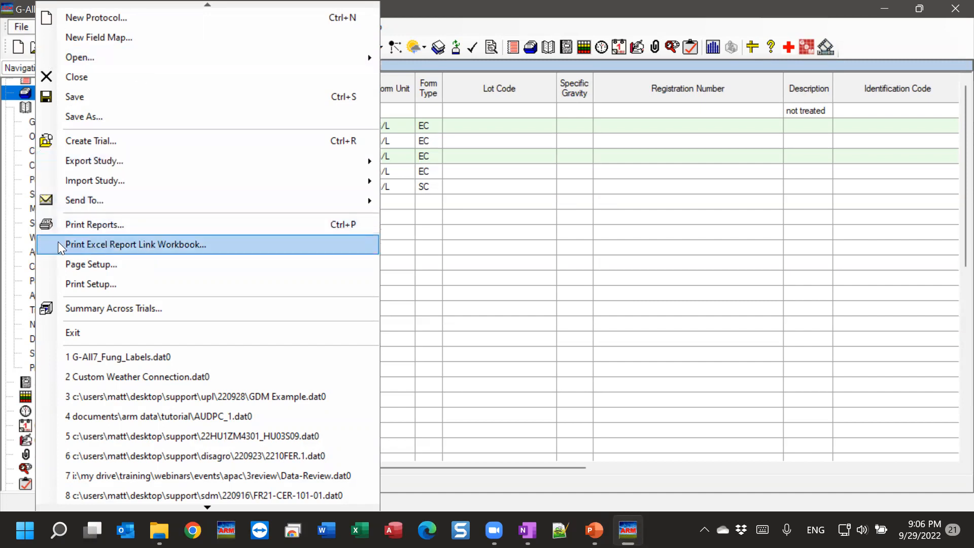
Step: Open the report printing window and look through the available Protocol reports
{"action": "left_click", "coordinate": [77, 227]}
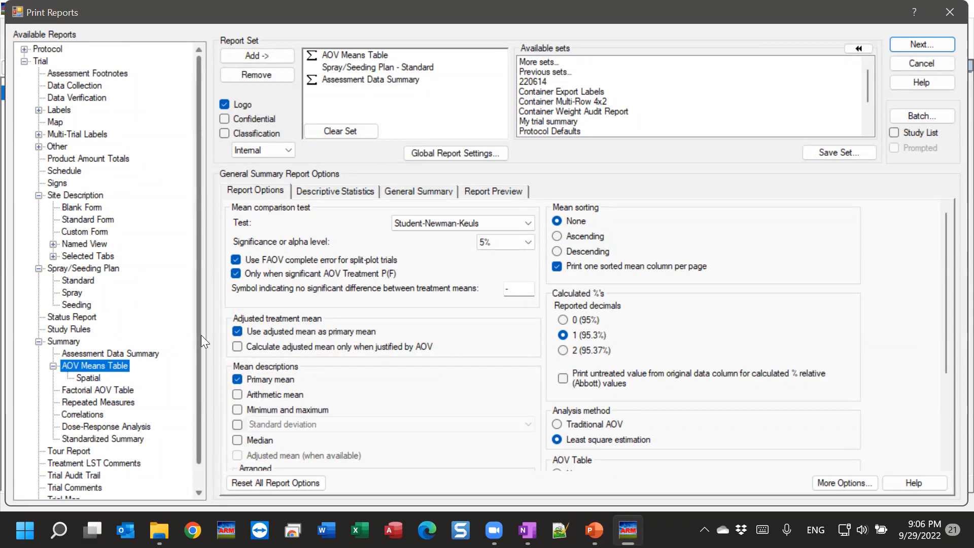
{"action": "left_click", "coordinate": [24, 50]}
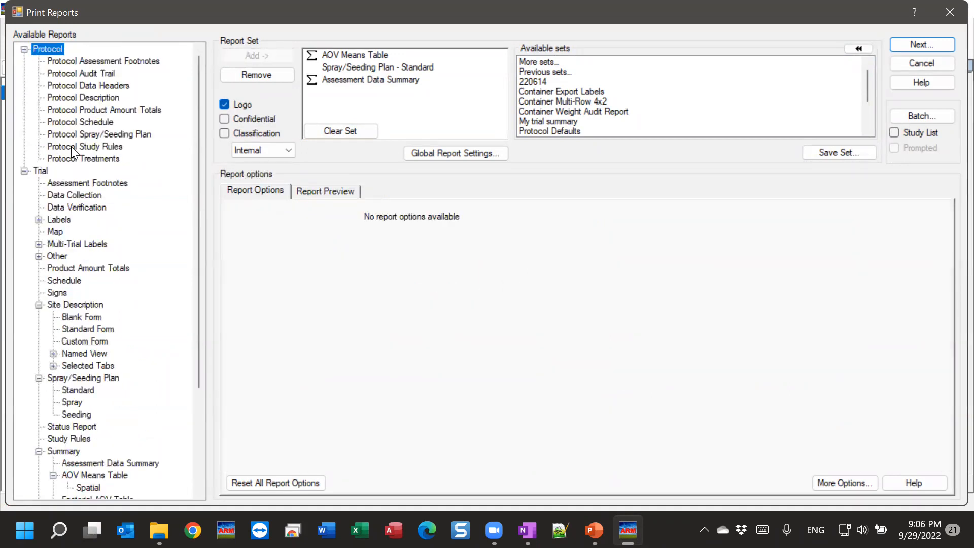
{"action": "left_click", "coordinate": [24, 49]}
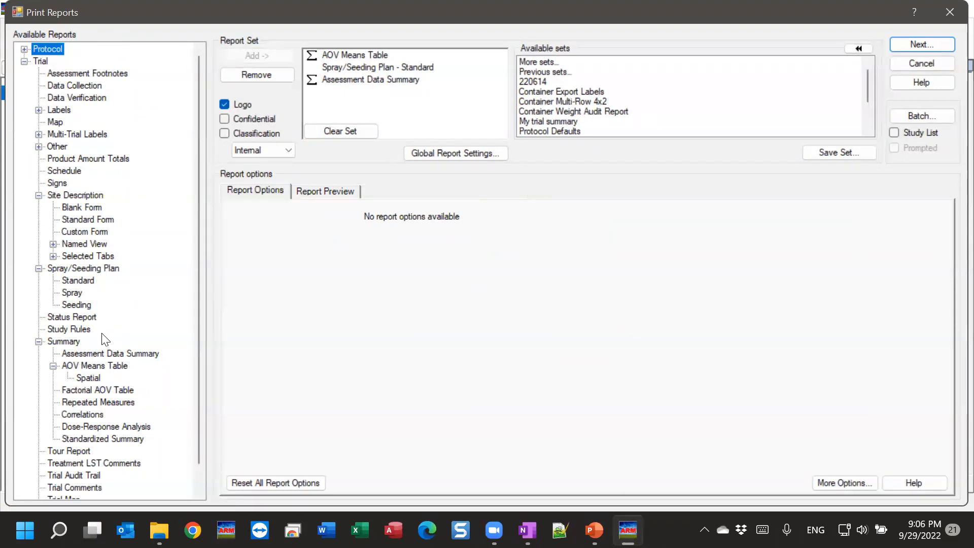
Step: Check the report options for Trial Treatments, the Site Description Standard Form and Labels among the trial reports
{"action": "left_click_drag", "start_coordinate": [201, 351], "coordinate": [199, 383]}
{"action": "left_click", "coordinate": [70, 489]}
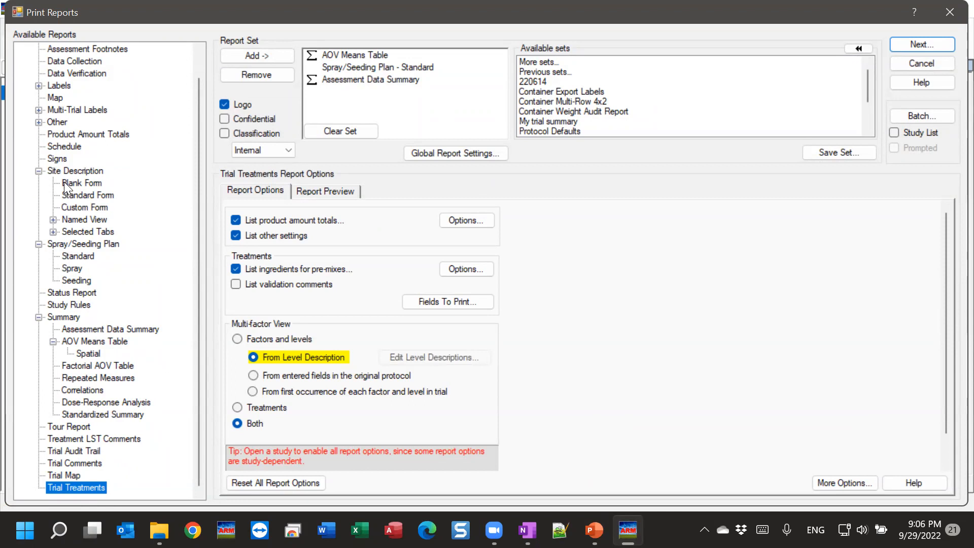
{"action": "left_click", "coordinate": [92, 195]}
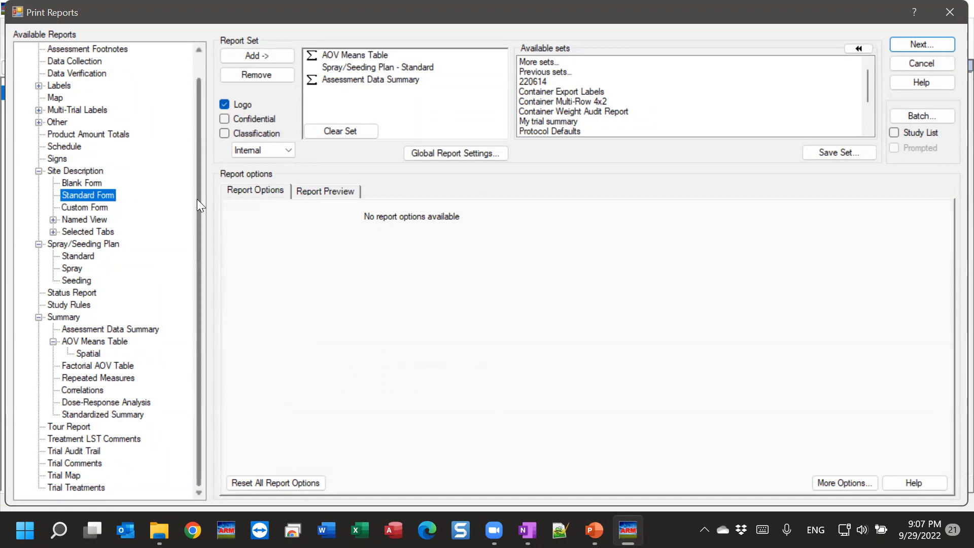
{"action": "scroll", "coordinate": [199, 176], "scroll_direction": "up", "scroll_amount": 1}
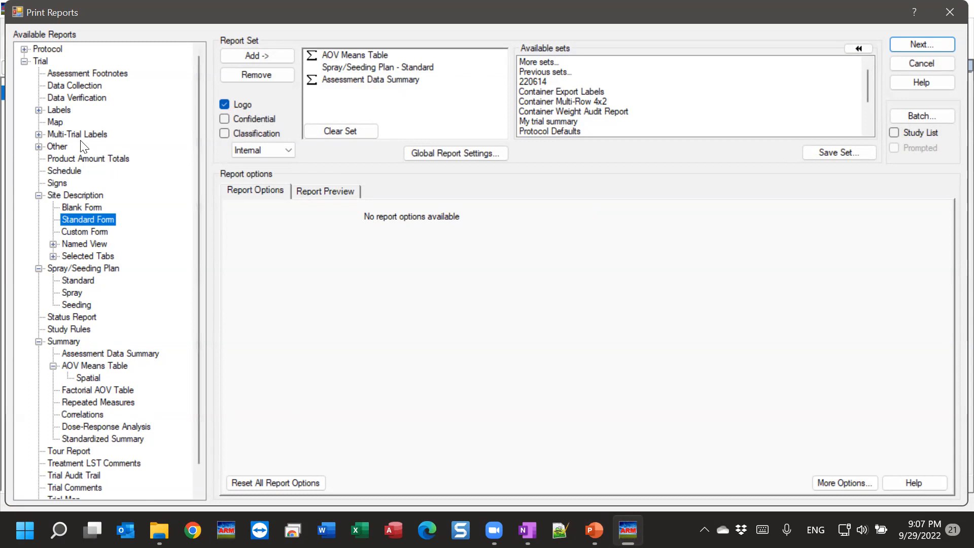
{"action": "left_click", "coordinate": [57, 110]}
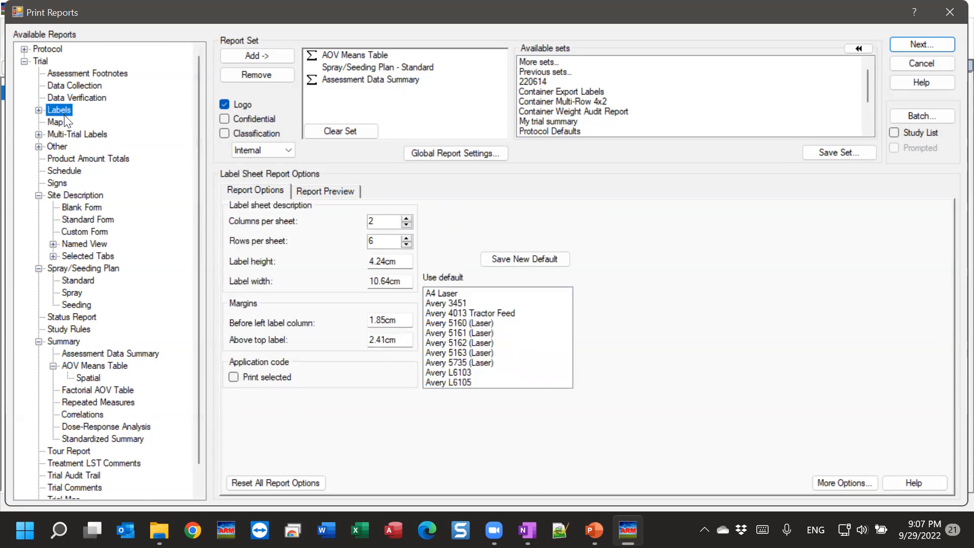
Step: Preview the trial's Data Collection report and look over its header rows and plot list
{"action": "left_click", "coordinate": [70, 86]}
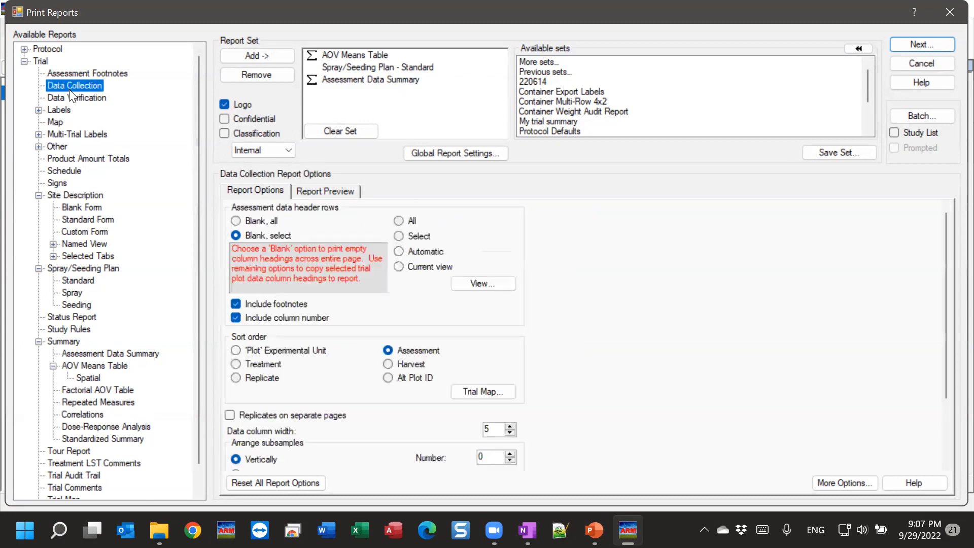
{"action": "left_click", "coordinate": [315, 191]}
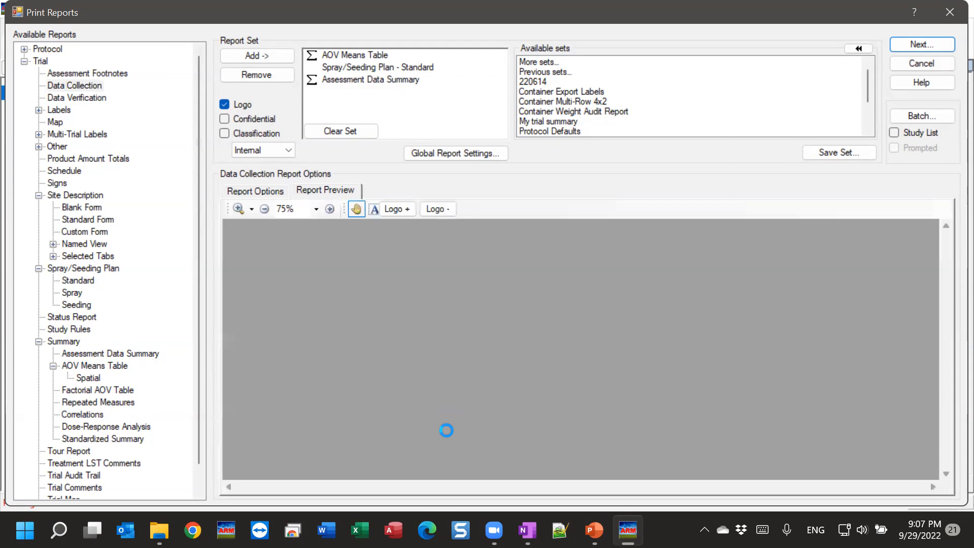
{"action": "left_click_drag", "start_coordinate": [413, 420], "coordinate": [484, 320]}
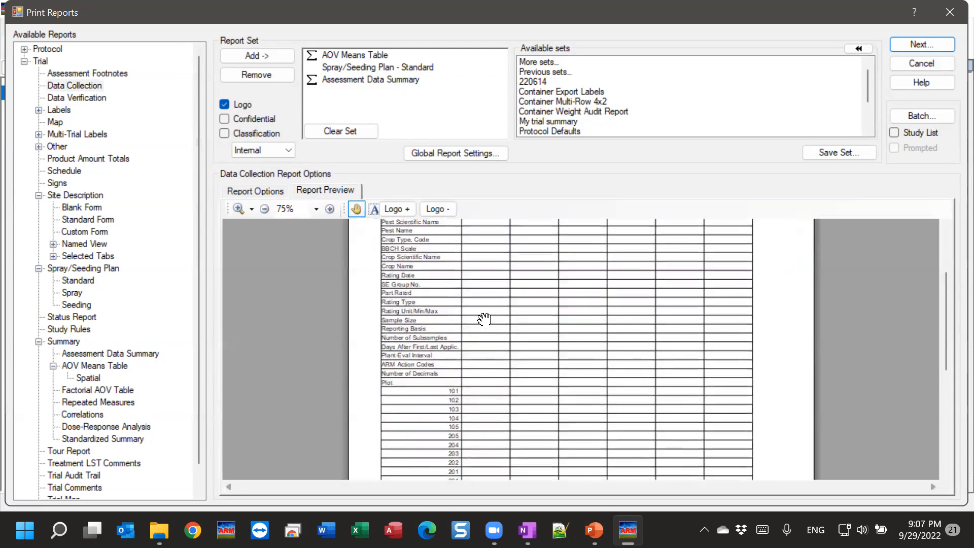
{"action": "left_click_drag", "start_coordinate": [442, 440], "coordinate": [461, 341]}
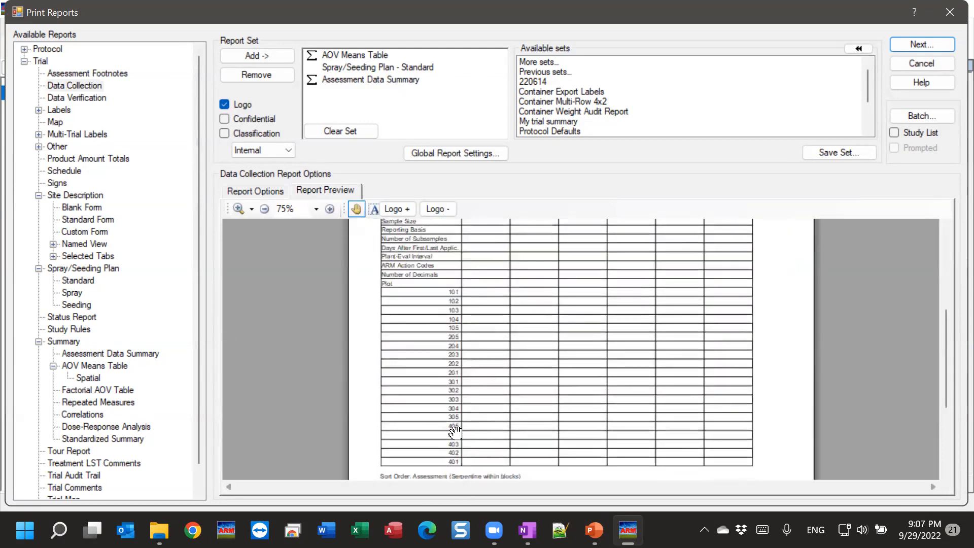
{"action": "scroll", "coordinate": [450, 354], "scroll_direction": "up", "scroll_amount": 5}
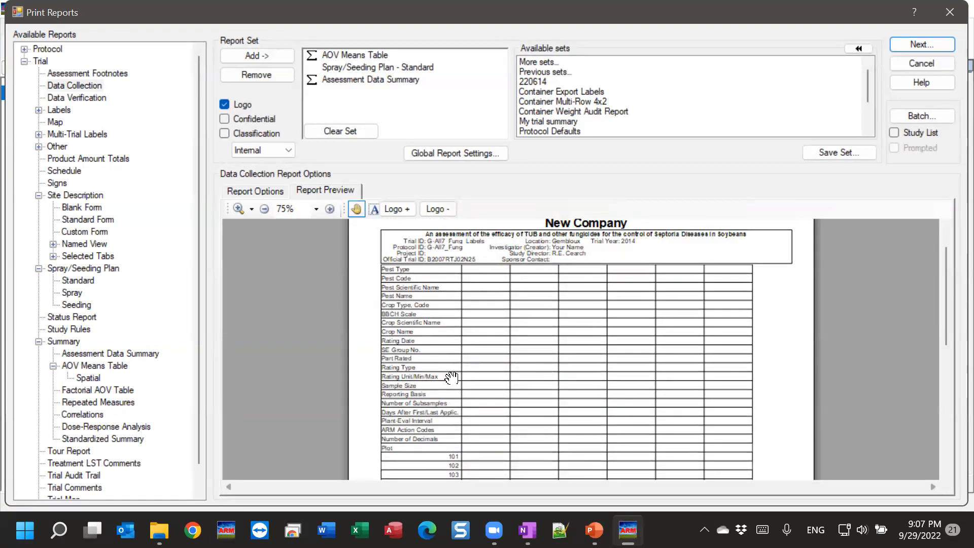
Step: Preview the Data Verification report and examine its assessment headers and plot data
{"action": "left_click", "coordinate": [81, 99]}
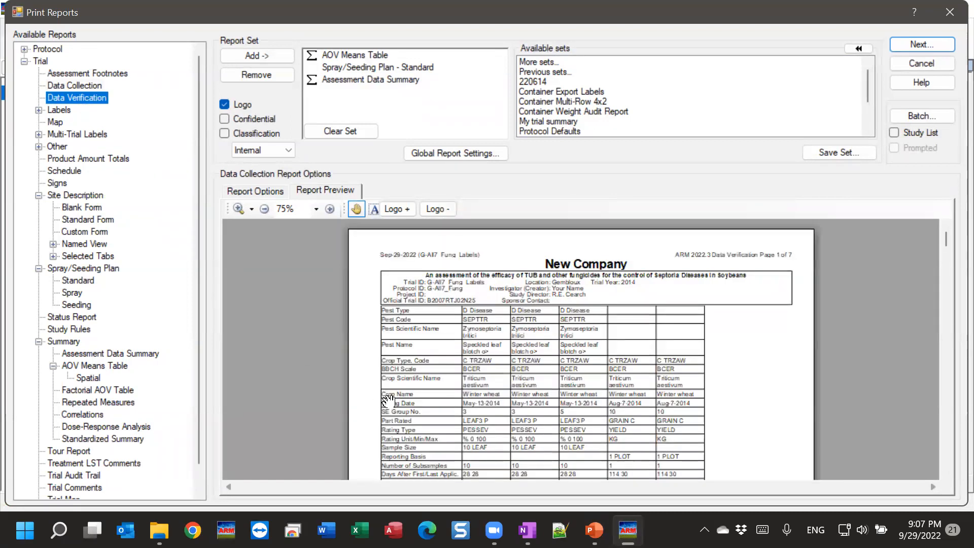
{"action": "scroll", "coordinate": [418, 423], "scroll_direction": "down", "scroll_amount": 4}
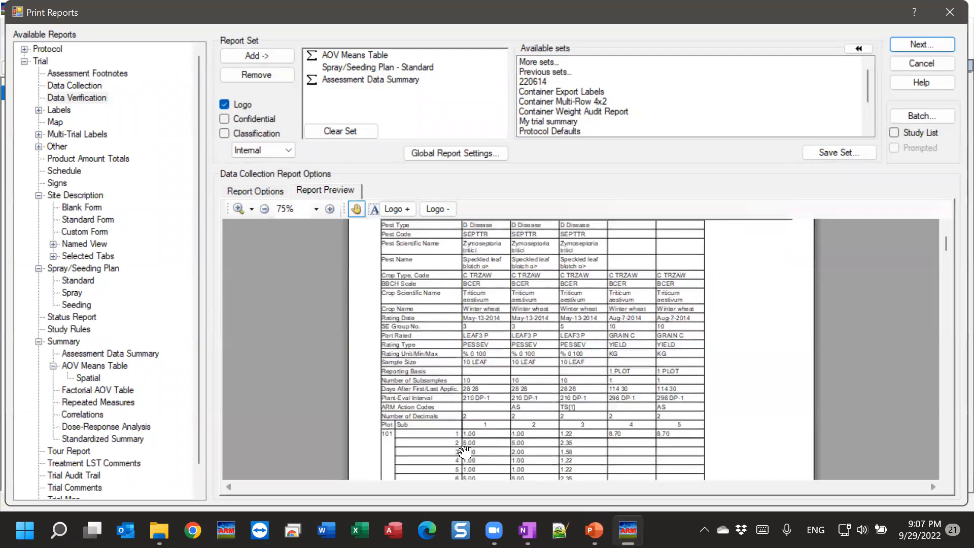
{"action": "scroll", "coordinate": [490, 345], "scroll_direction": "down", "scroll_amount": 2}
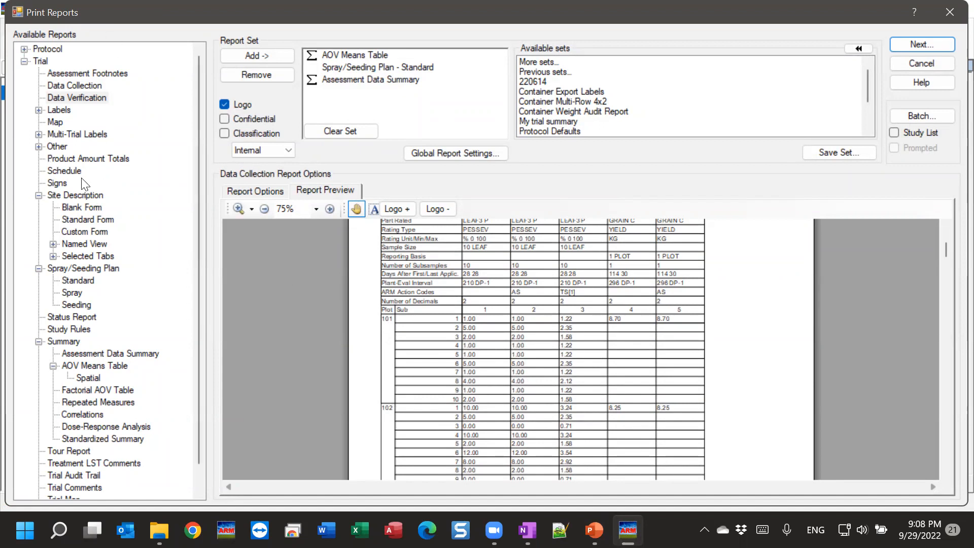
Step: Preview the Standard Spray/Seeding Plan report at 125% zoom and look over the remaining trial reports
{"action": "left_click", "coordinate": [77, 281]}
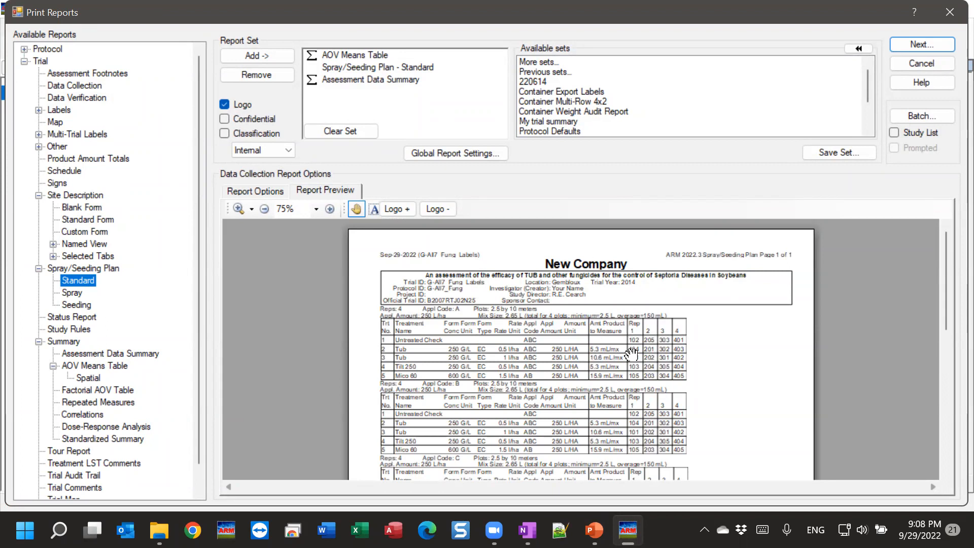
{"action": "left_click", "coordinate": [330, 209]}
{"action": "left_click", "coordinate": [330, 209]}
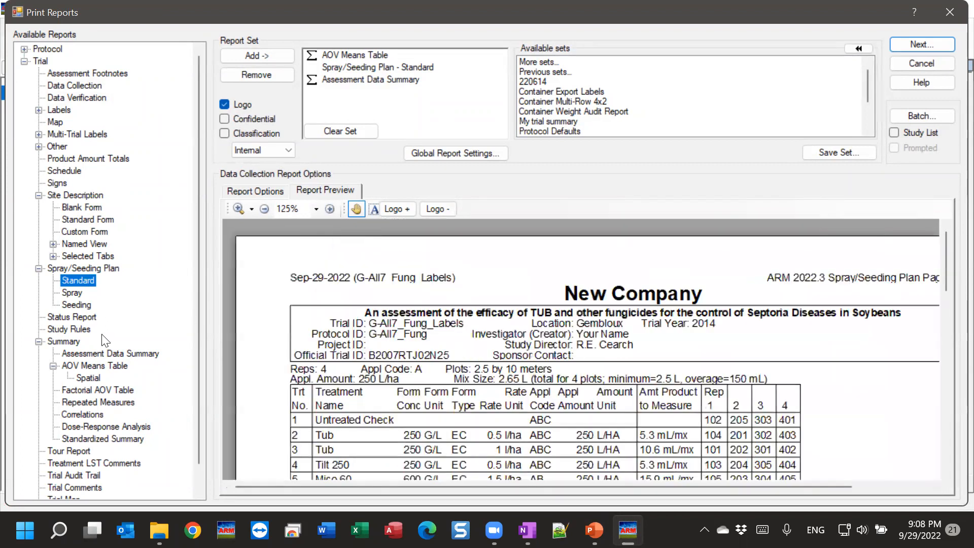
{"action": "scroll", "coordinate": [84, 354], "scroll_direction": "down", "scroll_amount": 1}
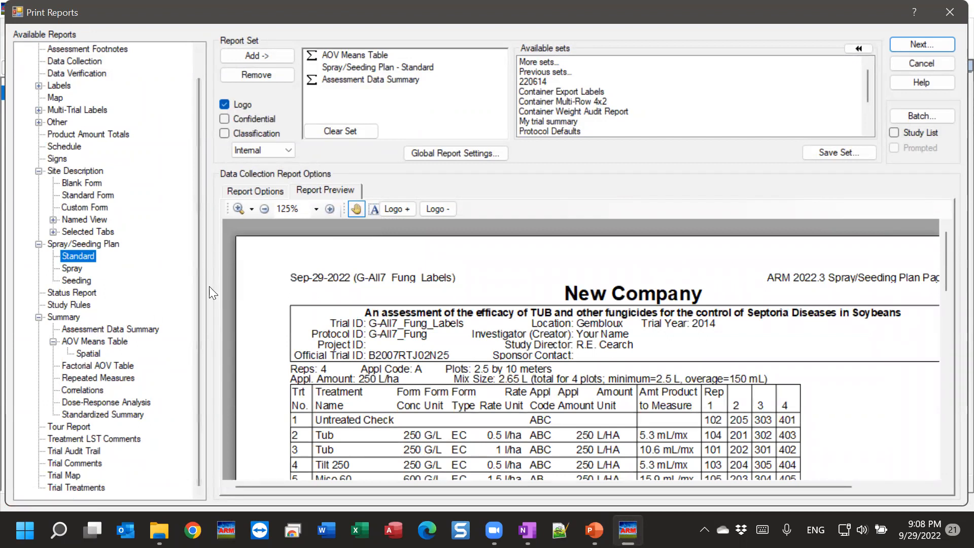
{"action": "scroll", "coordinate": [197, 292], "scroll_direction": "up", "scroll_amount": 1}
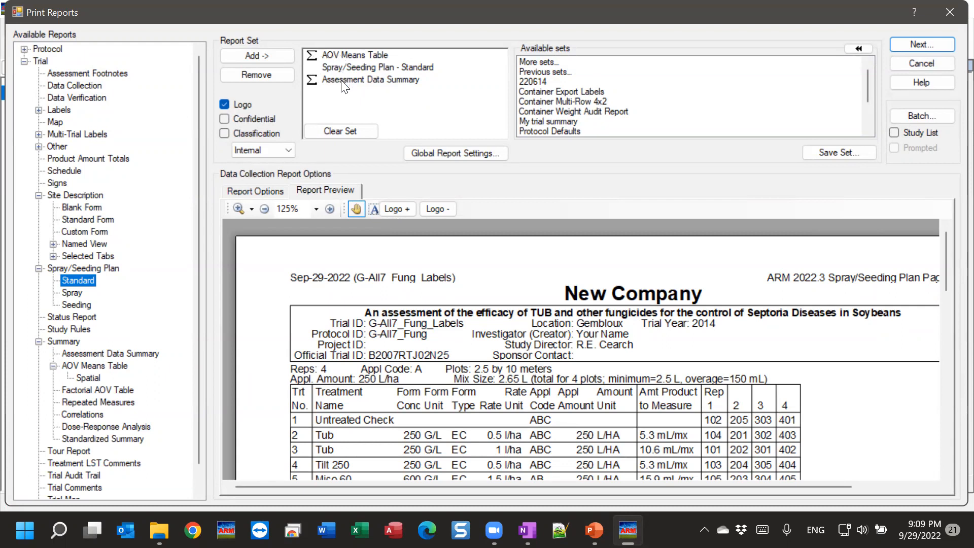
Step: Clear the current report set and add the Trial Treatments report to it
{"action": "left_click", "coordinate": [337, 132]}
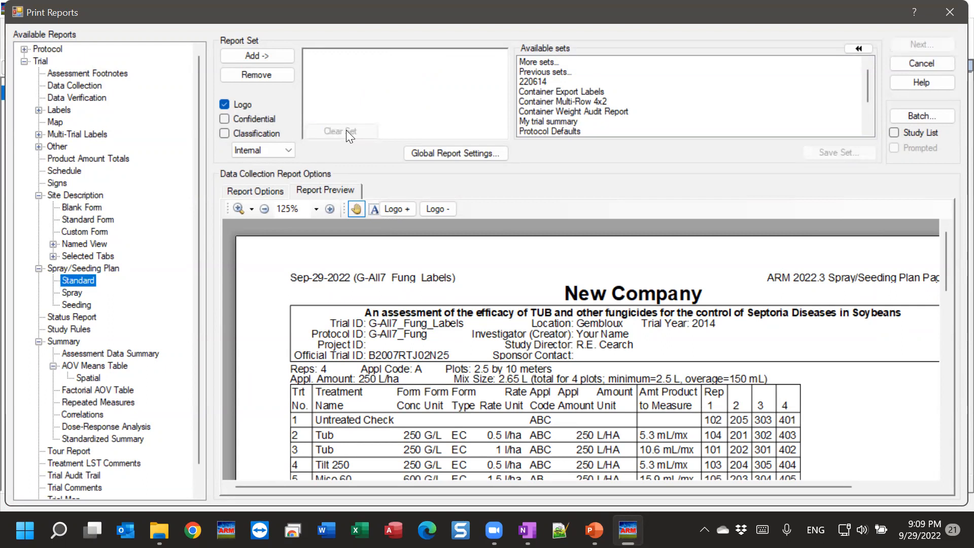
{"action": "left_click", "coordinate": [257, 189]}
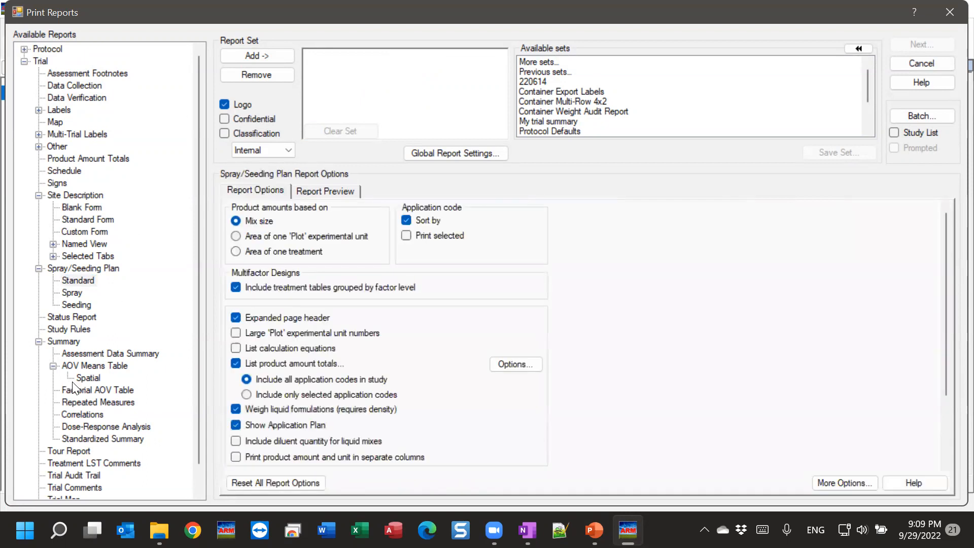
{"action": "left_click_drag", "start_coordinate": [200, 298], "coordinate": [198, 324]}
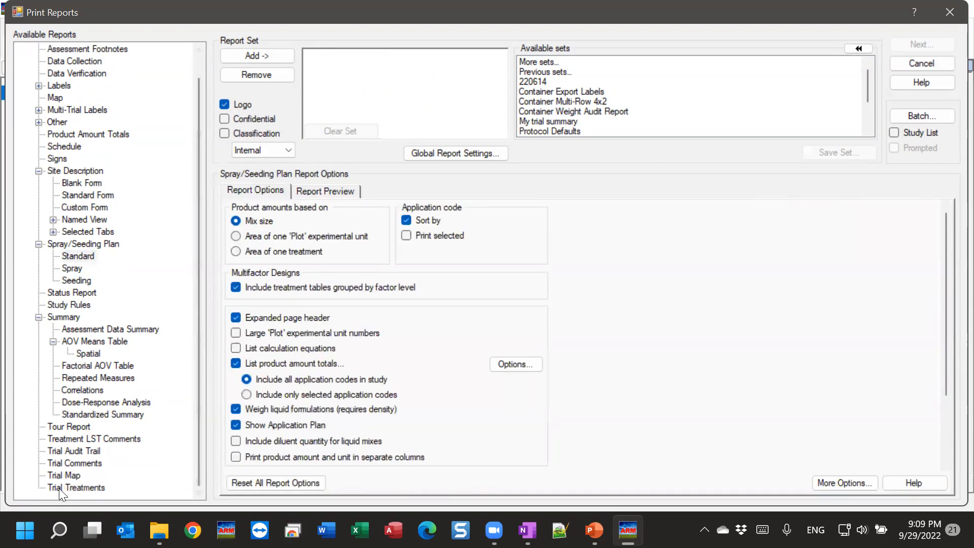
{"action": "left_click", "coordinate": [95, 489]}
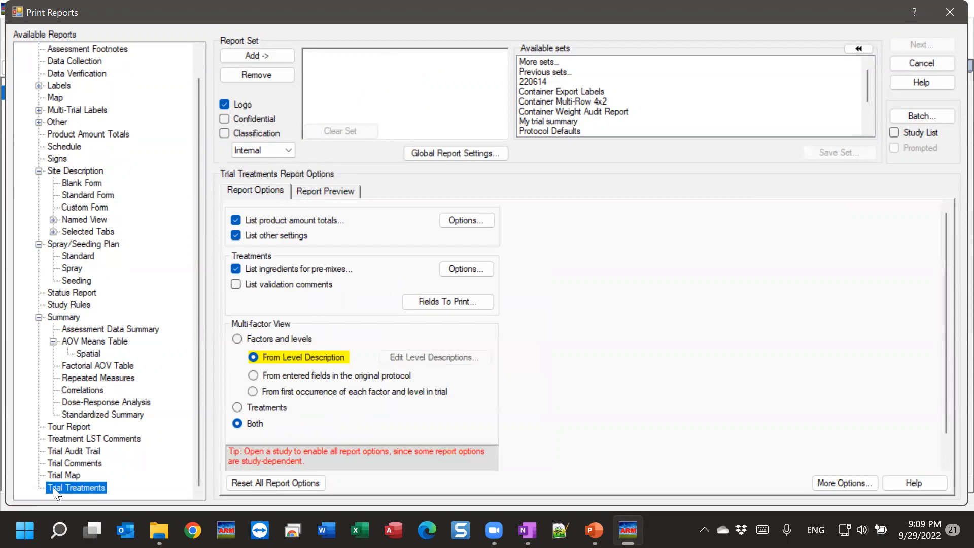
{"action": "left_click", "coordinate": [245, 57]}
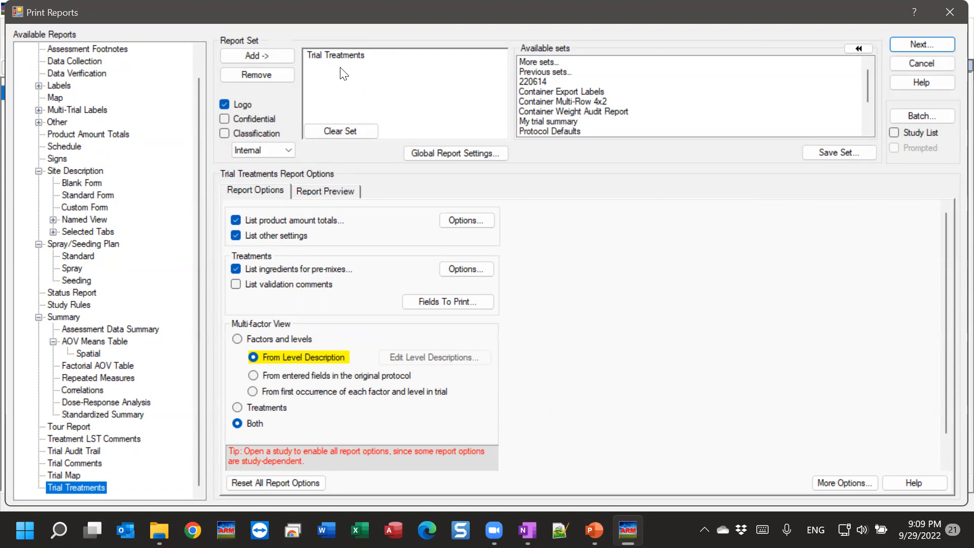
Step: Add the Site Description Standard Form, Assessment Data Summary and Status Report to the report set
{"action": "left_click", "coordinate": [84, 195]}
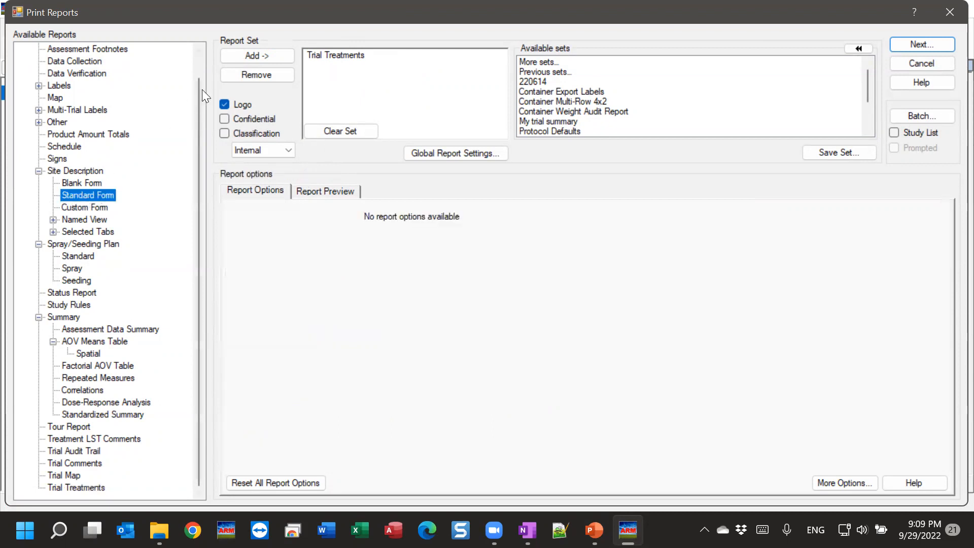
{"action": "left_click", "coordinate": [264, 54]}
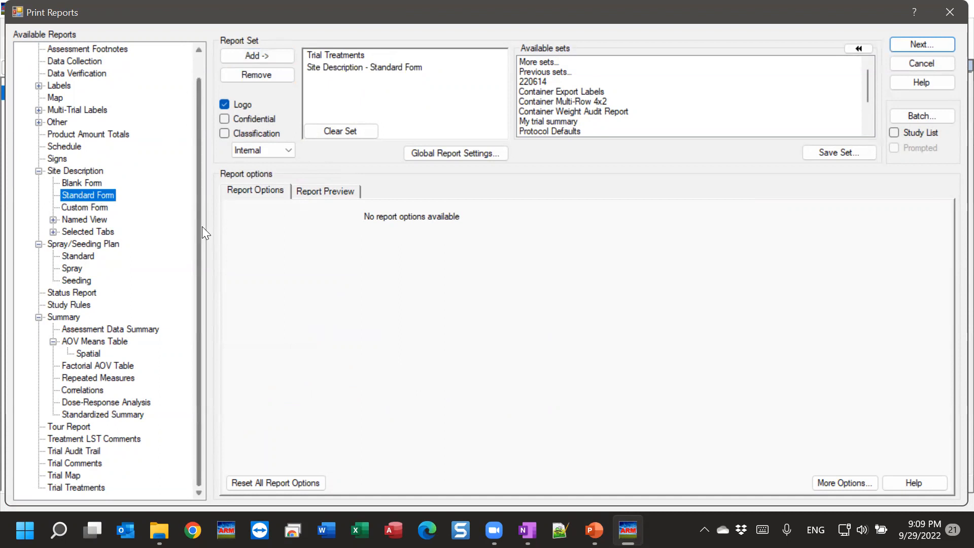
{"action": "left_click", "coordinate": [102, 333]}
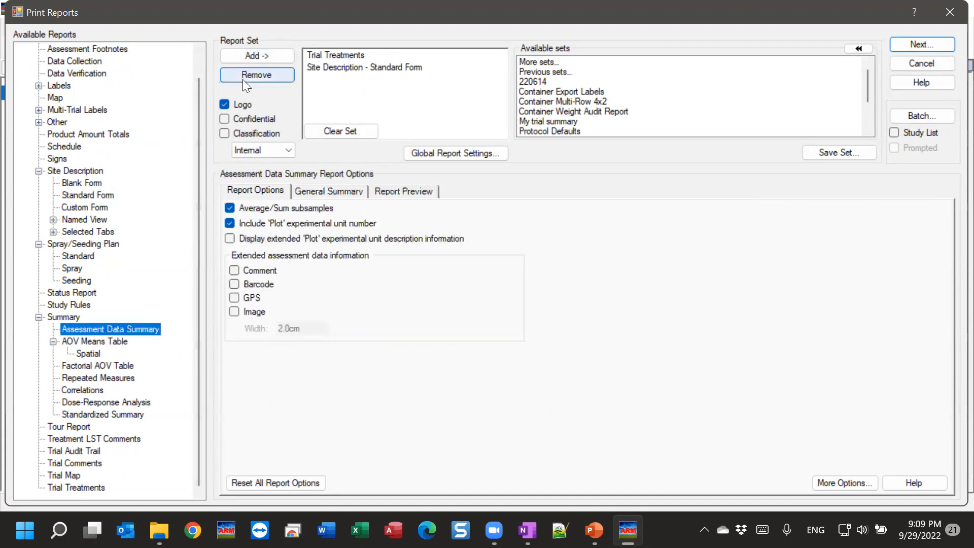
{"action": "left_click", "coordinate": [266, 55]}
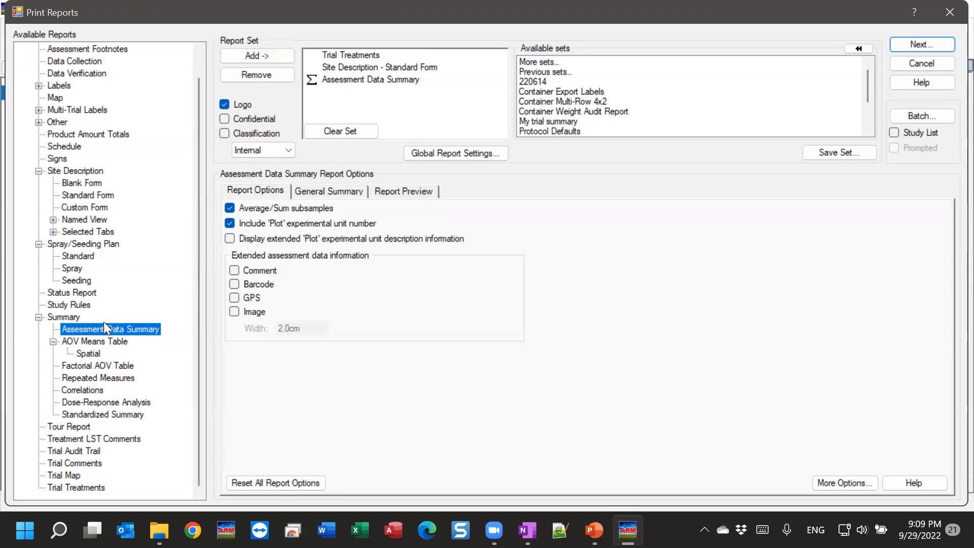
{"action": "left_click", "coordinate": [74, 293]}
{"action": "double_click", "coordinate": [68, 292]}
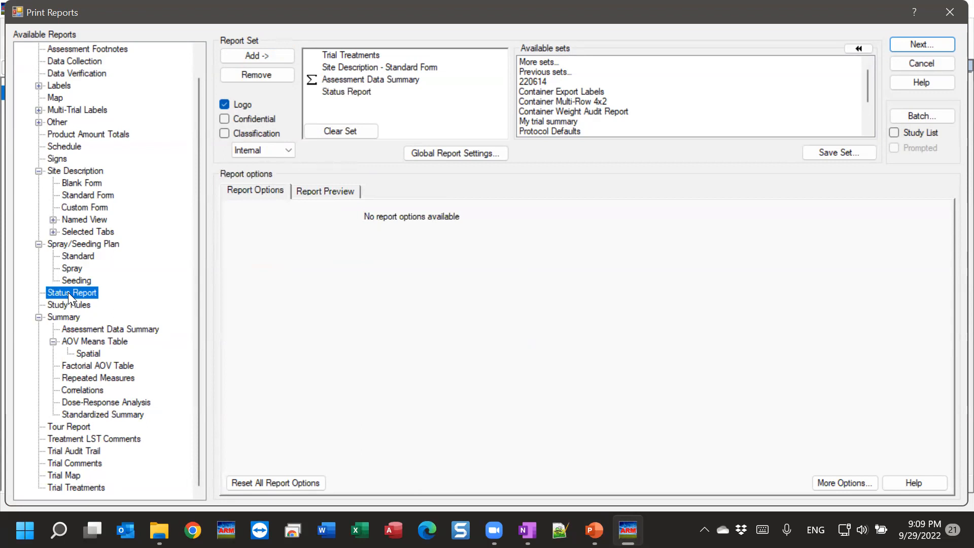
Step: Move the Status Report to the first place in the report set
{"action": "left_click", "coordinate": [346, 93]}
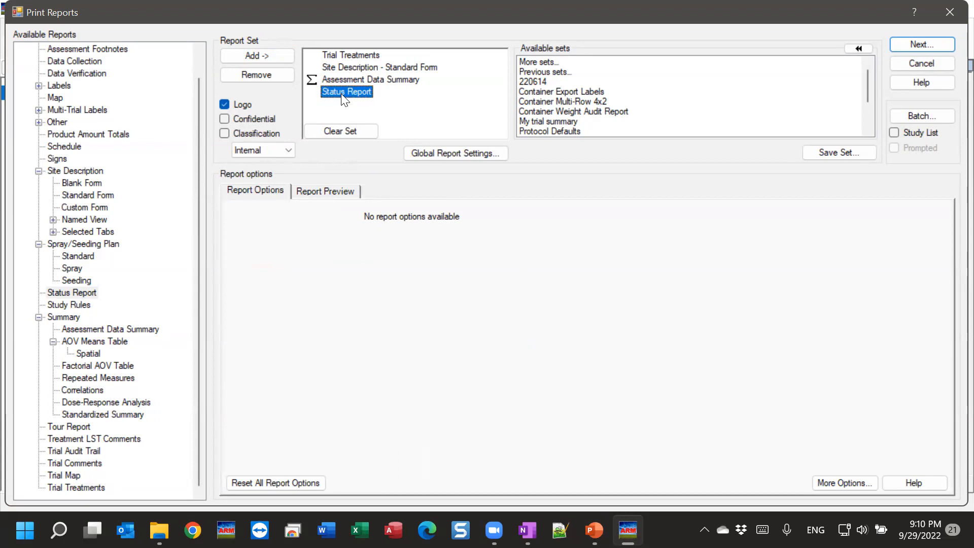
{"action": "key", "text": "ctrl+Up"}
{"action": "key", "text": "ctrl+Down"}
{"action": "key", "text": "ctrl+Up"}
{"action": "key", "text": "ctrl+Up"}
{"action": "key", "text": "ctrl+Up"}
{"action": "key", "text": "ctrl+Down"}
{"action": "key", "text": "ctrl+Down"}
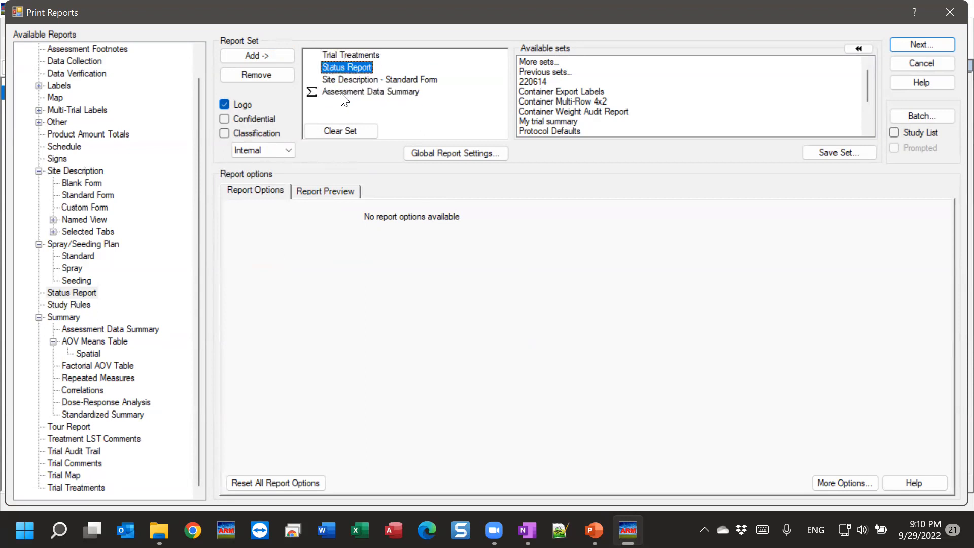
{"action": "key", "text": "ctrl+Up"}
{"action": "key", "text": "ctrl+Up"}
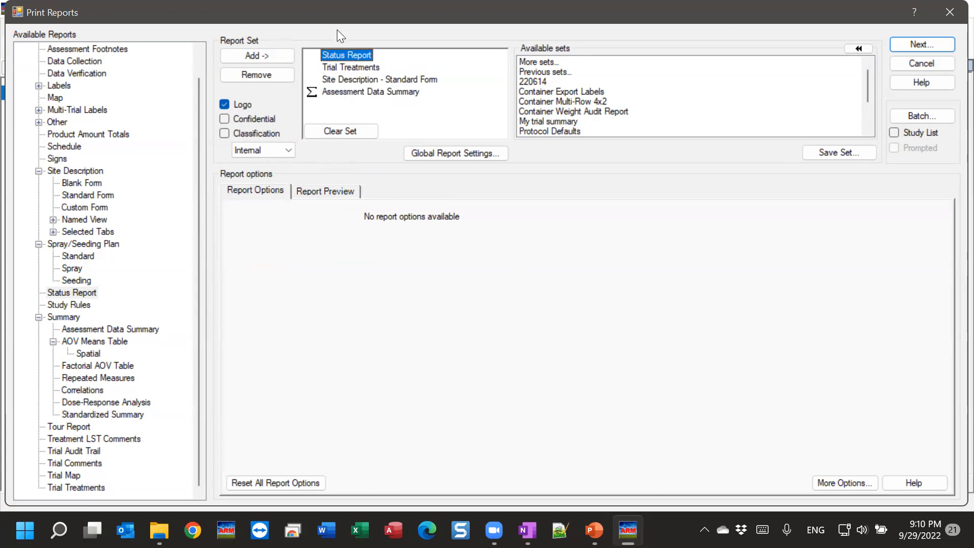
Step: Move the Status Report to second place in the report set, directly below Trial Treatments
{"action": "left_click", "coordinate": [346, 67]}
{"action": "left_click", "coordinate": [343, 56]}
{"action": "key", "text": "ctrl+Down"}
{"action": "key", "text": "ctrl+Down"}
{"action": "key", "text": "ctrl+Down"}
{"action": "key", "text": "ctrl+Up"}
{"action": "key", "text": "ctrl+Up"}
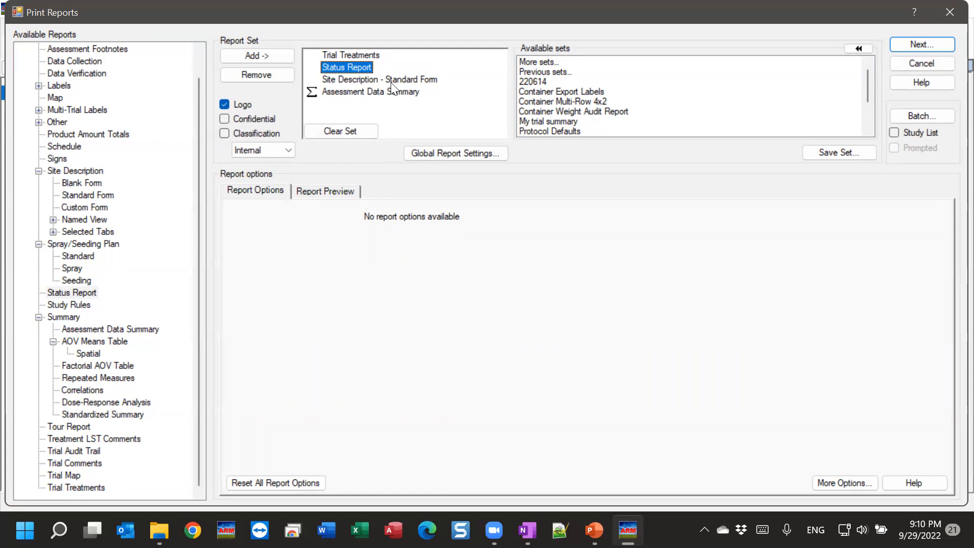
Step: Show the report options for Trial Treatments and for Assessment Data Summary from the report set
{"action": "left_click", "coordinate": [373, 54]}
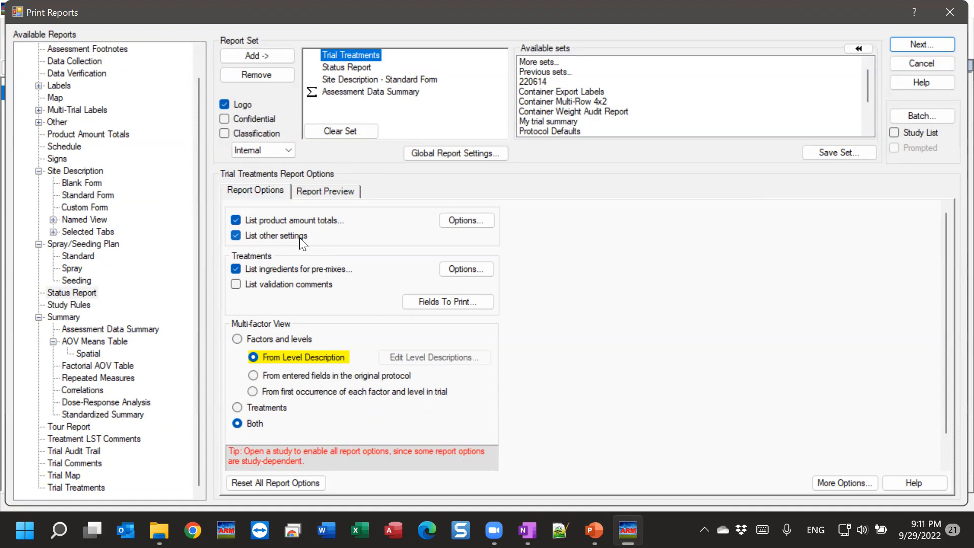
{"action": "left_click", "coordinate": [334, 92]}
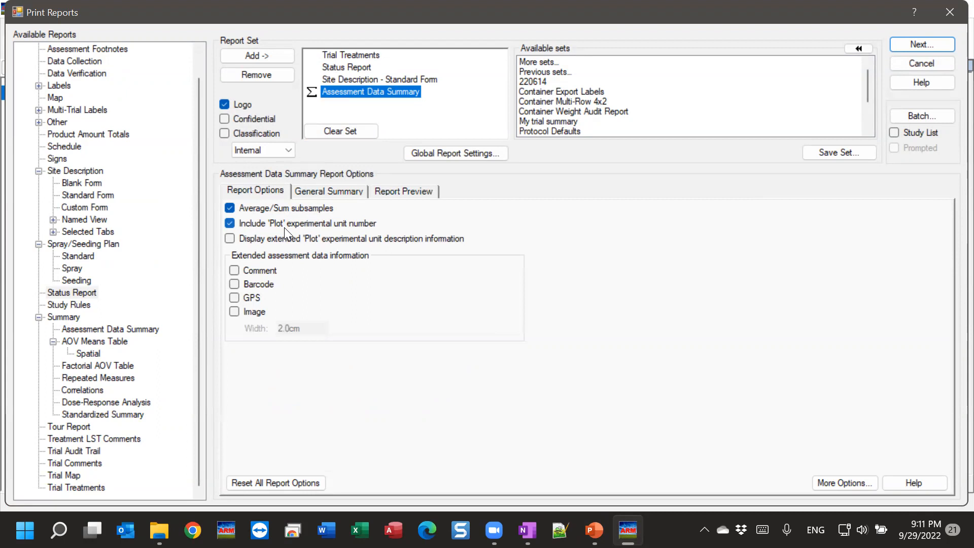
Step: Switch the 'Plot' experimental unit number off and back on for Assessment Data Summary, and inspect its additional report options without keeping changes
{"action": "left_click", "coordinate": [262, 226]}
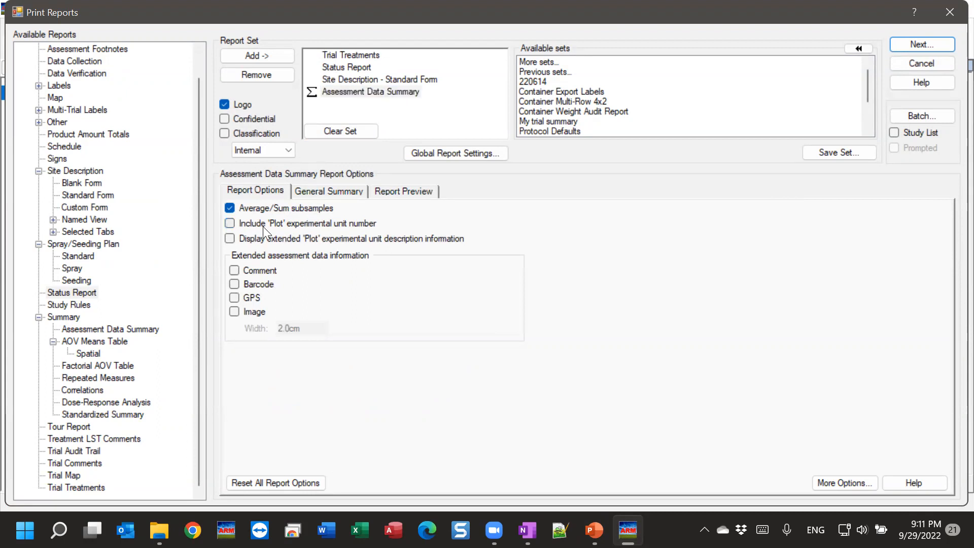
{"action": "left_click", "coordinate": [256, 226]}
{"action": "left_click", "coordinate": [845, 483]}
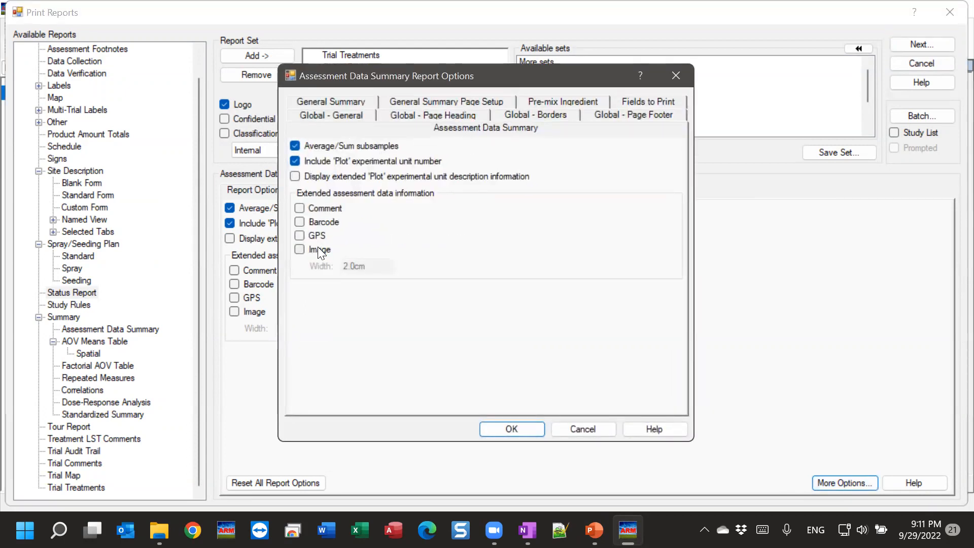
{"action": "left_click_drag", "start_coordinate": [381, 80], "coordinate": [436, 85]}
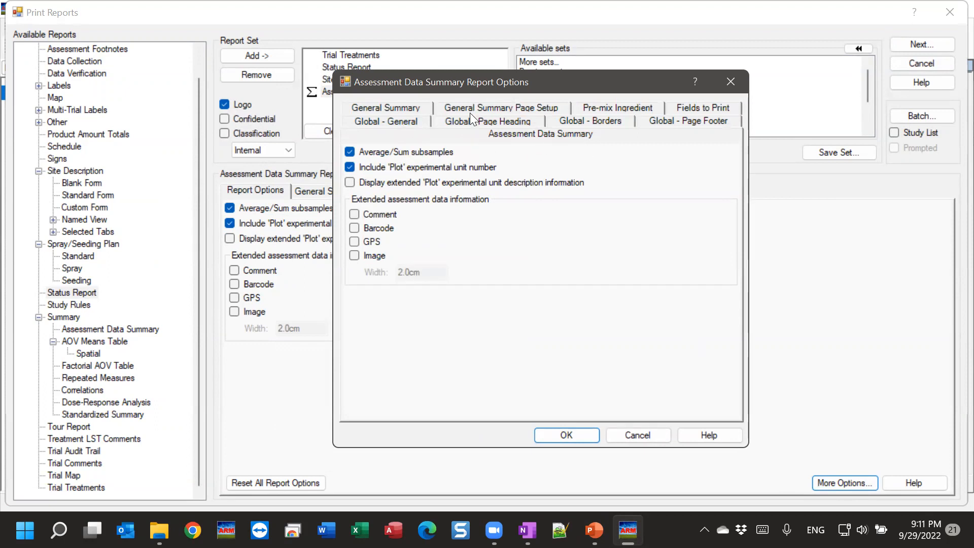
{"action": "left_click", "coordinate": [632, 434]}
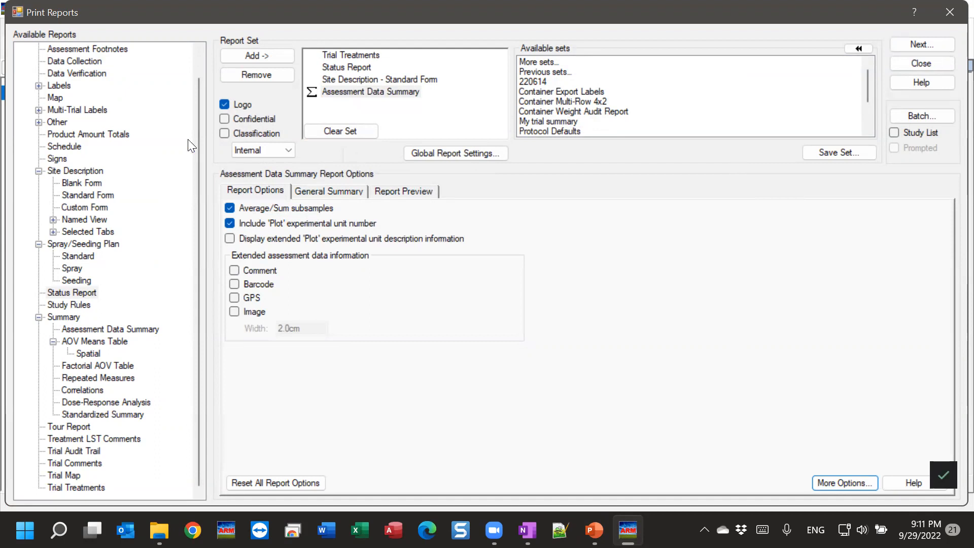
Step: Check the options of the Site Description and Status Report, and turn off listing product amount totals for Trial Treatments
{"action": "left_click", "coordinate": [345, 80]}
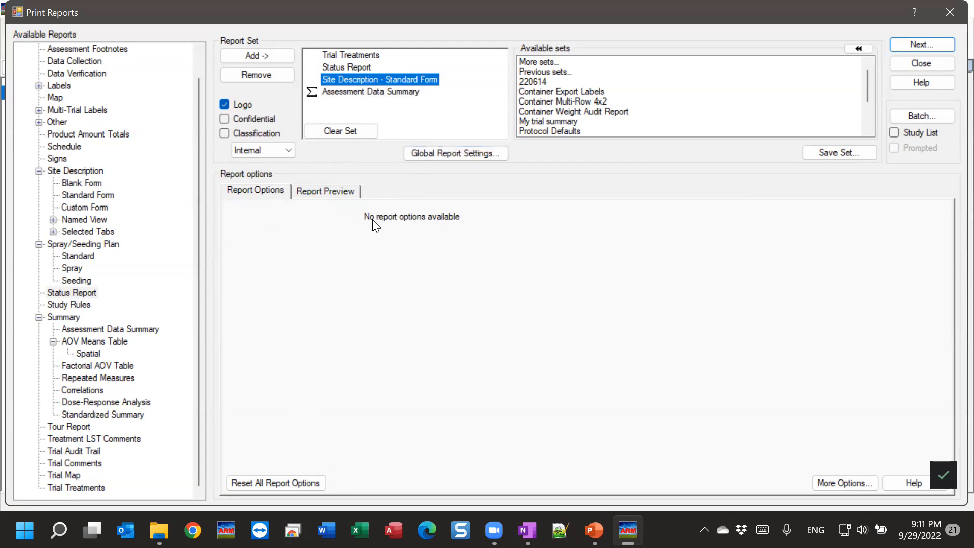
{"action": "left_click", "coordinate": [342, 68]}
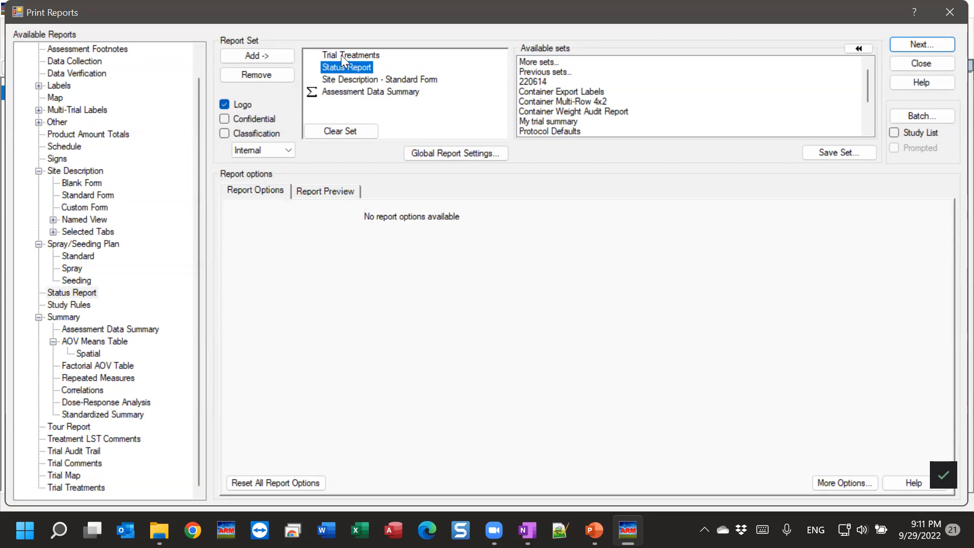
{"action": "left_click", "coordinate": [341, 55]}
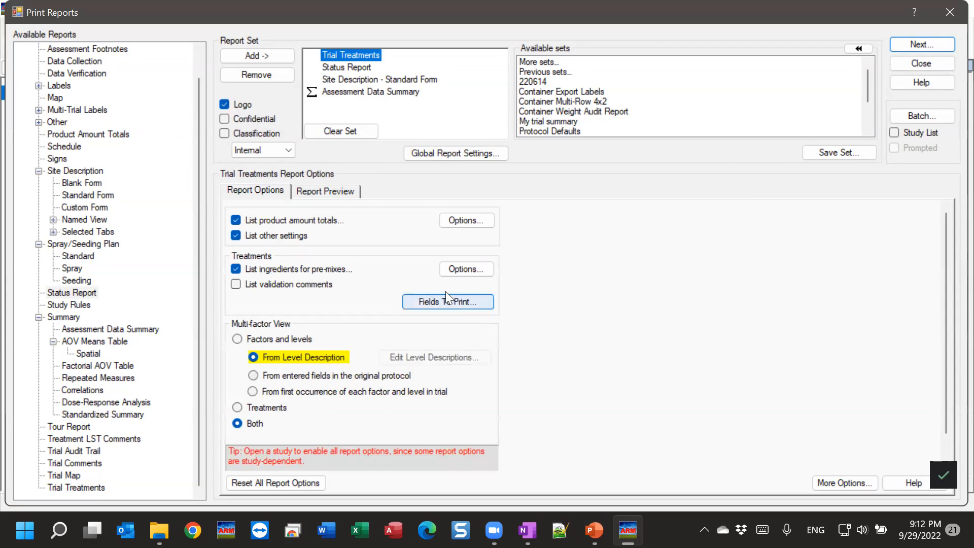
{"action": "left_click", "coordinate": [287, 220]}
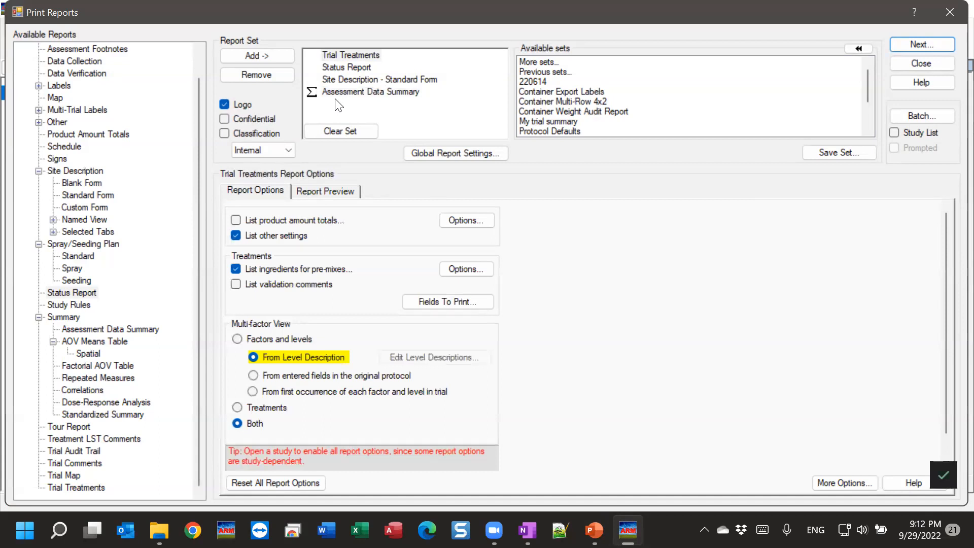
Step: Preview the Trial Treatments report and examine its treatment table and the settings listed below it
{"action": "left_click", "coordinate": [348, 57]}
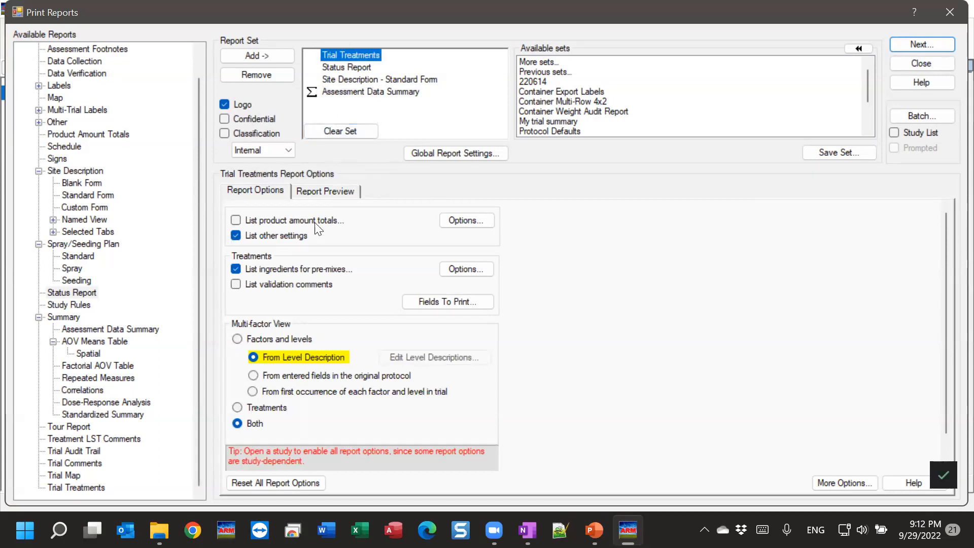
{"action": "left_click", "coordinate": [315, 190]}
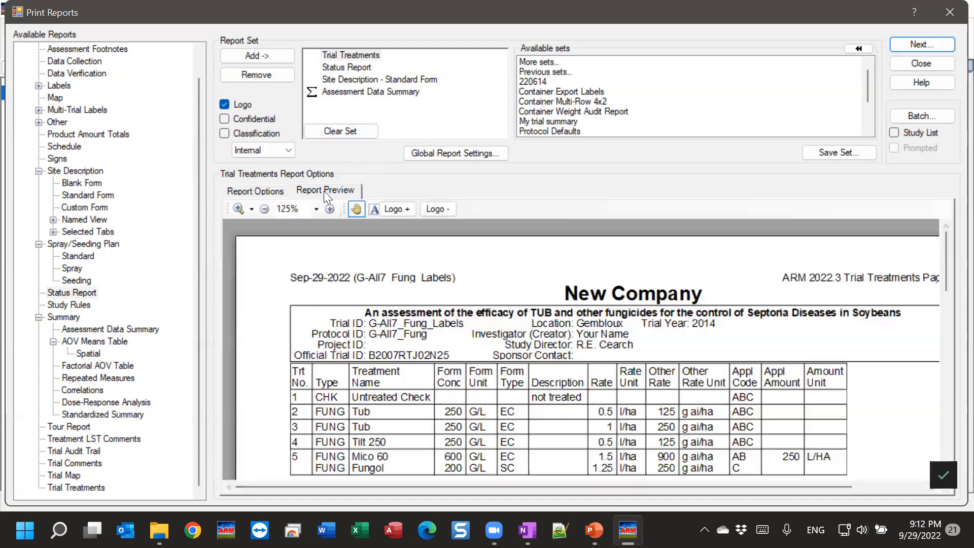
{"action": "left_click", "coordinate": [331, 57]}
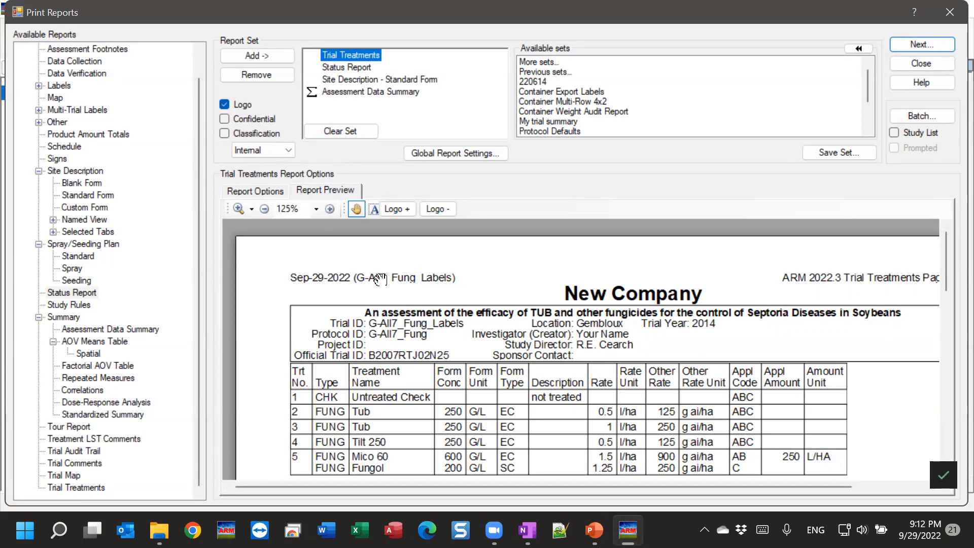
{"action": "left_click_drag", "start_coordinate": [840, 397], "coordinate": [727, 388]}
{"action": "left_click_drag", "start_coordinate": [639, 413], "coordinate": [655, 375]}
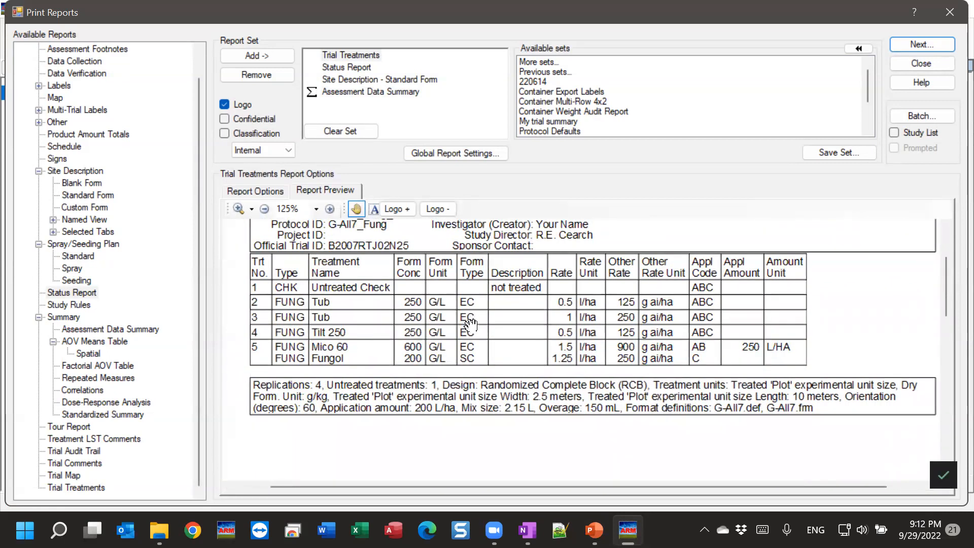
{"action": "scroll", "coordinate": [474, 354], "scroll_direction": "down", "scroll_amount": 5}
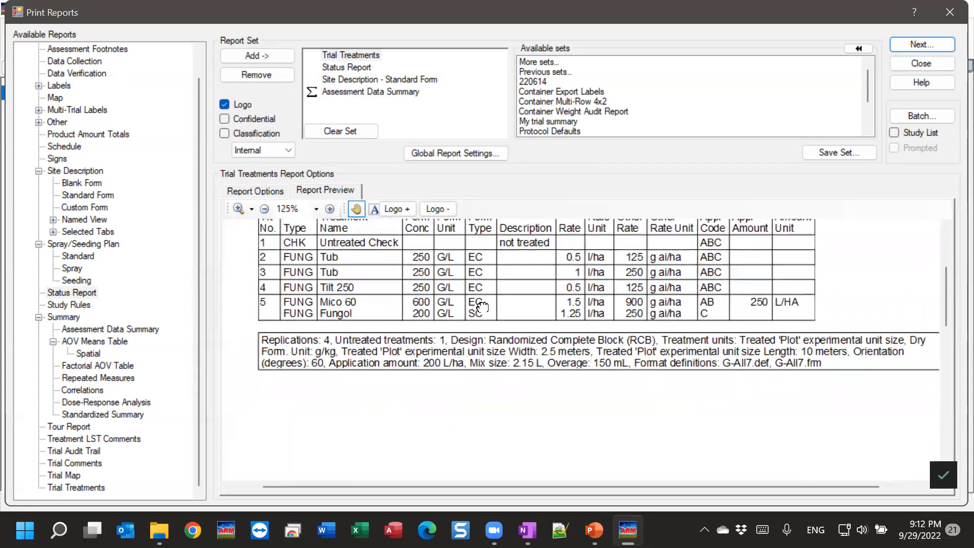
{"action": "left_click_drag", "start_coordinate": [458, 364], "coordinate": [461, 219]}
{"action": "left_click_drag", "start_coordinate": [457, 391], "coordinate": [463, 211]}
{"action": "left_click_drag", "start_coordinate": [458, 394], "coordinate": [472, 417]}
{"action": "left_click_drag", "start_coordinate": [441, 347], "coordinate": [433, 521]}
{"action": "left_click_drag", "start_coordinate": [478, 289], "coordinate": [478, 304]}
{"action": "scroll", "coordinate": [478, 305], "scroll_direction": "up", "scroll_amount": 5}
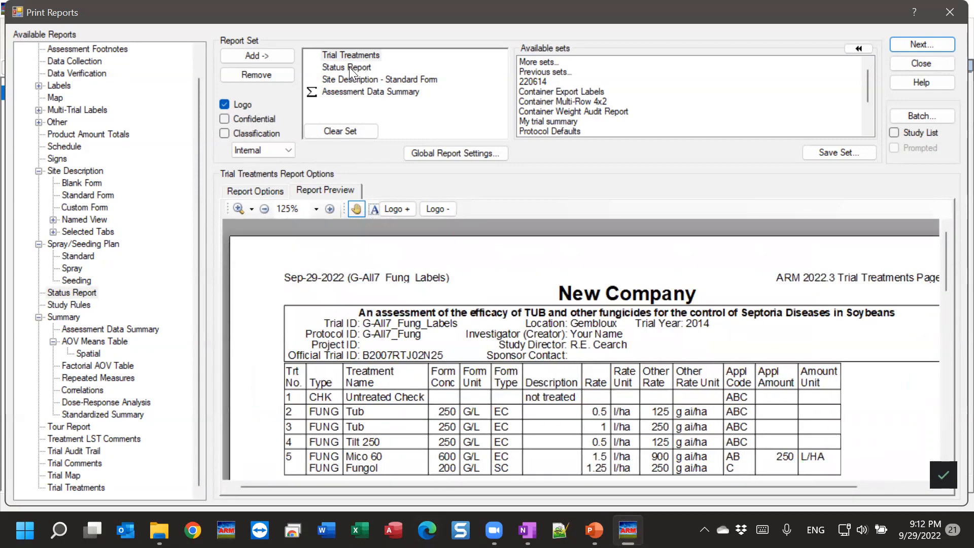
Step: Preview the Site Description Standard Form from the report set and look through its sections
{"action": "left_click", "coordinate": [356, 79]}
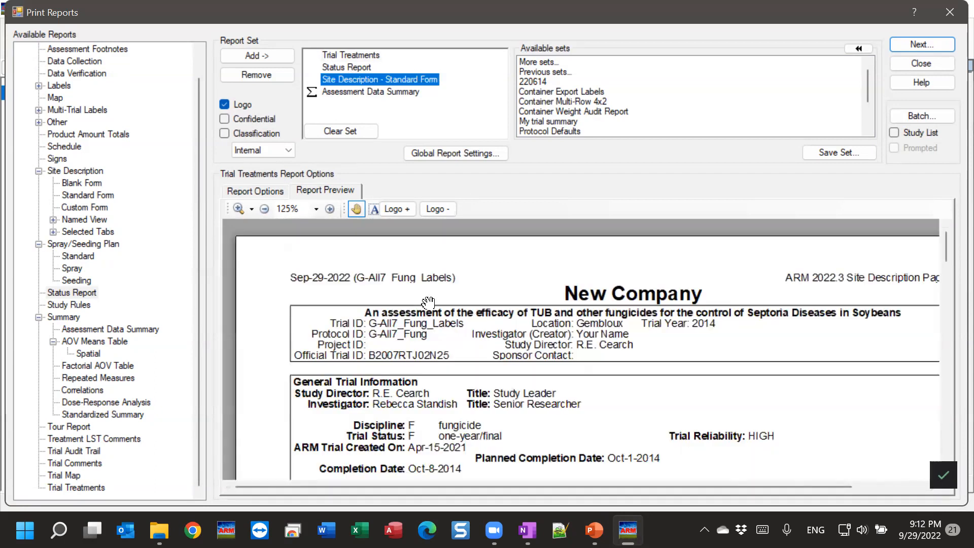
{"action": "left_click_drag", "start_coordinate": [454, 411], "coordinate": [407, 235]}
{"action": "scroll", "coordinate": [407, 235], "scroll_direction": "down", "scroll_amount": 10}
{"action": "left_click_drag", "start_coordinate": [424, 406], "coordinate": [421, 308]}
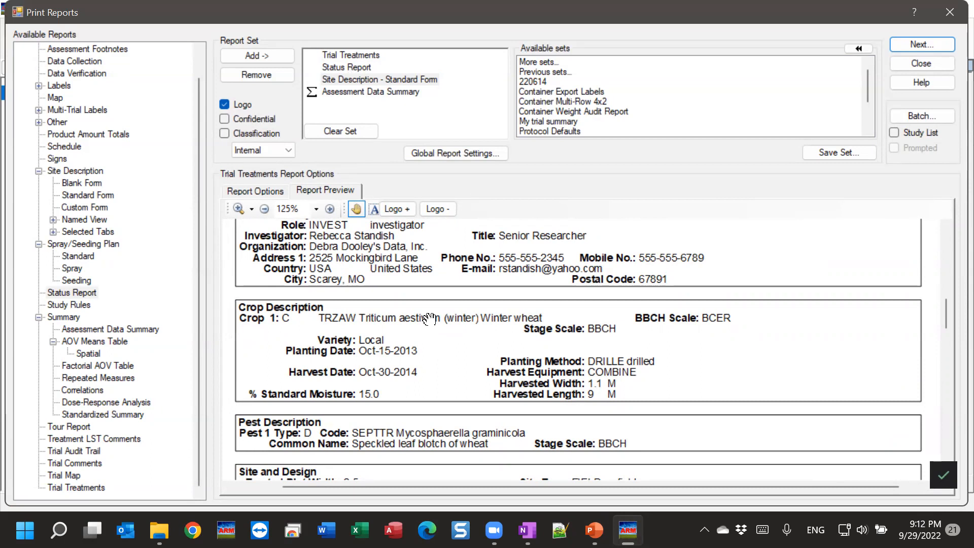
{"action": "scroll", "coordinate": [450, 333], "scroll_direction": "up", "scroll_amount": 10}
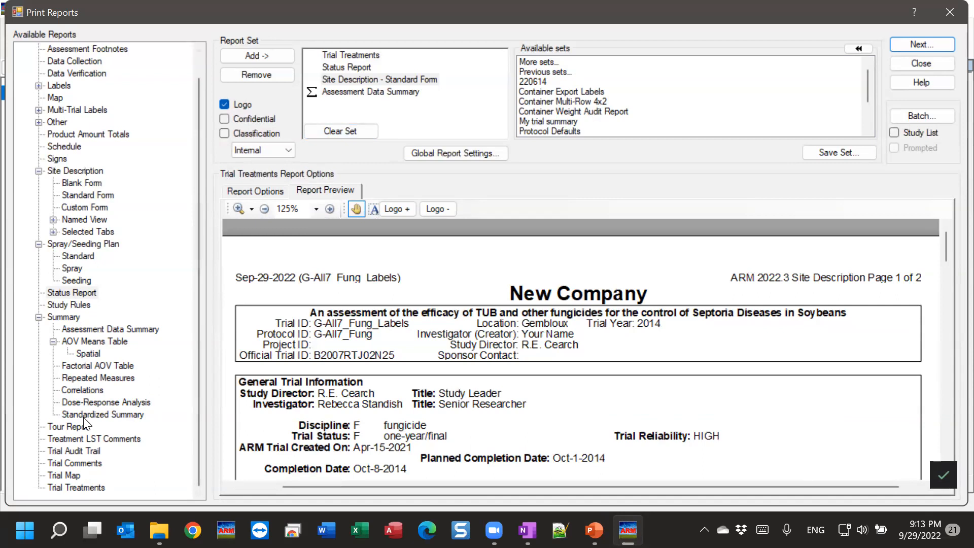
Step: Preview the Tour Report, Trial Audit Trail and Trial Comments from the available reports
{"action": "left_click", "coordinate": [63, 426]}
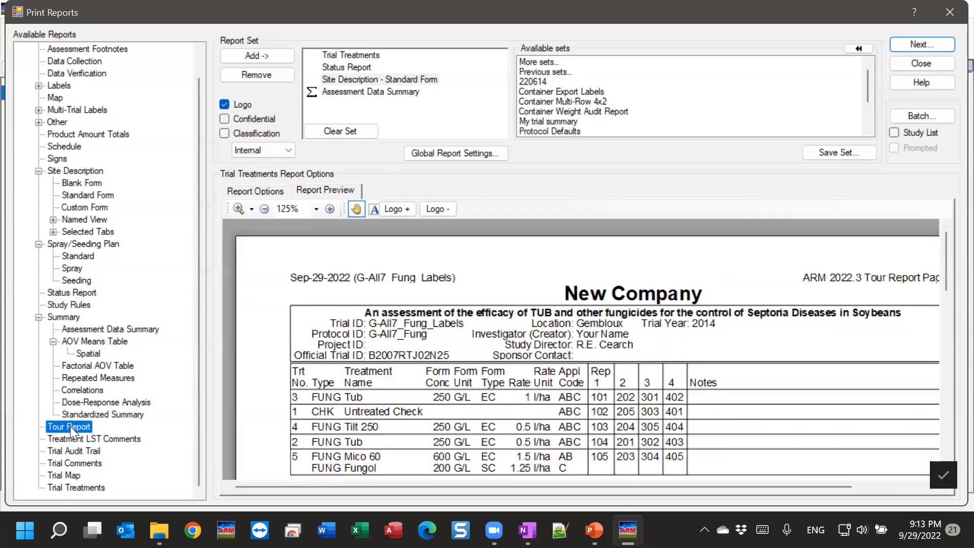
{"action": "left_click", "coordinate": [335, 190]}
{"action": "left_click_drag", "start_coordinate": [400, 386], "coordinate": [402, 334]}
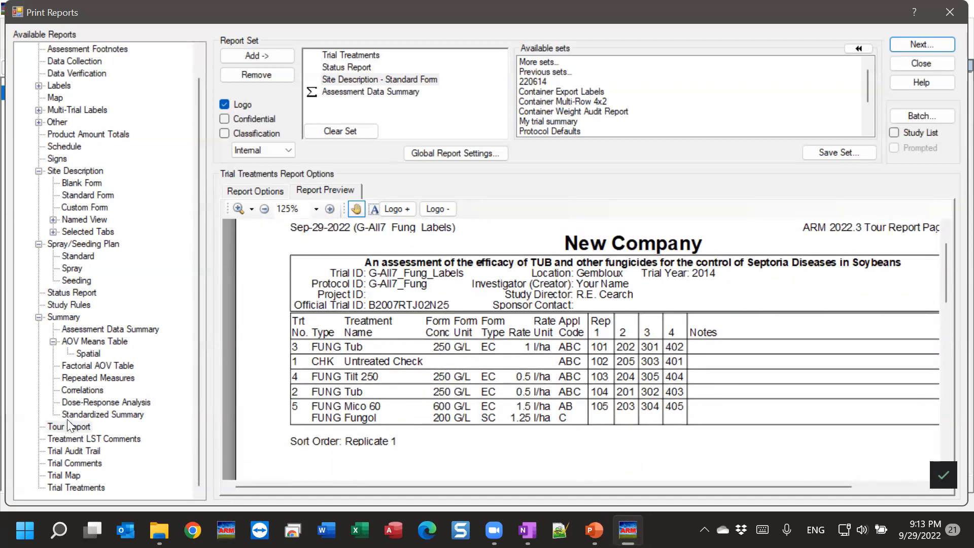
{"action": "left_click", "coordinate": [70, 452]}
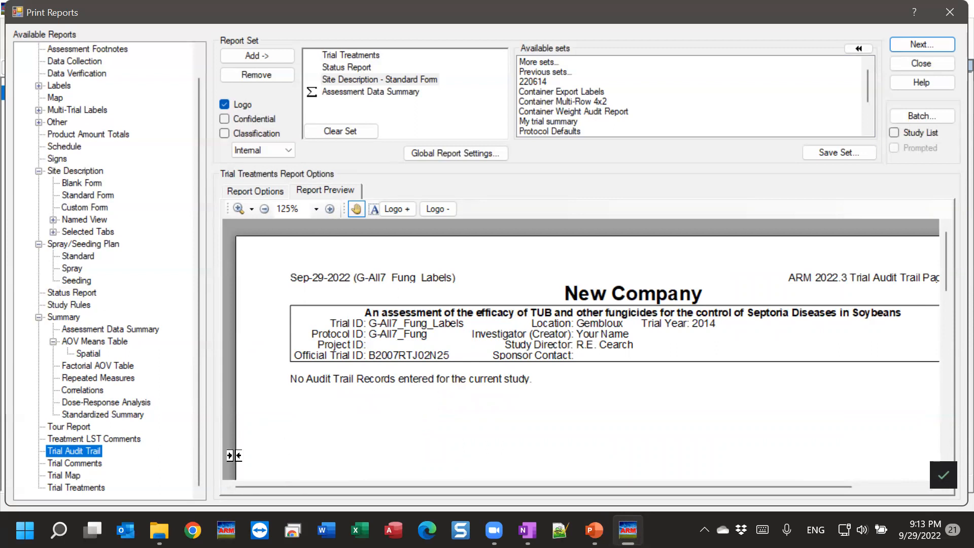
{"action": "left_click", "coordinate": [84, 466]}
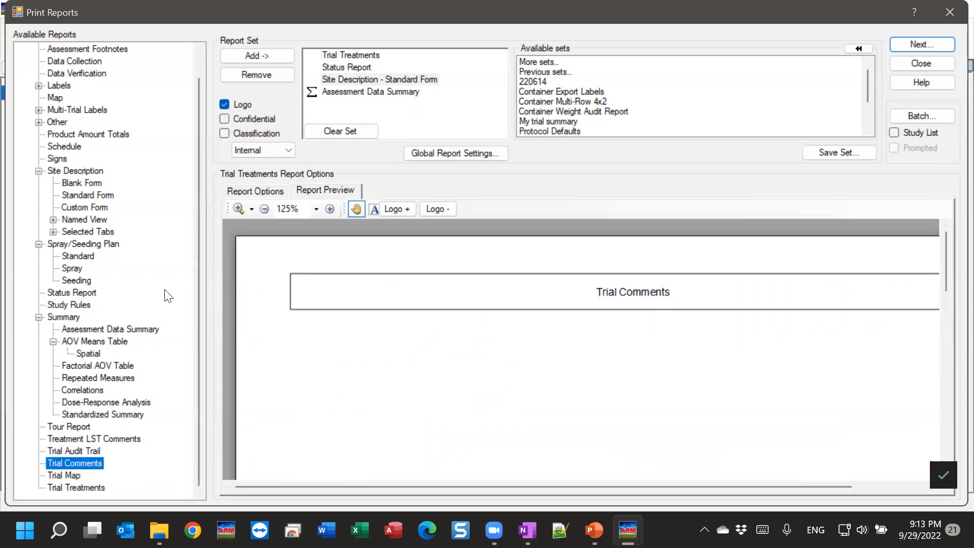
Step: Preview the Study Rules report and look through its list of rules
{"action": "left_click", "coordinate": [62, 304]}
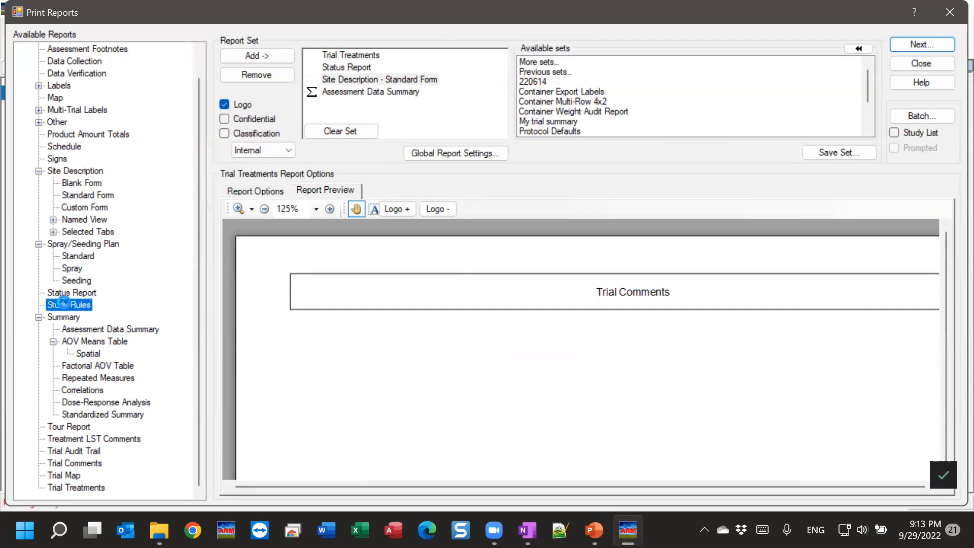
{"action": "left_click_drag", "start_coordinate": [446, 433], "coordinate": [378, 160]}
{"action": "left_click_drag", "start_coordinate": [402, 371], "coordinate": [432, 360]}
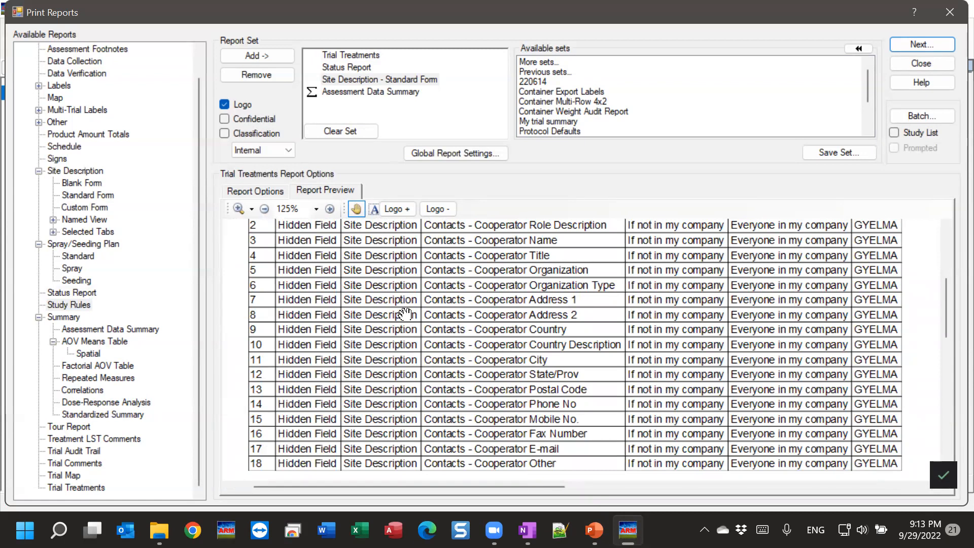
{"action": "scroll", "coordinate": [406, 313], "scroll_direction": "up", "scroll_amount": 6}
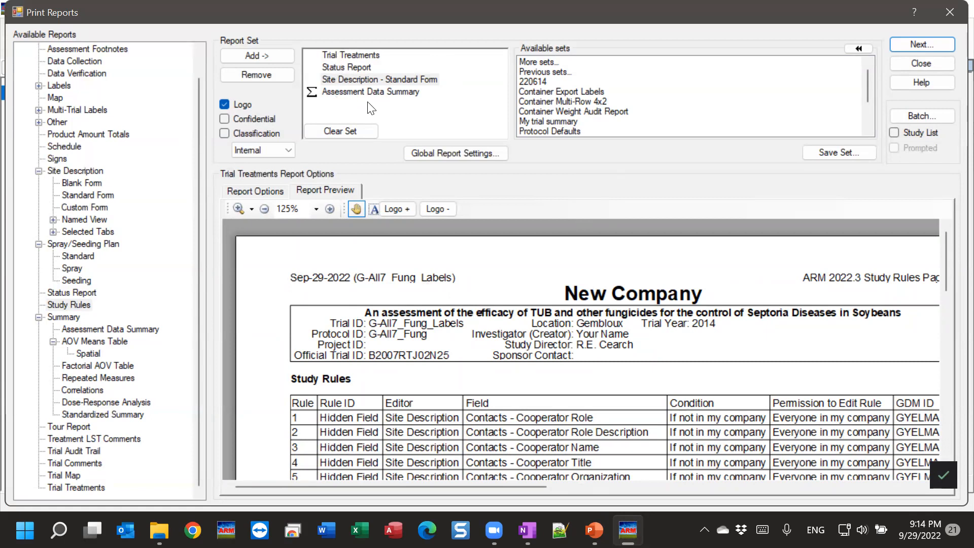
Step: Continue to the print settings and turn off removing page breaks when blank space exceeds 20%
{"action": "left_click", "coordinate": [921, 45]}
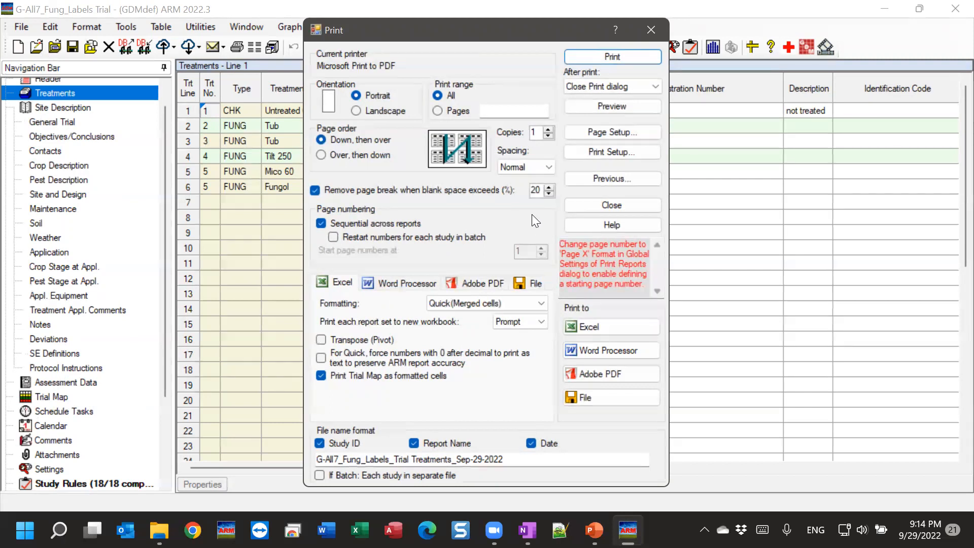
{"action": "left_click", "coordinate": [348, 188]}
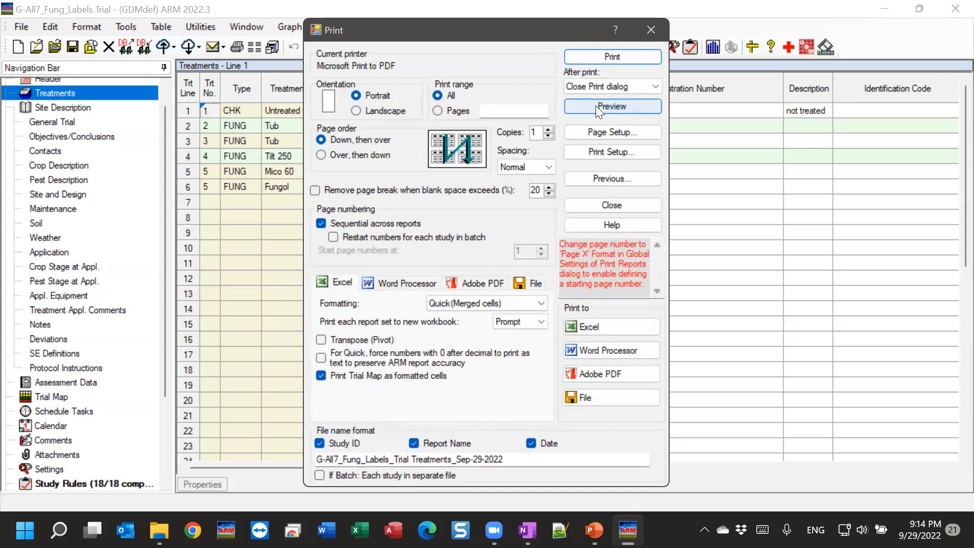
Step: Preview the complete report set for printing and look through its pages up to the Assessment Data Summary and back
{"action": "left_click", "coordinate": [615, 109]}
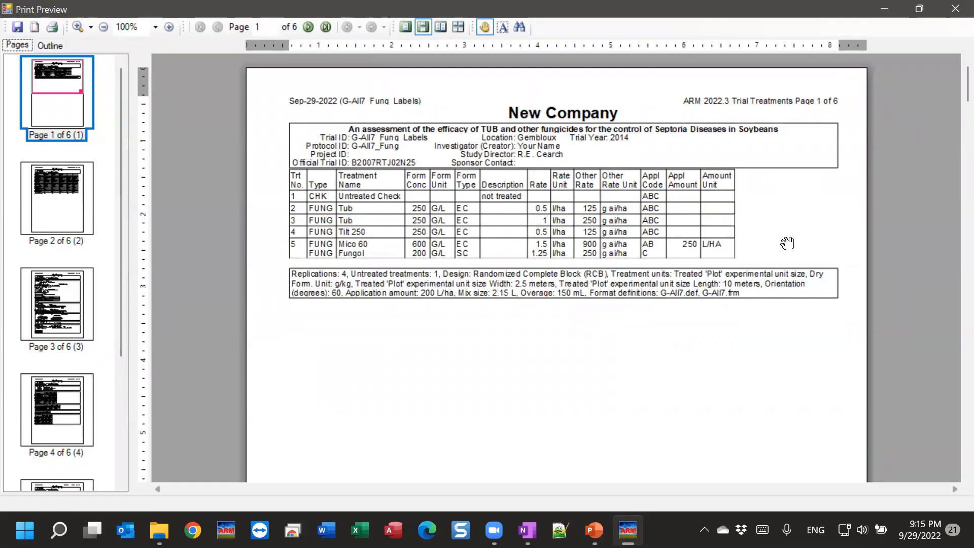
{"action": "left_click_drag", "start_coordinate": [951, 81], "coordinate": [950, 152]}
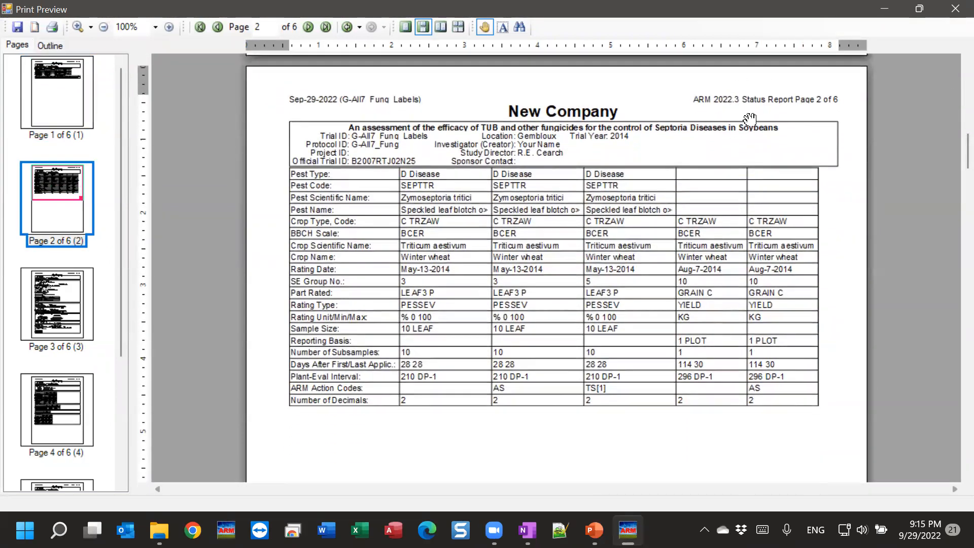
{"action": "left_click_drag", "start_coordinate": [950, 145], "coordinate": [950, 347]}
{"action": "scroll", "coordinate": [592, 223], "scroll_direction": "down", "scroll_amount": 1}
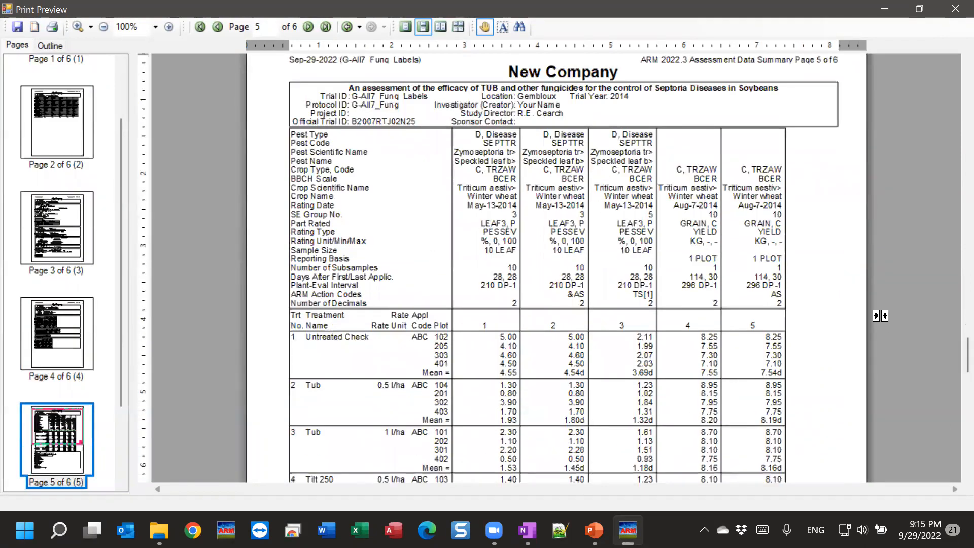
{"action": "left_click_drag", "start_coordinate": [950, 356], "coordinate": [950, 60]}
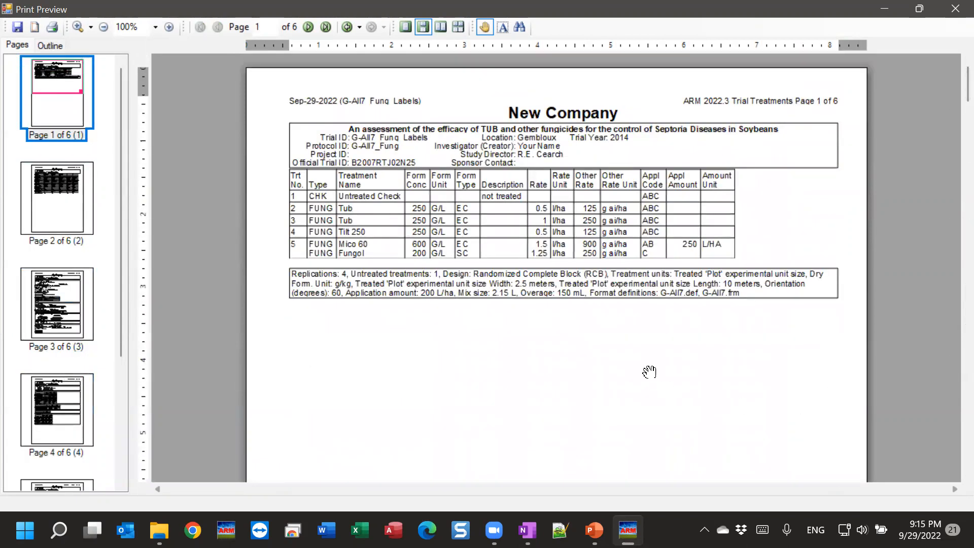
Step: Check the page breaks around the Trial Treatments and Status Report pages, and close the print preview
{"action": "scroll", "coordinate": [446, 366], "scroll_direction": "down", "scroll_amount": 10}
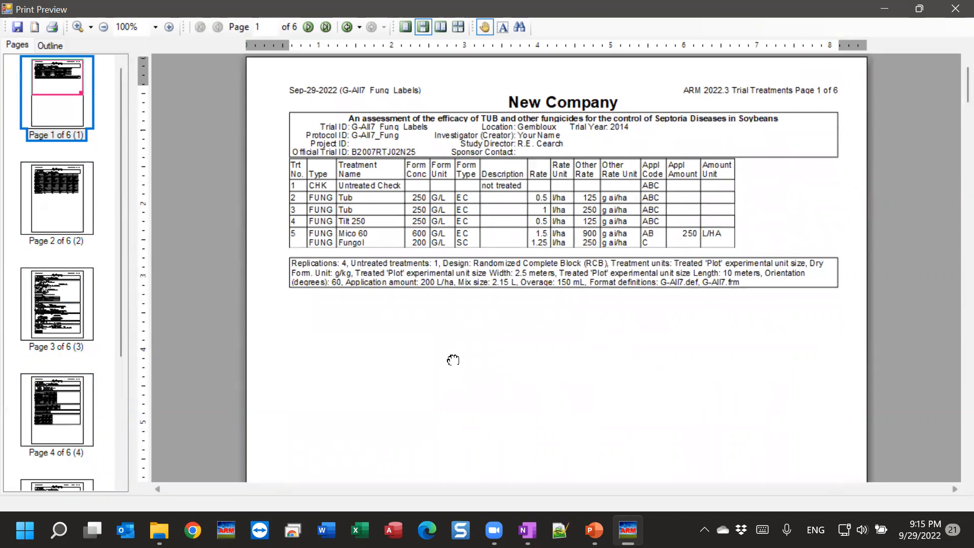
{"action": "scroll", "coordinate": [511, 210], "scroll_direction": "down", "scroll_amount": 9}
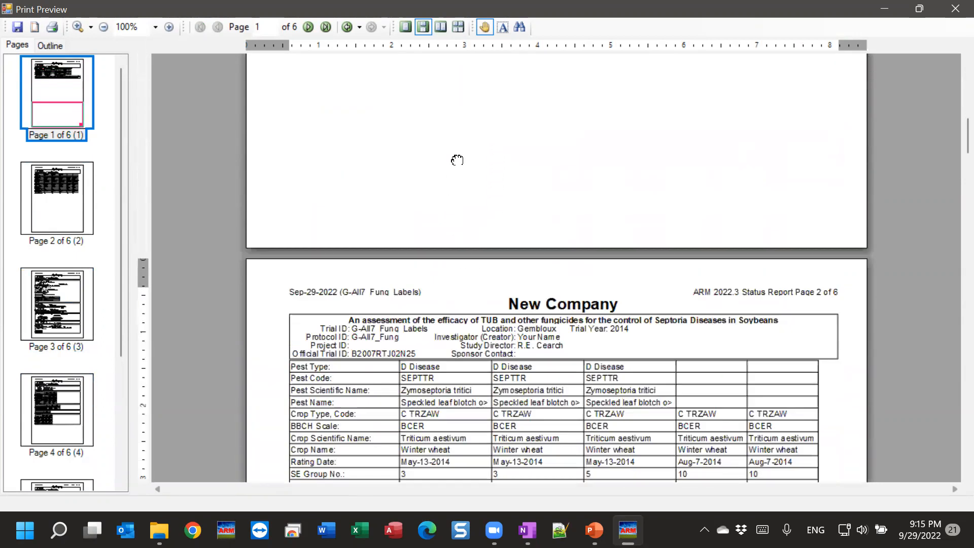
{"action": "scroll", "coordinate": [494, 163], "scroll_direction": "down", "scroll_amount": 6}
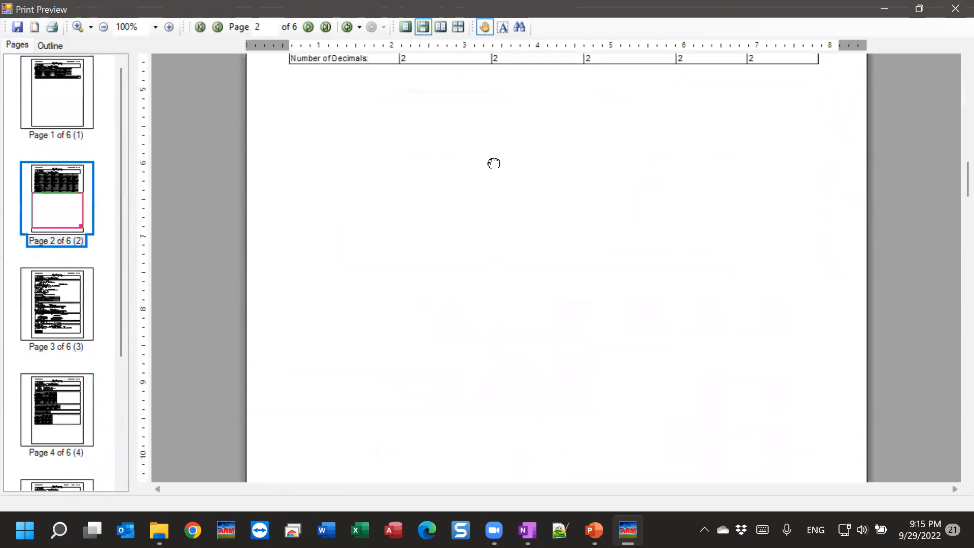
{"action": "scroll", "coordinate": [489, 405], "scroll_direction": "up", "scroll_amount": 6}
{"action": "scroll", "coordinate": [500, 343], "scroll_direction": "up", "scroll_amount": 6}
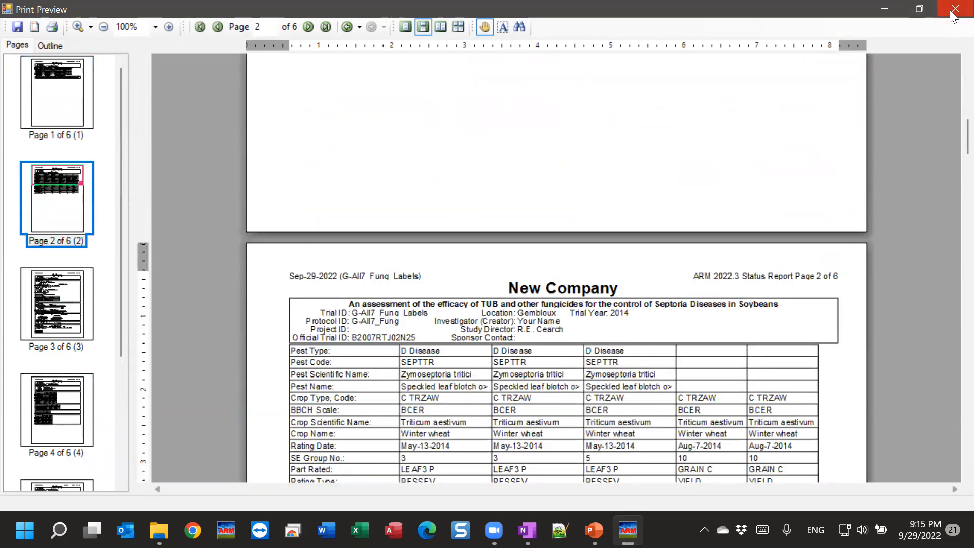
{"action": "left_click", "coordinate": [952, 12]}
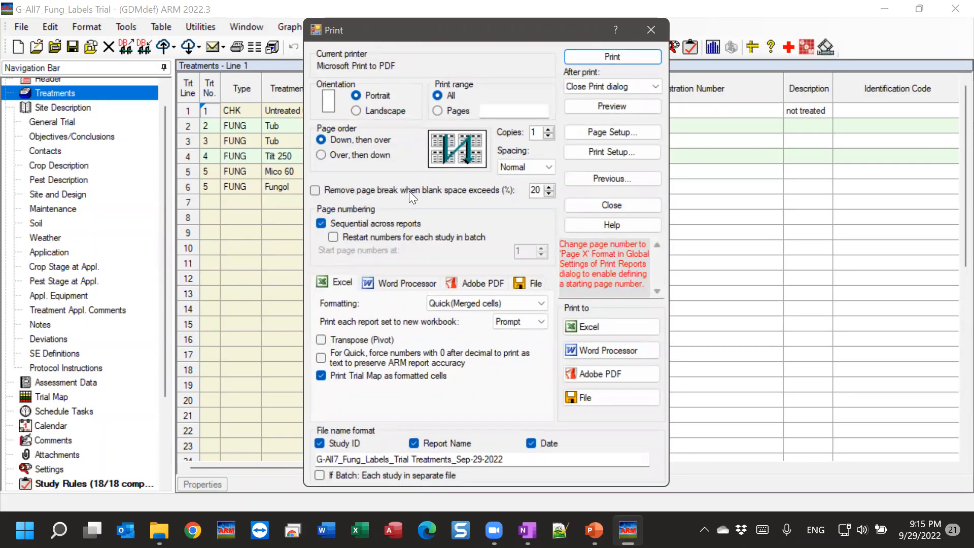
Step: Turn on removing page breaks when blank space exceeds 20% and preview the report set, examining its first page
{"action": "left_click", "coordinate": [370, 190]}
{"action": "left_click", "coordinate": [602, 107]}
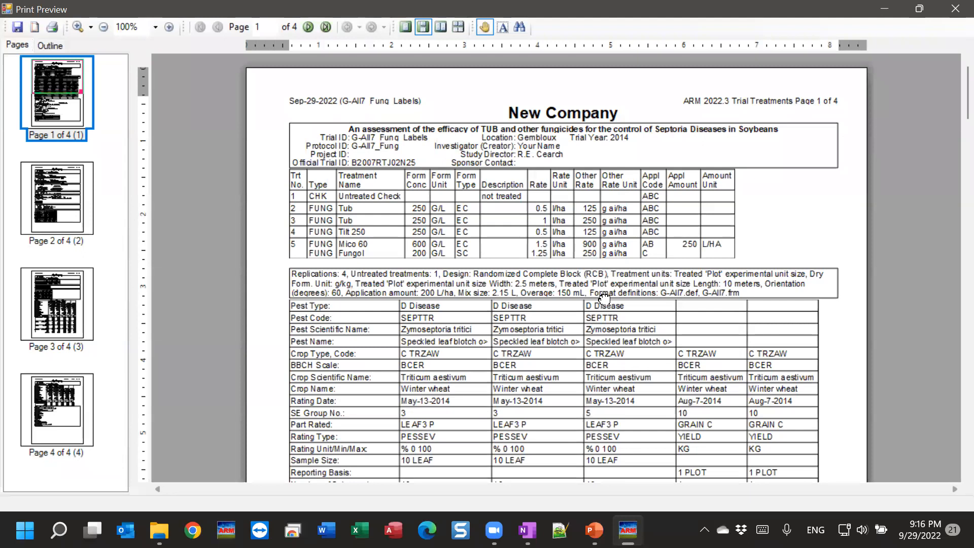
{"action": "scroll", "coordinate": [407, 146], "scroll_direction": "down", "scroll_amount": 2}
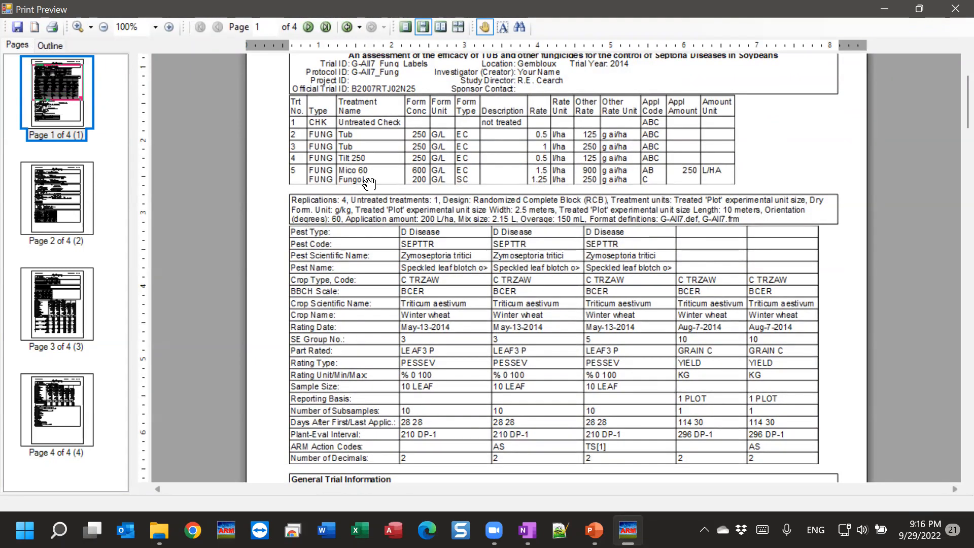
{"action": "scroll", "coordinate": [404, 274], "scroll_direction": "down", "scroll_amount": 1}
{"action": "scroll", "coordinate": [404, 262], "scroll_direction": "down", "scroll_amount": 2}
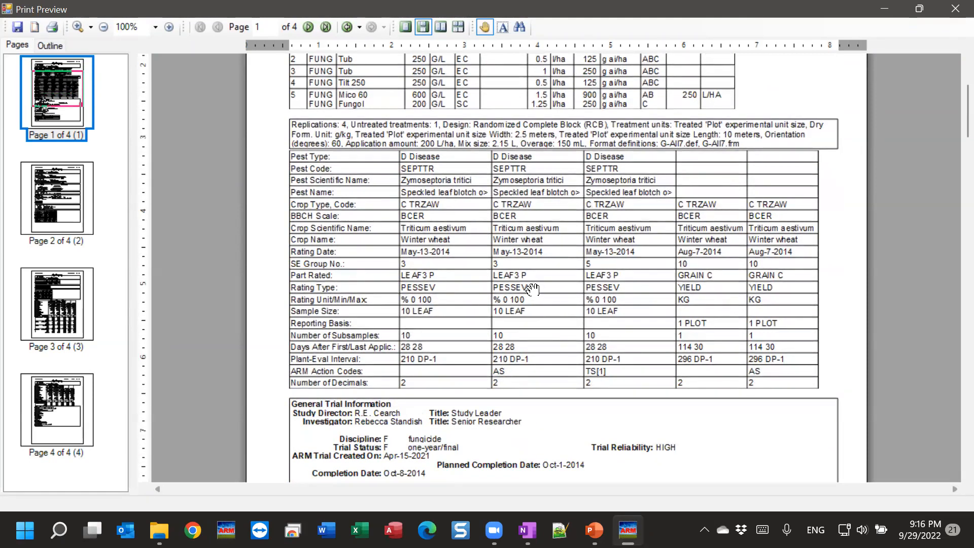
{"action": "left_click_drag", "start_coordinate": [510, 304], "coordinate": [515, 219]}
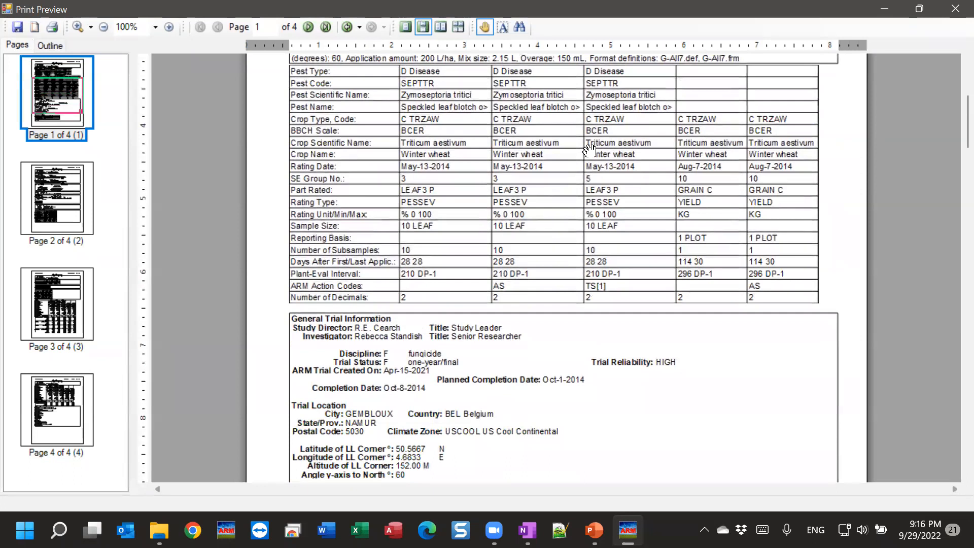
{"action": "left_click_drag", "start_coordinate": [478, 434], "coordinate": [485, 243]}
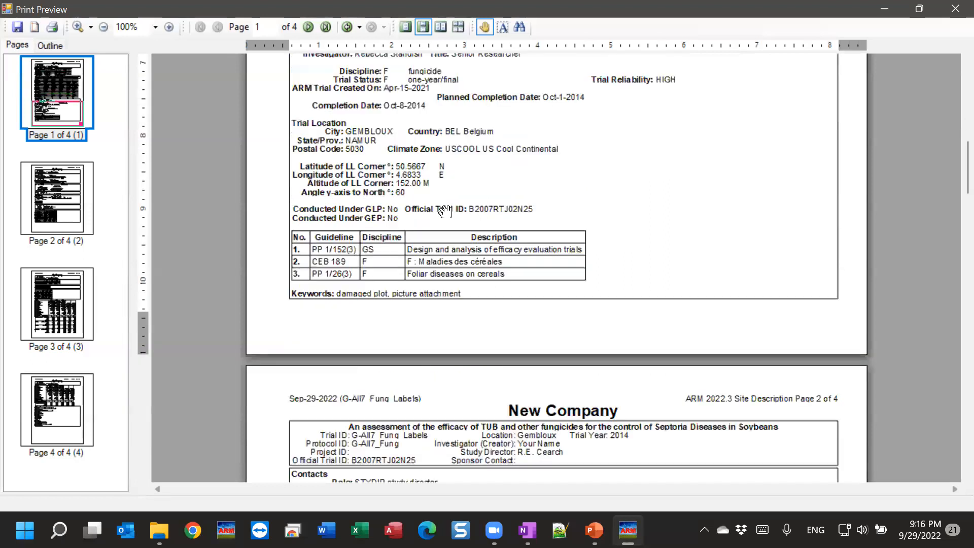
Step: Look through the previewed Site Description and Assessment Data Summary pages and return to the first page
{"action": "scroll", "coordinate": [447, 208], "scroll_direction": "down", "scroll_amount": 5}
{"action": "left_click_drag", "start_coordinate": [760, 285], "coordinate": [765, 132]}
{"action": "left_click_drag", "start_coordinate": [652, 402], "coordinate": [637, 330]}
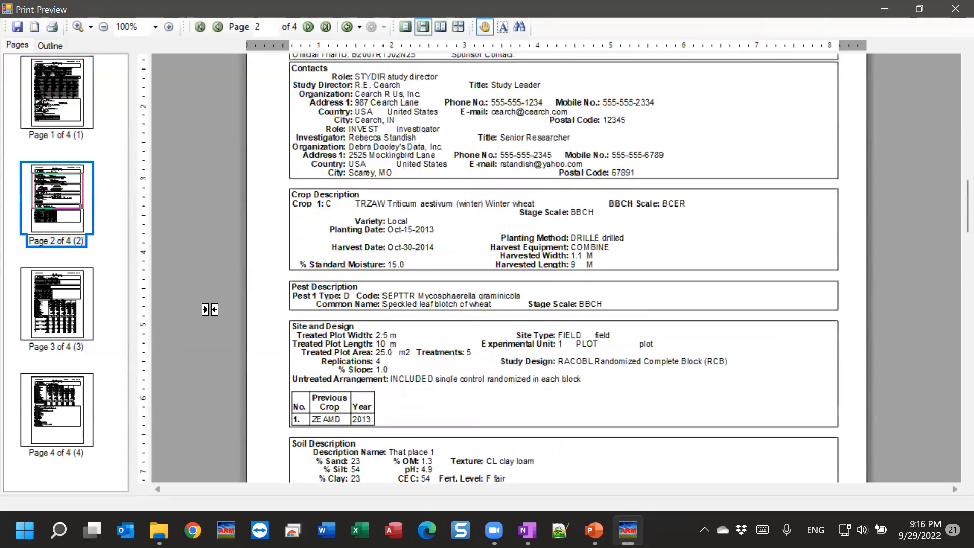
{"action": "left_click", "coordinate": [63, 330]}
{"action": "left_click", "coordinate": [64, 388]}
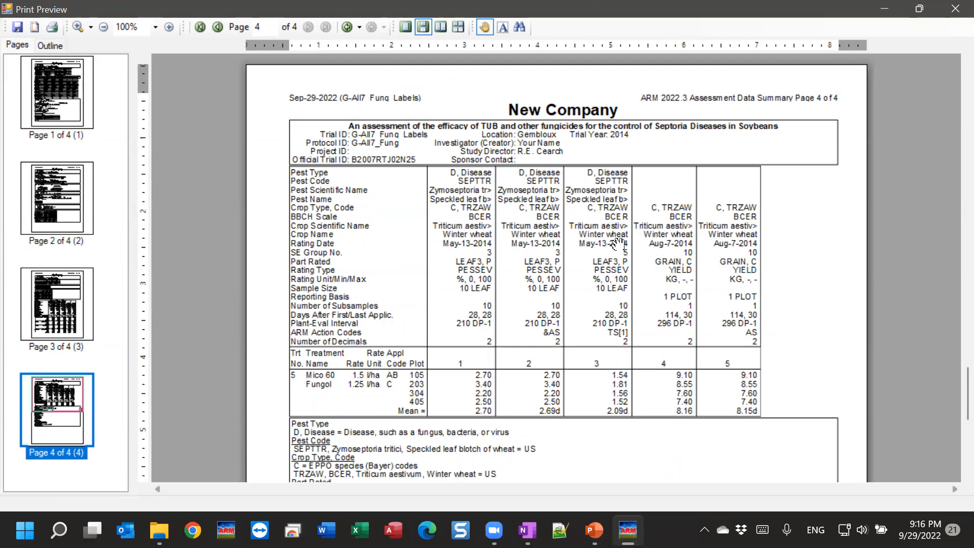
{"action": "left_click", "coordinate": [76, 96]}
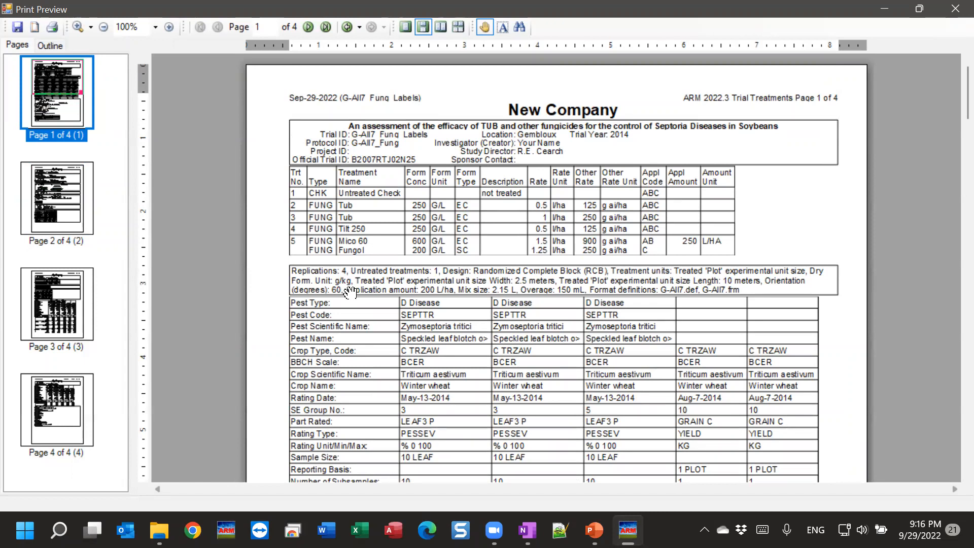
Step: Check the first page's combined reports, close the print preview, and turn off removing page breaks for excess blank space
{"action": "scroll", "coordinate": [428, 315], "scroll_direction": "down", "scroll_amount": 4}
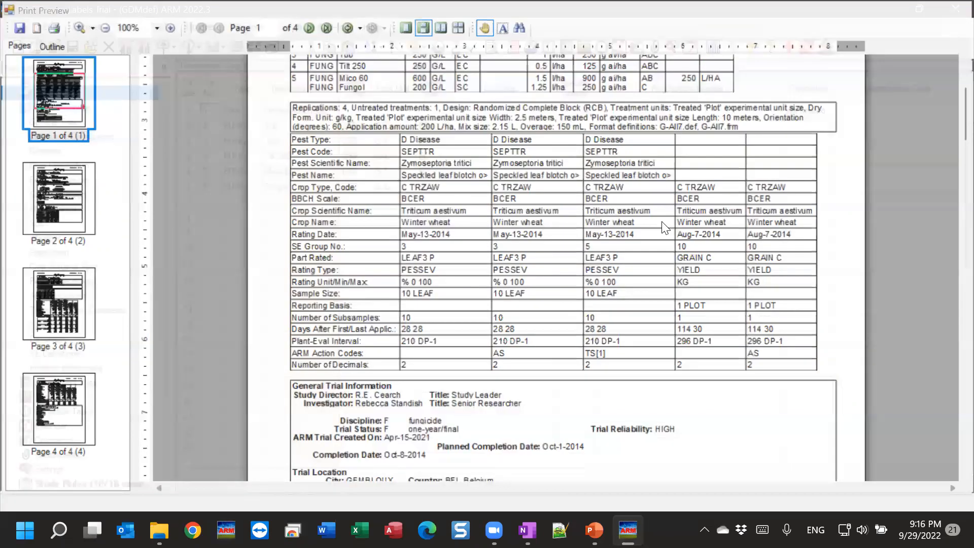
{"action": "left_click", "coordinate": [954, 11]}
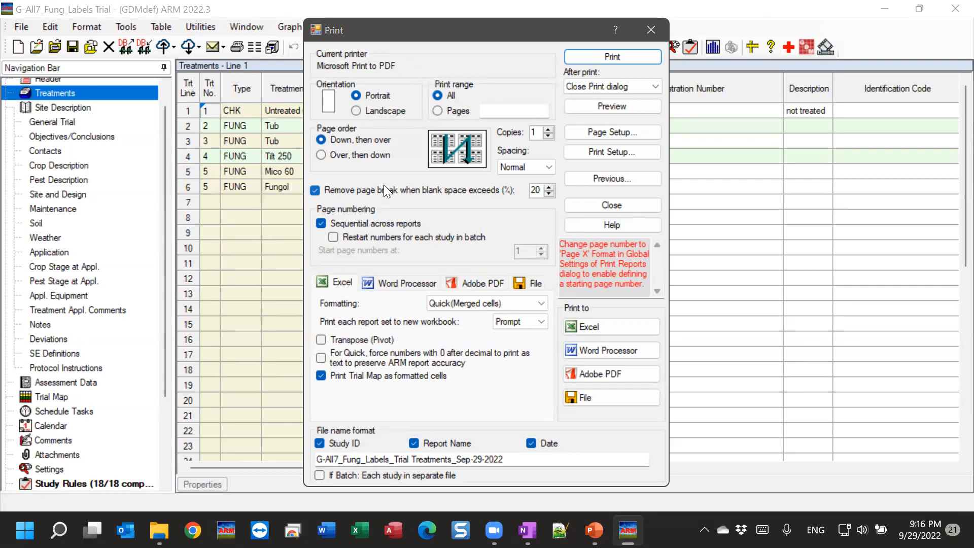
{"action": "left_click", "coordinate": [383, 186]}
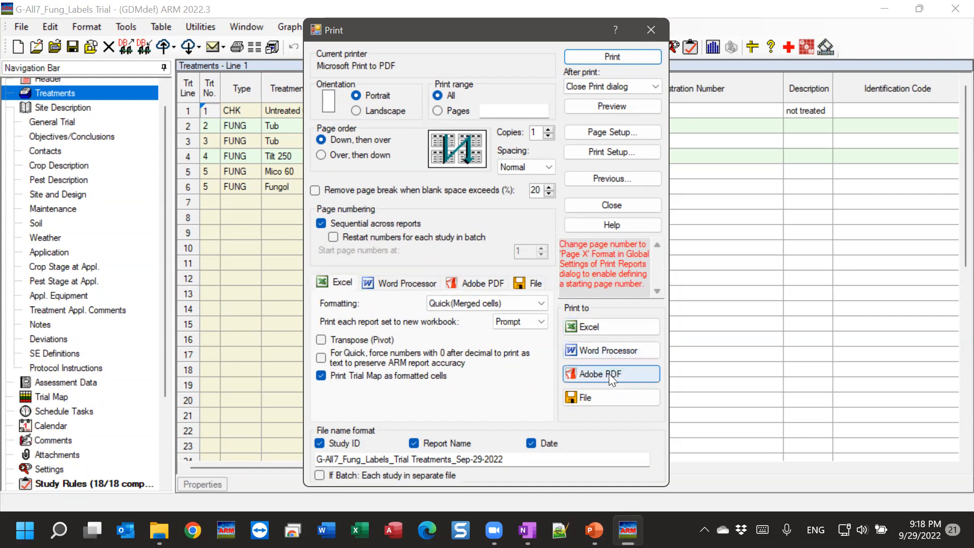
Step: Review the print options for File, Adobe PDF, Word Processor and Excel output, including the available file formats
{"action": "left_click", "coordinate": [530, 282]}
{"action": "left_click", "coordinate": [404, 307]}
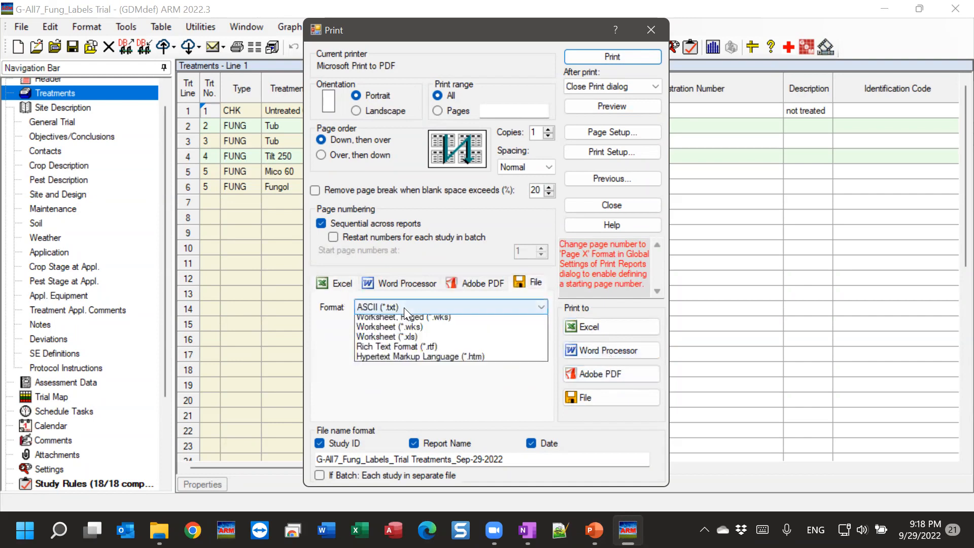
{"action": "left_click", "coordinate": [454, 309]}
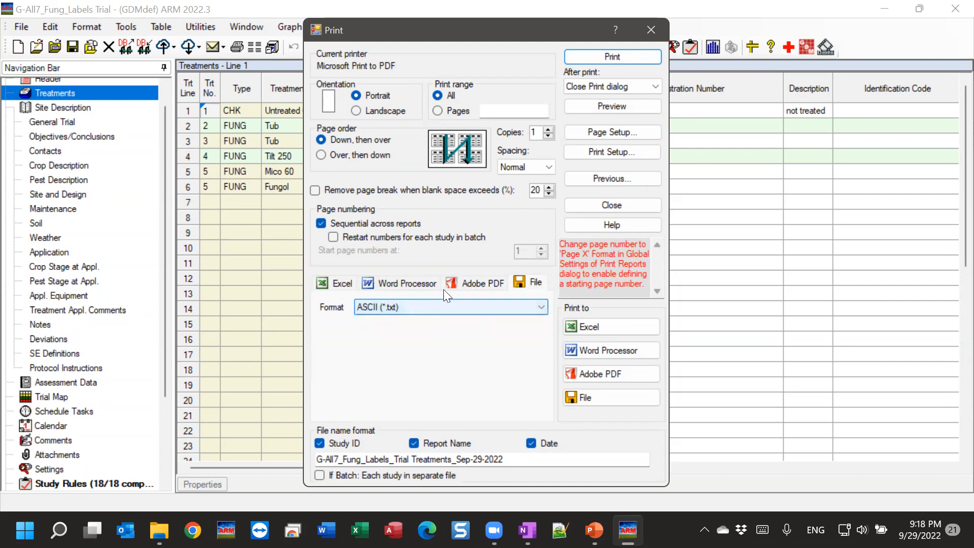
{"action": "left_click", "coordinate": [466, 282]}
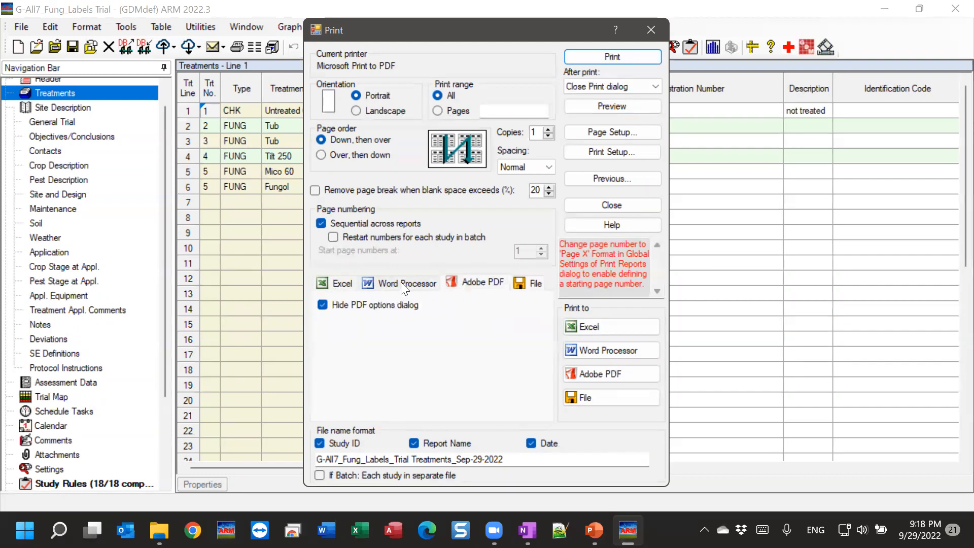
{"action": "left_click", "coordinate": [387, 283]}
{"action": "left_click", "coordinate": [322, 283]}
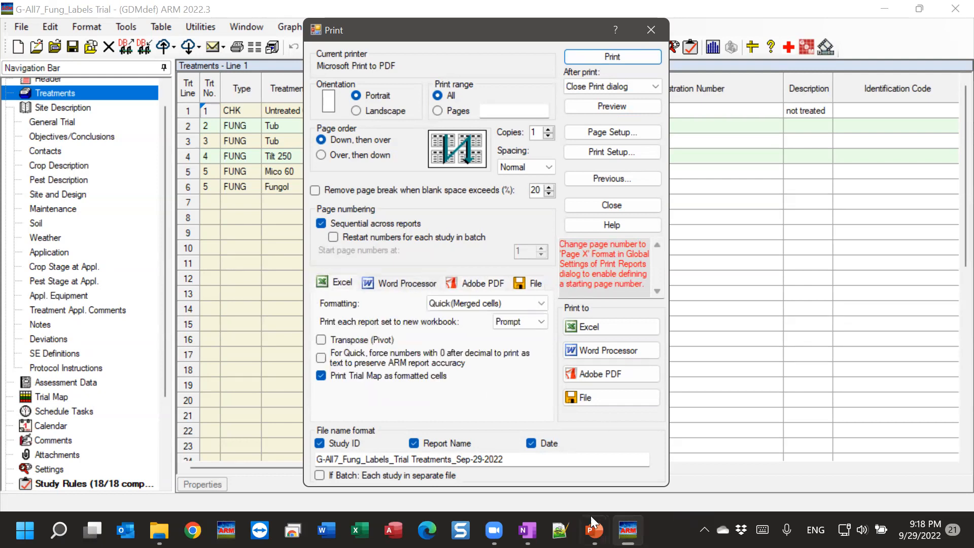
Step: Switch to the Slides.pptx presentation in PowerPoint and show the Report output options slide
{"action": "mouse_move", "coordinate": [593, 531]}
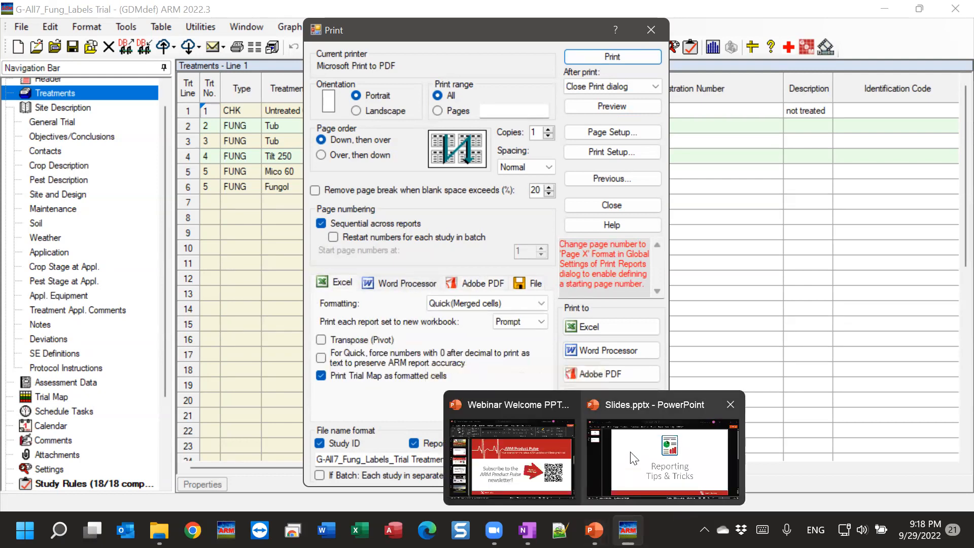
{"action": "left_click", "coordinate": [599, 416]}
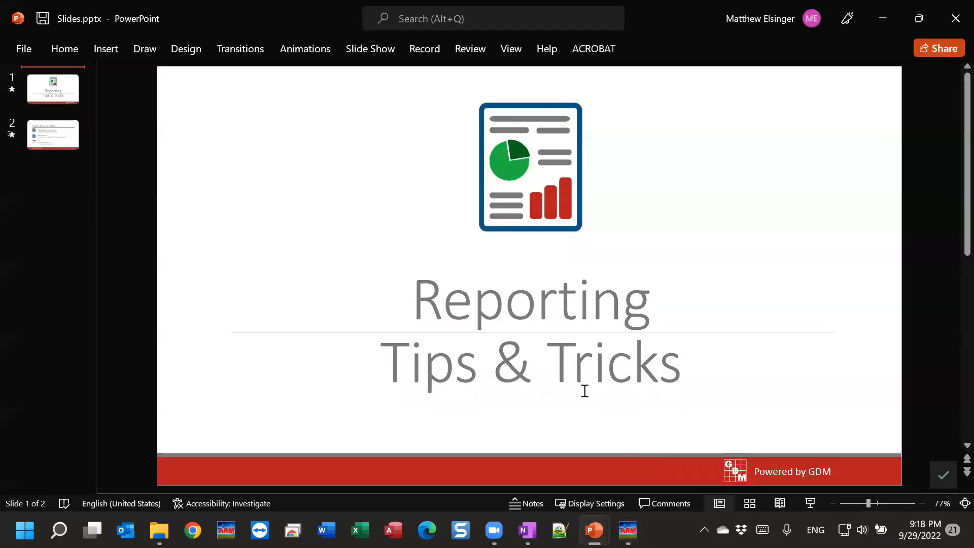
{"action": "left_click", "coordinate": [62, 140]}
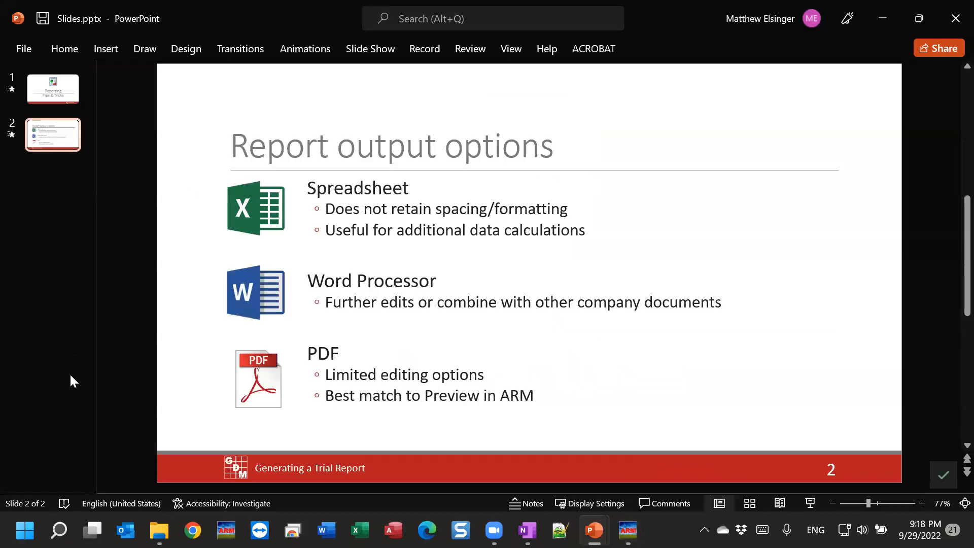
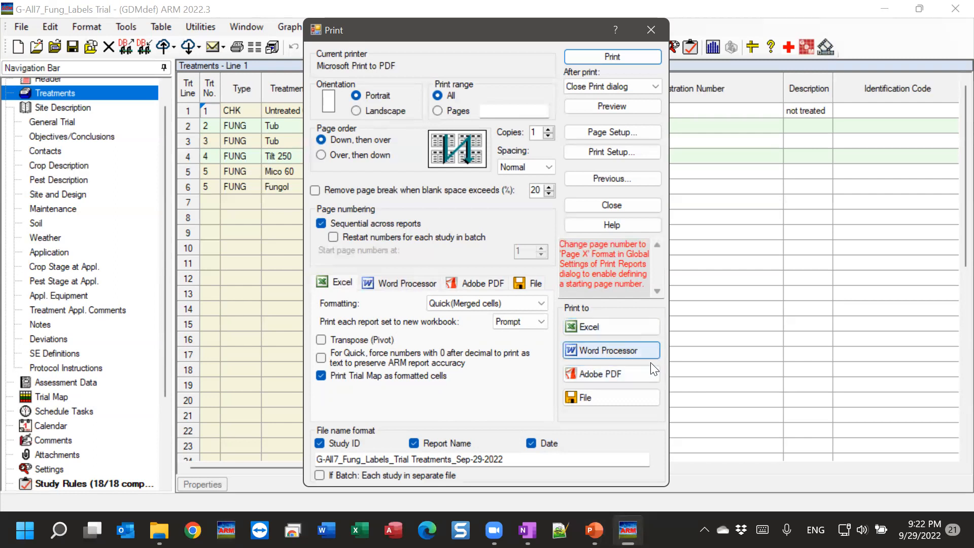
Step: Output the report set to Adobe PDF, look through the resulting document's pages, and minimize it
{"action": "left_click", "coordinate": [596, 373]}
{"action": "left_click", "coordinate": [615, 374]}
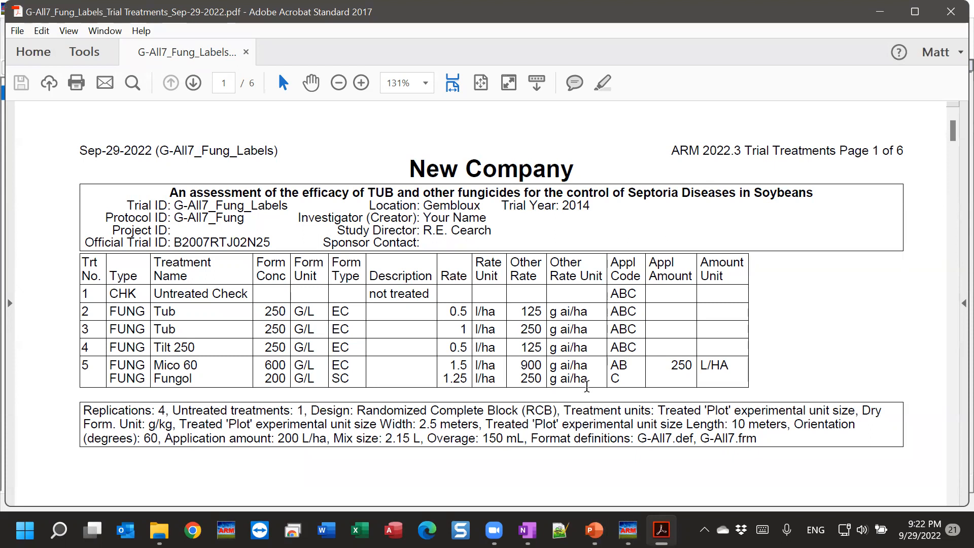
{"action": "scroll", "coordinate": [556, 355], "scroll_direction": "down", "scroll_amount": 2}
{"action": "scroll", "coordinate": [557, 355], "scroll_direction": "down", "scroll_amount": 8}
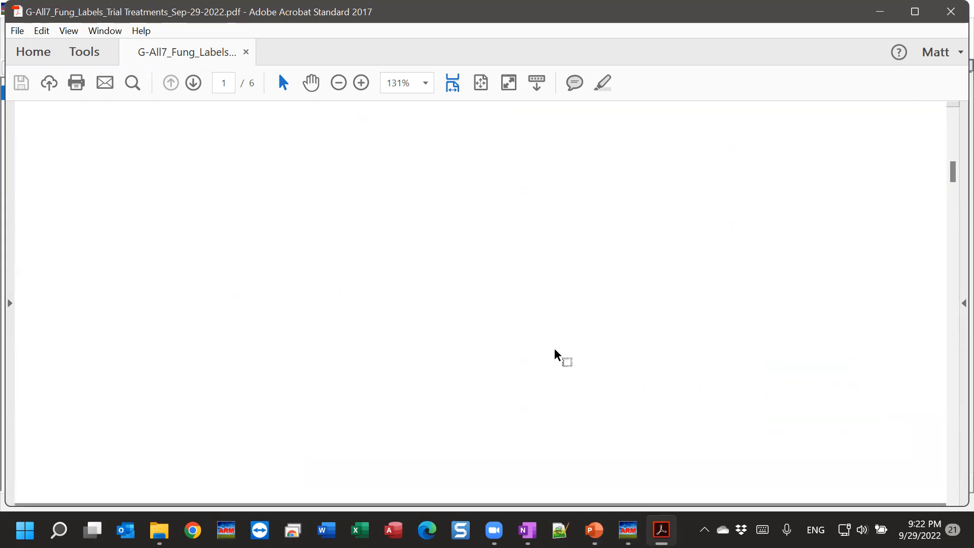
{"action": "scroll", "coordinate": [537, 353], "scroll_direction": "down", "scroll_amount": 4}
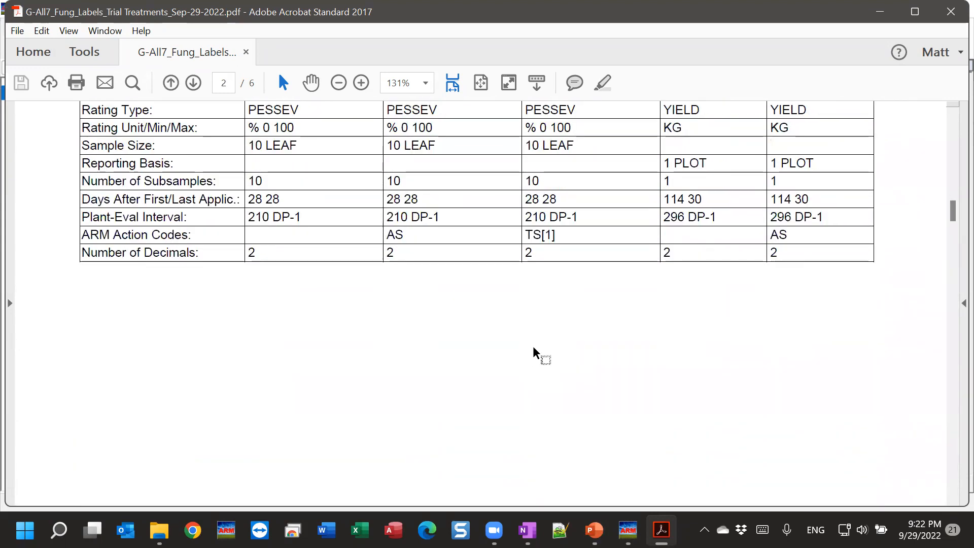
{"action": "scroll", "coordinate": [533, 355], "scroll_direction": "up", "scroll_amount": 10}
{"action": "scroll", "coordinate": [525, 345], "scroll_direction": "down", "scroll_amount": 15}
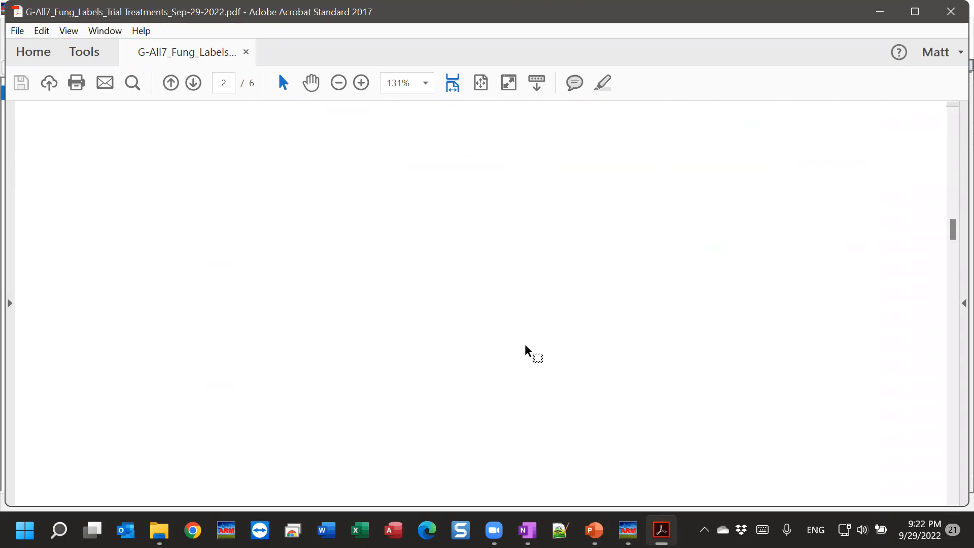
{"action": "scroll", "coordinate": [526, 350], "scroll_direction": "down", "scroll_amount": 7}
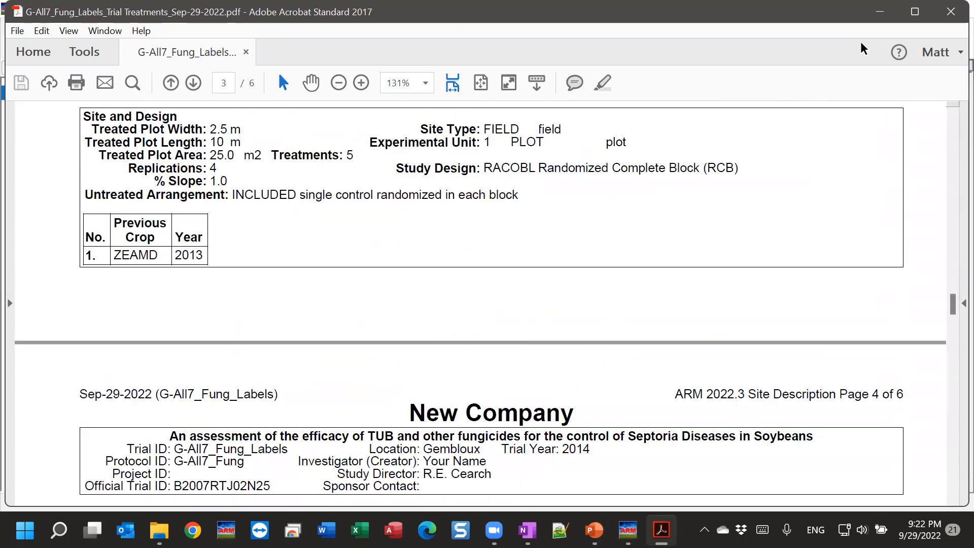
{"action": "left_click", "coordinate": [880, 14]}
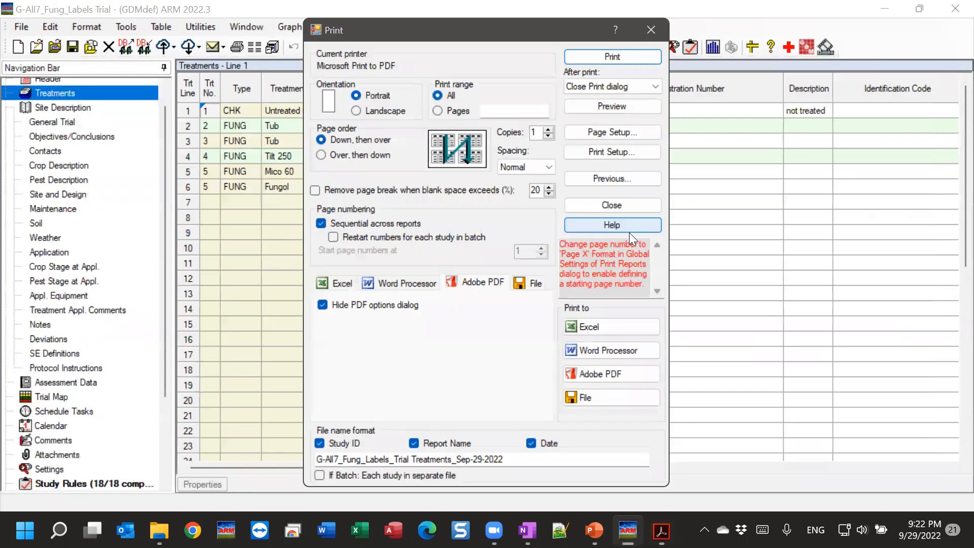
Step: Output the report set to Excel, switch to the generated workbook, and look through its report sheets to Trial Treatments
{"action": "left_click", "coordinate": [599, 322]}
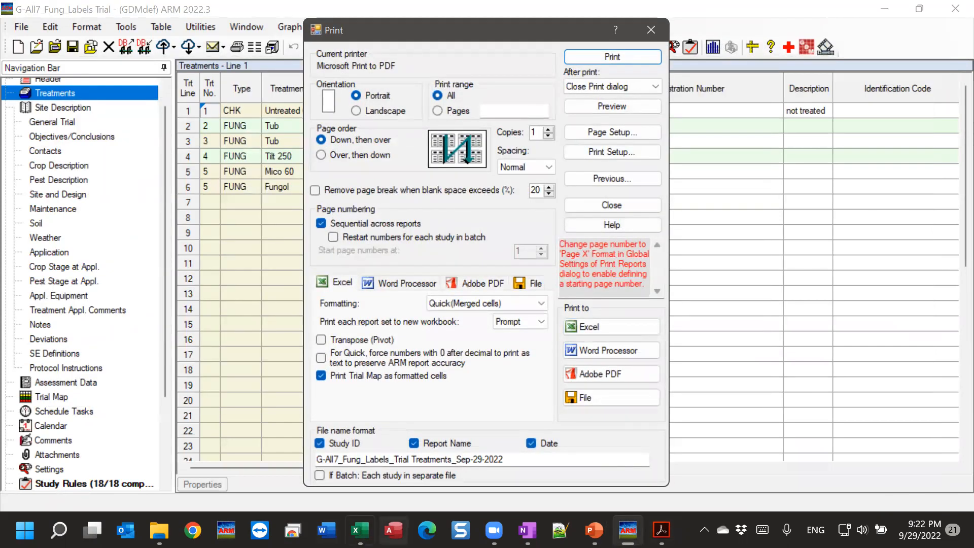
{"action": "left_click", "coordinate": [359, 531]}
{"action": "left_click", "coordinate": [723, 51]}
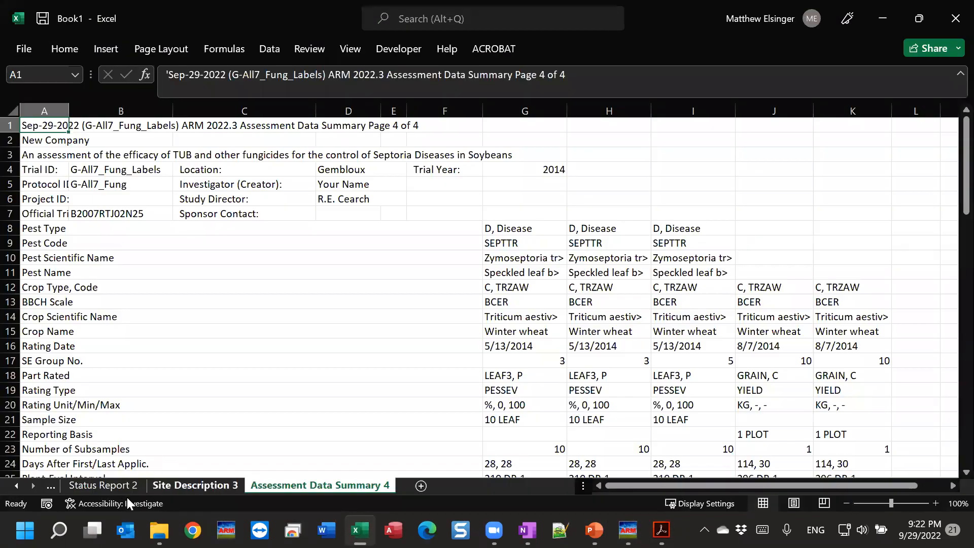
{"action": "left_click", "coordinate": [111, 486]}
{"action": "left_click", "coordinate": [201, 485]}
{"action": "left_click", "coordinate": [52, 486]}
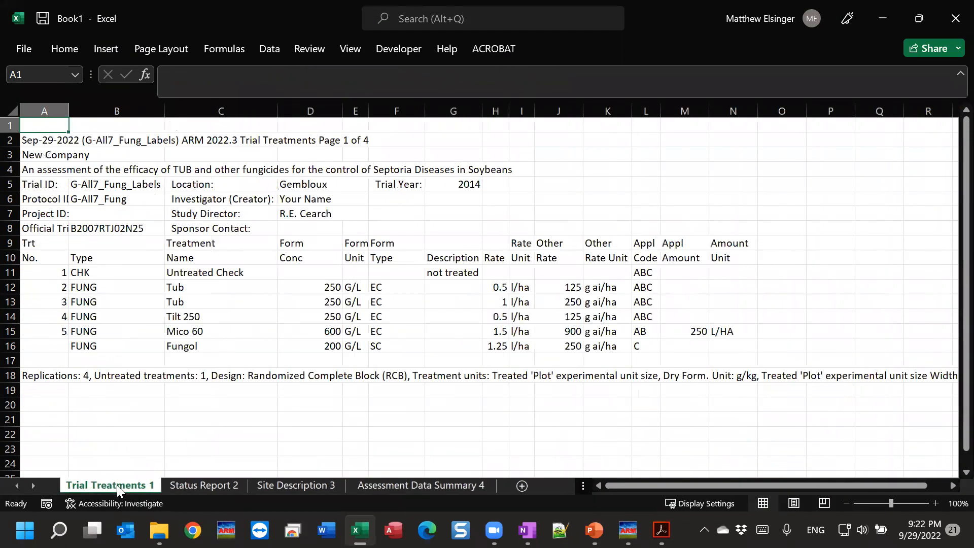
Step: Examine the header block and treatment cells on the Trial Treatments sheet
{"action": "left_click_drag", "start_coordinate": [36, 142], "coordinate": [494, 214]}
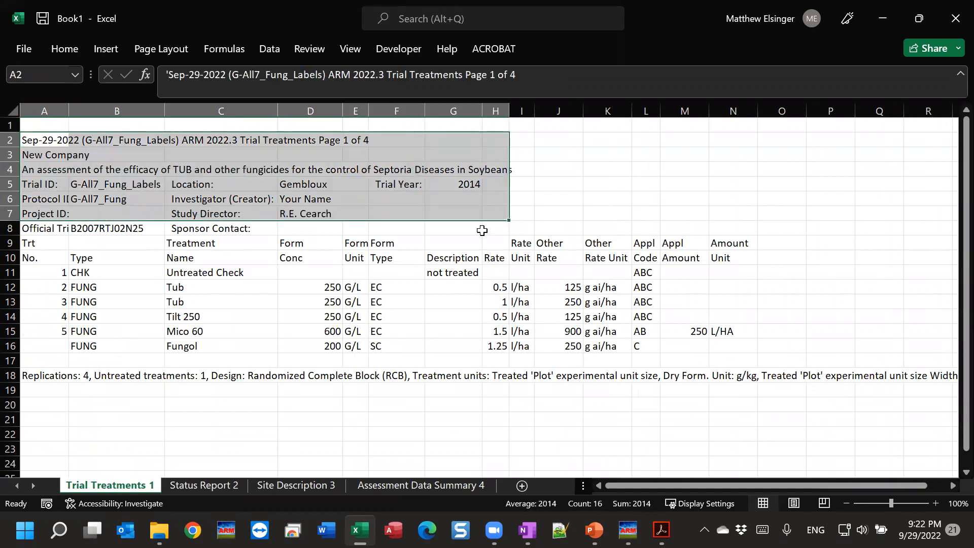
{"action": "left_click", "coordinate": [413, 344]}
{"action": "left_click", "coordinate": [474, 315]}
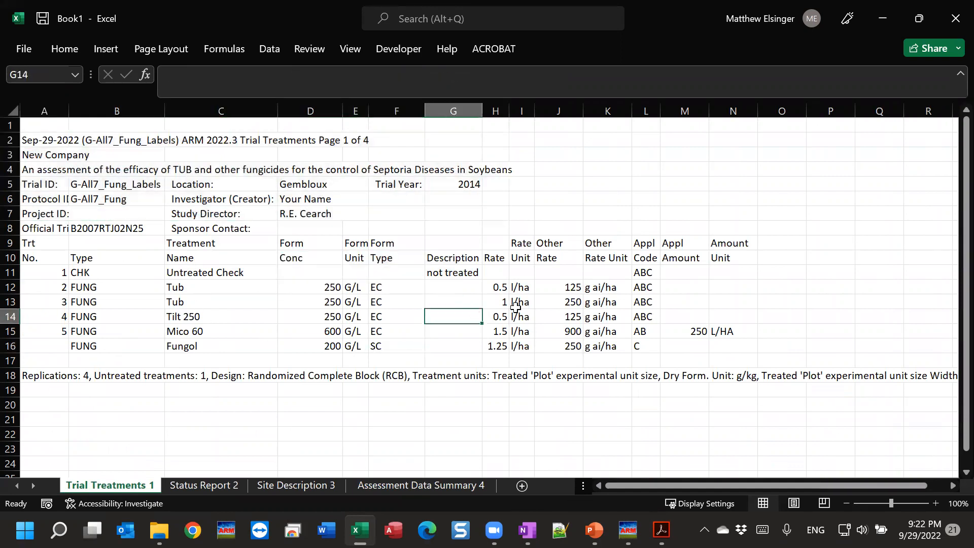
{"action": "left_click", "coordinate": [577, 299]}
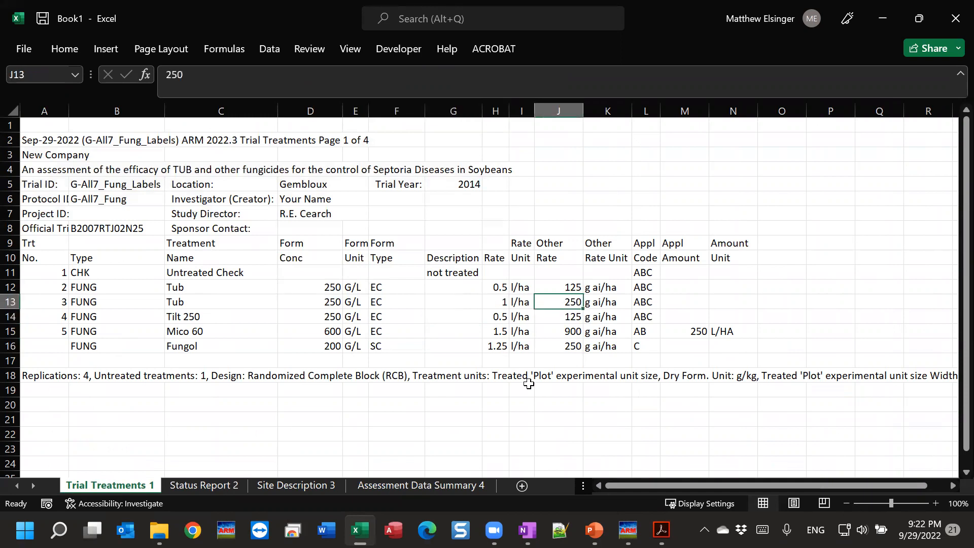
Step: Select the untreated check's plot values in G30:G33 on the Assessment Data Summary sheet, and close the workbook without saving
{"action": "left_click", "coordinate": [406, 485]}
{"action": "scroll", "coordinate": [246, 357], "scroll_direction": "down", "scroll_amount": 6}
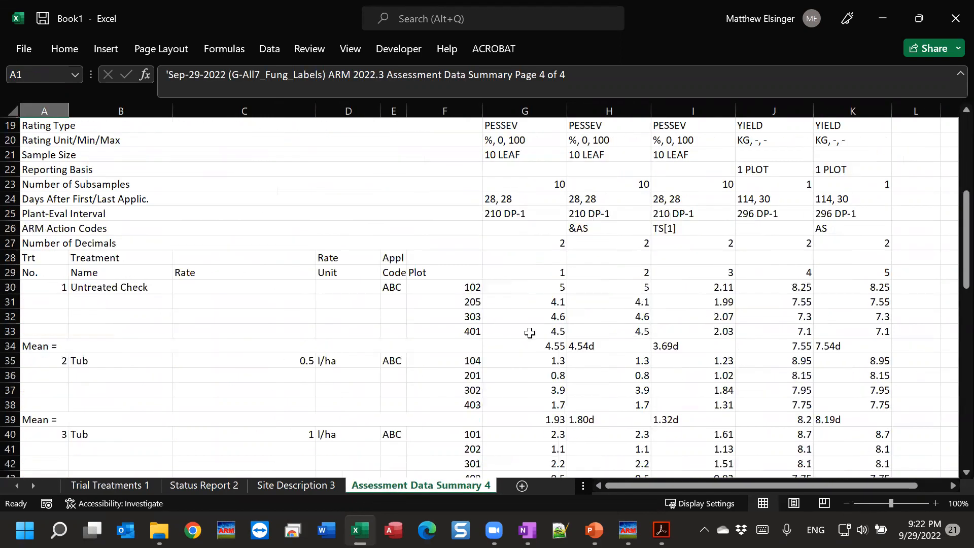
{"action": "left_click_drag", "start_coordinate": [523, 285], "coordinate": [531, 334]}
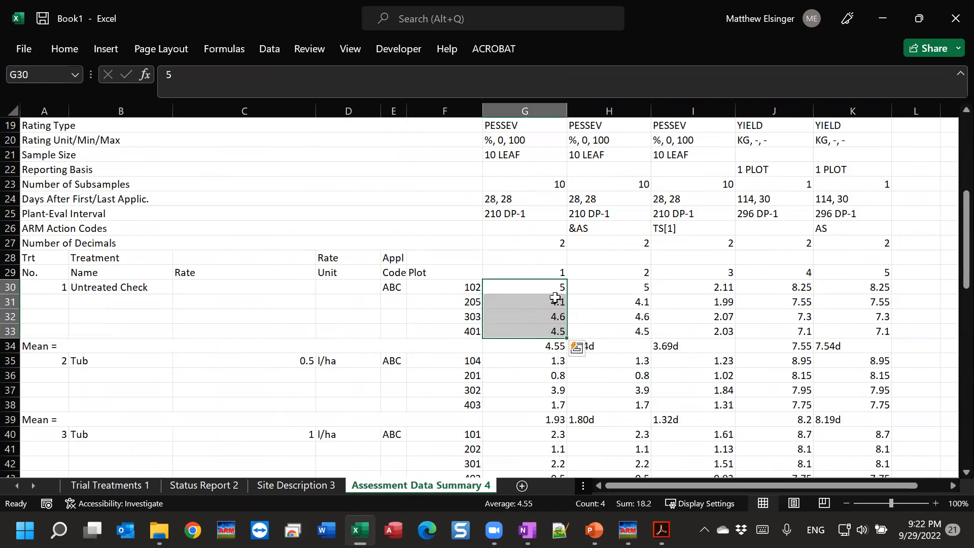
{"action": "right_click", "coordinate": [556, 302]}
{"action": "key", "text": "Escape"}
{"action": "left_click", "coordinate": [952, 27]}
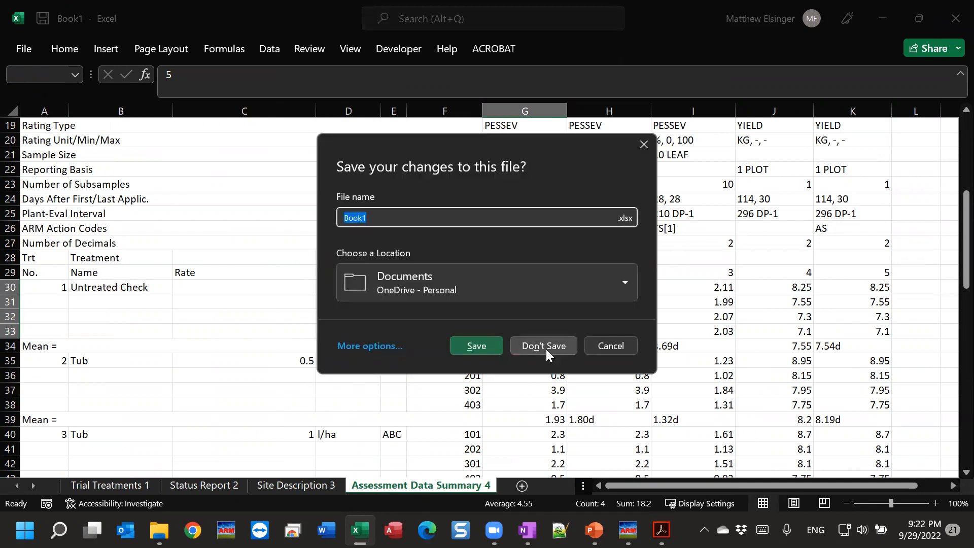
{"action": "left_click", "coordinate": [543, 345]}
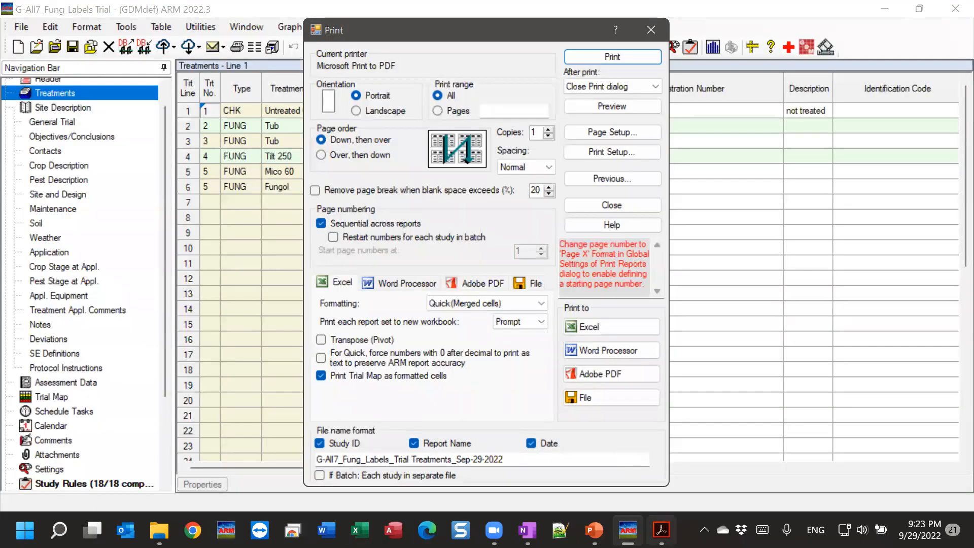
Step: Close the generated PDF report and dismiss the print settings without printing
{"action": "left_click", "coordinate": [662, 529]}
{"action": "left_click", "coordinate": [953, 21]}
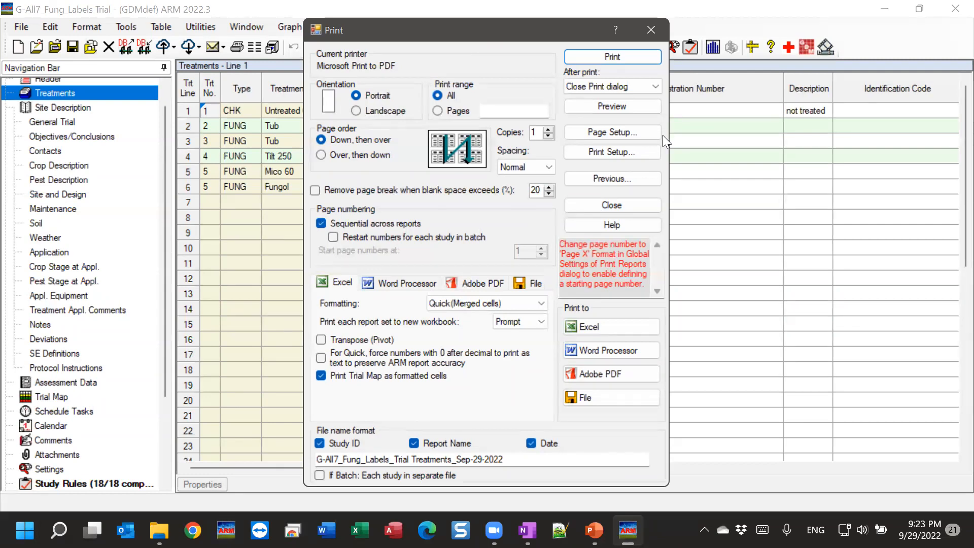
{"action": "left_click", "coordinate": [592, 205]}
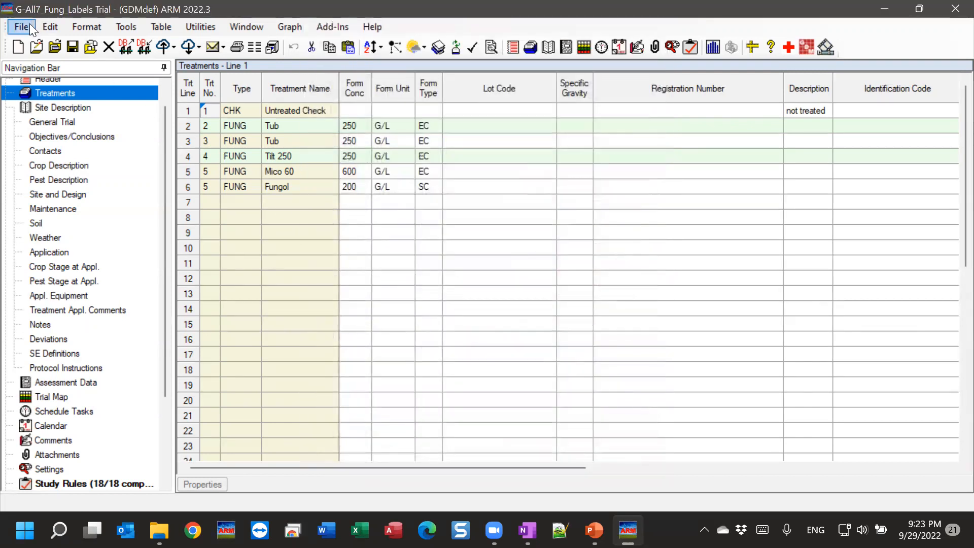
Step: Reopen the report setup and review the options of Trial Treatments and Assessment Data Summary in the report set
{"action": "left_click", "coordinate": [16, 29]}
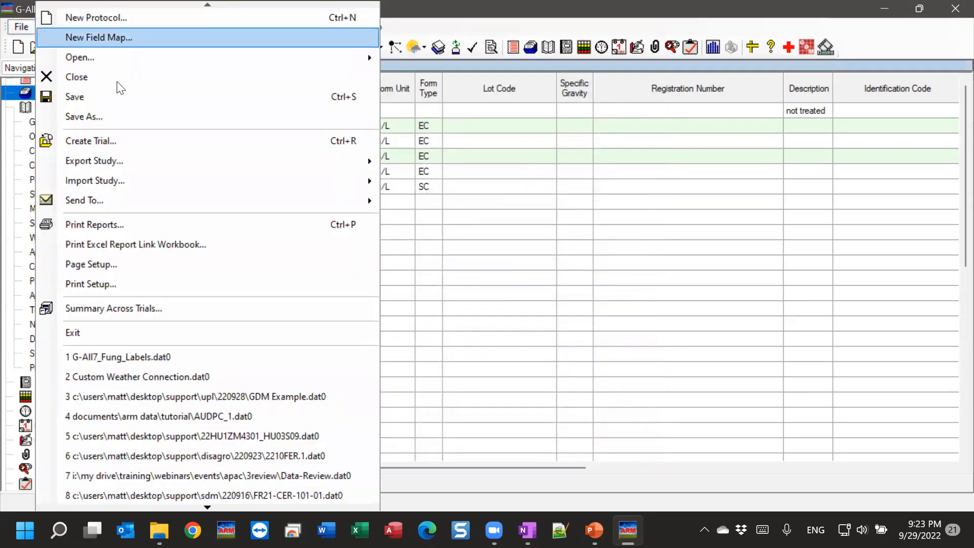
{"action": "left_click", "coordinate": [142, 227]}
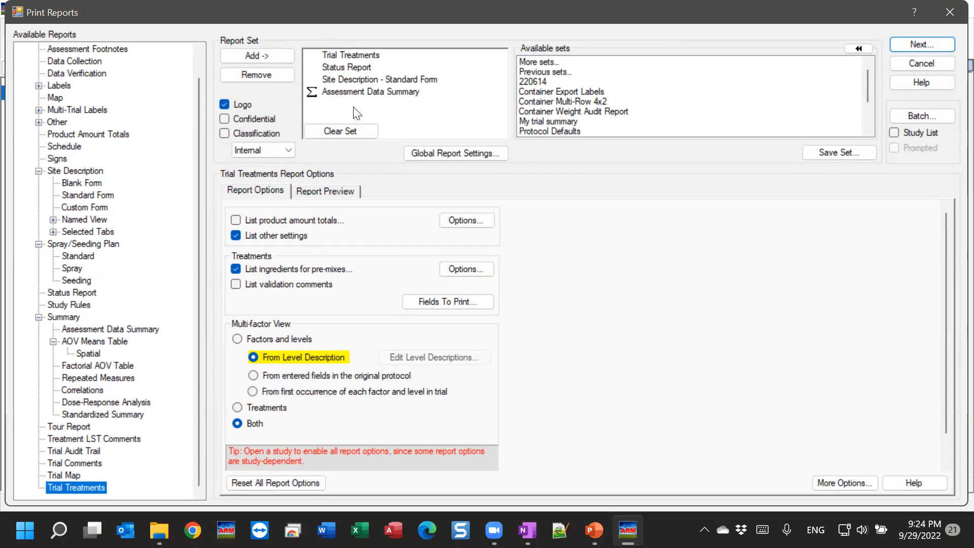
{"action": "left_click", "coordinate": [342, 55]}
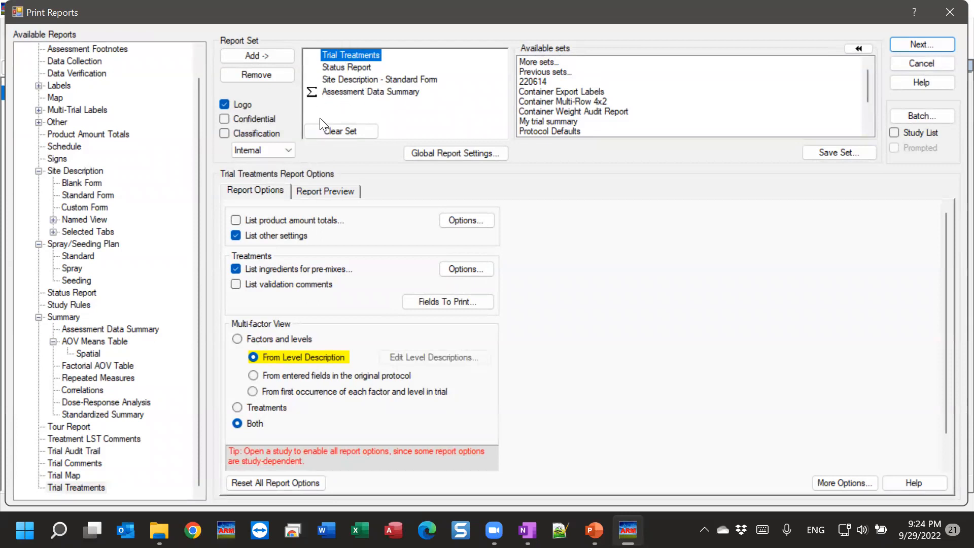
{"action": "left_click", "coordinate": [348, 92]}
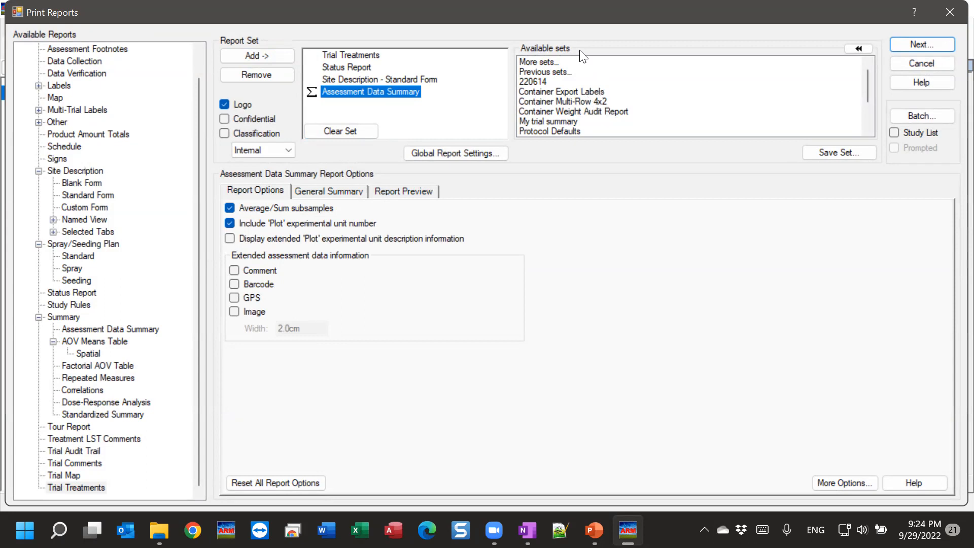
Step: Start saving the report set, name the file webinar Sept, and check the full path of its destination folder
{"action": "left_click", "coordinate": [848, 155]}
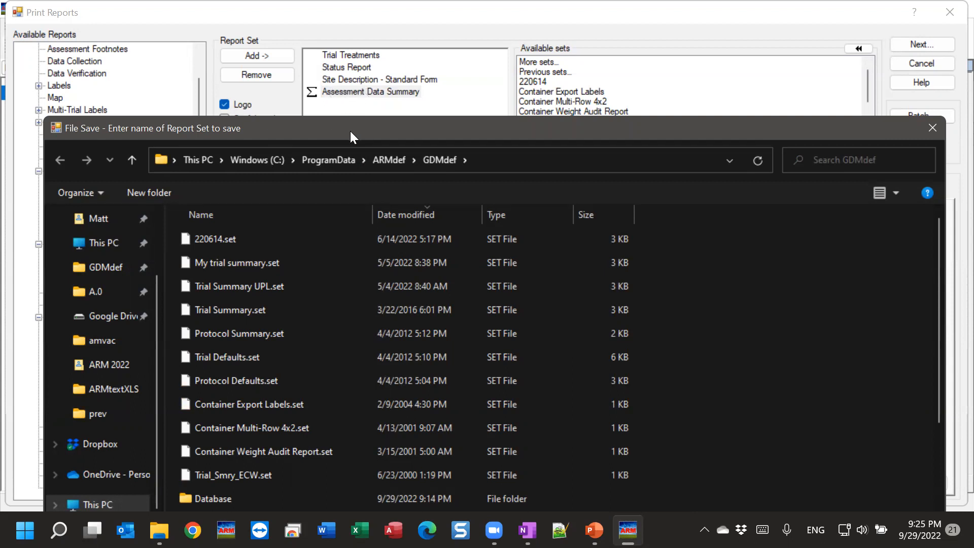
{"action": "left_click_drag", "start_coordinate": [350, 129], "coordinate": [345, 37]}
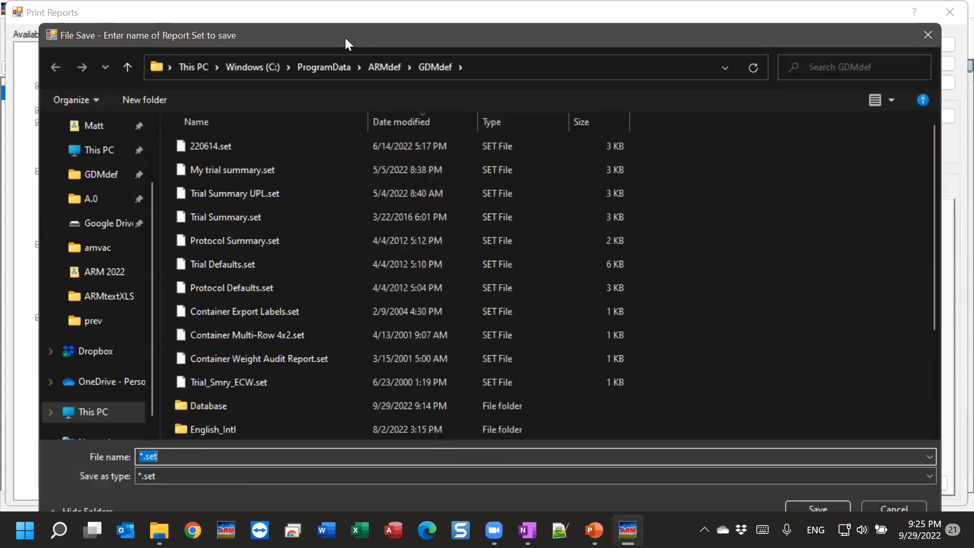
{"action": "left_click_drag", "start_coordinate": [345, 37], "coordinate": [345, 14]}
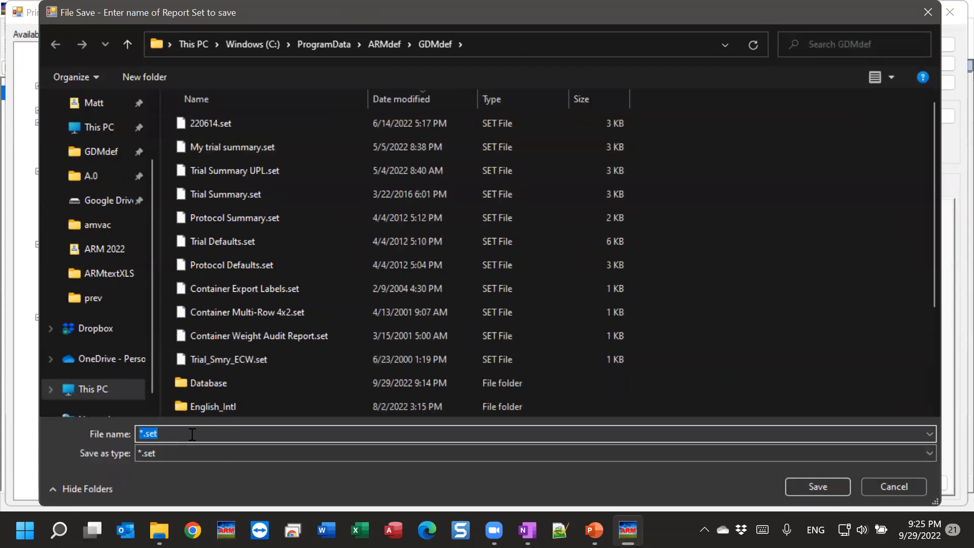
{"action": "type", "text": "webinar Sept"}
{"action": "left_click_drag", "start_coordinate": [212, 435], "coordinate": [138, 434]}
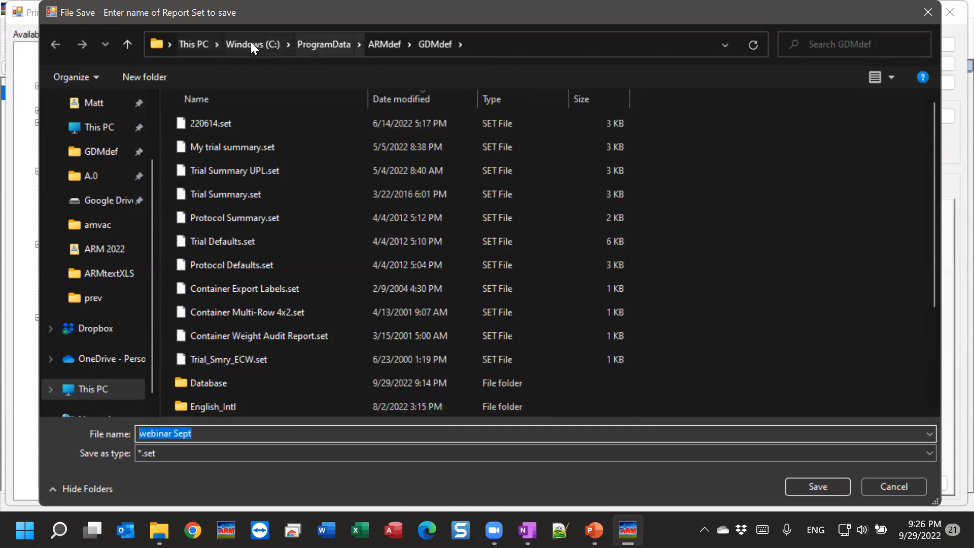
{"action": "left_click", "coordinate": [525, 44]}
{"action": "left_click", "coordinate": [526, 45]}
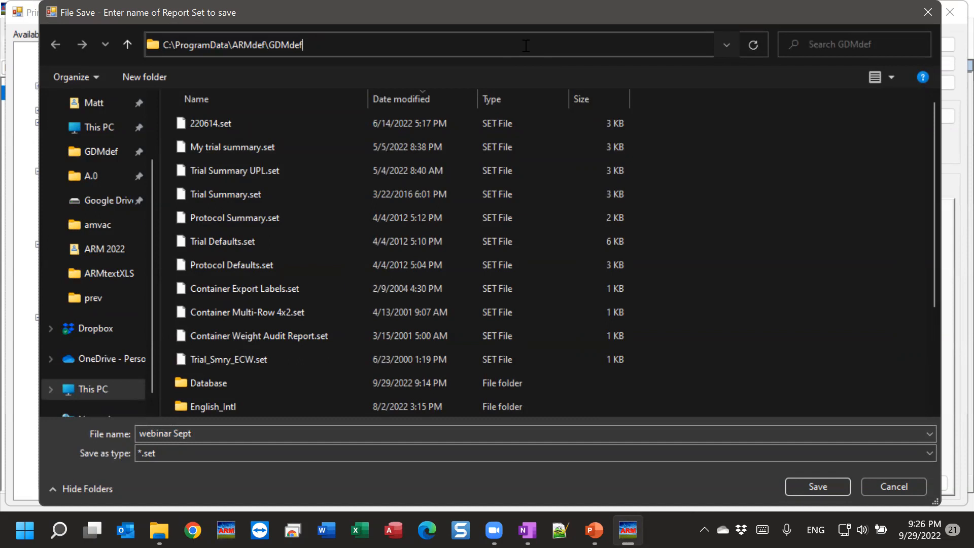
Step: Save the webinar Sept set with the description line "what does this set do?"
{"action": "left_click", "coordinate": [836, 487]}
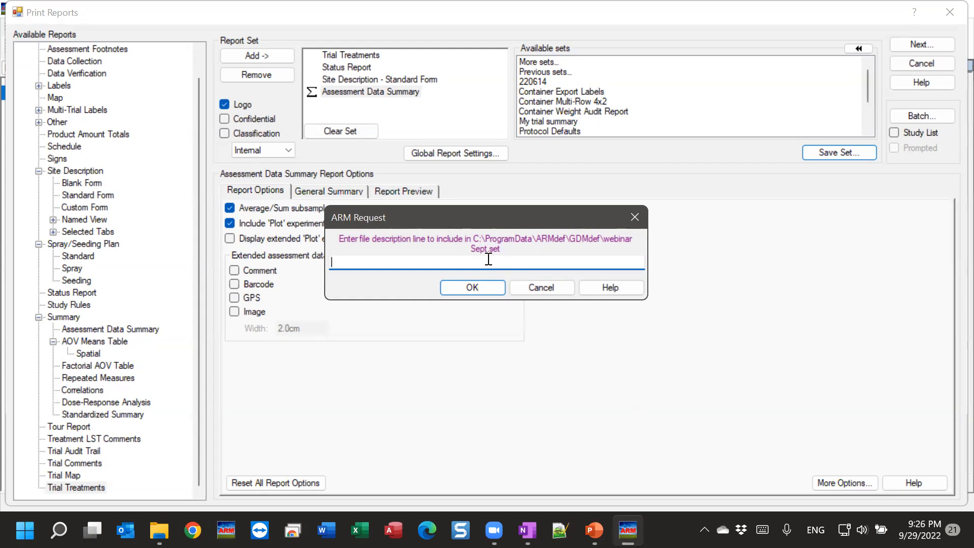
{"action": "type", "text": "what does this set do?"}
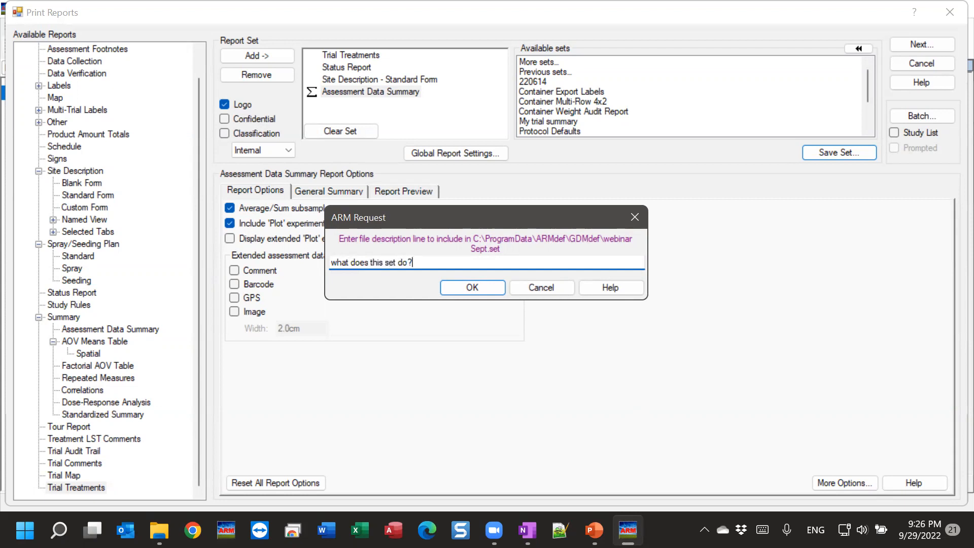
{"action": "left_click", "coordinate": [471, 289]}
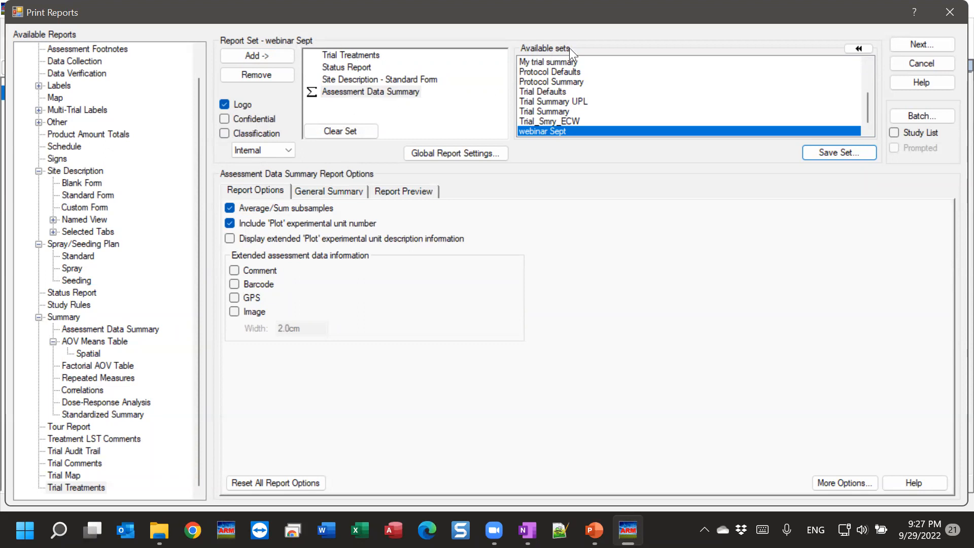
Step: Replace the report set's contents with the Standard Spray/Seeding Plan, continue through its application plan, and close the print settings without printing
{"action": "mouse_move", "coordinate": [867, 111]}
{"action": "left_mouse_down"}
{"action": "mouse_move", "coordinate": [872, 79]}
{"action": "mouse_move", "coordinate": [870, 115]}
{"action": "left_mouse_up"}
{"action": "left_click", "coordinate": [341, 131]}
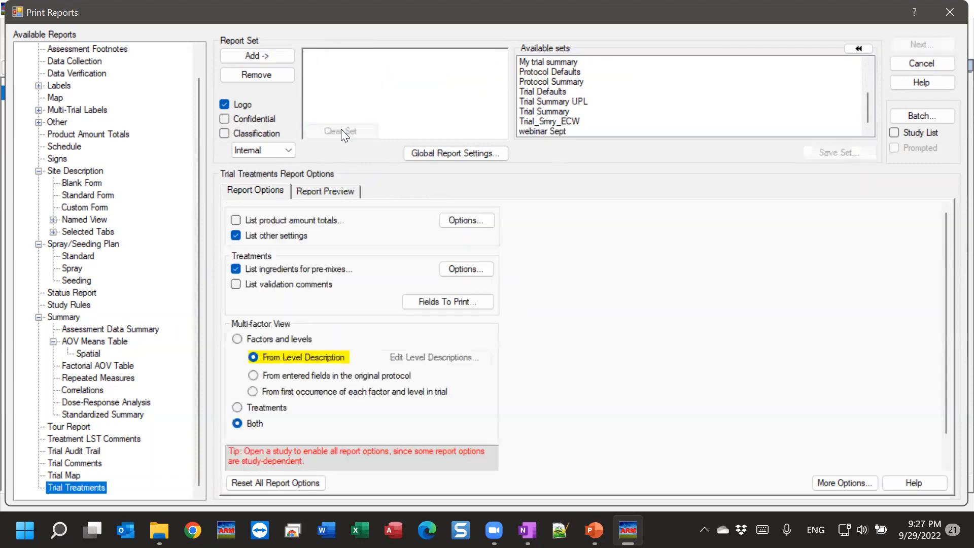
{"action": "double_click", "coordinate": [71, 255]}
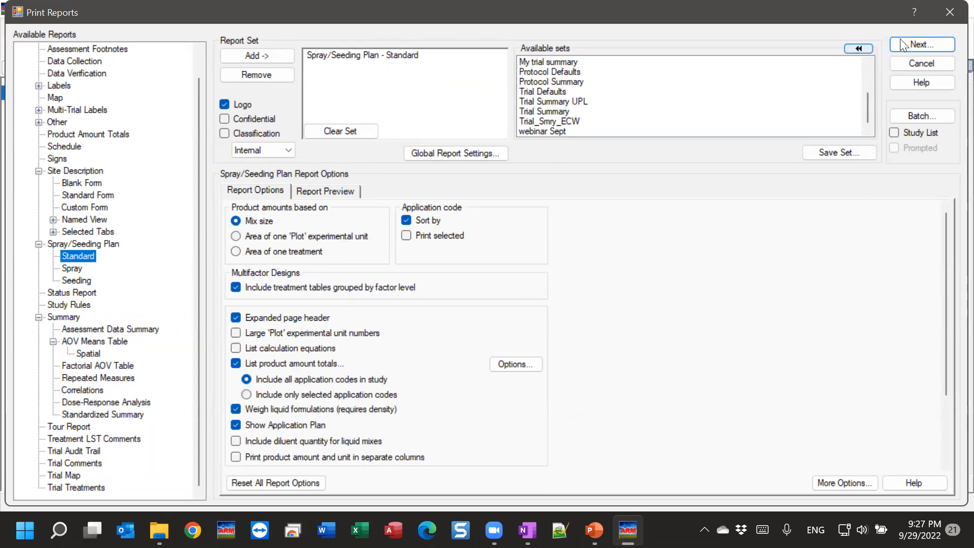
{"action": "left_click", "coordinate": [948, 45]}
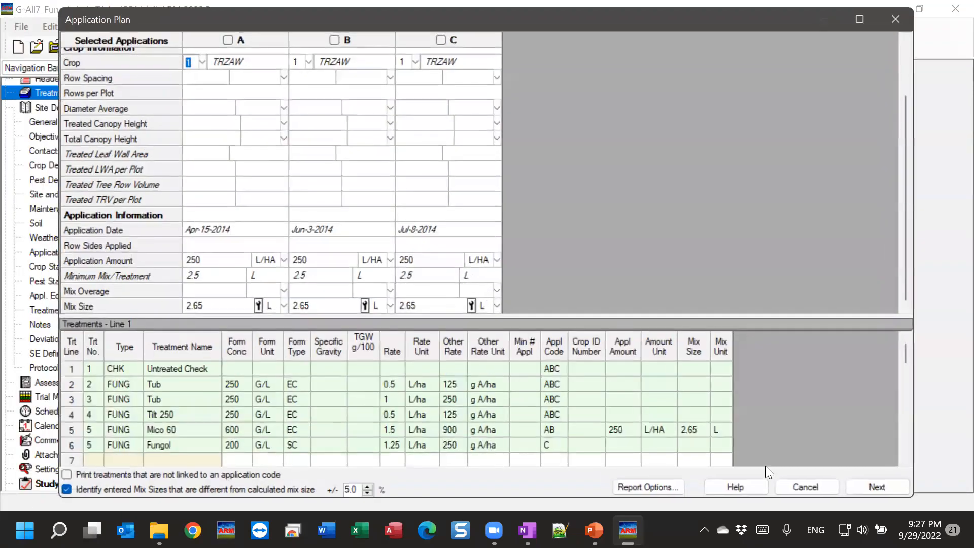
{"action": "left_click", "coordinate": [877, 487]}
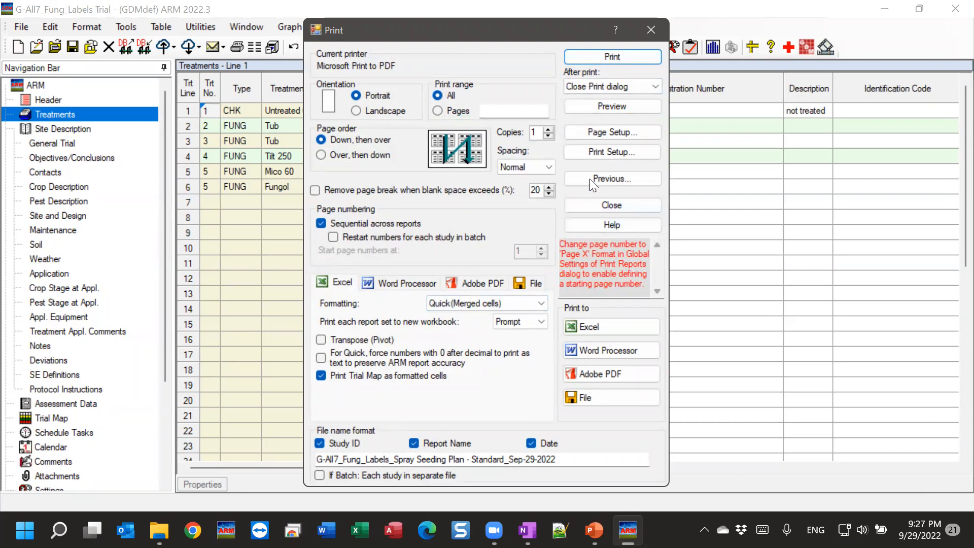
{"action": "left_click", "coordinate": [626, 209]}
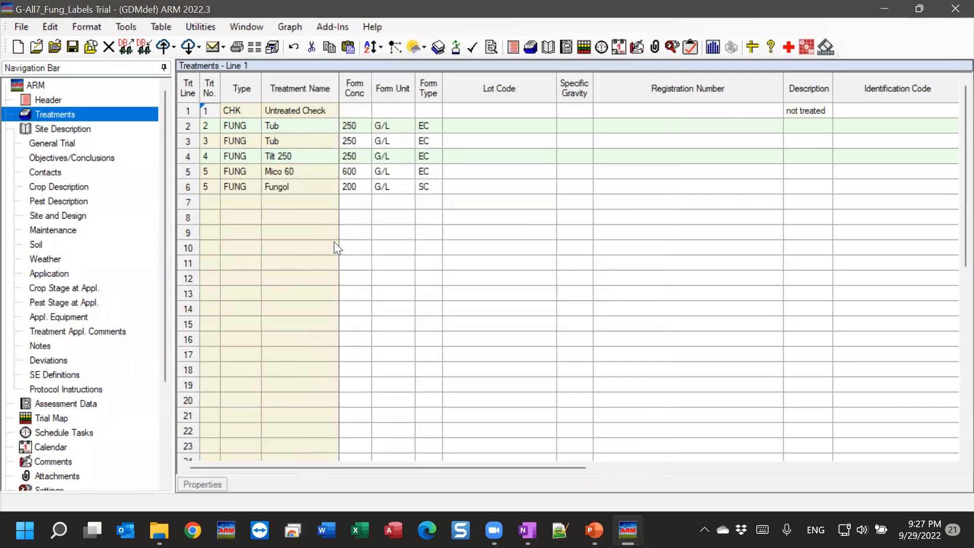
Step: Reopen the report setup, load the saved webinar Sept set, and show its Assessment Data Summary options
{"action": "left_click", "coordinate": [238, 48]}
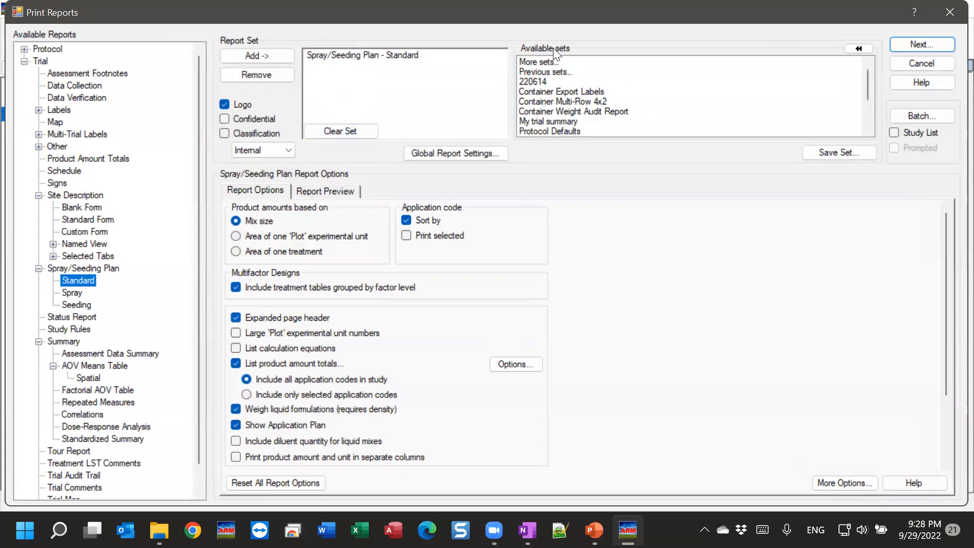
{"action": "left_click_drag", "start_coordinate": [867, 76], "coordinate": [872, 108]}
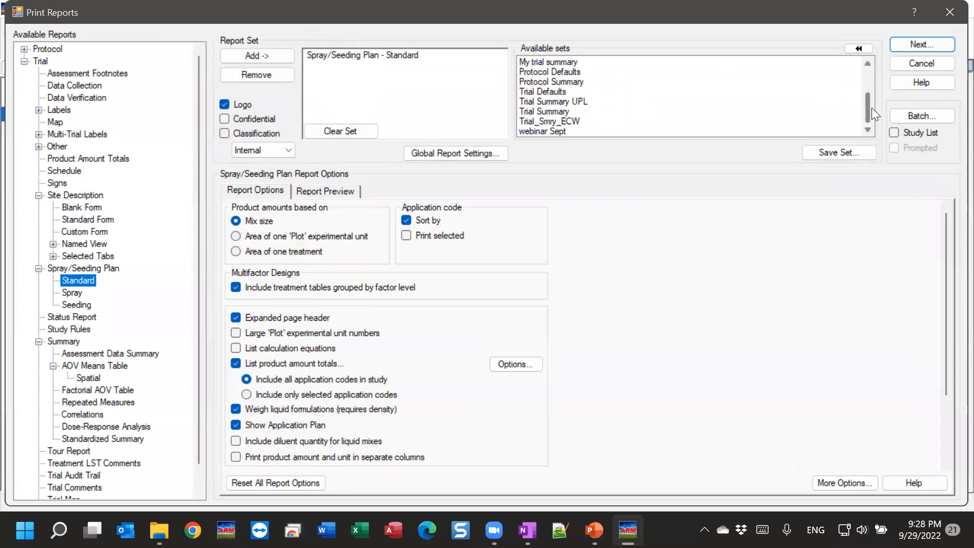
{"action": "double_click", "coordinate": [542, 131]}
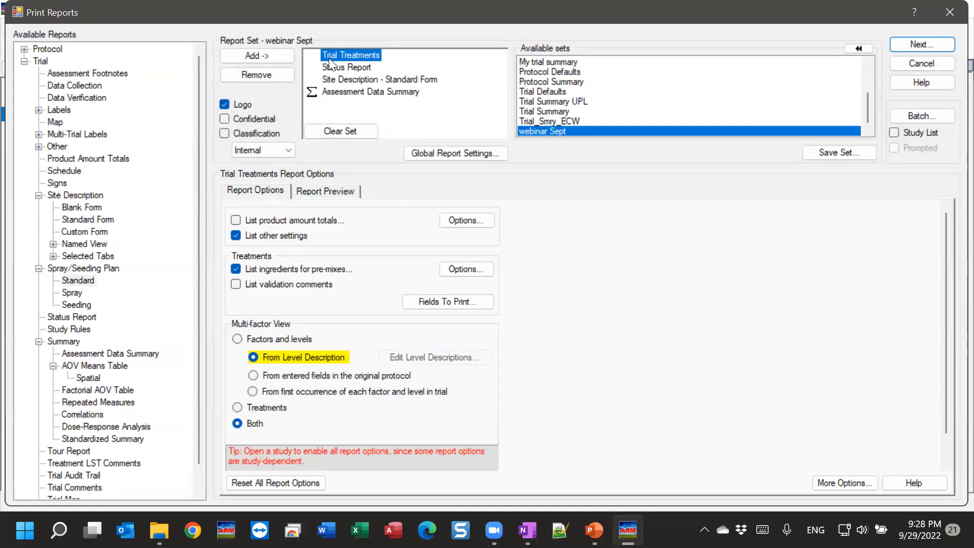
{"action": "left_click", "coordinate": [350, 93]}
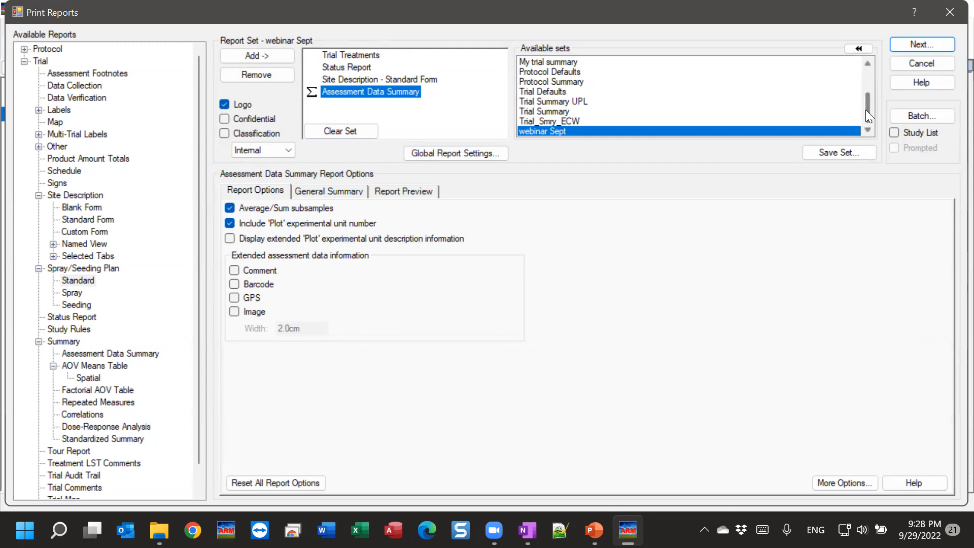
Step: Browse the additional report set files, compare their descriptions from webinar Sept up to Container Multi-Row 4x2, and cancel without loading one
{"action": "left_click_drag", "start_coordinate": [869, 111], "coordinate": [871, 78]}
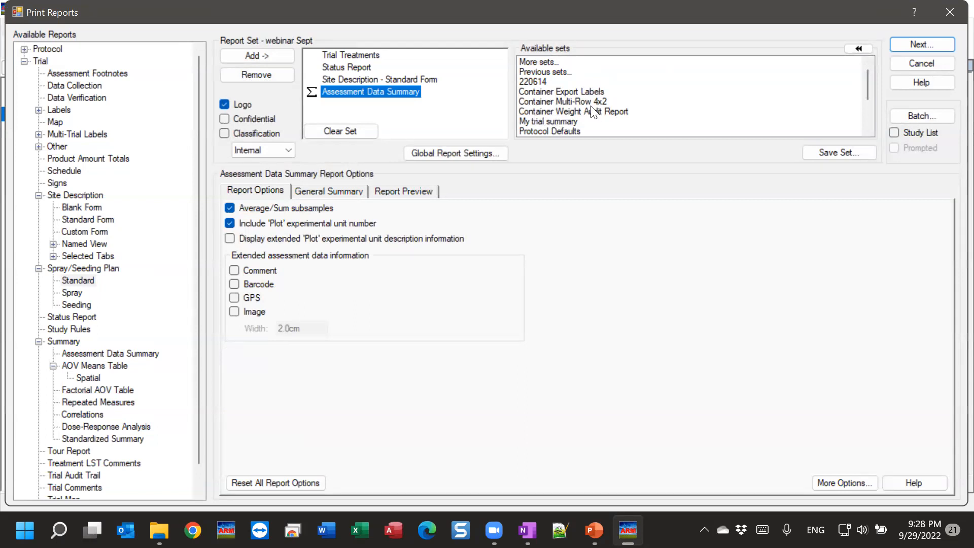
{"action": "double_click", "coordinate": [537, 61]}
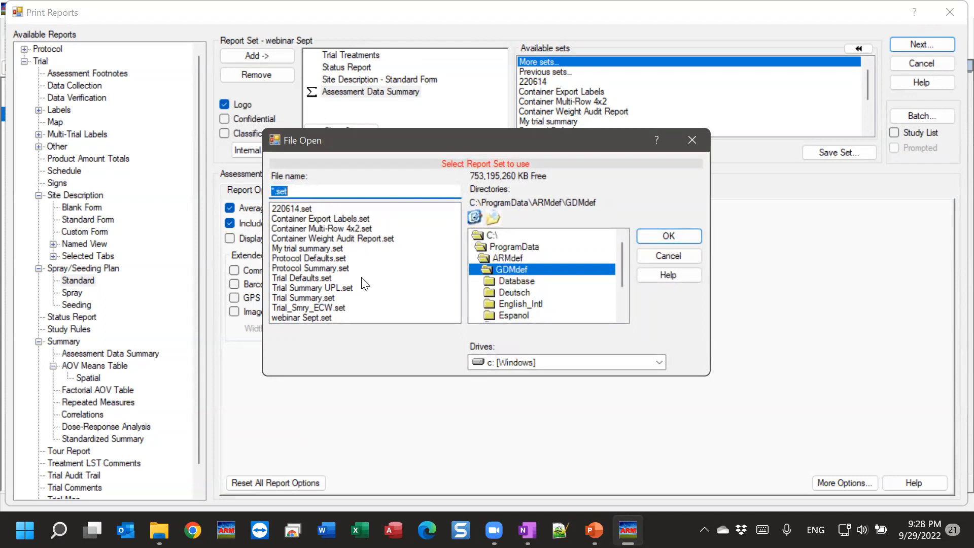
{"action": "left_click", "coordinate": [290, 318]}
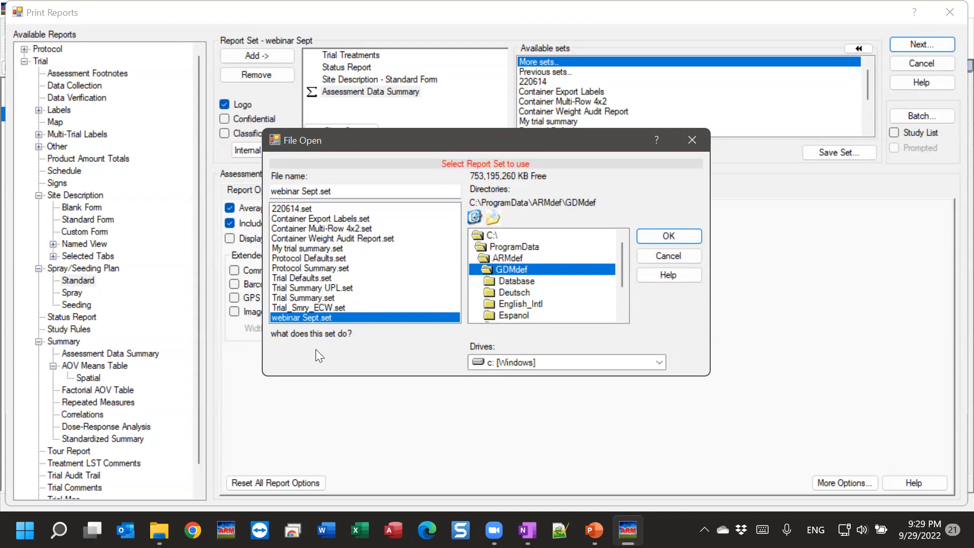
{"action": "key", "text": "Up"}
{"action": "key", "text": "Up"}
{"action": "key", "text": "Up"}
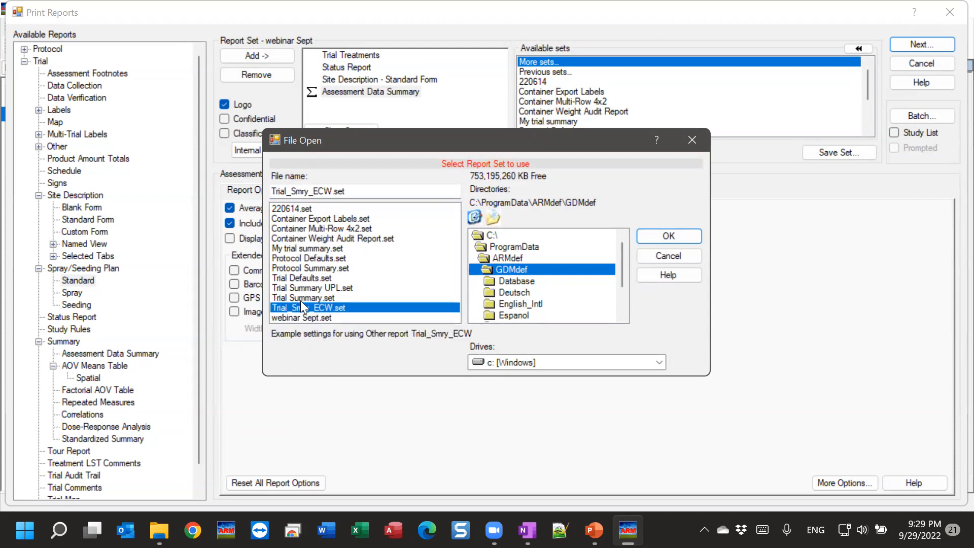
{"action": "key", "text": "Up"}
{"action": "key", "text": "Up"}
{"action": "key", "text": "Up"}
{"action": "key", "text": "Up"}
{"action": "key", "text": "Up"}
{"action": "key", "text": "Up"}
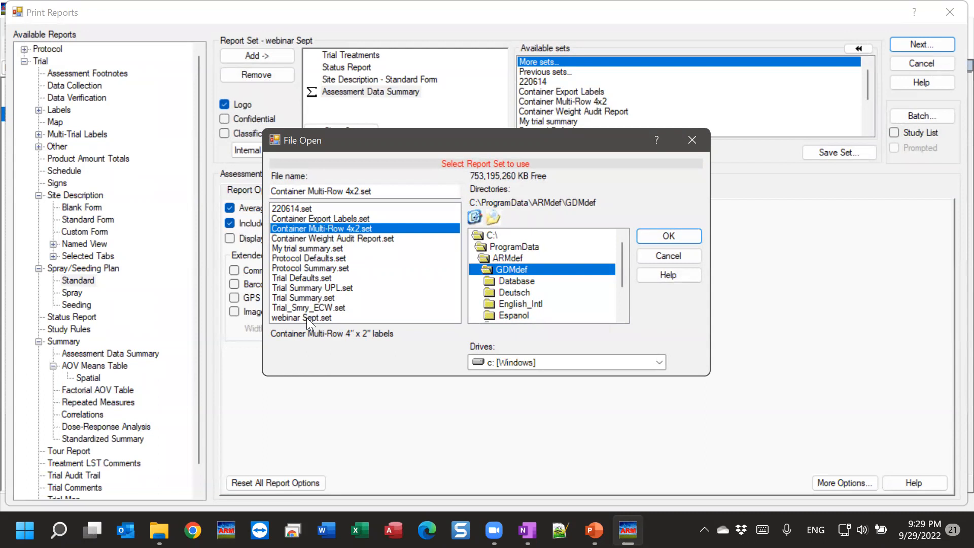
{"action": "left_click", "coordinate": [307, 318]}
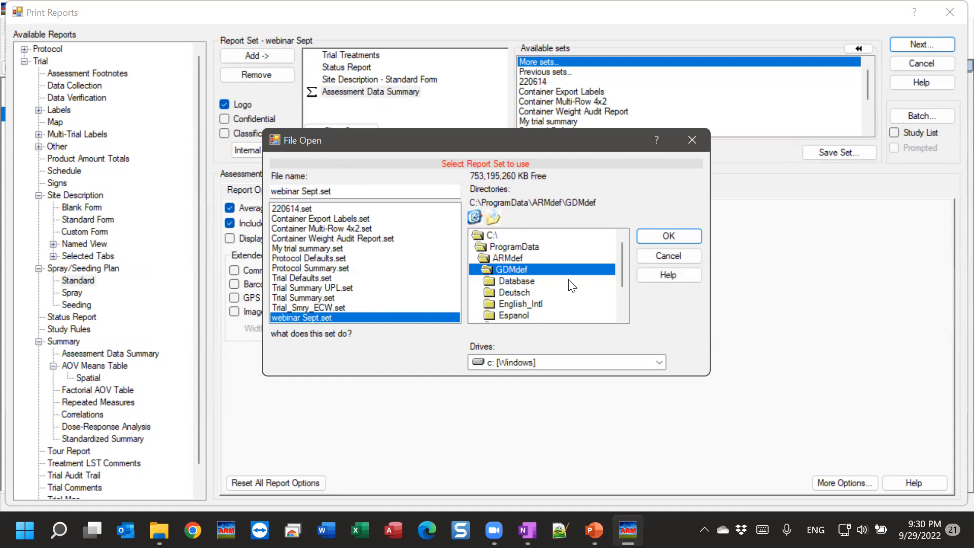
{"action": "left_click", "coordinate": [669, 257]}
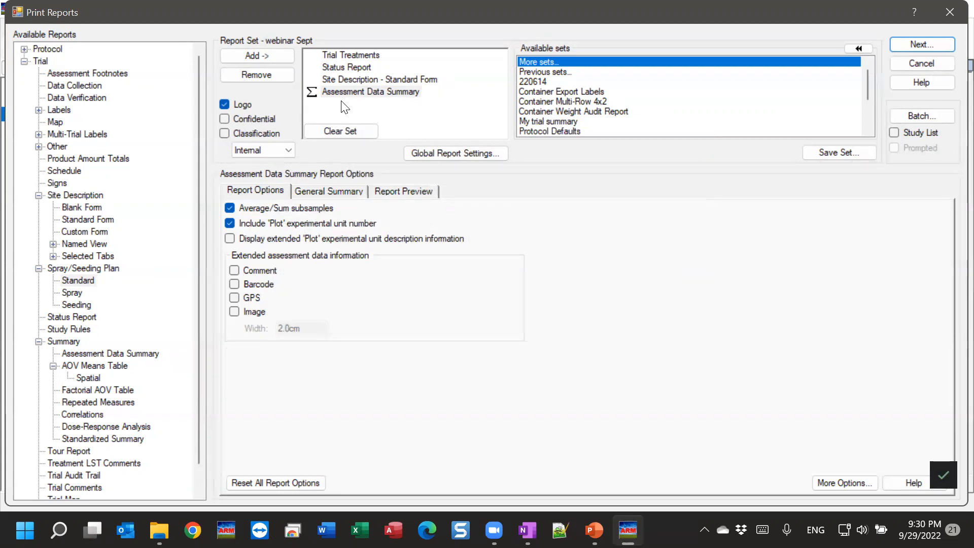
Step: Save a new report set containing only the Standard Spray/Seeding Plan as spray plan 22, leaving its description blank
{"action": "left_click", "coordinate": [331, 131]}
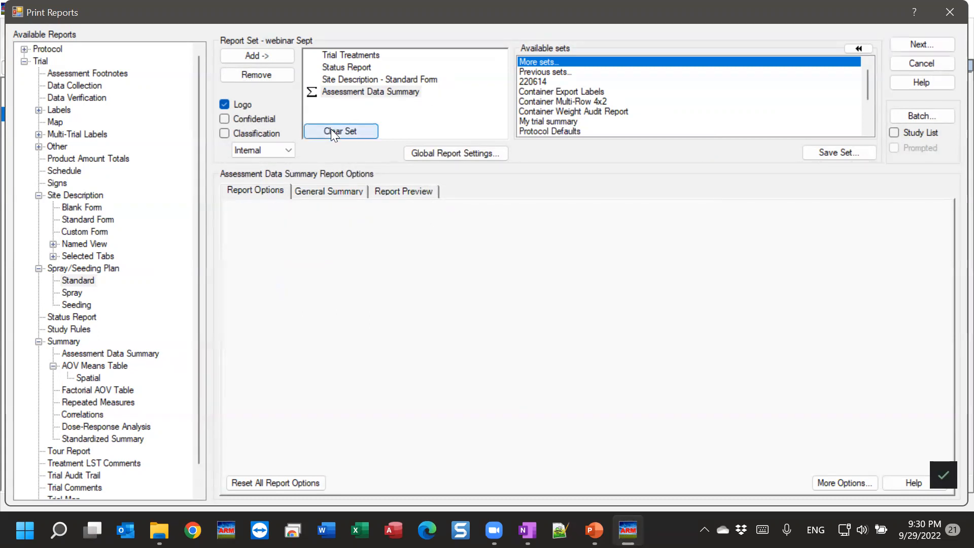
{"action": "double_click", "coordinate": [71, 283]}
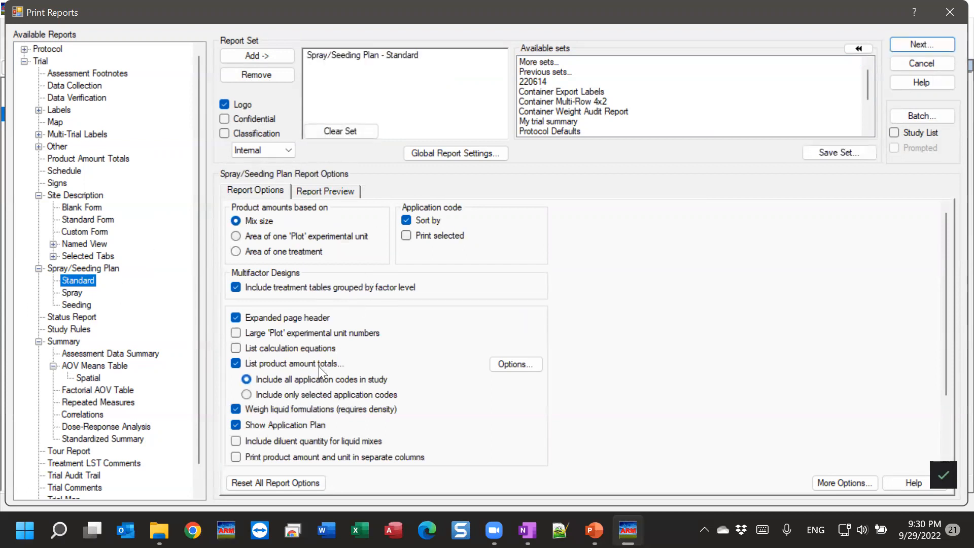
{"action": "left_click", "coordinate": [839, 151]}
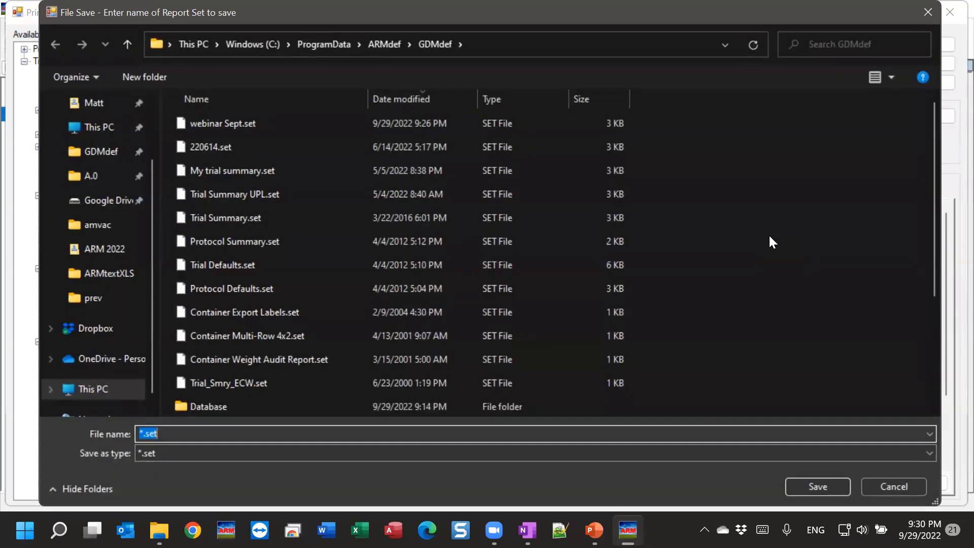
{"action": "type", "text": "spray plan 22"}
{"action": "left_click", "coordinate": [818, 487]}
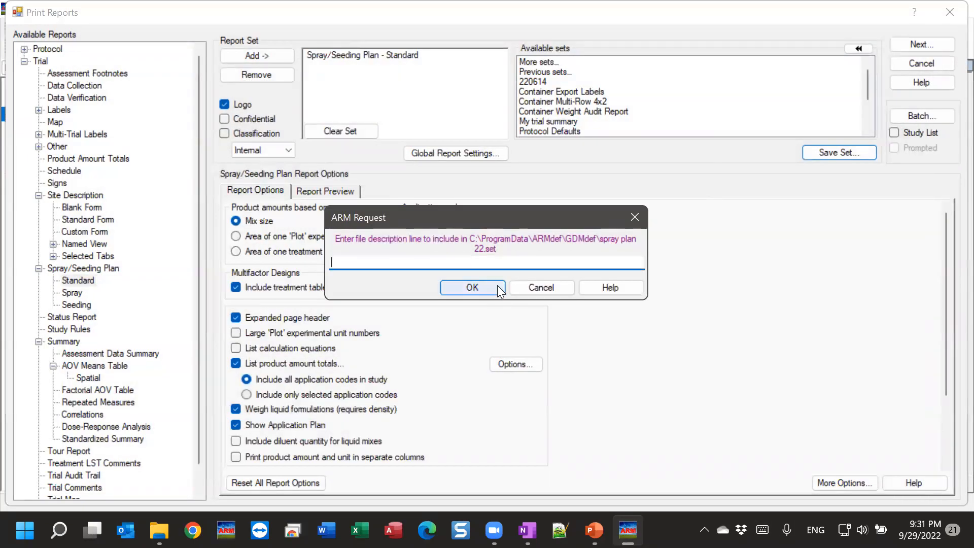
{"action": "left_click", "coordinate": [497, 286]}
{"action": "scroll", "coordinate": [554, 110], "scroll_direction": "down", "scroll_amount": 1}
{"action": "scroll", "coordinate": [553, 111], "scroll_direction": "down", "scroll_amount": 1}
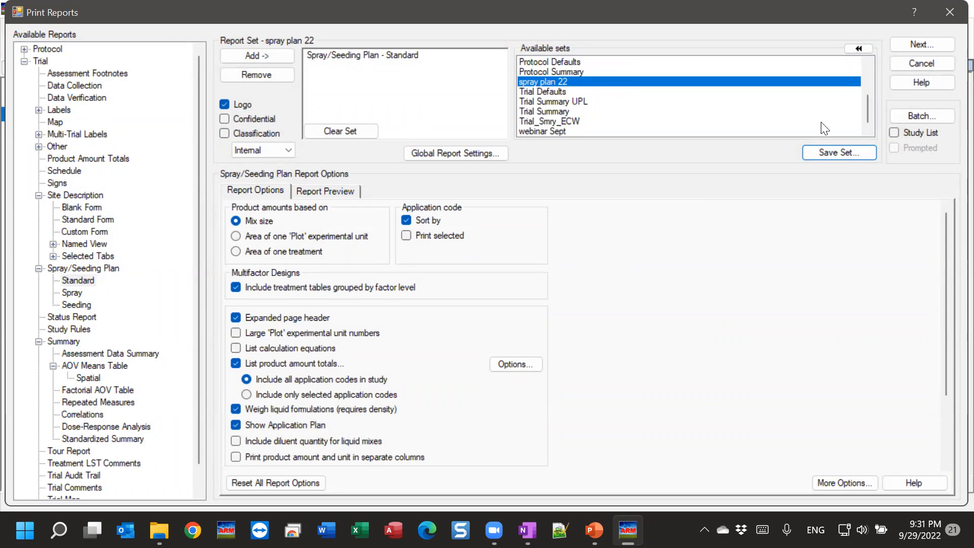
Step: Open the history of previously used report sets and look back through its entries to October 2021
{"action": "left_click_drag", "start_coordinate": [867, 106], "coordinate": [868, 112]}
{"action": "mouse_move", "coordinate": [871, 109]}
{"action": "left_mouse_down"}
{"action": "mouse_move", "coordinate": [871, 89]}
{"action": "mouse_move", "coordinate": [870, 109]}
{"action": "left_mouse_up"}
{"action": "left_click", "coordinate": [868, 64]}
{"action": "scroll", "coordinate": [867, 63], "scroll_direction": "up", "scroll_amount": 6}
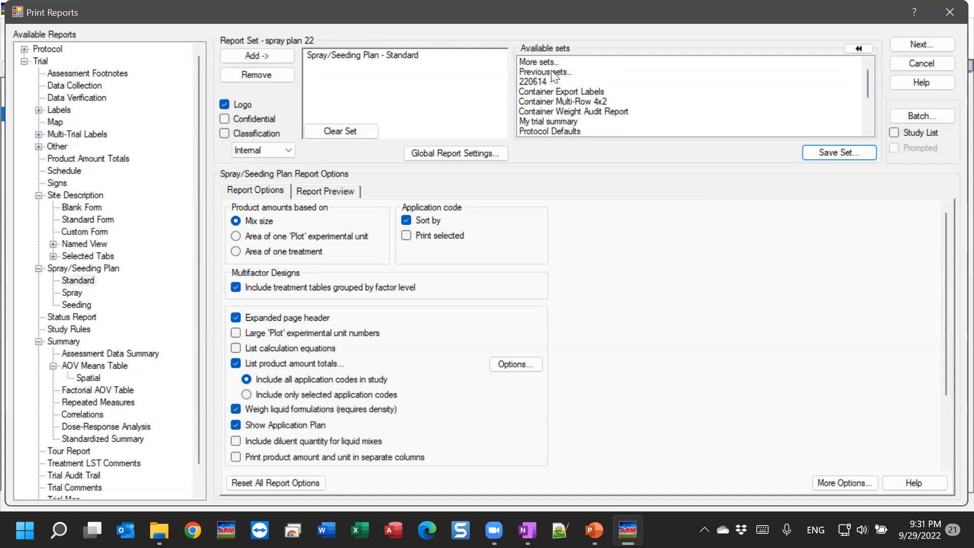
{"action": "left_click", "coordinate": [565, 73]}
{"action": "double_click", "coordinate": [528, 73]}
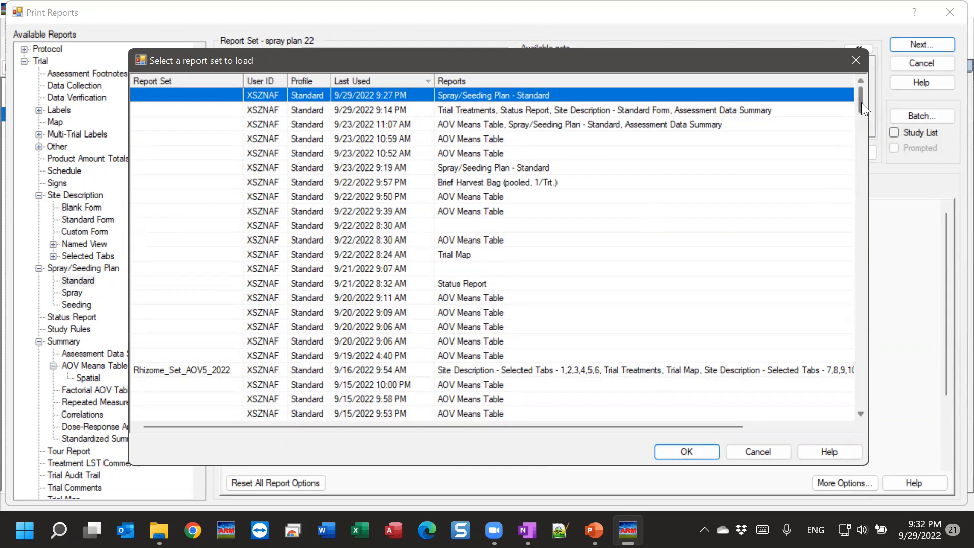
{"action": "scroll", "coordinate": [861, 101], "scroll_direction": "down", "scroll_amount": 1}
{"action": "left_click_drag", "start_coordinate": [861, 106], "coordinate": [939, 37]}
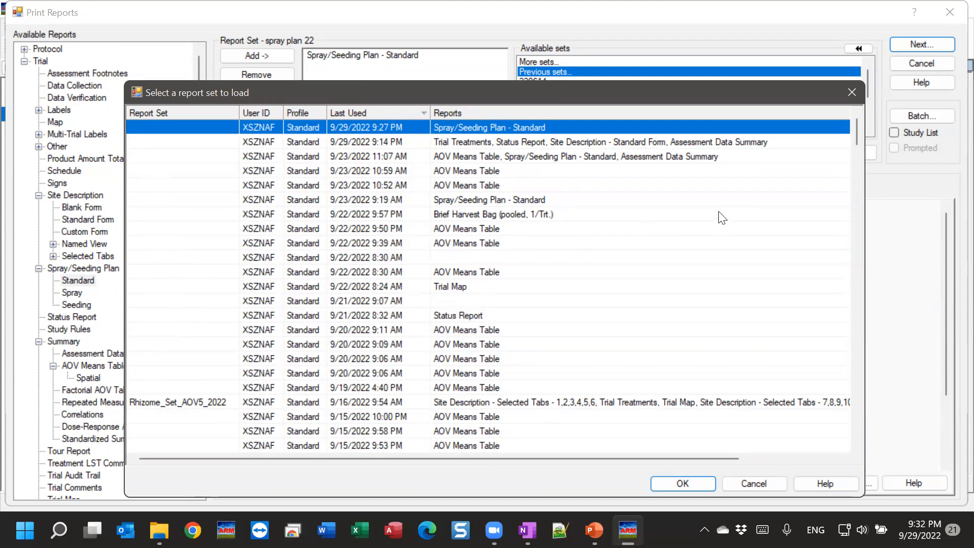
{"action": "left_click_drag", "start_coordinate": [856, 131], "coordinate": [845, 209]}
{"action": "scroll", "coordinate": [846, 209], "scroll_direction": "down", "scroll_amount": 20}
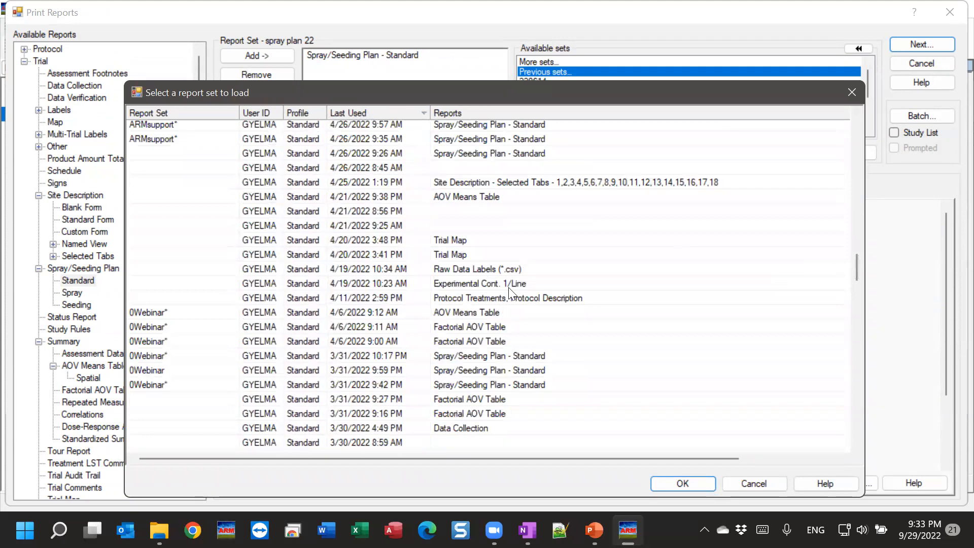
{"action": "left_click_drag", "start_coordinate": [860, 263], "coordinate": [864, 414]}
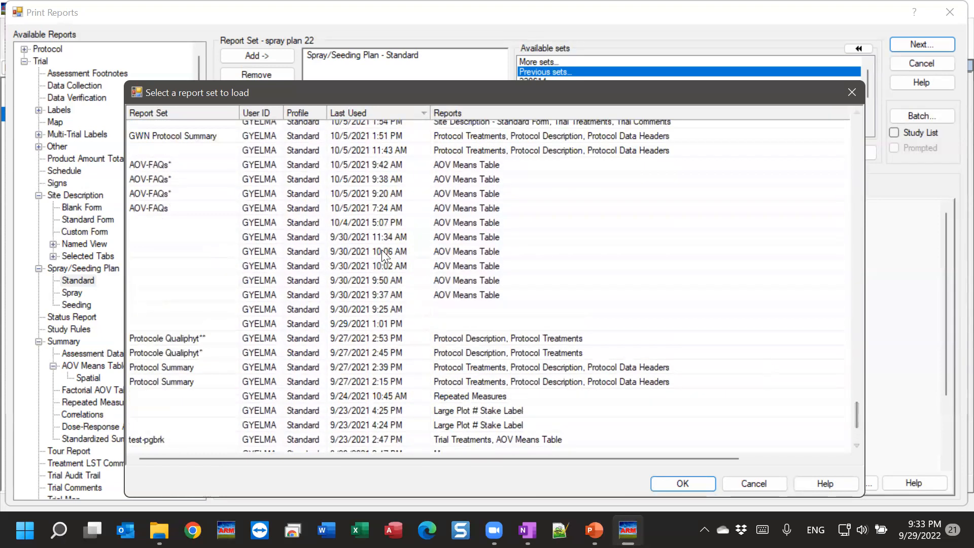
Step: Load the previous report set AOV-FAQs* last used on 10/5/2021 at 9:42 AM
{"action": "left_click", "coordinate": [364, 165]}
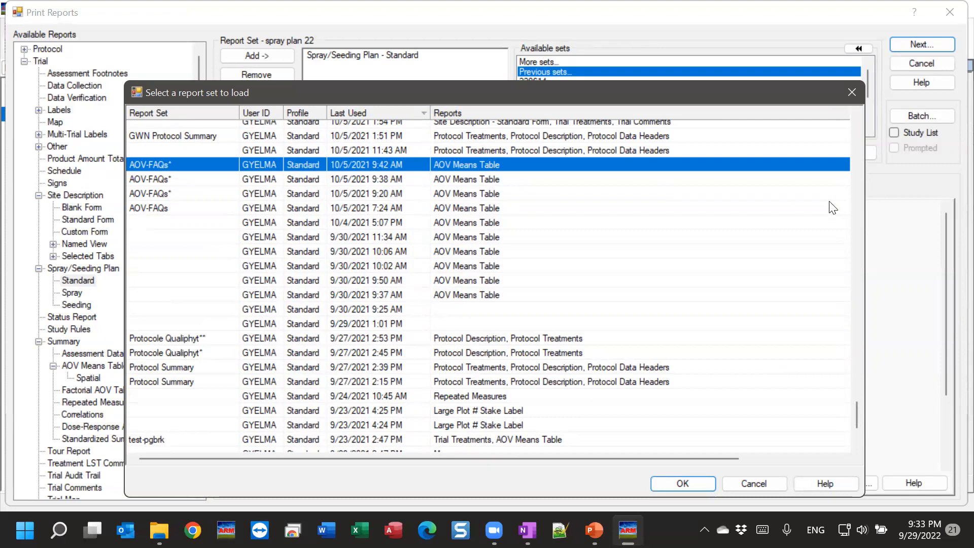
{"action": "left_click_drag", "start_coordinate": [858, 407], "coordinate": [853, 401]}
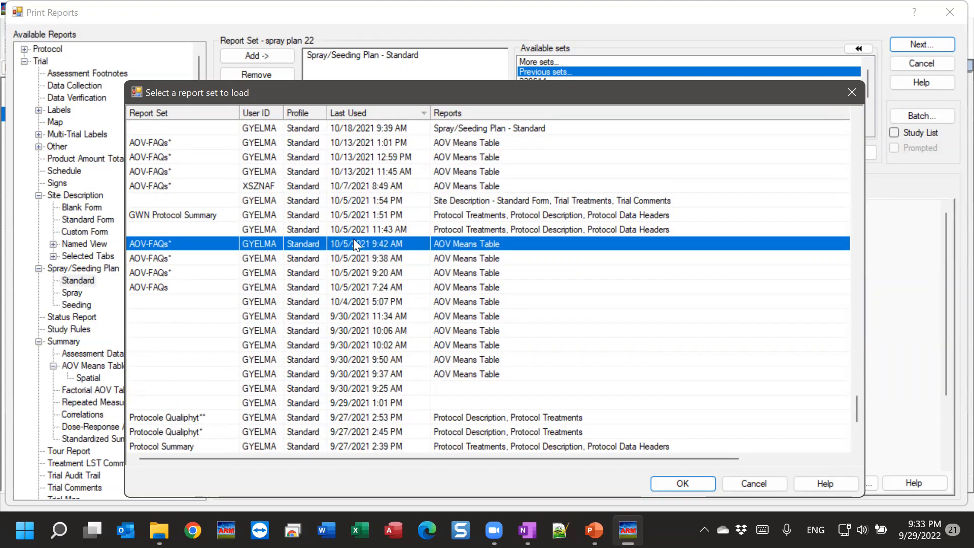
{"action": "scroll", "coordinate": [486, 244], "scroll_direction": "right", "scroll_amount": 3}
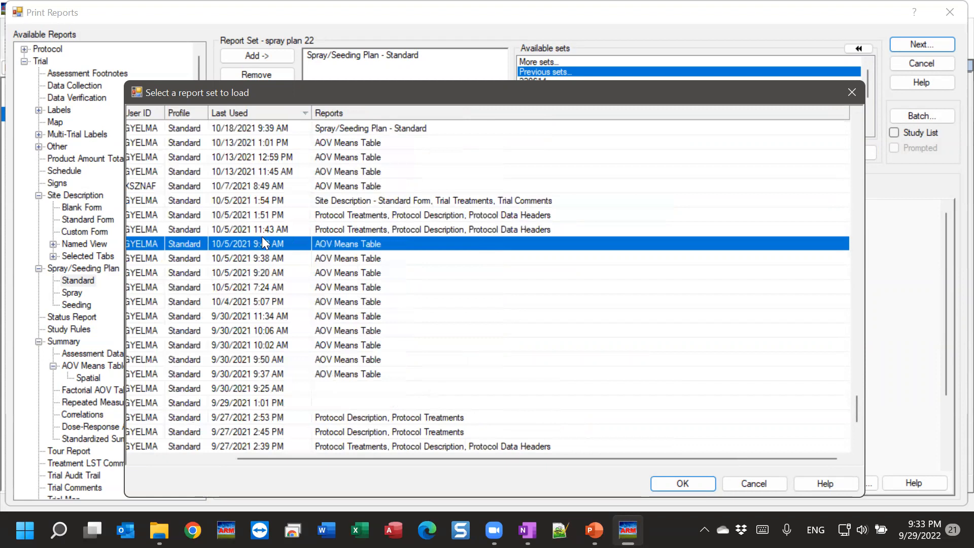
{"action": "left_click", "coordinate": [676, 485]}
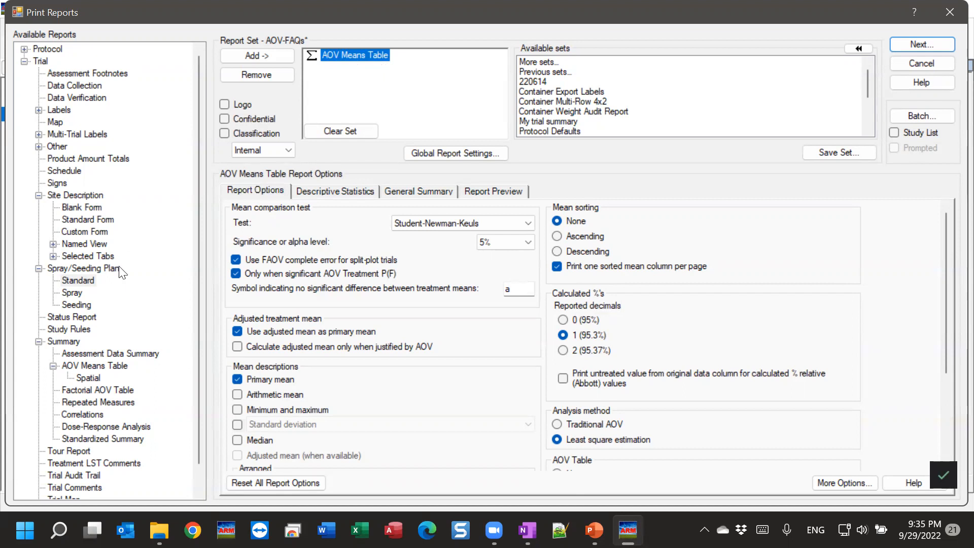
Step: Review the AOV Means Table's full options, including Descriptive Statistics, General Summary and Global - General, and close them without changes
{"action": "left_click_drag", "start_coordinate": [198, 210], "coordinate": [92, 302]}
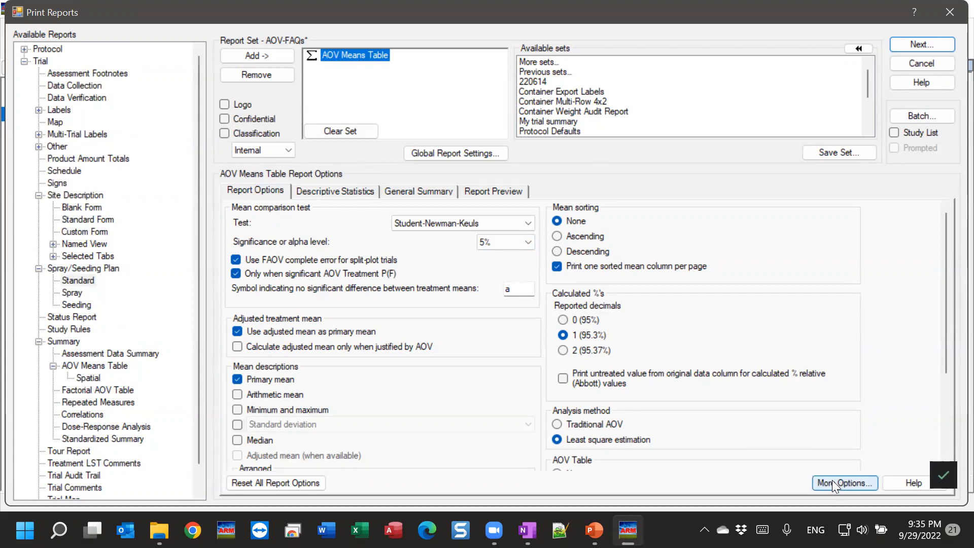
{"action": "scroll", "coordinate": [376, 307], "scroll_direction": "down", "scroll_amount": 3}
{"action": "scroll", "coordinate": [372, 315], "scroll_direction": "up", "scroll_amount": 3}
{"action": "scroll", "coordinate": [372, 315], "scroll_direction": "down", "scroll_amount": 3}
{"action": "scroll", "coordinate": [376, 308], "scroll_direction": "up", "scroll_amount": 3}
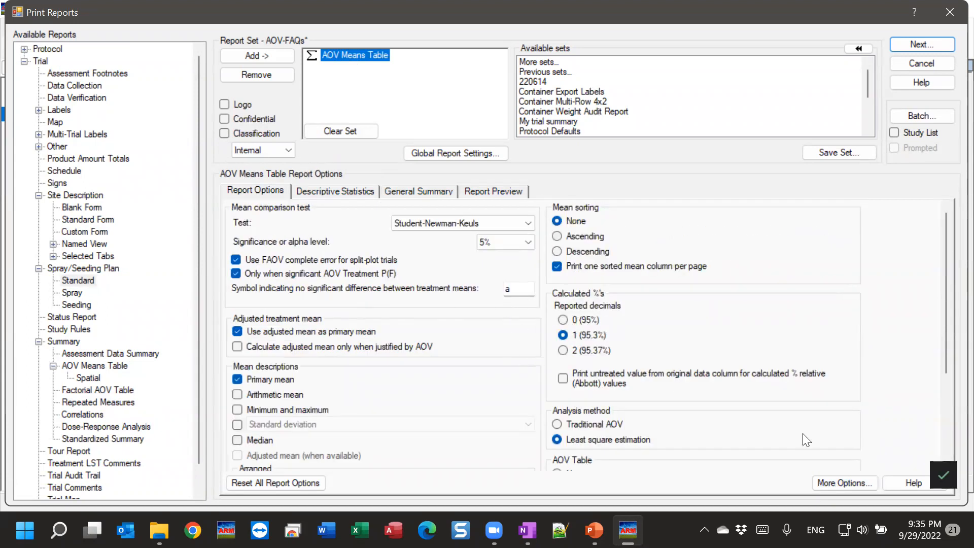
{"action": "left_click", "coordinate": [843, 484]}
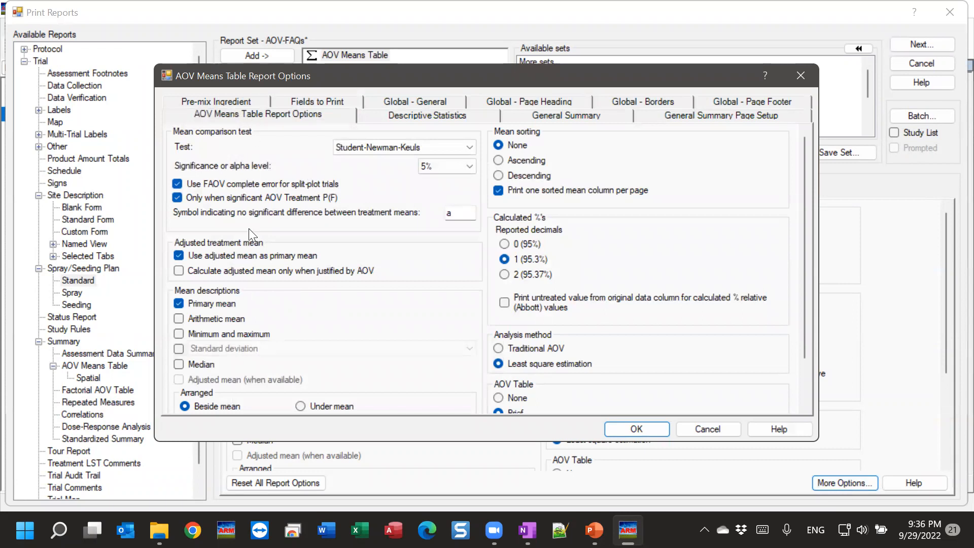
{"action": "scroll", "coordinate": [445, 301], "scroll_direction": "down", "scroll_amount": 1}
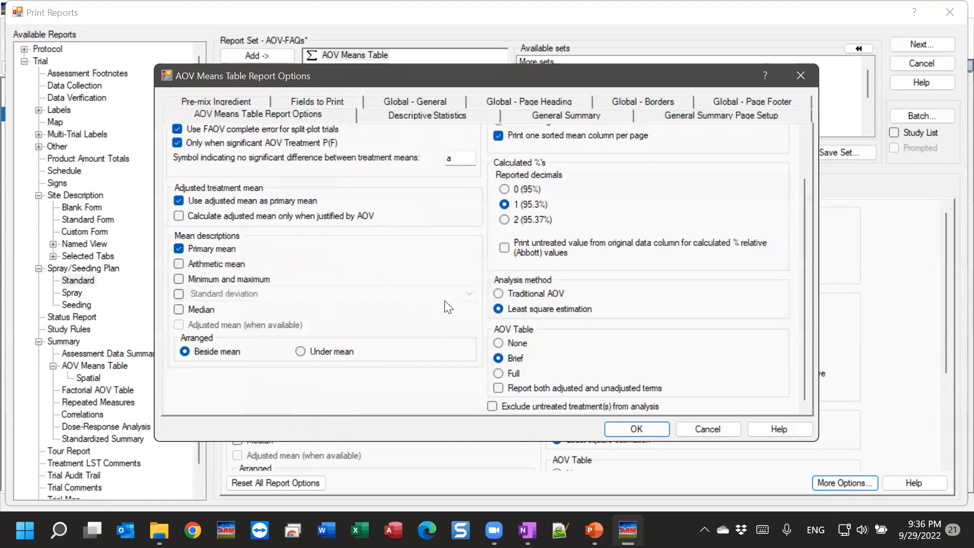
{"action": "scroll", "coordinate": [445, 302], "scroll_direction": "up", "scroll_amount": 1}
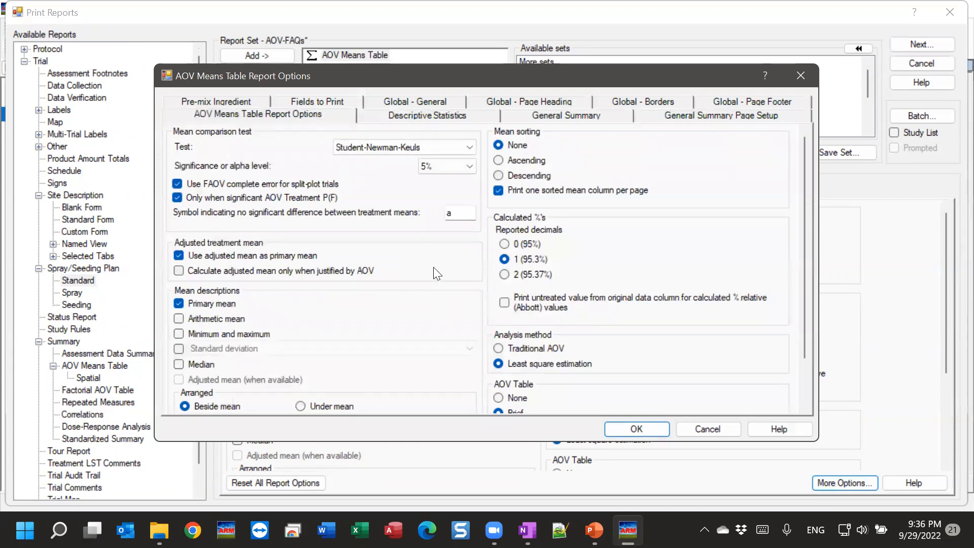
{"action": "left_click", "coordinate": [408, 114]}
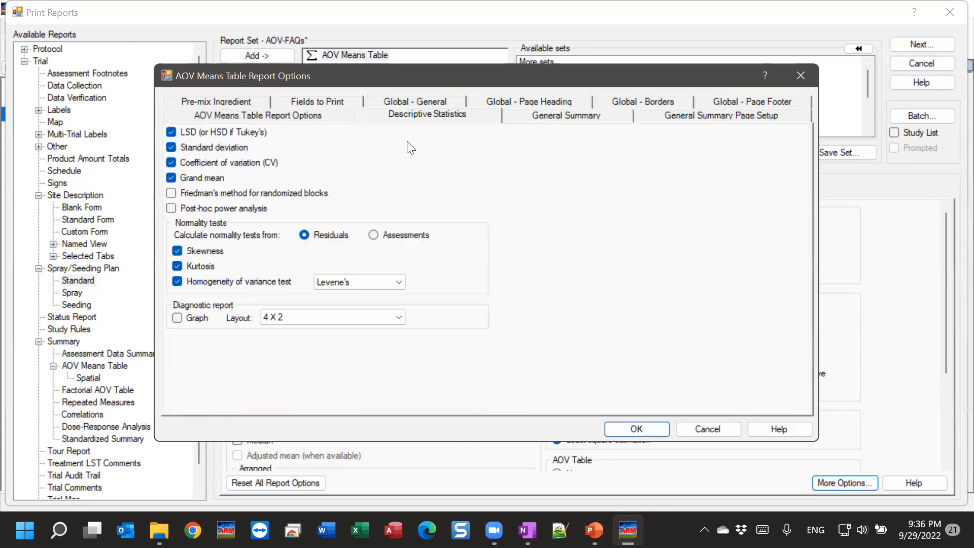
{"action": "left_click", "coordinate": [559, 114]}
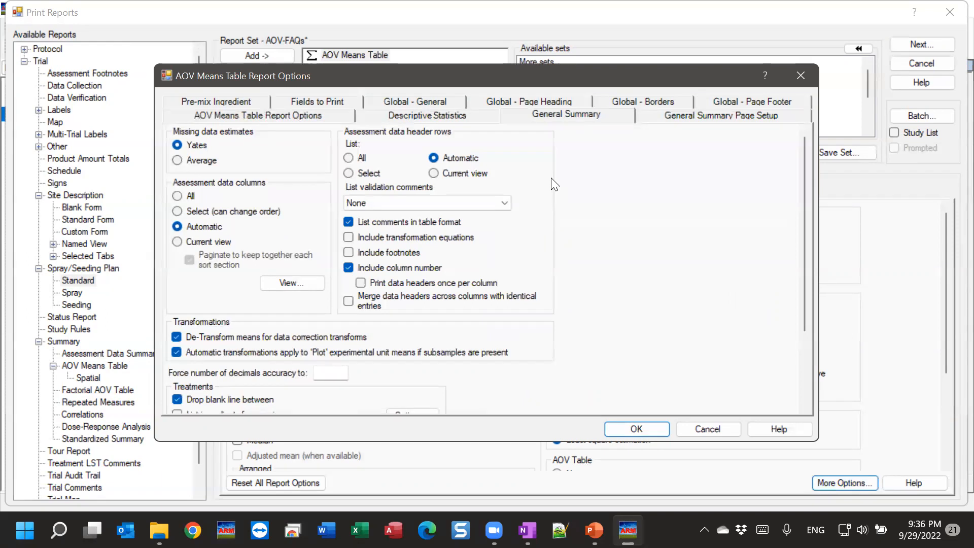
{"action": "left_click", "coordinate": [399, 102]}
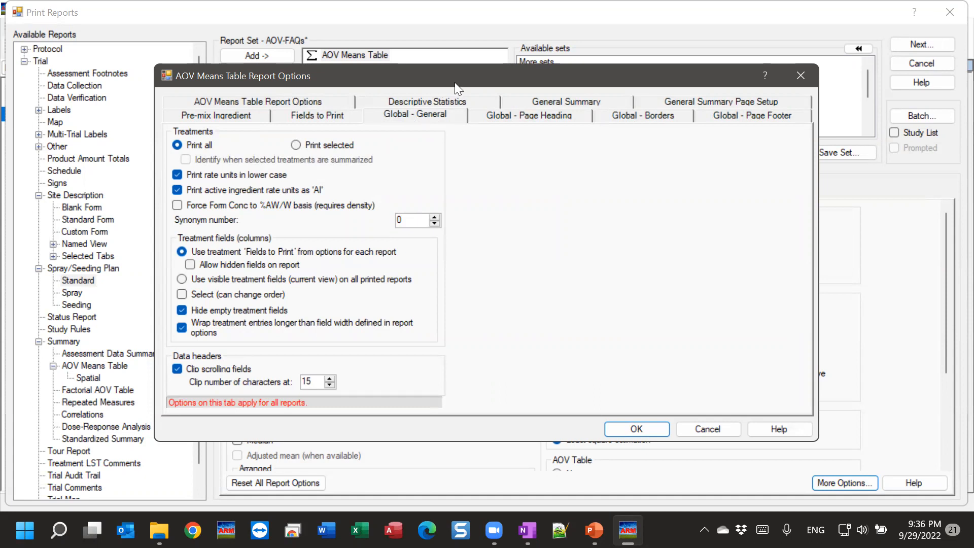
{"action": "left_click_drag", "start_coordinate": [456, 84], "coordinate": [413, 201]}
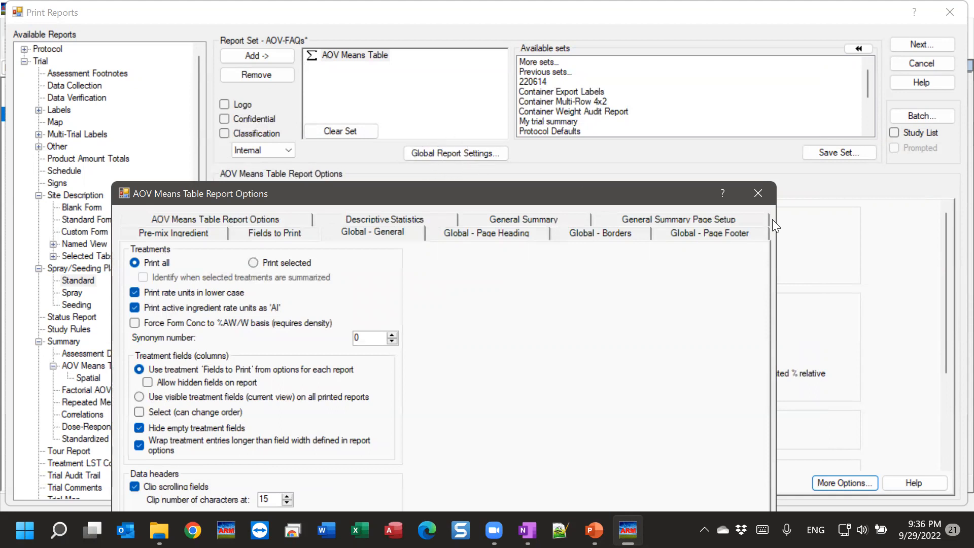
{"action": "left_click", "coordinate": [763, 199]}
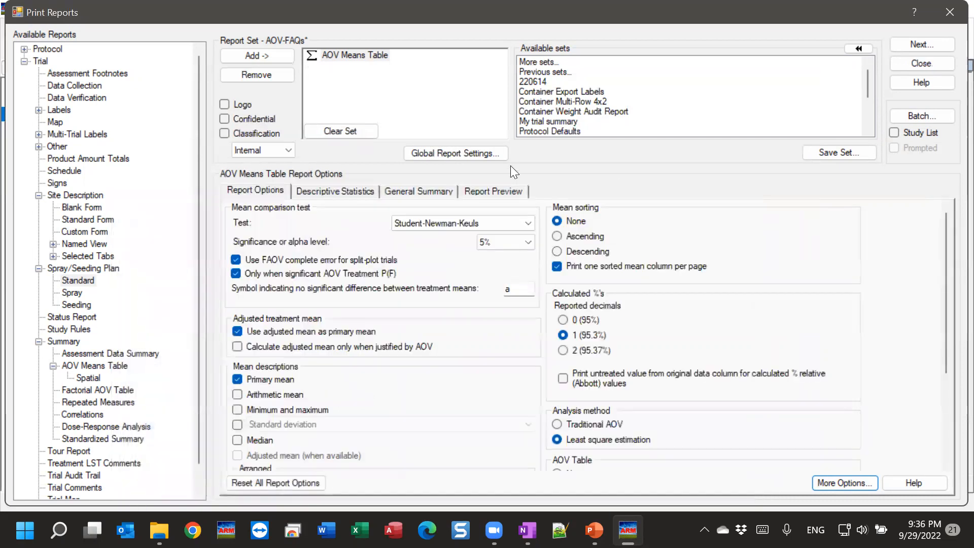
Step: Set the global report settings to print only selected treatments and apply the change
{"action": "left_click", "coordinate": [439, 154]}
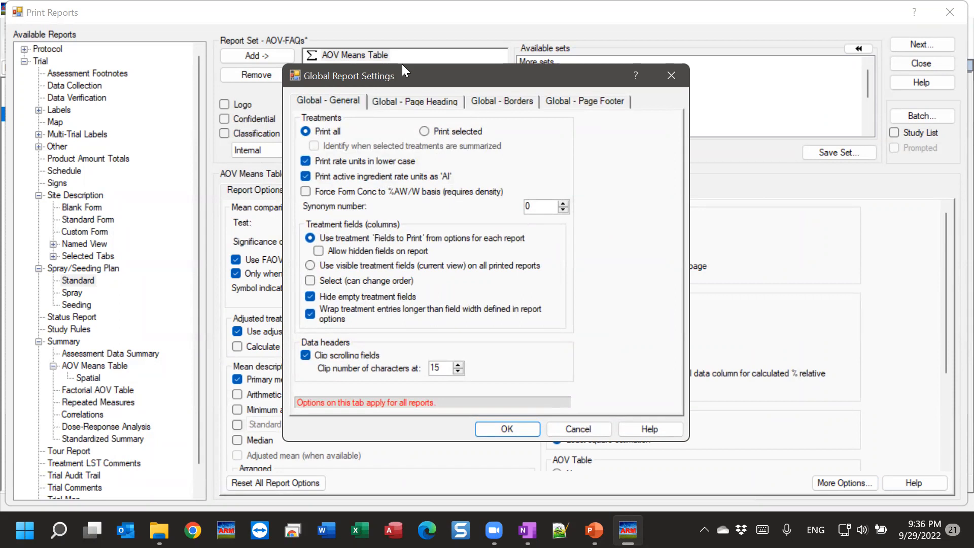
{"action": "left_click_drag", "start_coordinate": [406, 78], "coordinate": [410, 141]}
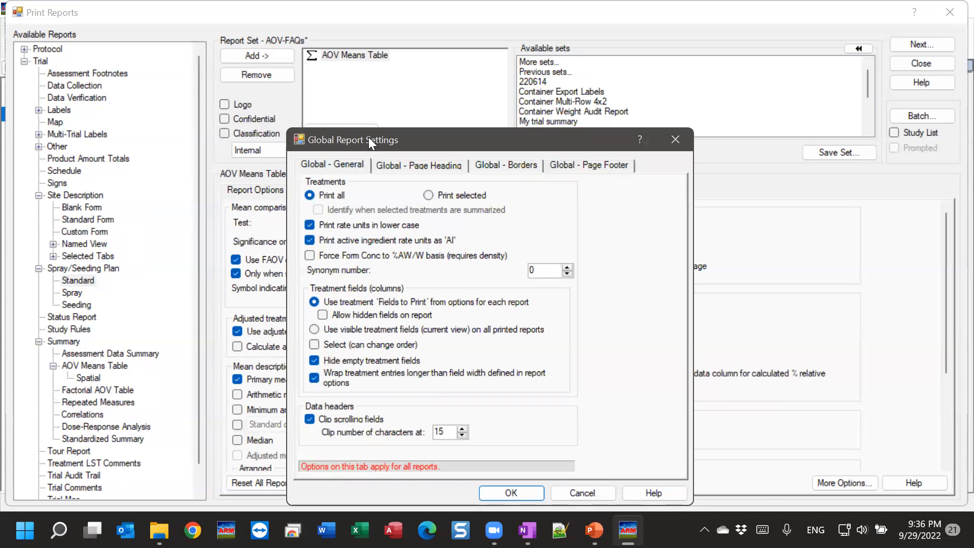
{"action": "left_click_drag", "start_coordinate": [418, 136], "coordinate": [432, 82]}
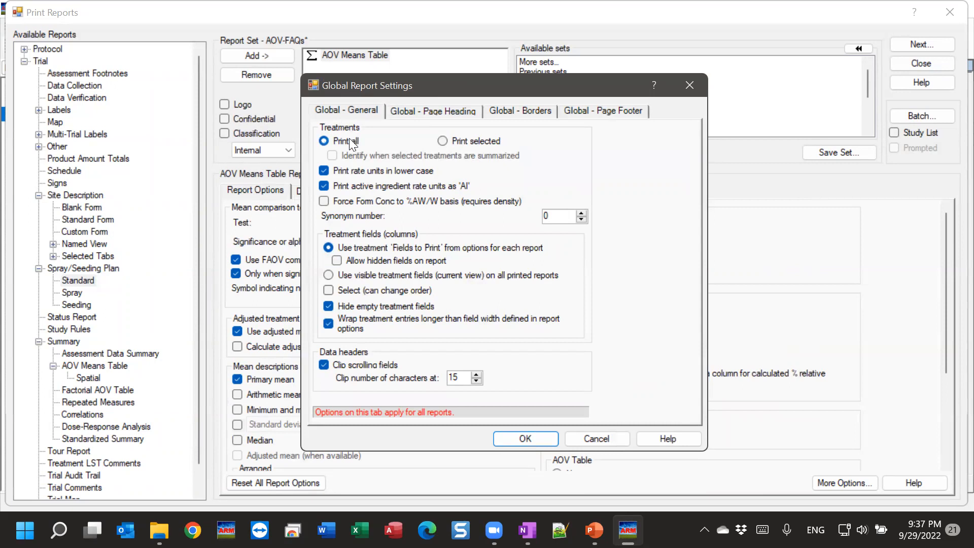
{"action": "left_click", "coordinate": [464, 143]}
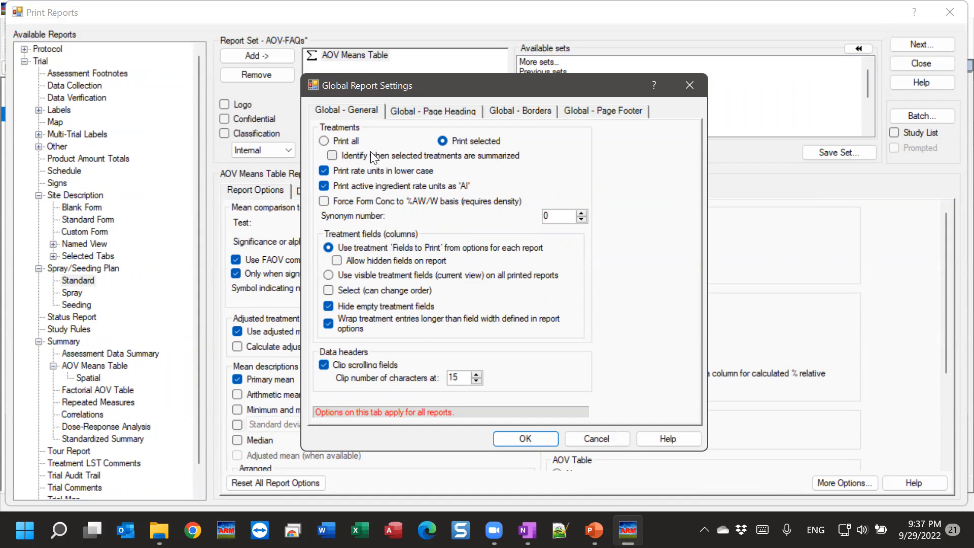
{"action": "left_click_drag", "start_coordinate": [453, 82], "coordinate": [450, 76]}
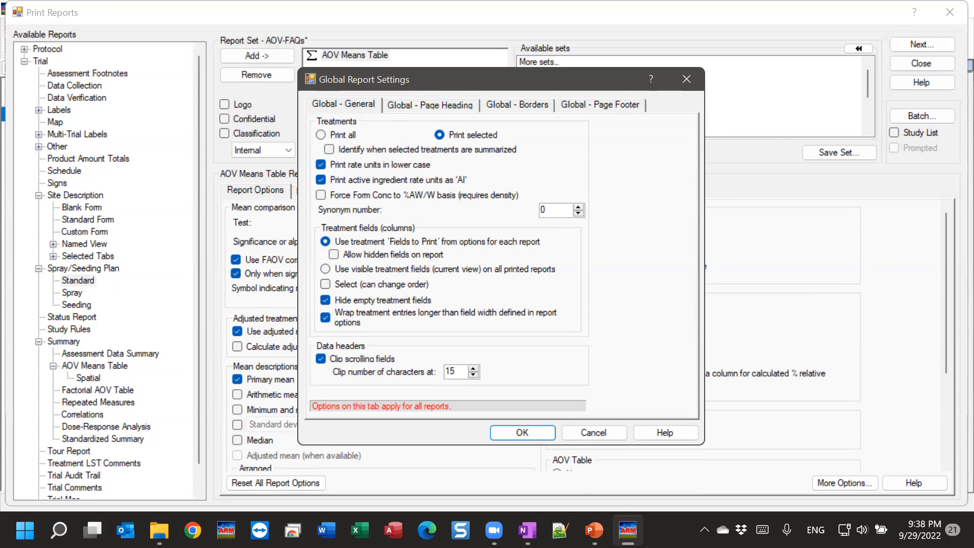
{"action": "left_click", "coordinate": [534, 433]}
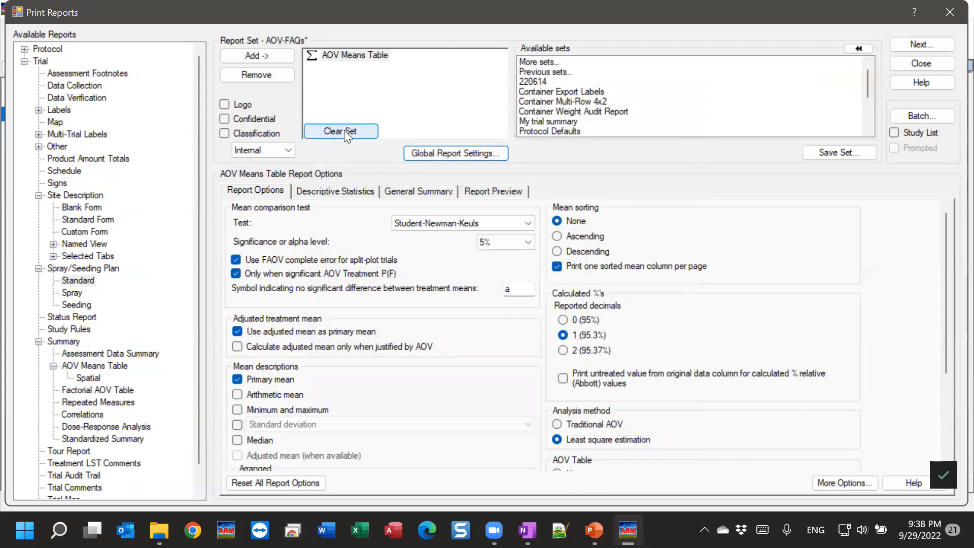
Step: Replace the report set's contents with Trial Treatments, check the global report settings, and continue to the treatment selection
{"action": "scroll", "coordinate": [197, 417], "scroll_direction": "down", "scroll_amount": 1}
{"action": "double_click", "coordinate": [71, 486]}
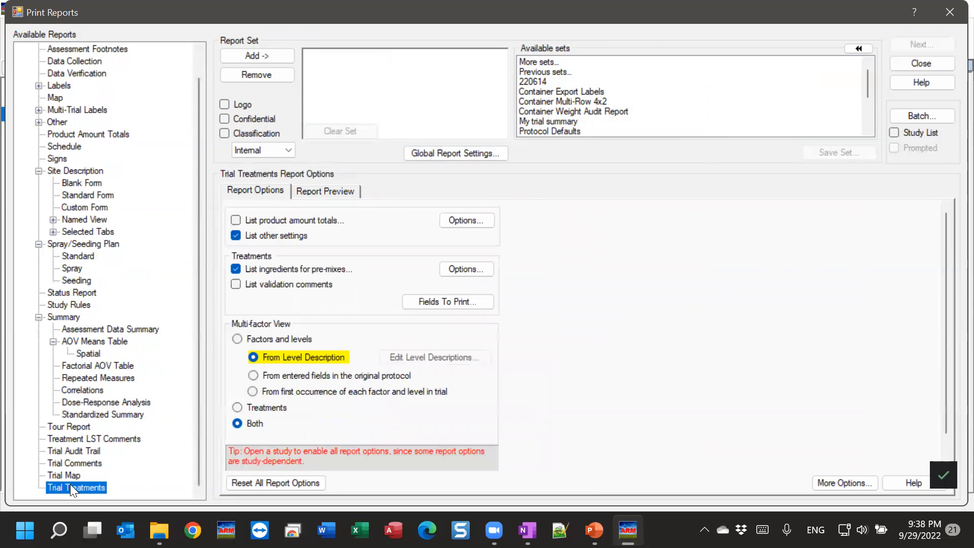
{"action": "left_click", "coordinate": [448, 151]}
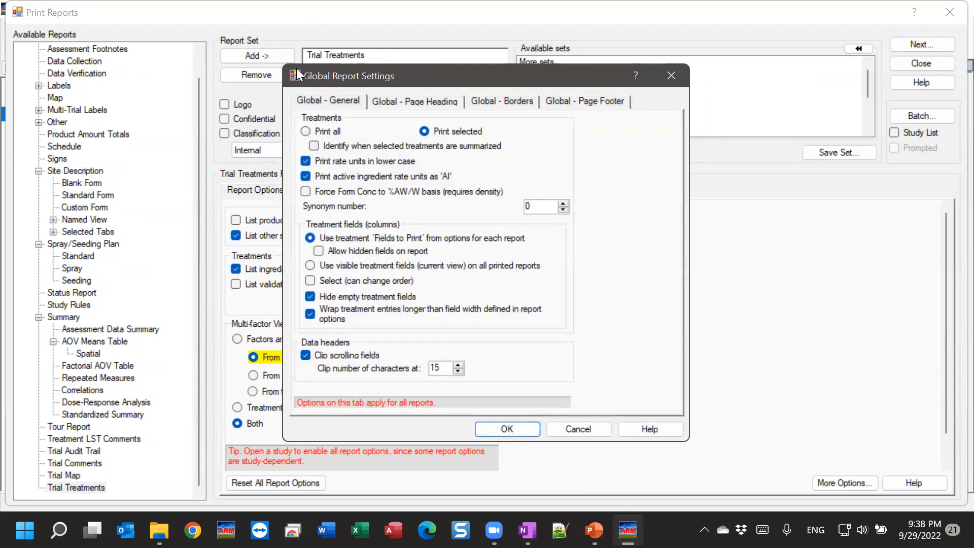
{"action": "left_click", "coordinate": [510, 428]}
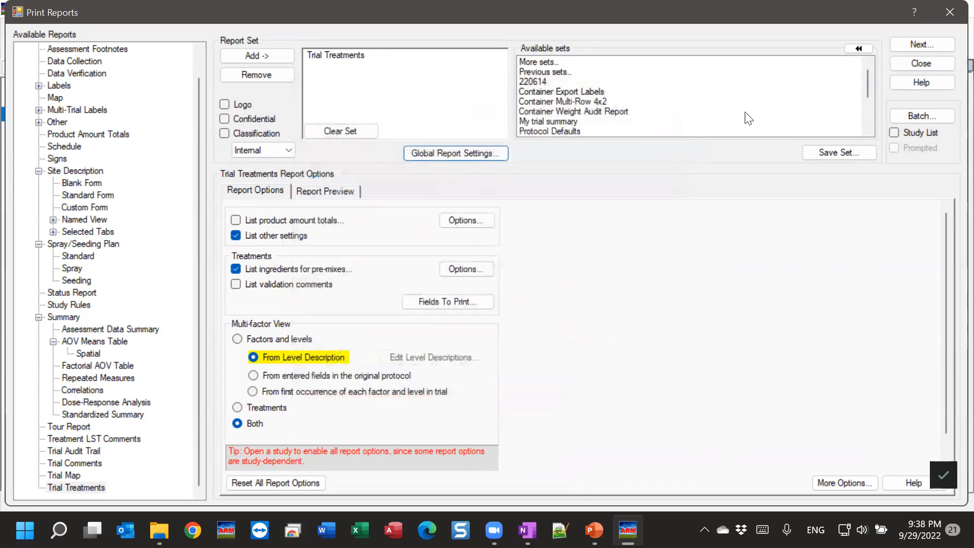
{"action": "left_click", "coordinate": [925, 49]}
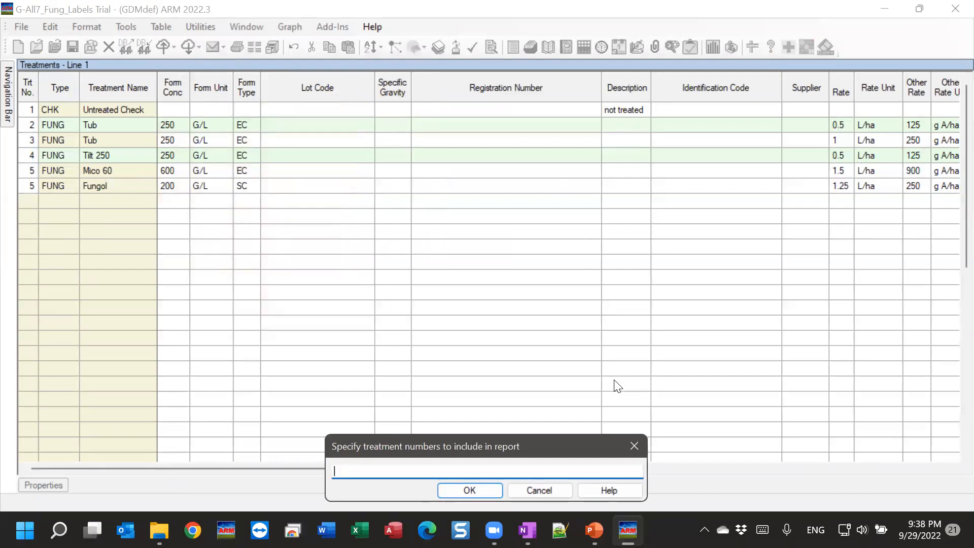
Step: Choose treatments 2 through 5 from the treatments table for inclusion in the report
{"action": "left_click", "coordinate": [28, 128]}
{"action": "left_click", "coordinate": [33, 140]}
{"action": "left_click", "coordinate": [31, 156]}
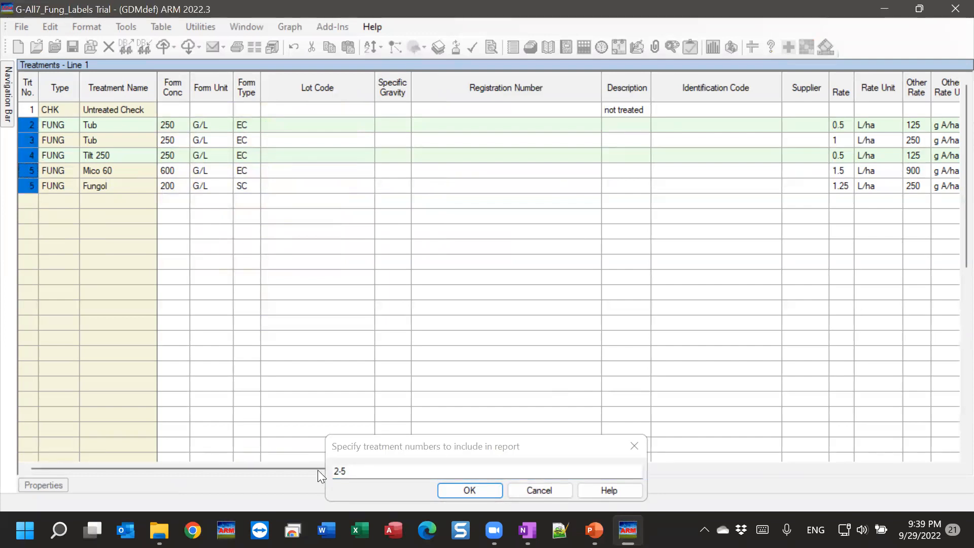
Step: Set the included treatment numbers to 5 4 3 2 1, in that order, and preview the Trial Treatments report
{"action": "left_click", "coordinate": [337, 467]}
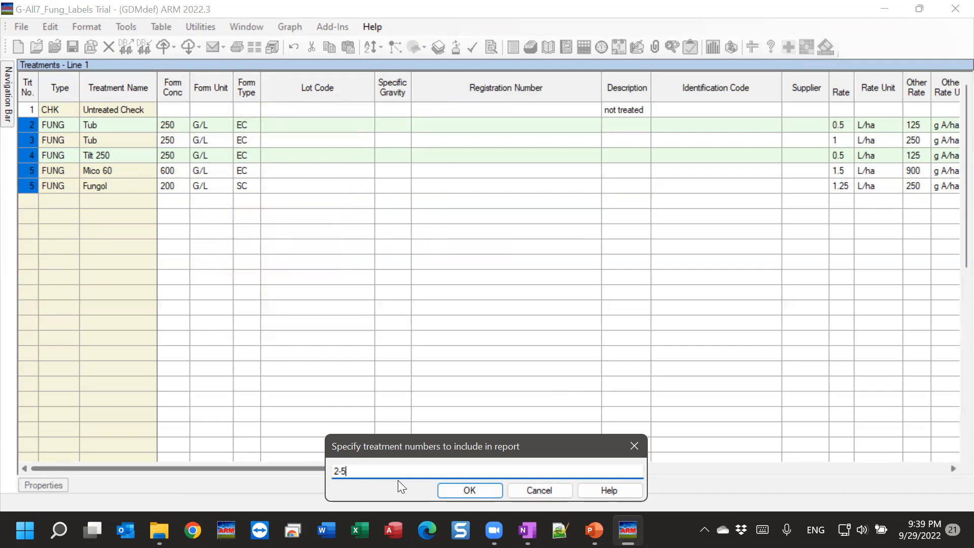
{"action": "key", "text": "BackSpace"}
{"action": "key", "text": "BackSpace"}
{"action": "key", "text": "BackSpace"}
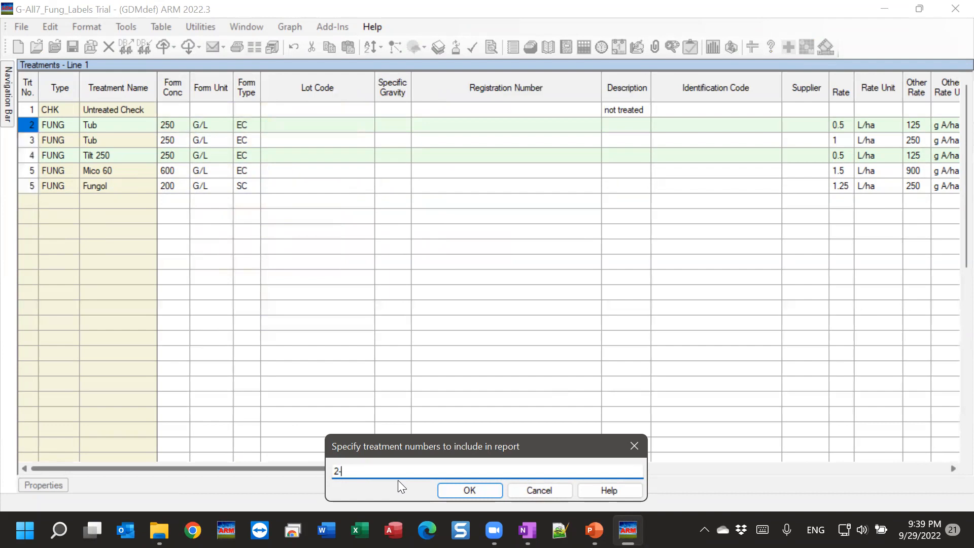
{"action": "type", "text": "5 4 3 2 1"}
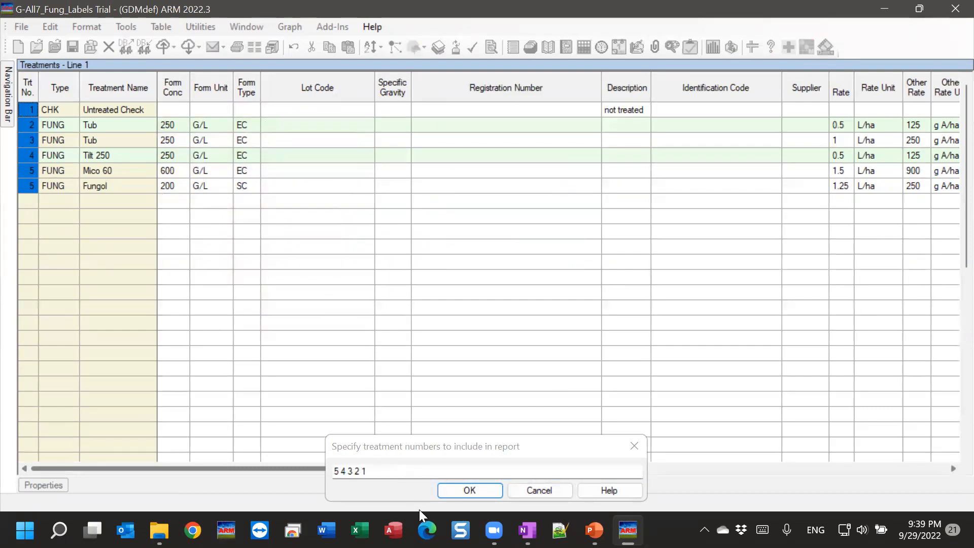
{"action": "left_click", "coordinate": [474, 487]}
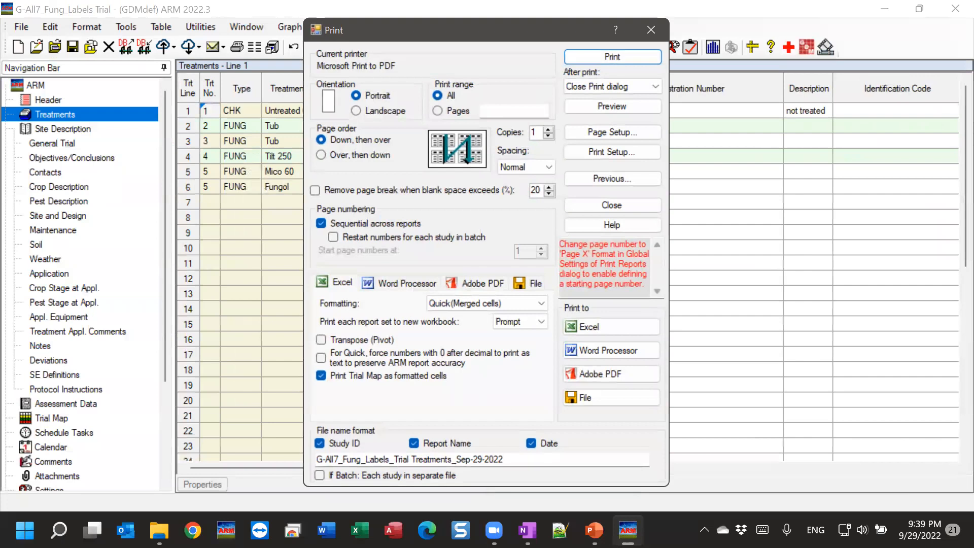
{"action": "left_click", "coordinate": [604, 108]}
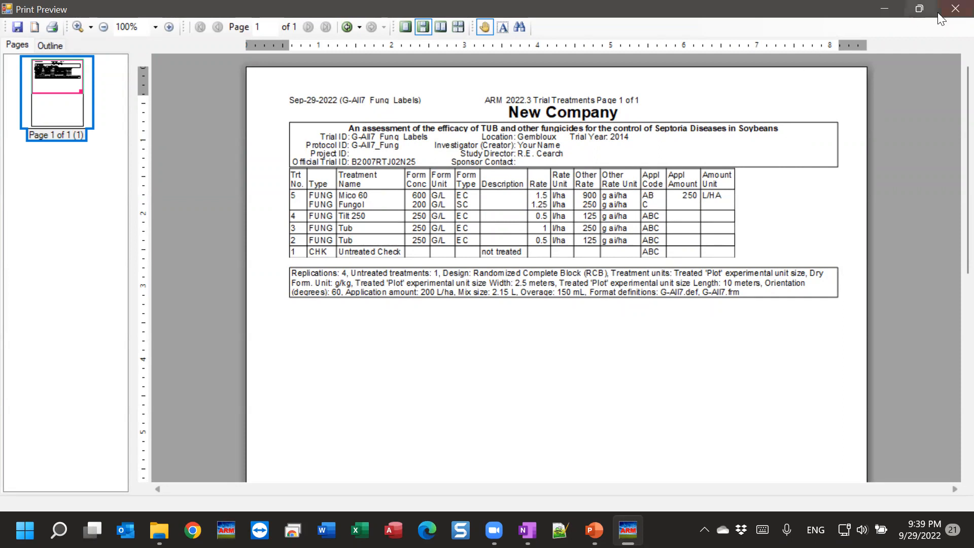
Step: Close the Trial Treatments preview, return to the report set, and open the global report settings
{"action": "left_click", "coordinate": [954, 12]}
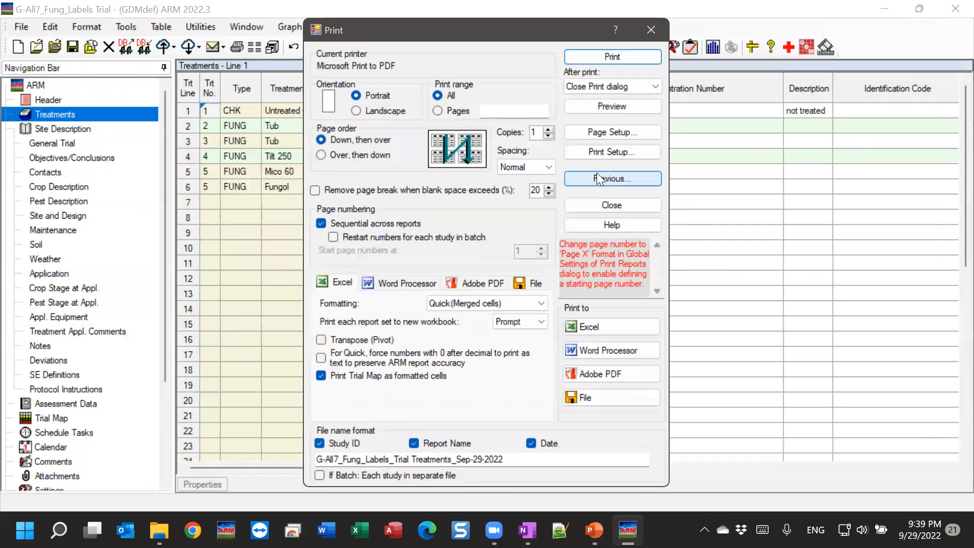
{"action": "left_click", "coordinate": [598, 179]}
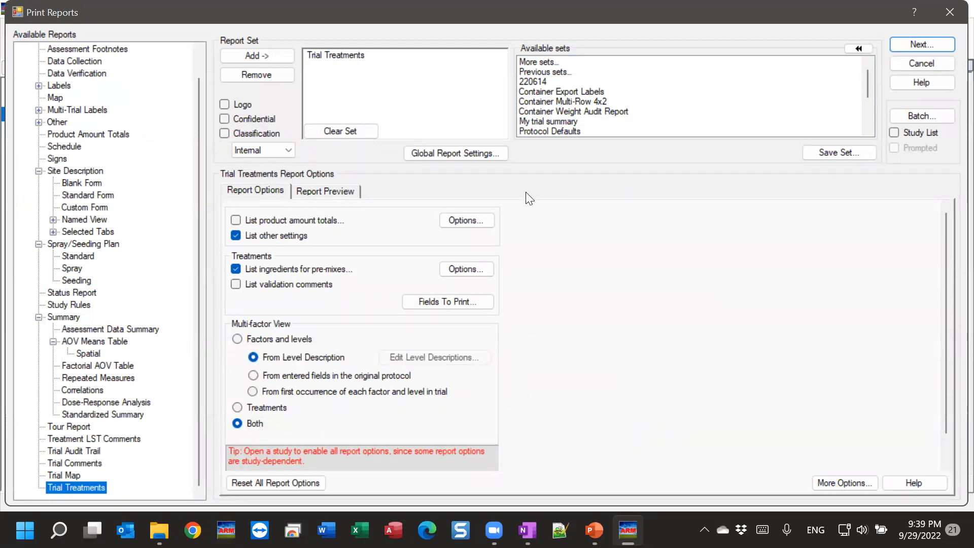
{"action": "left_click", "coordinate": [467, 155]}
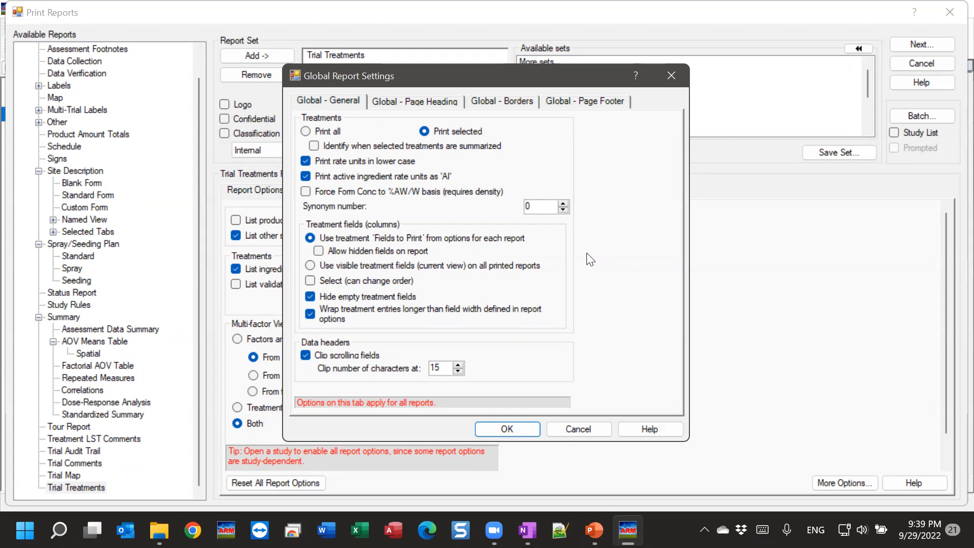
Step: Open the help topic for the general global report settings, enlarge its window, and read through to the end
{"action": "left_click", "coordinate": [641, 429]}
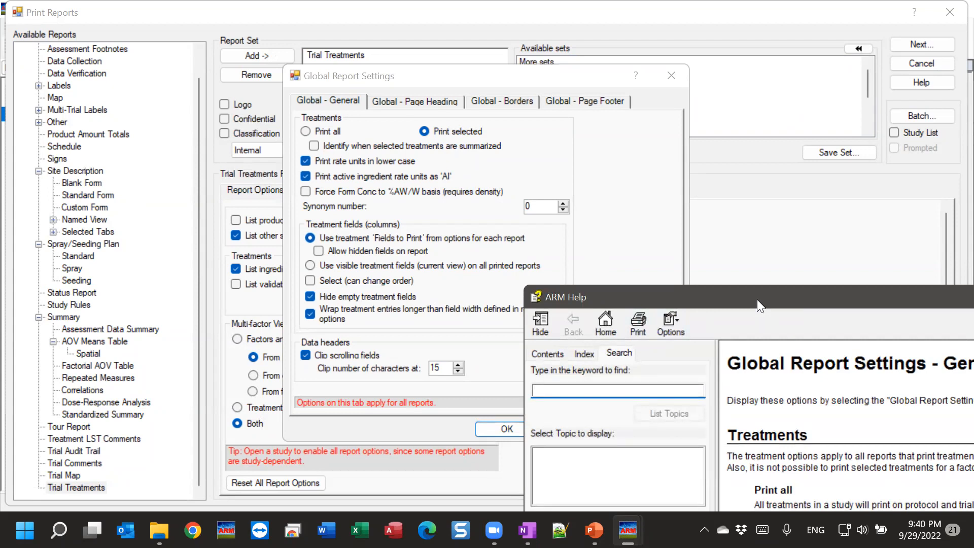
{"action": "left_click_drag", "start_coordinate": [757, 299], "coordinate": [261, 164]}
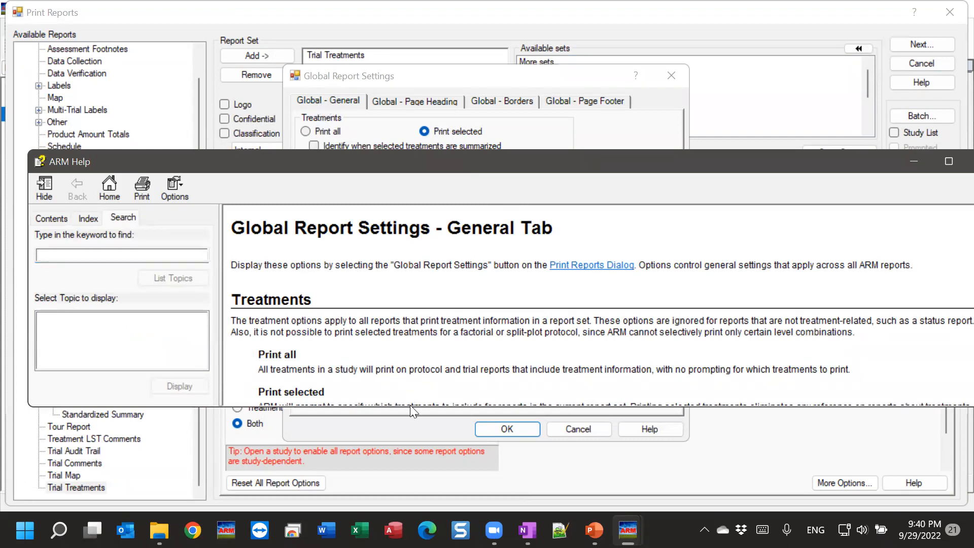
{"action": "left_click_drag", "start_coordinate": [372, 406], "coordinate": [365, 486]}
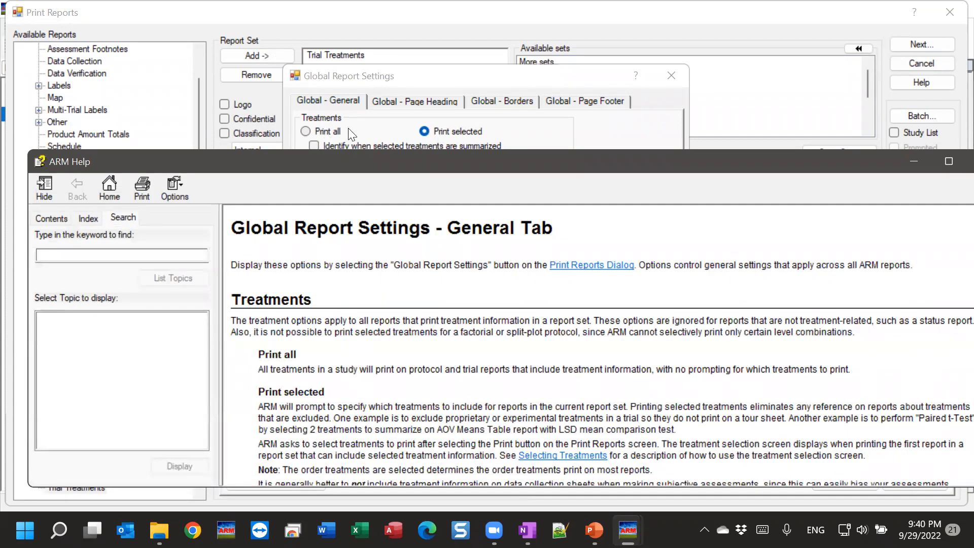
{"action": "scroll", "coordinate": [374, 394], "scroll_direction": "down", "scroll_amount": 10}
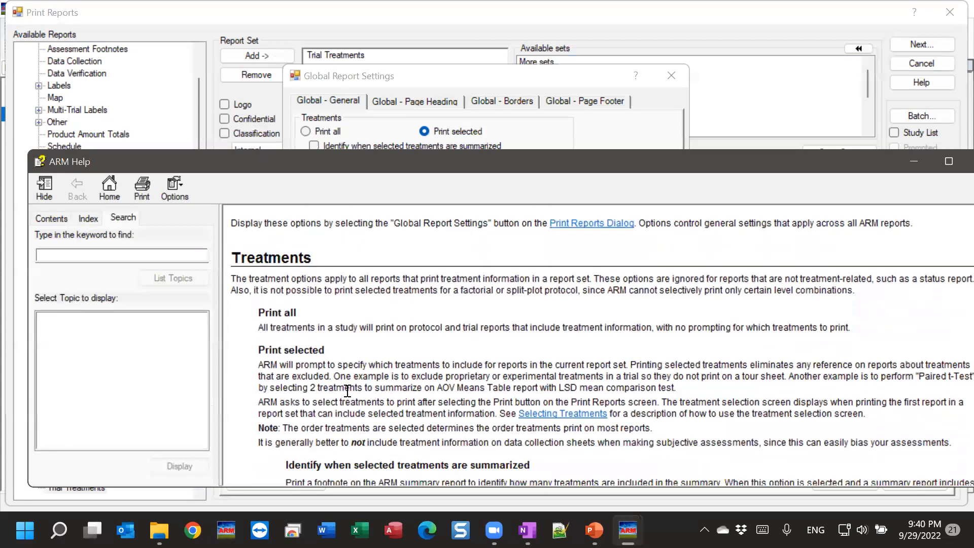
{"action": "scroll", "coordinate": [336, 359], "scroll_direction": "down", "scroll_amount": 1}
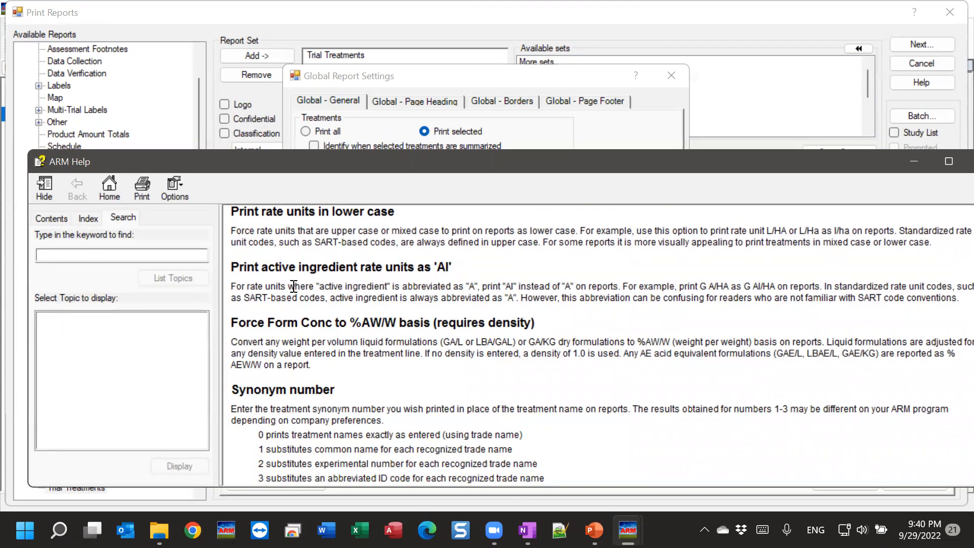
{"action": "scroll", "coordinate": [303, 377], "scroll_direction": "down", "scroll_amount": 15}
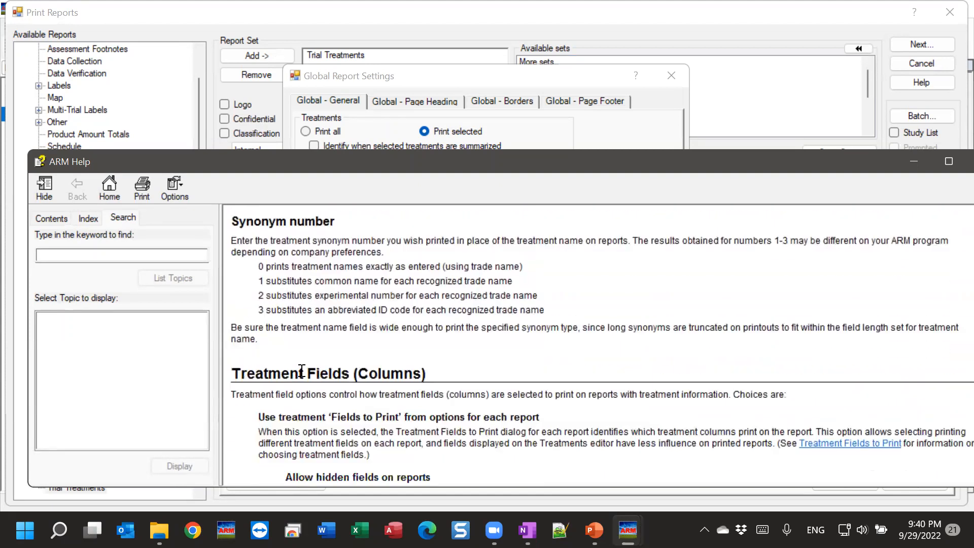
{"action": "scroll", "coordinate": [303, 374], "scroll_direction": "down", "scroll_amount": 6}
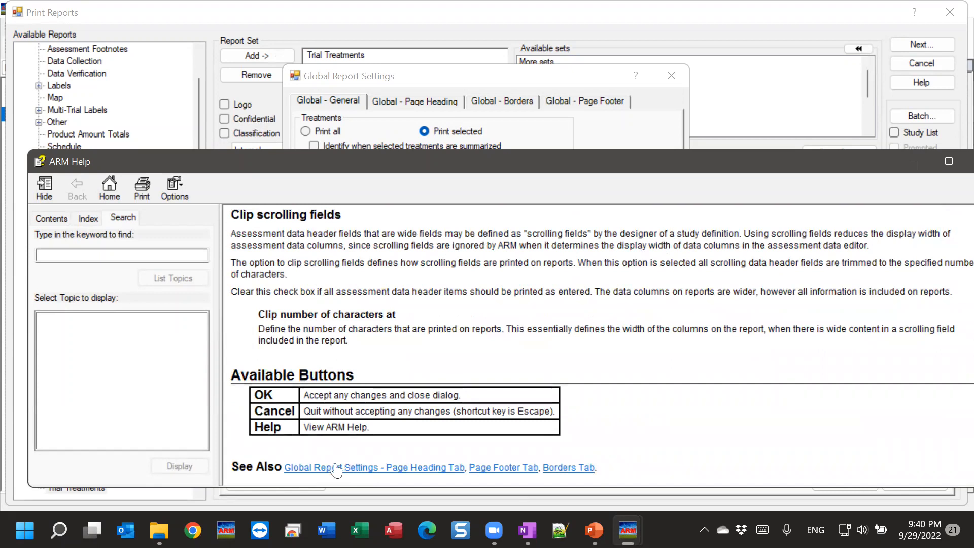
Step: Follow the help link to the Page Heading Tab topic and examine the fixed-width font guidance and its GDM Recommends note
{"action": "left_click", "coordinate": [381, 469]}
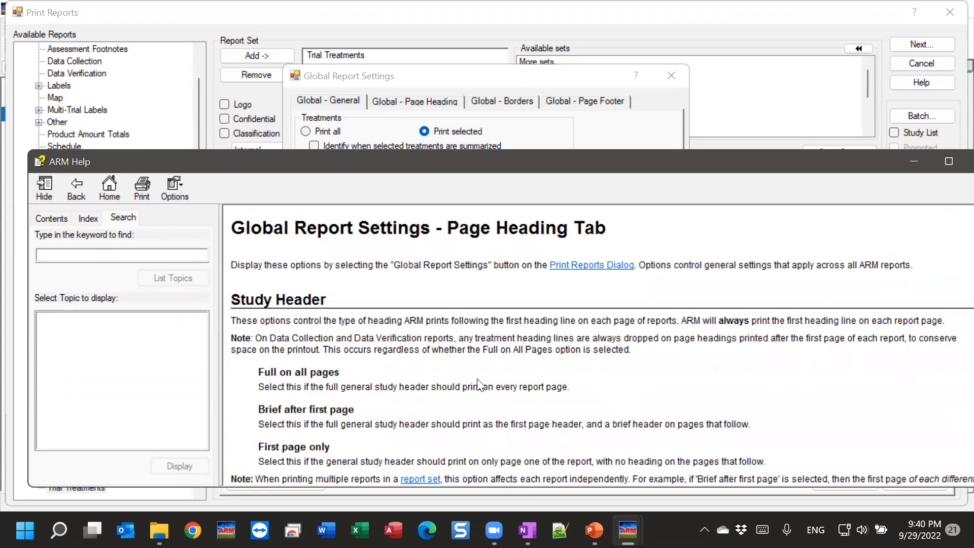
{"action": "scroll", "coordinate": [398, 358], "scroll_direction": "down", "scroll_amount": 10}
{"action": "scroll", "coordinate": [401, 359], "scroll_direction": "up", "scroll_amount": 3}
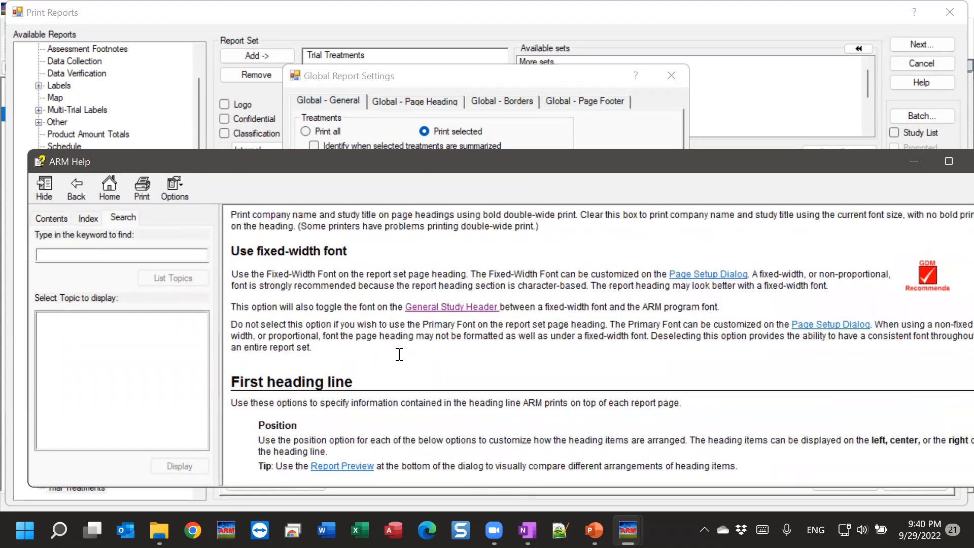
{"action": "left_click", "coordinate": [918, 343]}
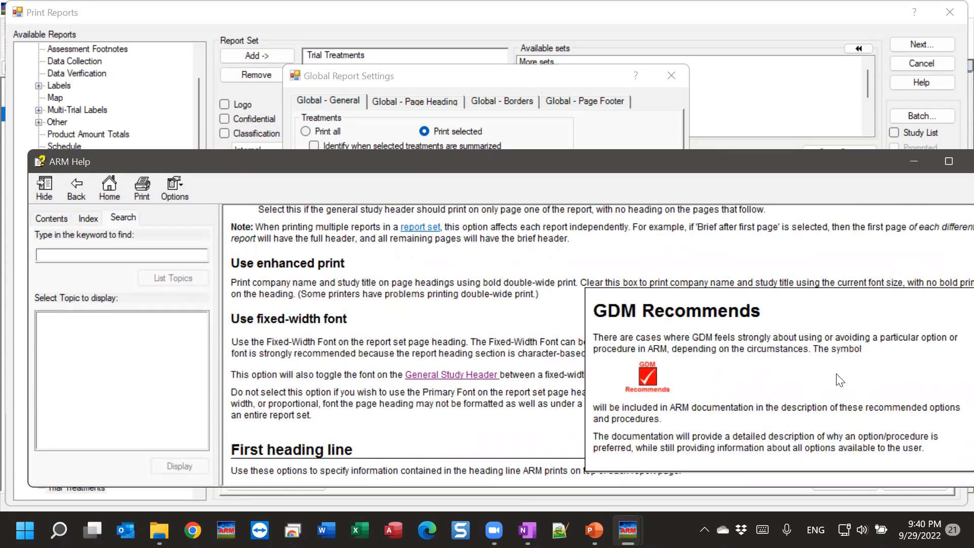
{"action": "left_click", "coordinate": [538, 358]}
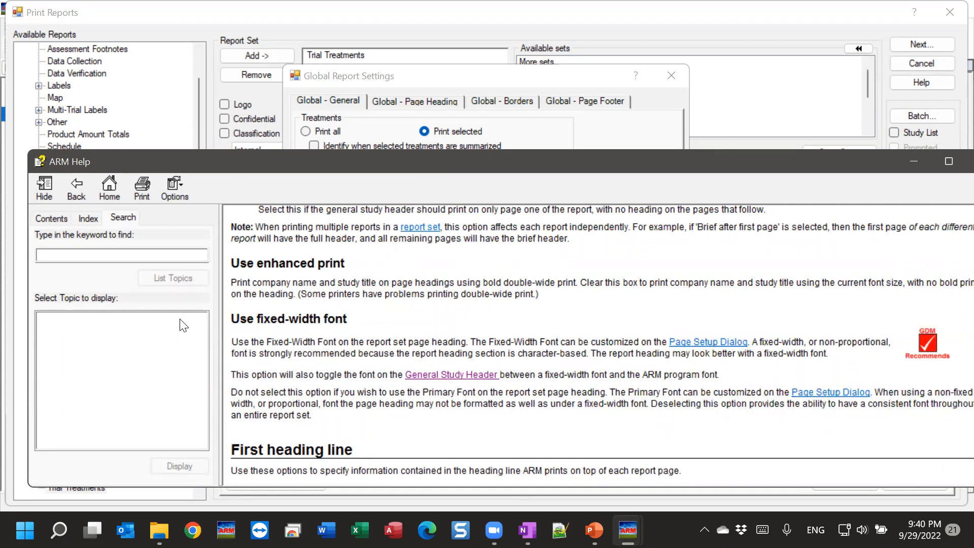
{"action": "left_click_drag", "start_coordinate": [248, 354], "coordinate": [419, 353]}
{"action": "left_click_drag", "start_coordinate": [318, 342], "coordinate": [412, 353]}
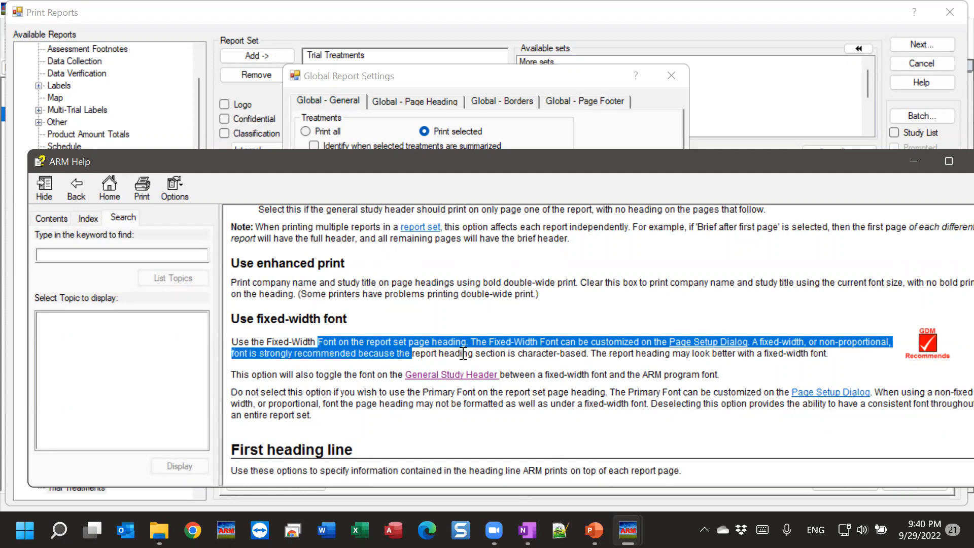
{"action": "left_click", "coordinate": [693, 302]}
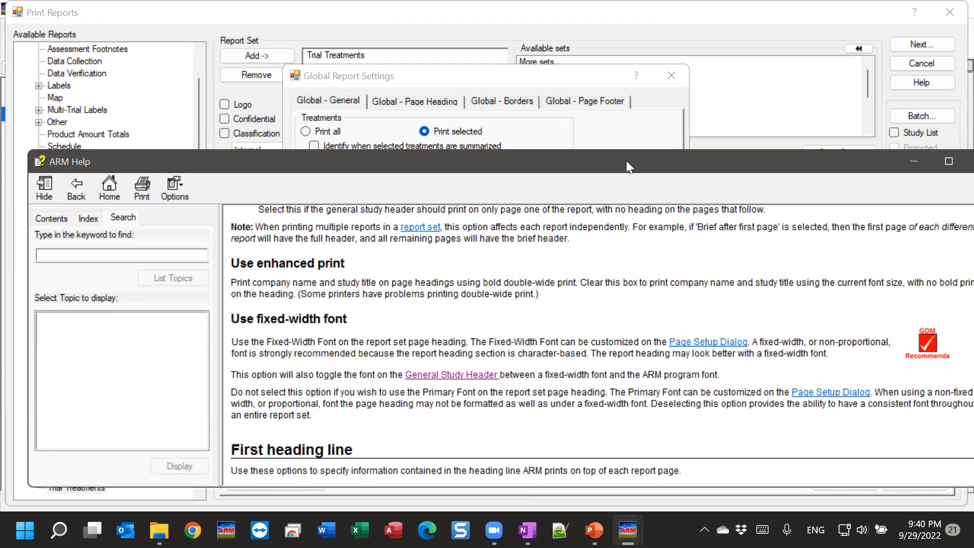
{"action": "left_click_drag", "start_coordinate": [626, 160], "coordinate": [603, 173]}
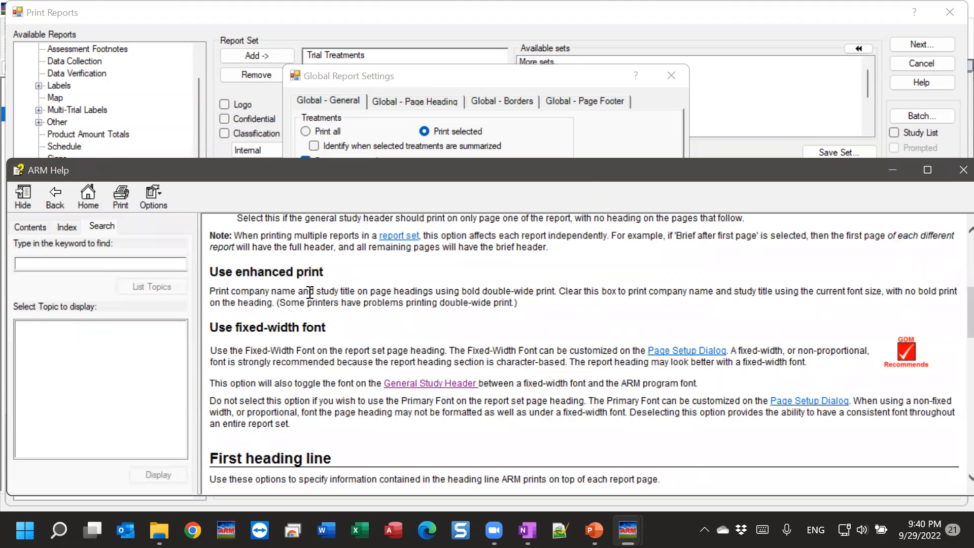
Step: Browse the keyword index of the help and close the help window
{"action": "left_click", "coordinate": [50, 264]}
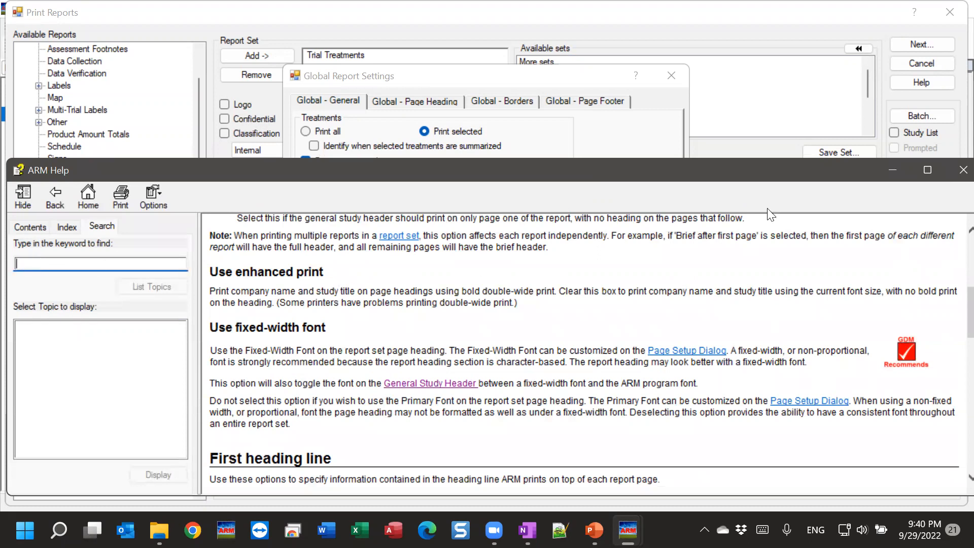
{"action": "left_click_drag", "start_coordinate": [842, 171], "coordinate": [842, 165]}
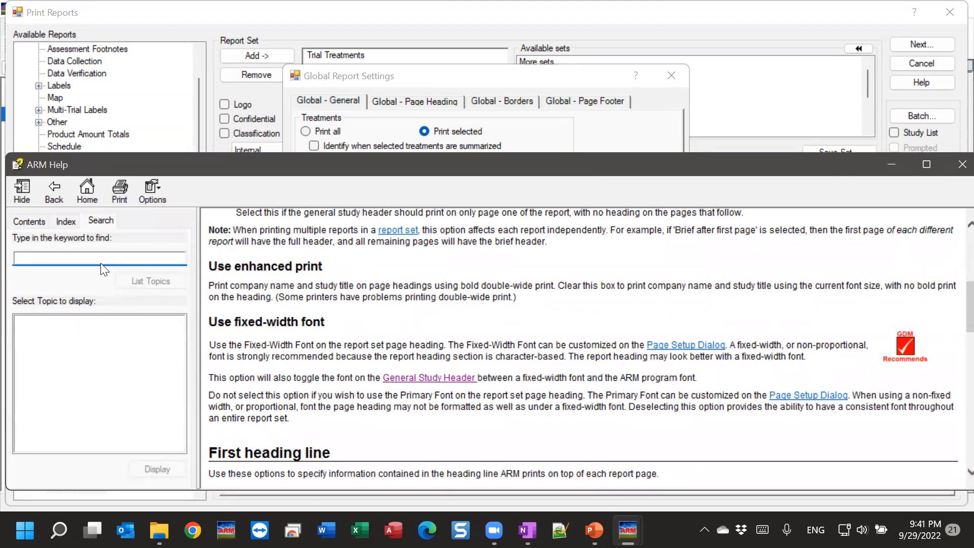
{"action": "left_click", "coordinate": [69, 222]}
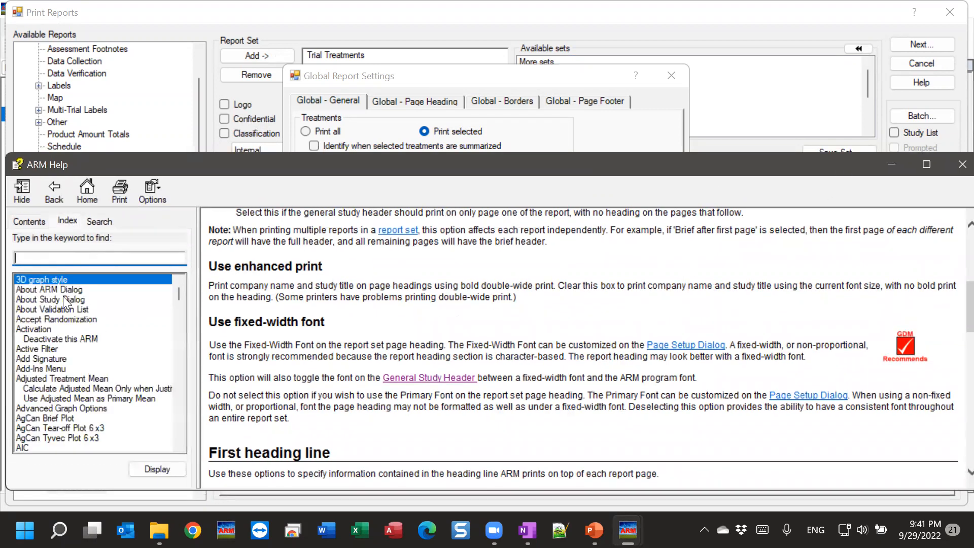
{"action": "scroll", "coordinate": [72, 394], "scroll_direction": "down", "scroll_amount": 3}
{"action": "scroll", "coordinate": [45, 377], "scroll_direction": "down", "scroll_amount": 15}
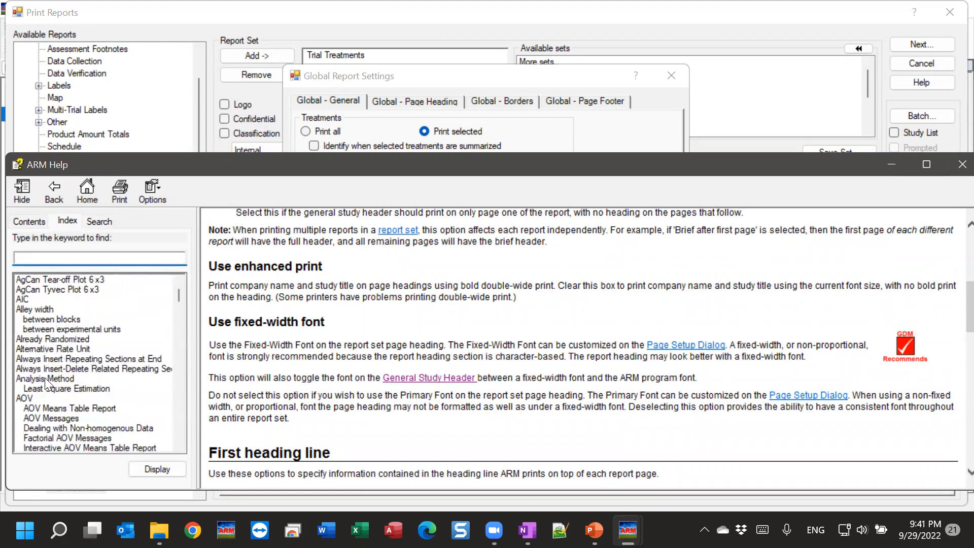
{"action": "scroll", "coordinate": [44, 378], "scroll_direction": "down", "scroll_amount": 15}
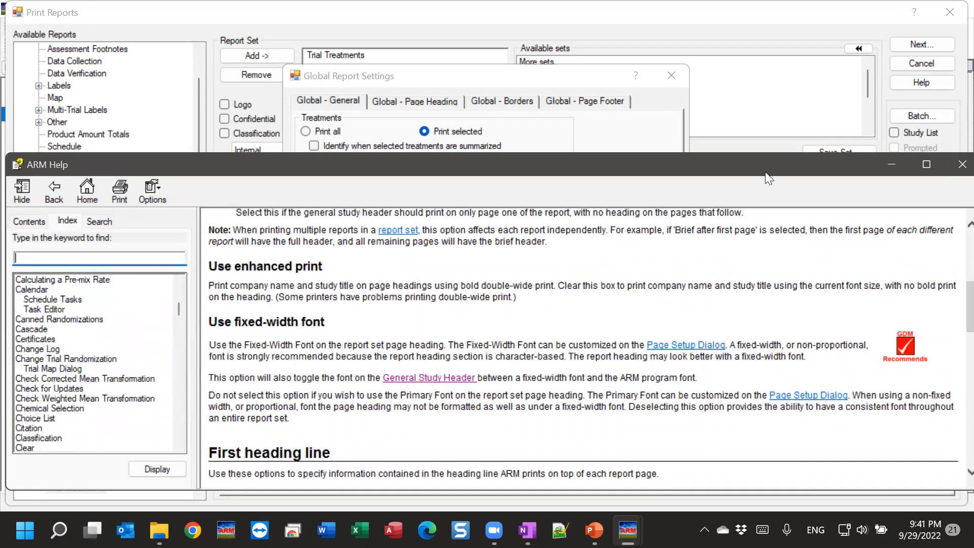
{"action": "left_click", "coordinate": [954, 168]}
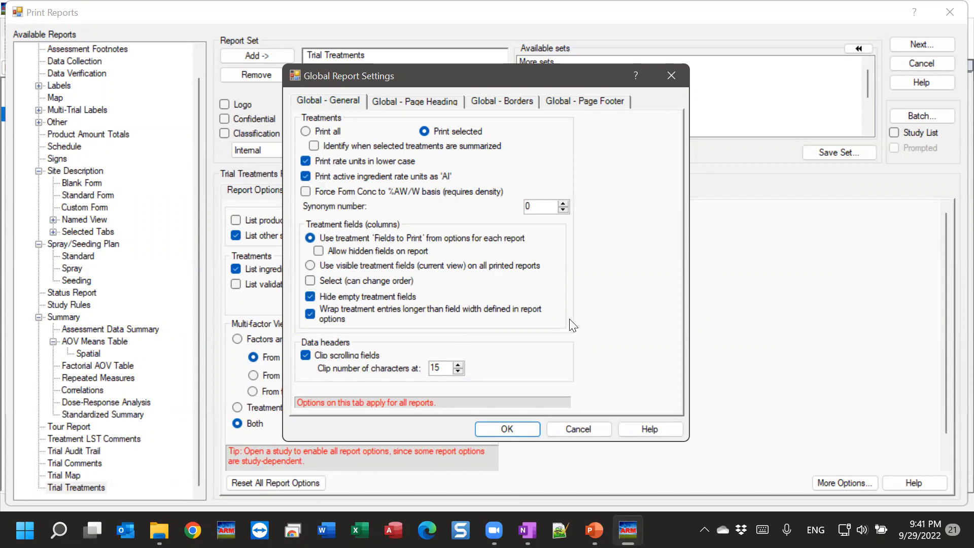
Step: Examine the first heading line in the global page heading settings' preview, enlarging the preview to 100%
{"action": "left_click", "coordinate": [424, 100]}
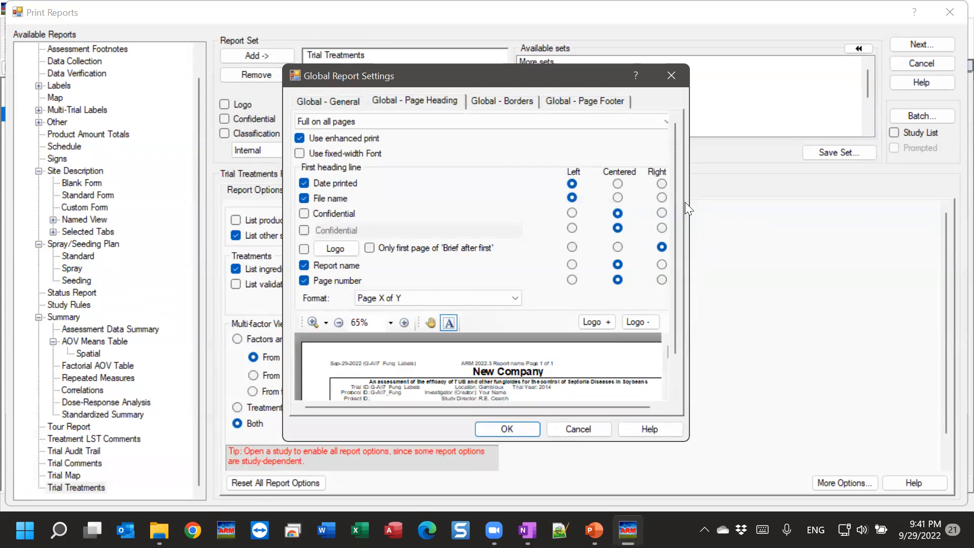
{"action": "scroll", "coordinate": [676, 251], "scroll_direction": "down", "scroll_amount": 2}
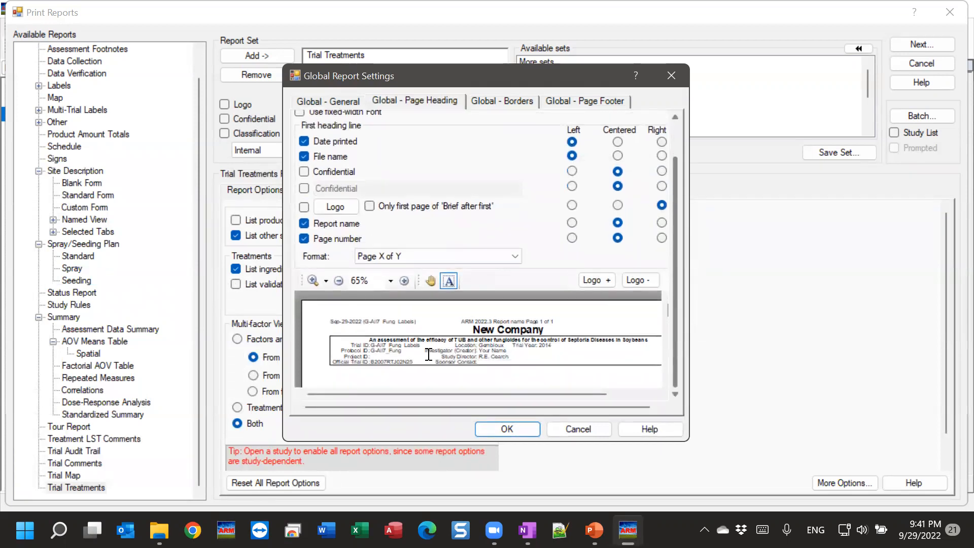
{"action": "left_click_drag", "start_coordinate": [329, 321], "coordinate": [635, 321]}
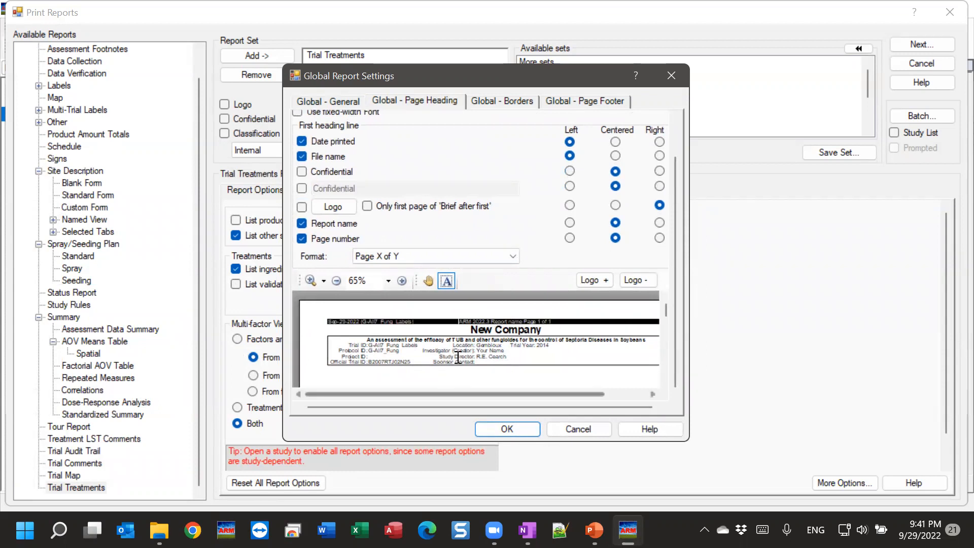
{"action": "left_click", "coordinate": [442, 377]}
{"action": "mouse_move", "coordinate": [433, 394]}
{"action": "left_mouse_down"}
{"action": "mouse_move", "coordinate": [539, 392]}
{"action": "mouse_move", "coordinate": [445, 398]}
{"action": "left_mouse_up"}
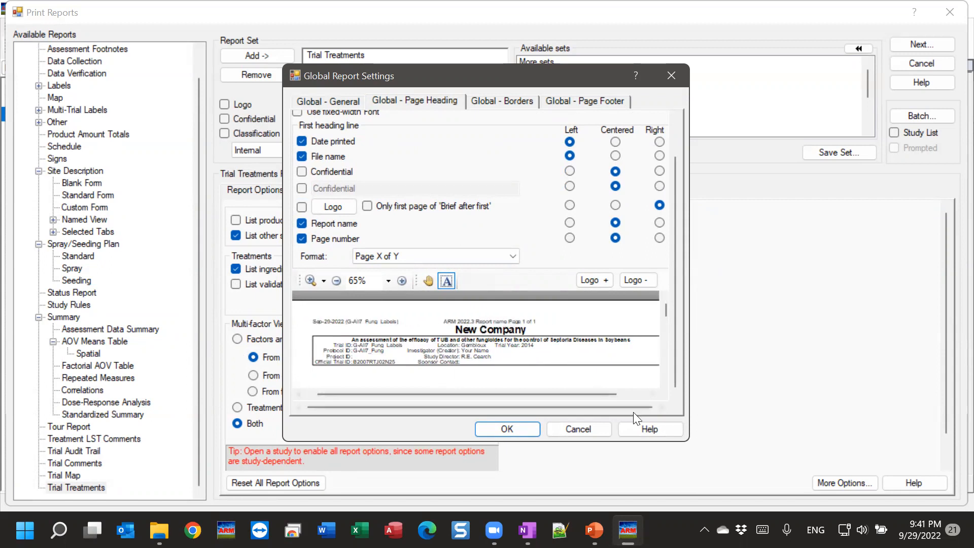
{"action": "left_click", "coordinate": [401, 280]}
{"action": "left_click", "coordinate": [401, 281]}
{"action": "left_click_drag", "start_coordinate": [428, 403], "coordinate": [451, 395]}
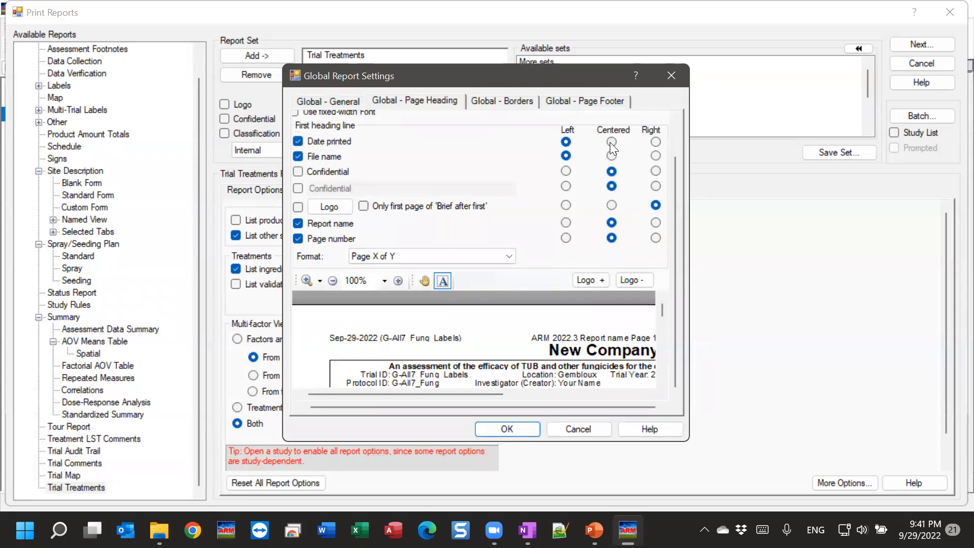
Step: Set the printed date's position in the first heading line to Right and check it in the preview
{"action": "left_click", "coordinate": [656, 142]}
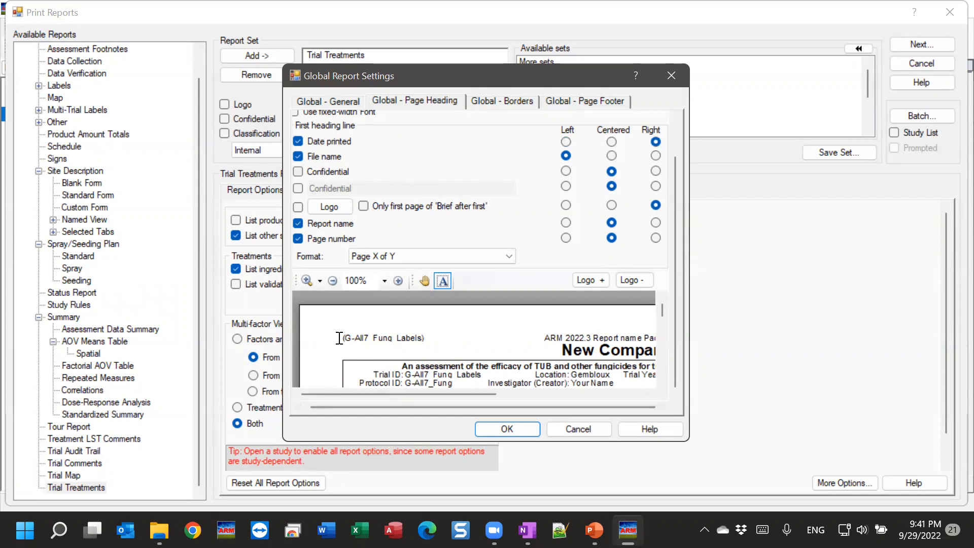
{"action": "left_click_drag", "start_coordinate": [340, 393], "coordinate": [549, 391]}
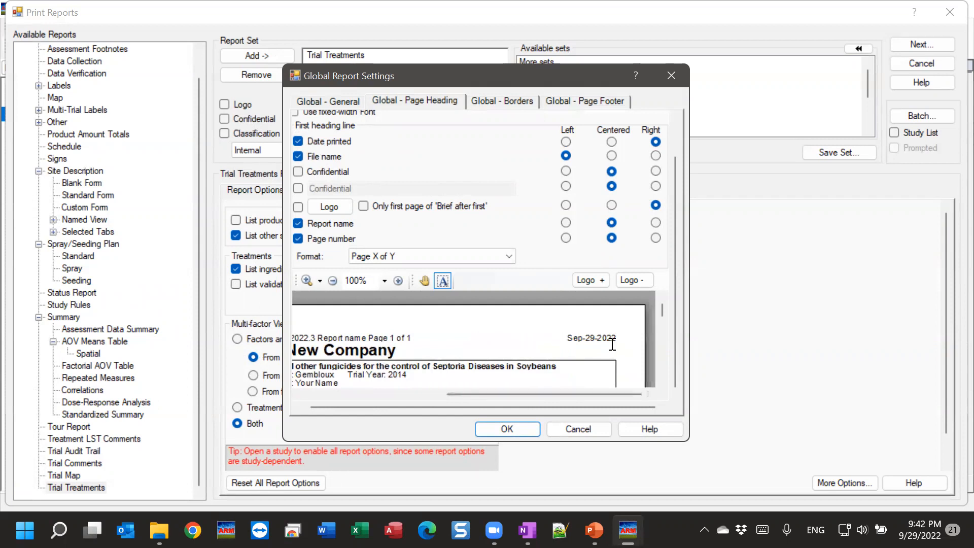
{"action": "mouse_move", "coordinate": [558, 395]}
{"action": "left_mouse_down"}
{"action": "mouse_move", "coordinate": [431, 392]}
{"action": "mouse_move", "coordinate": [551, 395]}
{"action": "left_mouse_up"}
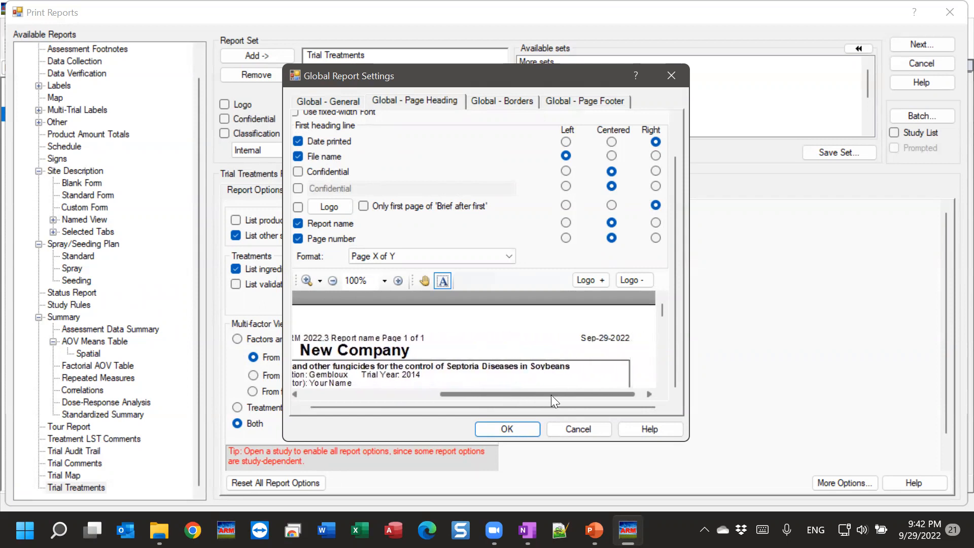
Step: Try the first heading line without the page number, check the preview, and include the page number again
{"action": "left_click", "coordinate": [333, 239]}
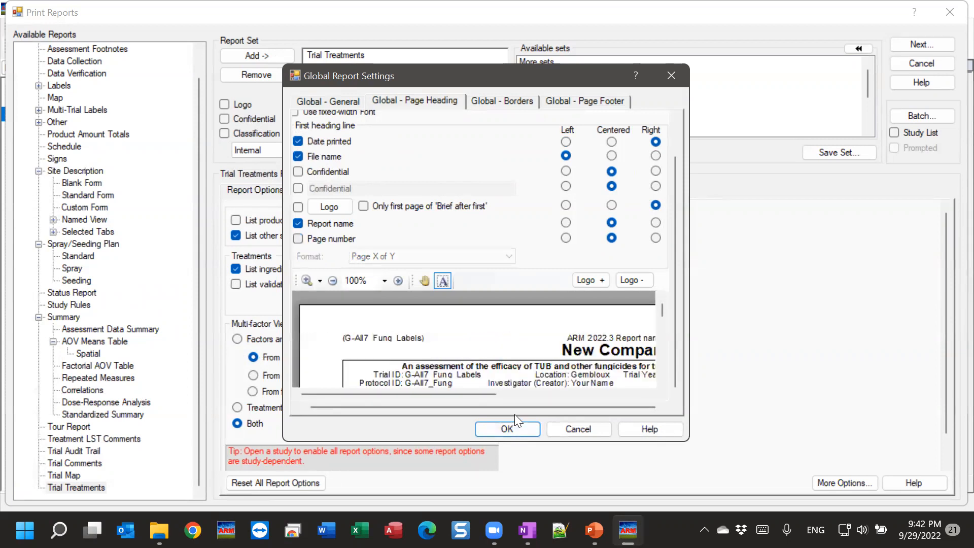
{"action": "left_click_drag", "start_coordinate": [417, 396], "coordinate": [438, 401]}
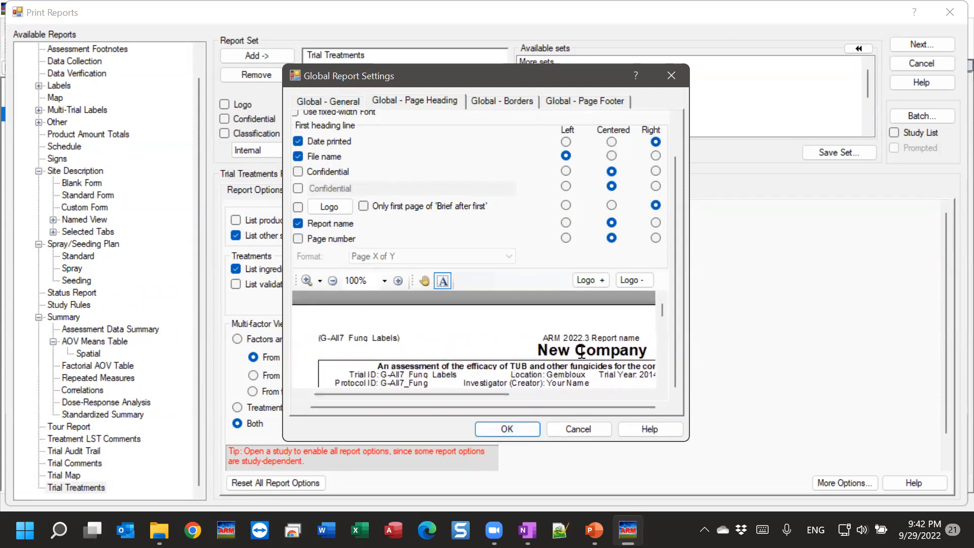
{"action": "left_click_drag", "start_coordinate": [471, 395], "coordinate": [437, 394]}
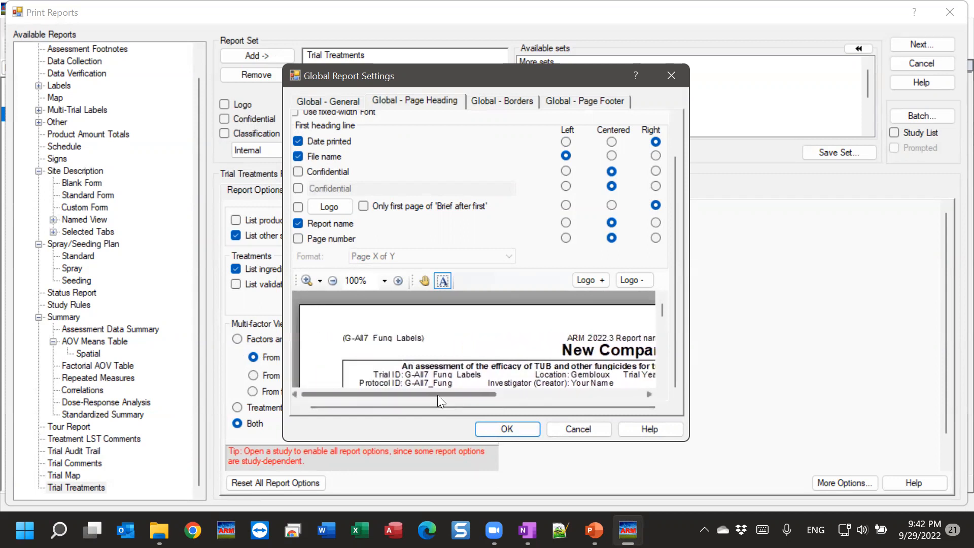
{"action": "left_click", "coordinate": [321, 239]}
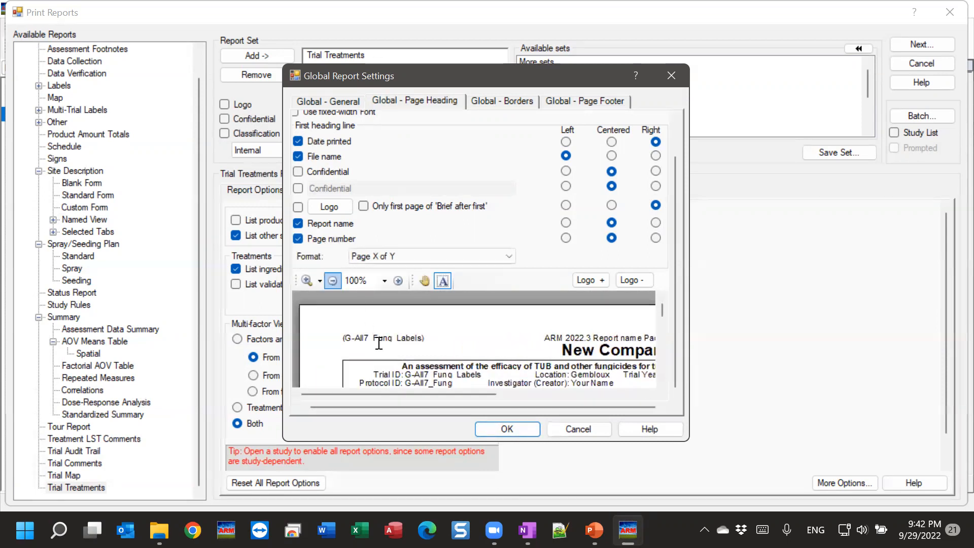
Step: Include a centered logo in the first heading line, using ARM Academy_stub.jpg from the Pictures folder
{"action": "mouse_move", "coordinate": [386, 395]}
{"action": "left_mouse_down"}
{"action": "mouse_move", "coordinate": [585, 397]}
{"action": "mouse_move", "coordinate": [395, 393]}
{"action": "mouse_move", "coordinate": [373, 402]}
{"action": "left_mouse_up"}
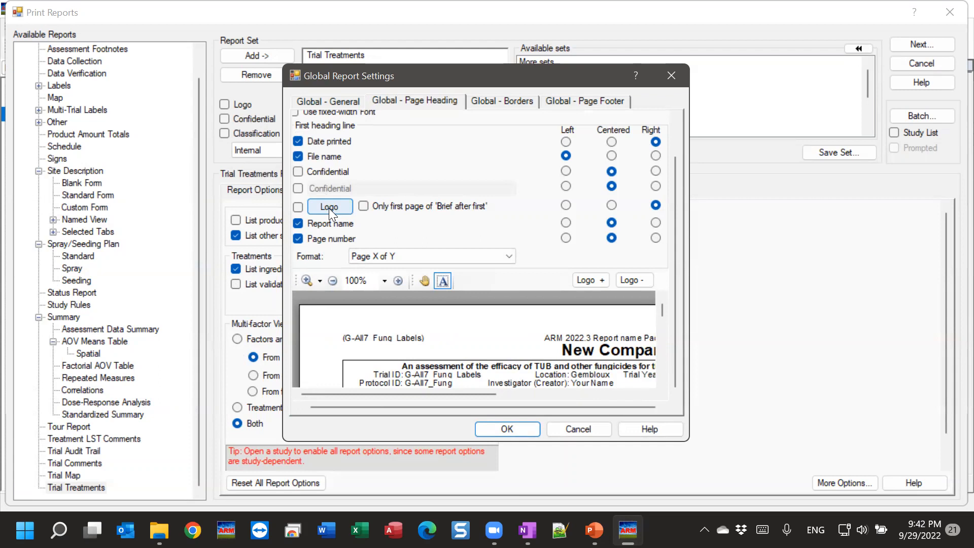
{"action": "left_click", "coordinate": [299, 208]}
{"action": "left_click", "coordinate": [612, 205]}
{"action": "left_click", "coordinate": [332, 205]}
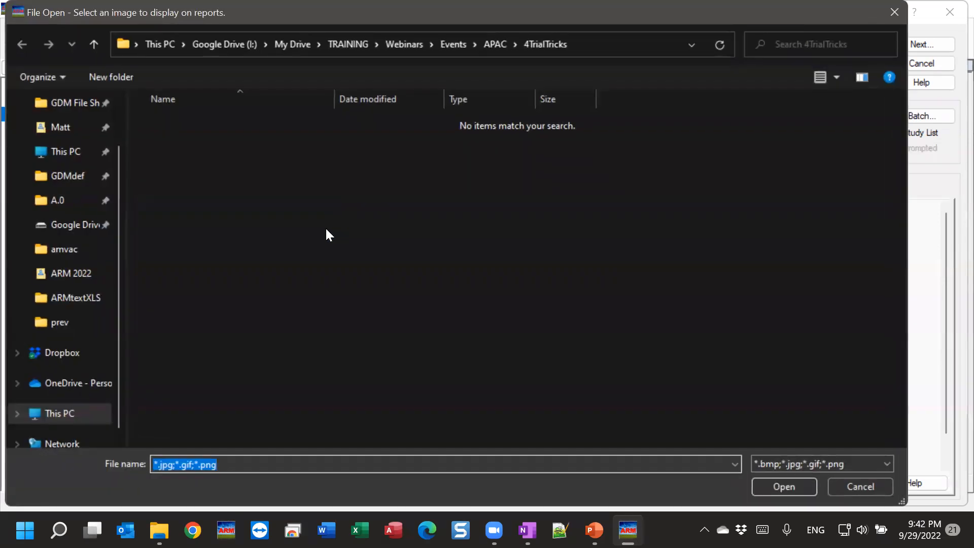
{"action": "left_click", "coordinate": [619, 52]}
{"action": "type", "text": "p"}
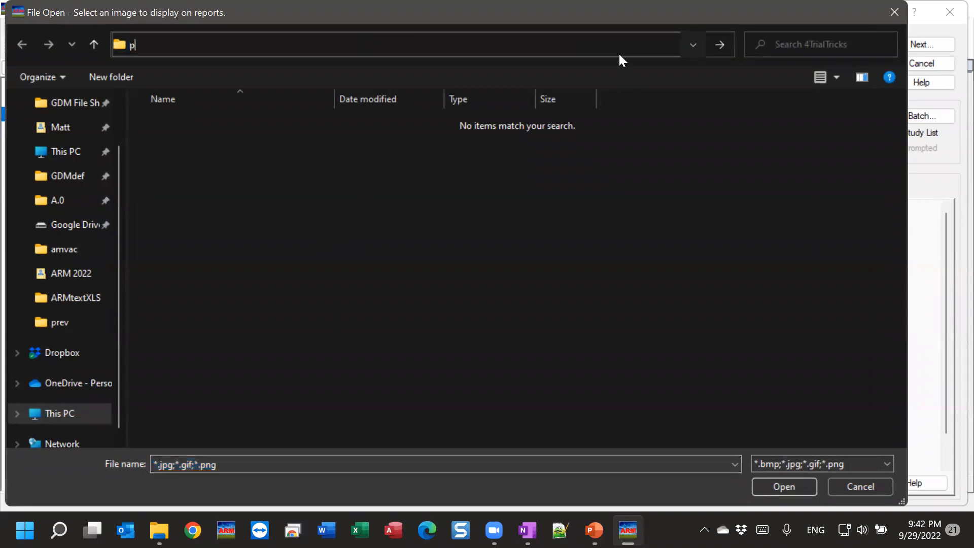
{"action": "type", "text": "ictures"}
{"action": "key", "text": "Return"}
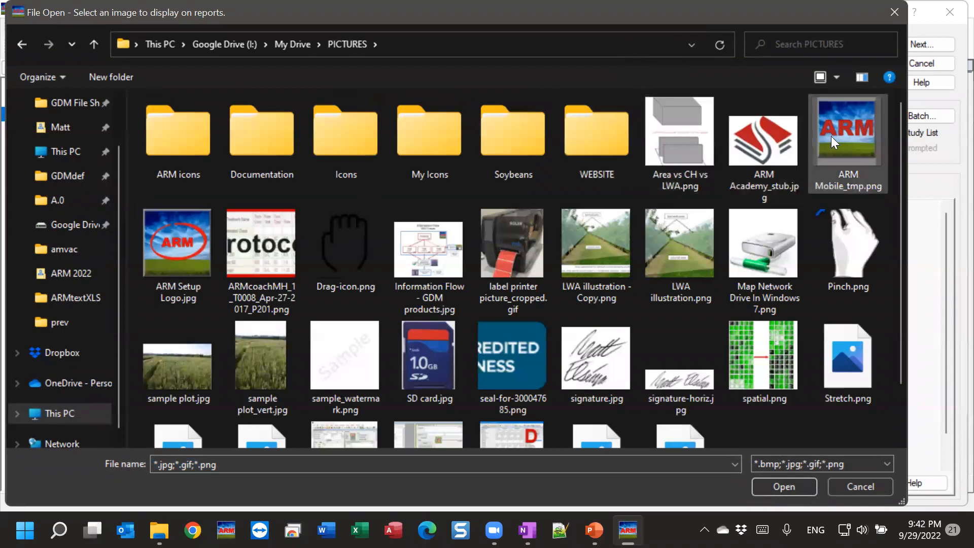
{"action": "left_click", "coordinate": [789, 159]}
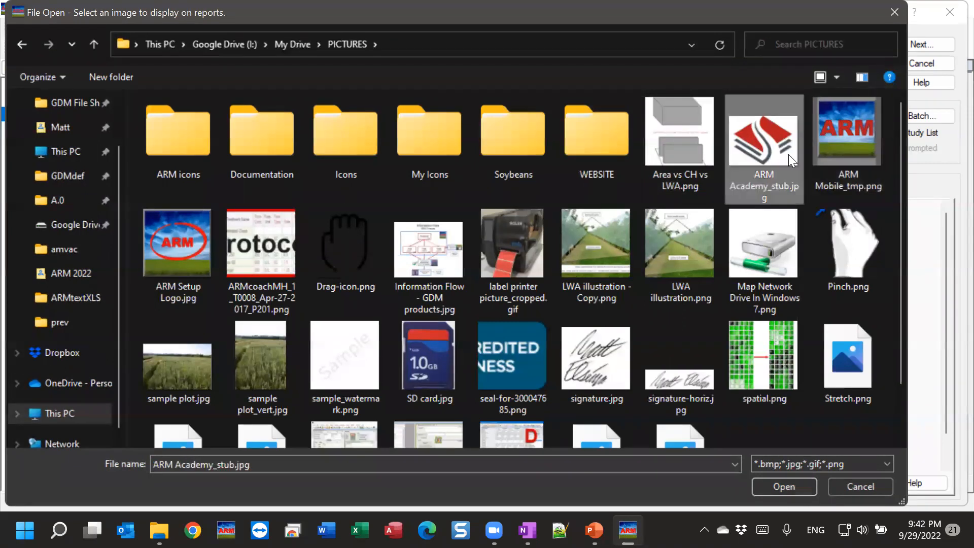
{"action": "left_click", "coordinate": [798, 488]}
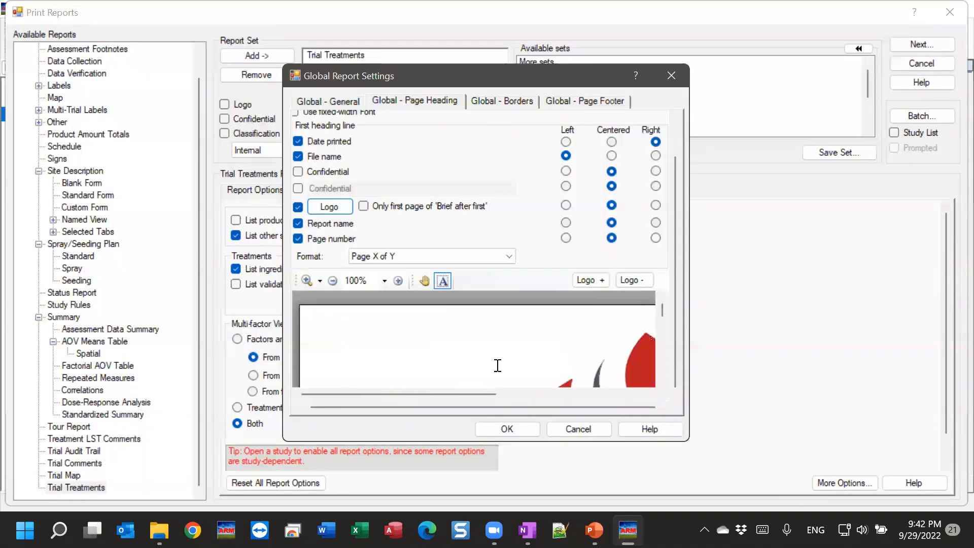
Step: Shrink the logo until it fits as a small mark above the company name, with the heading preview at 50%
{"action": "left_click", "coordinate": [334, 281]}
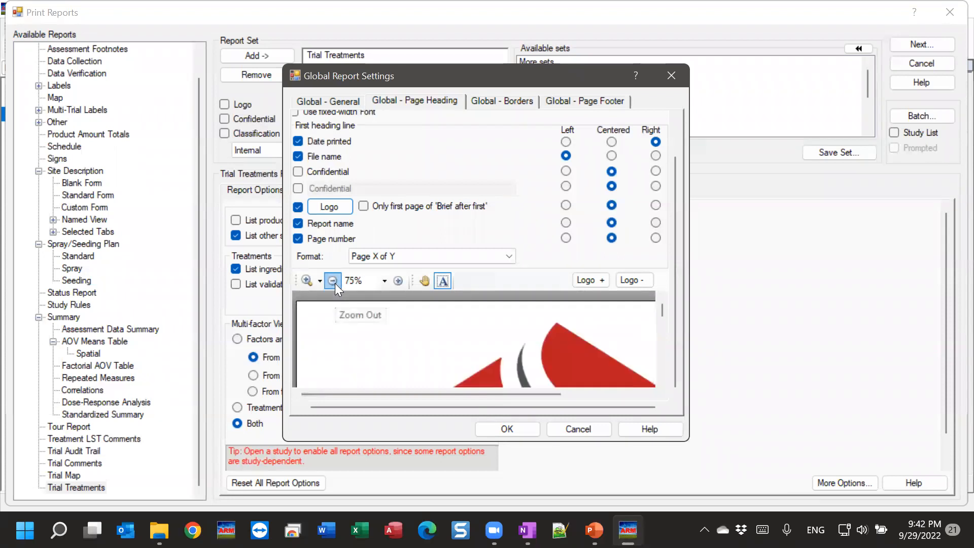
{"action": "left_click", "coordinate": [333, 282]}
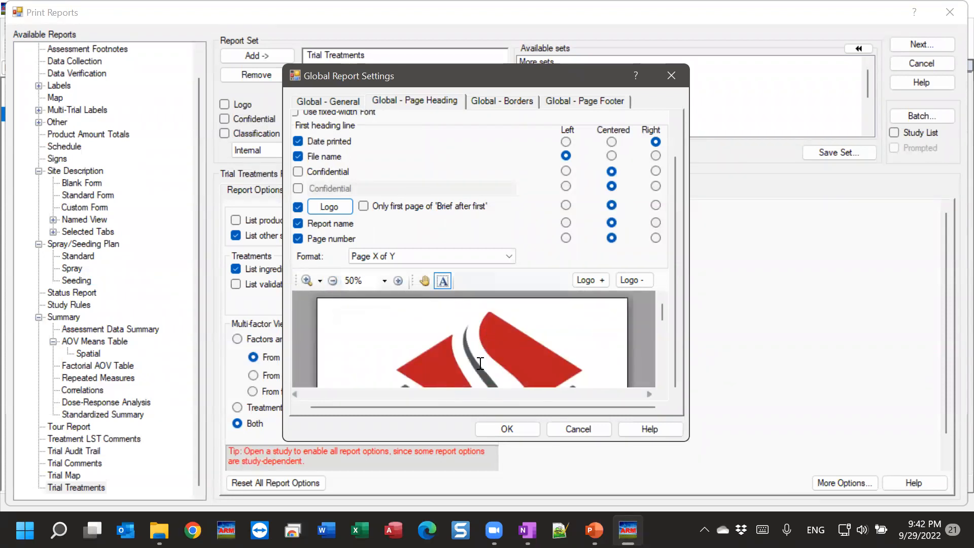
{"action": "scroll", "coordinate": [461, 333], "scroll_direction": "down", "scroll_amount": 1}
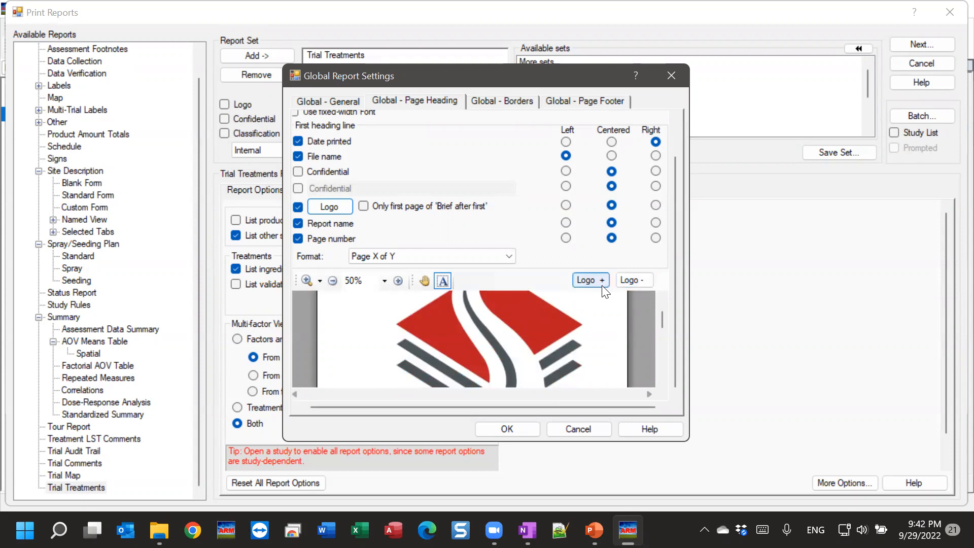
{"action": "left_click", "coordinate": [630, 280]}
{"action": "left_click", "coordinate": [629, 281]}
{"action": "left_click", "coordinate": [631, 280]}
{"action": "left_click", "coordinate": [631, 280]}
{"action": "left_click", "coordinate": [631, 280]}
{"action": "left_click", "coordinate": [631, 281]}
{"action": "left_click", "coordinate": [631, 281]}
{"action": "left_click", "coordinate": [631, 281]}
{"action": "left_click", "coordinate": [632, 280]}
{"action": "left_click", "coordinate": [631, 280]}
{"action": "left_click", "coordinate": [631, 281]}
{"action": "left_click", "coordinate": [632, 281]}
{"action": "left_click", "coordinate": [632, 280]}
{"action": "left_click", "coordinate": [633, 281]}
{"action": "left_click", "coordinate": [632, 280]}
{"action": "left_click", "coordinate": [631, 279]}
{"action": "left_click", "coordinate": [631, 279]}
{"action": "left_click", "coordinate": [632, 280]}
{"action": "left_click", "coordinate": [630, 280]}
{"action": "left_click", "coordinate": [630, 280]}
{"action": "left_click", "coordinate": [630, 281]}
{"action": "left_click", "coordinate": [631, 281]}
{"action": "left_click", "coordinate": [630, 280]}
{"action": "left_click", "coordinate": [630, 281]}
{"action": "left_click", "coordinate": [630, 280]}
{"action": "left_click", "coordinate": [630, 280]}
{"action": "left_click", "coordinate": [631, 280]}
{"action": "left_click", "coordinate": [630, 281]}
{"action": "left_click", "coordinate": [631, 282]}
{"action": "left_click", "coordinate": [630, 282]}
{"action": "left_click", "coordinate": [630, 283]}
{"action": "left_click", "coordinate": [630, 283]}
{"action": "left_click", "coordinate": [630, 283]}
{"action": "left_click", "coordinate": [631, 283]}
{"action": "left_click", "coordinate": [630, 283]}
{"action": "left_click", "coordinate": [631, 281]}
{"action": "left_click", "coordinate": [631, 281]}
{"action": "left_click", "coordinate": [632, 281]}
{"action": "left_click", "coordinate": [631, 283]}
{"action": "left_click", "coordinate": [631, 282]}
{"action": "left_click", "coordinate": [632, 283]}
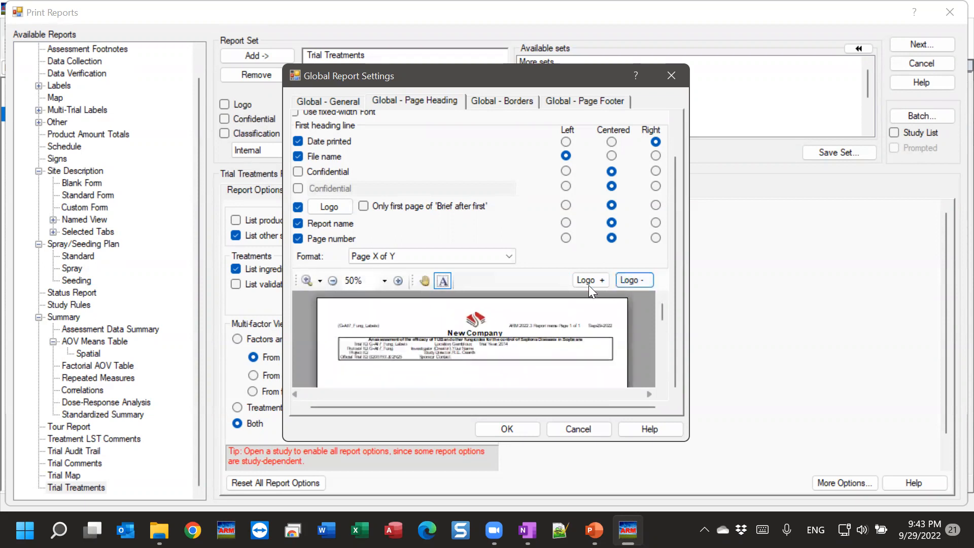
Step: Set the printed date's position to Left and check the first heading line in the preview at 100%
{"action": "left_click", "coordinate": [397, 282]}
{"action": "left_click", "coordinate": [397, 282]}
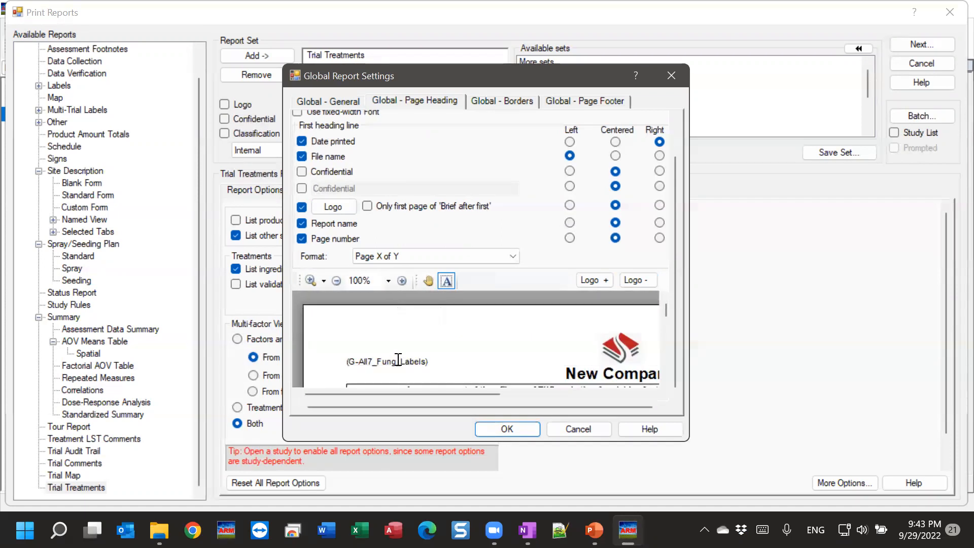
{"action": "left_click_drag", "start_coordinate": [496, 393], "coordinate": [553, 392]}
{"action": "left_click", "coordinate": [569, 142]}
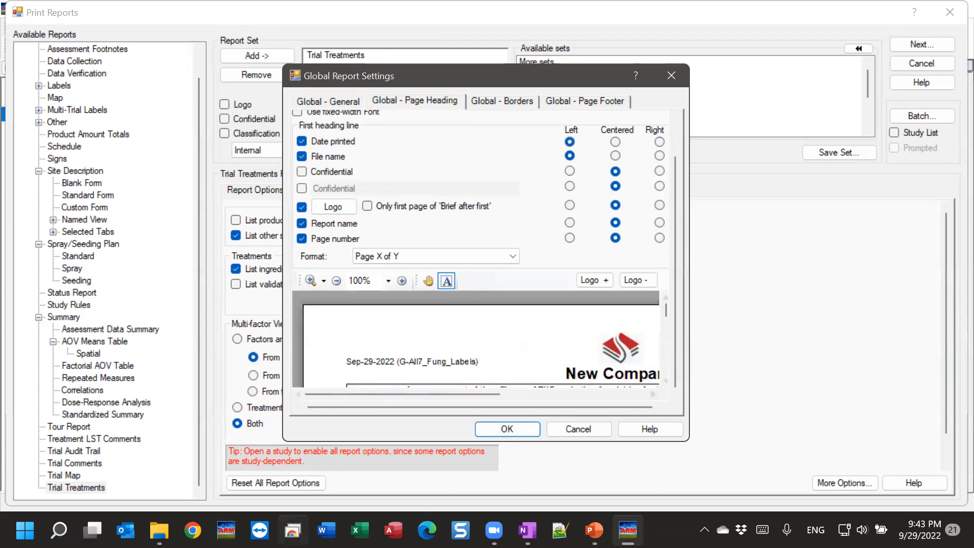
{"action": "left_click_drag", "start_coordinate": [466, 394], "coordinate": [534, 398]}
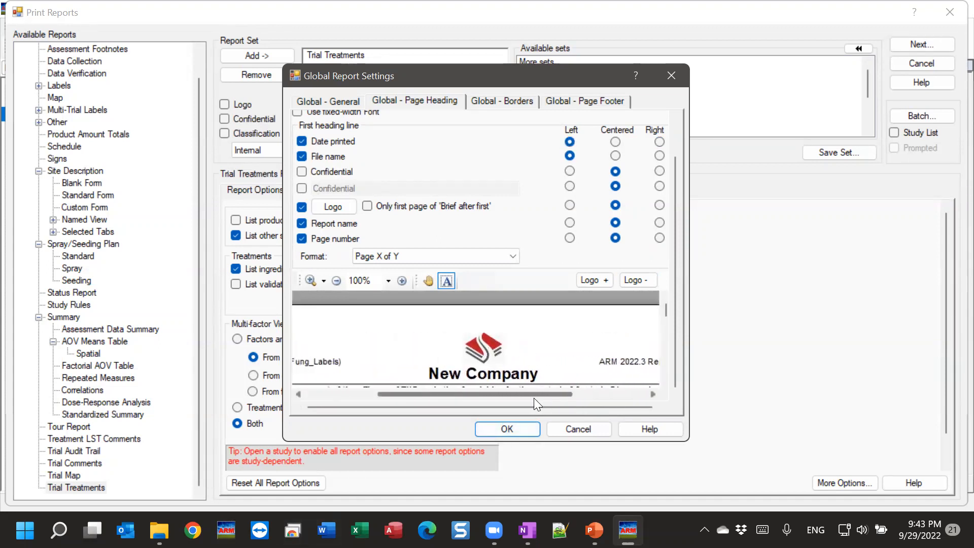
Step: Try the heading logo at Left, return it to Centered, and check the heading in the preview at 50%
{"action": "left_click", "coordinate": [569, 206]}
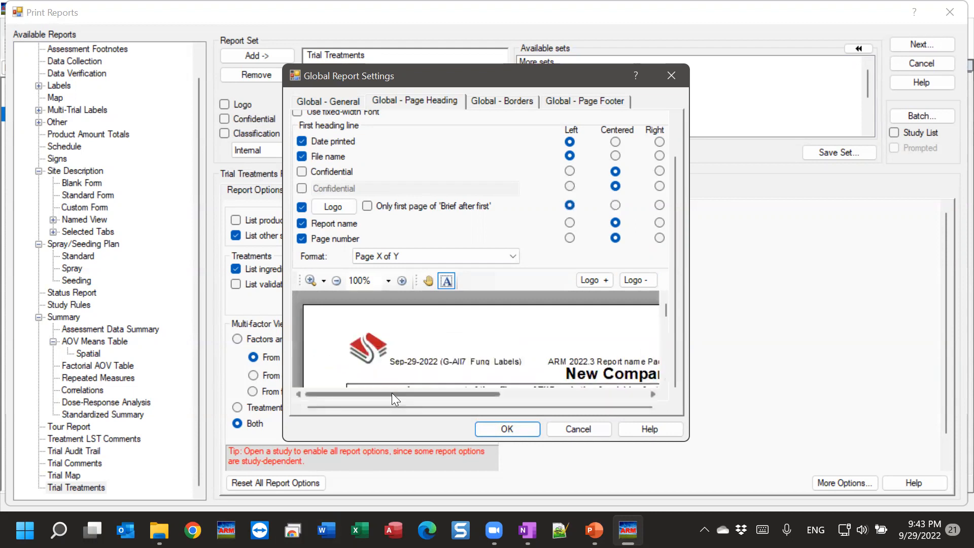
{"action": "left_click_drag", "start_coordinate": [394, 395], "coordinate": [375, 392]}
{"action": "left_click", "coordinate": [616, 205]}
{"action": "left_click_drag", "start_coordinate": [455, 396], "coordinate": [564, 396]}
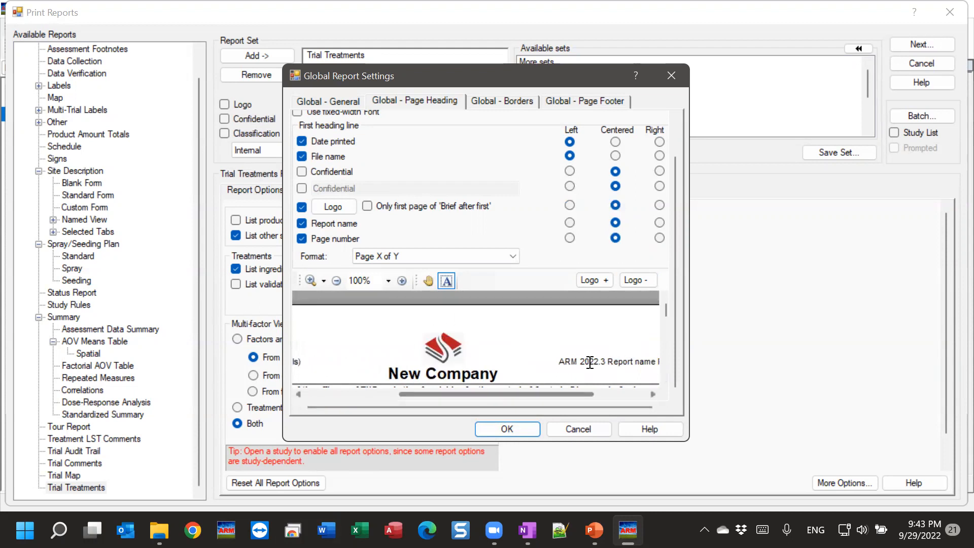
{"action": "left_click", "coordinate": [337, 281]}
{"action": "left_click", "coordinate": [337, 281]}
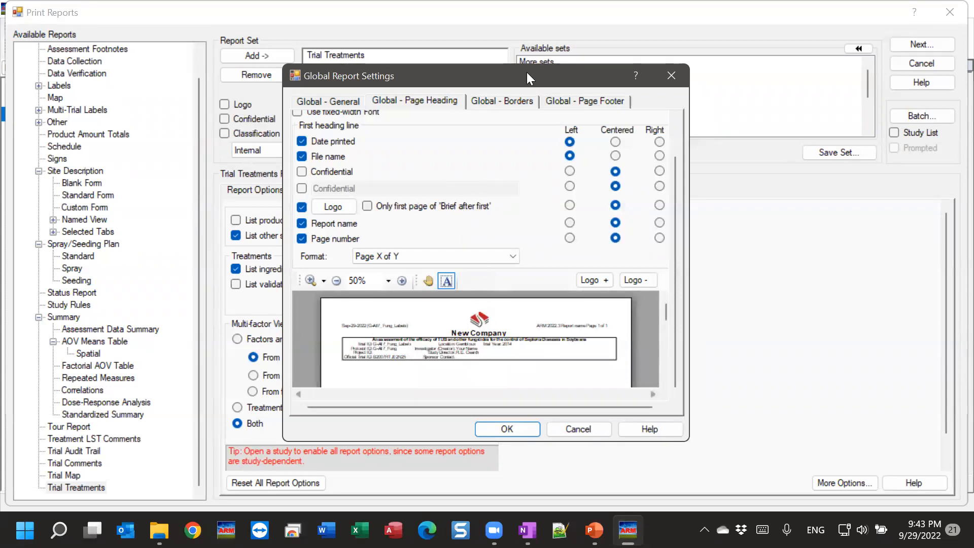
Step: Review the global borders and page footer settings and cancel the global report settings
{"action": "left_click_drag", "start_coordinate": [528, 77], "coordinate": [538, 191]}
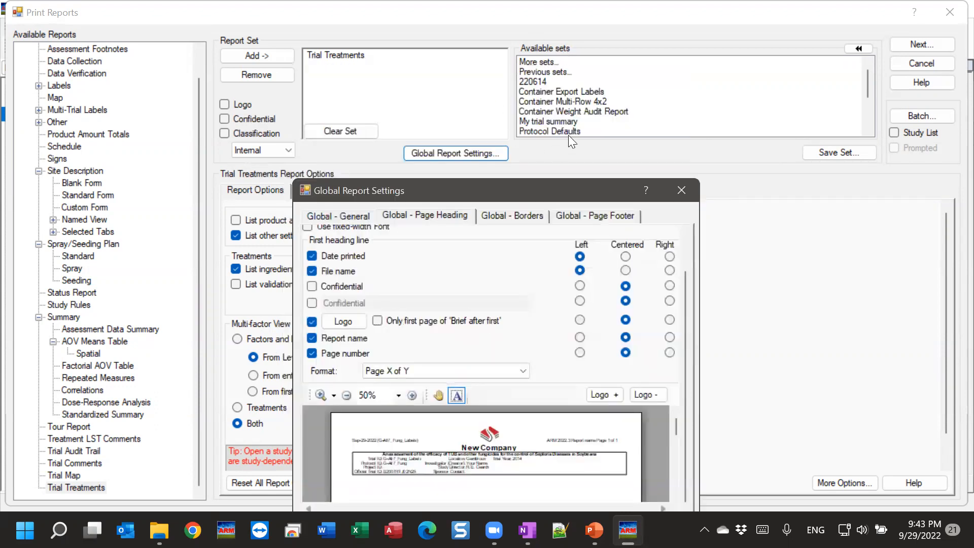
{"action": "left_click_drag", "start_coordinate": [543, 189], "coordinate": [542, 101]}
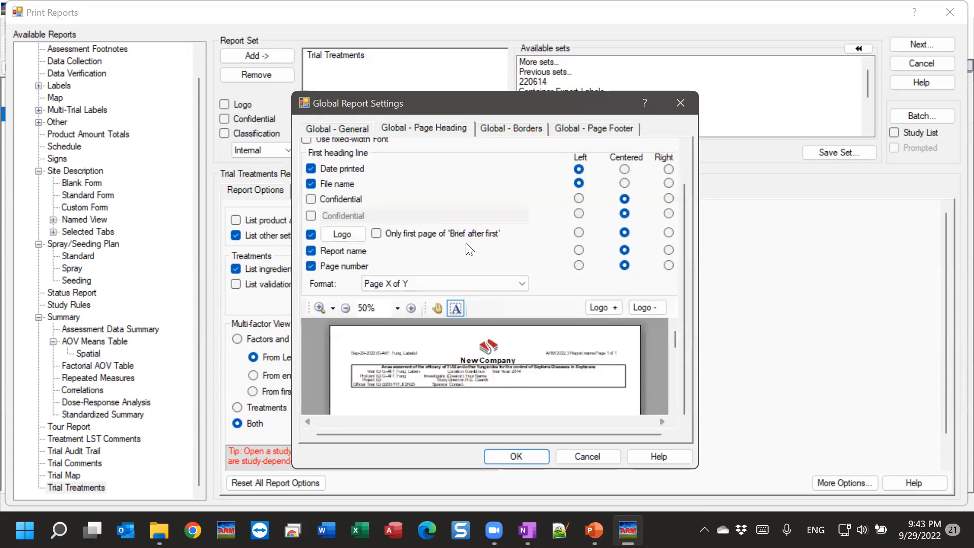
{"action": "left_click", "coordinate": [523, 128]}
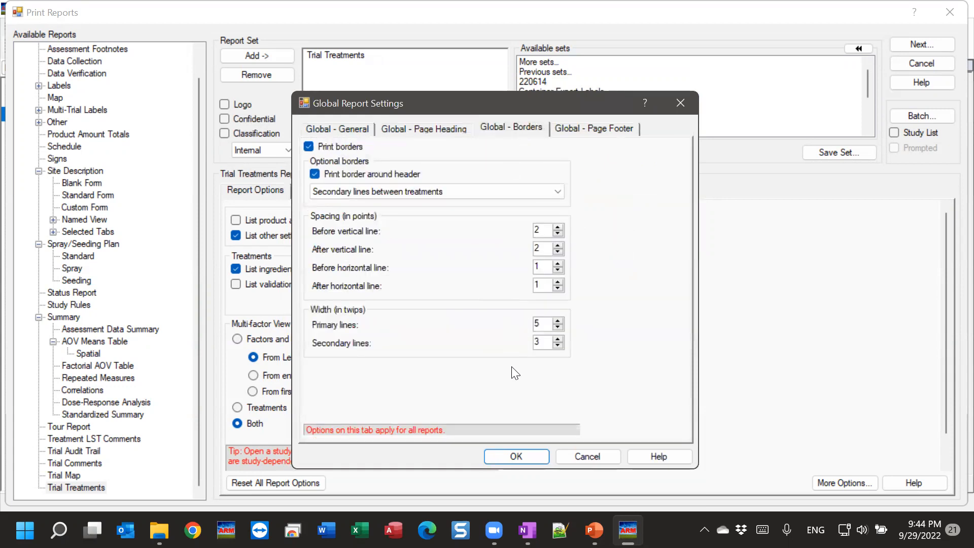
{"action": "left_click", "coordinate": [592, 127]}
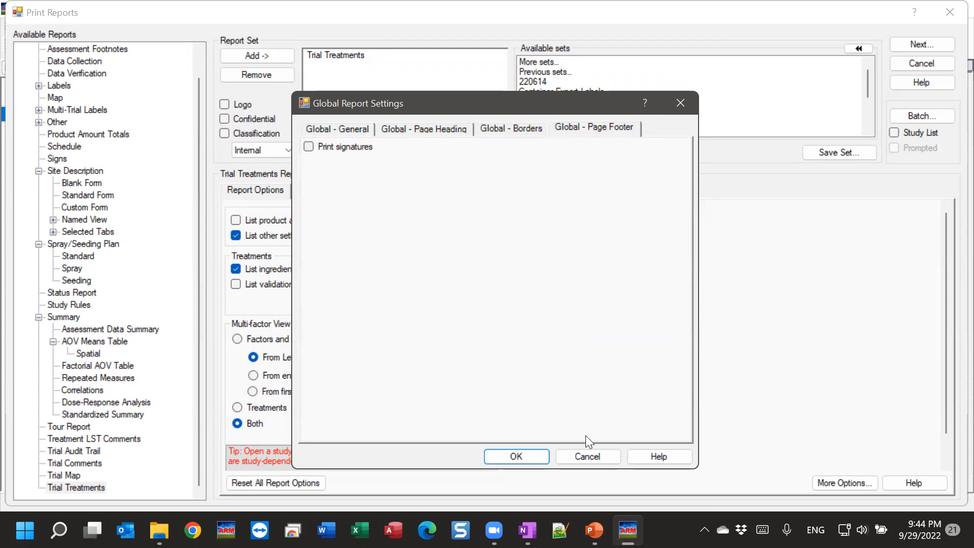
{"action": "left_click", "coordinate": [585, 457]}
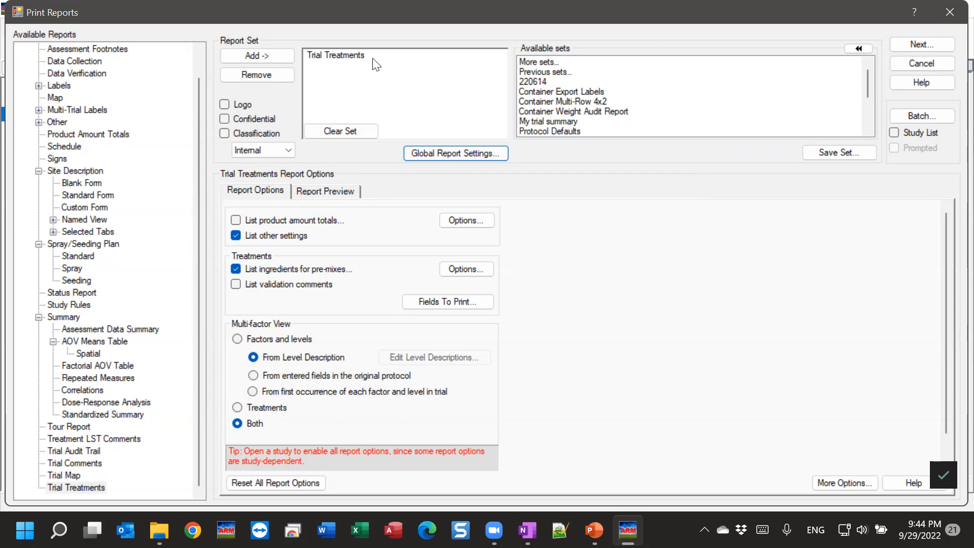
Step: Clear the report set and review the full AOV Means Table options, including General Summary, closing them without changes
{"action": "left_click", "coordinate": [351, 132]}
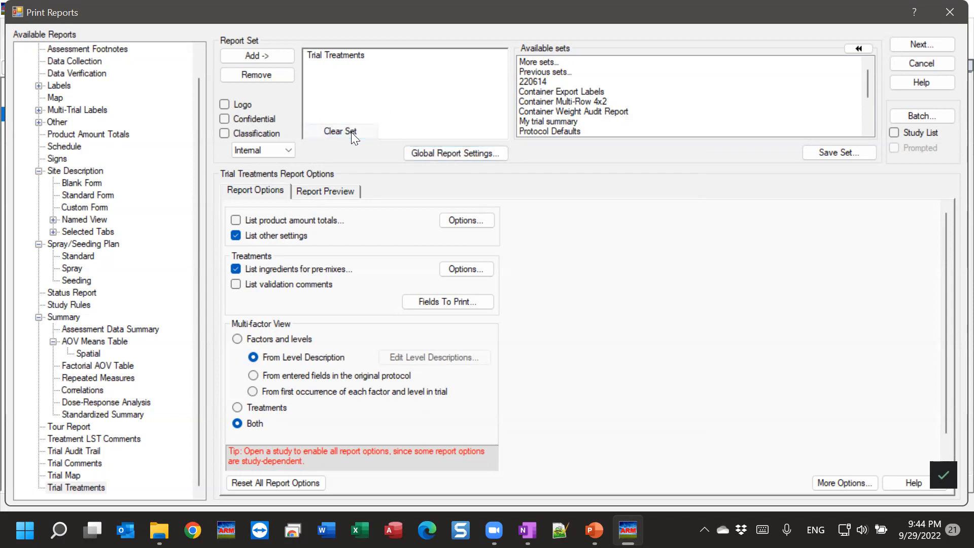
{"action": "left_click", "coordinate": [74, 341]}
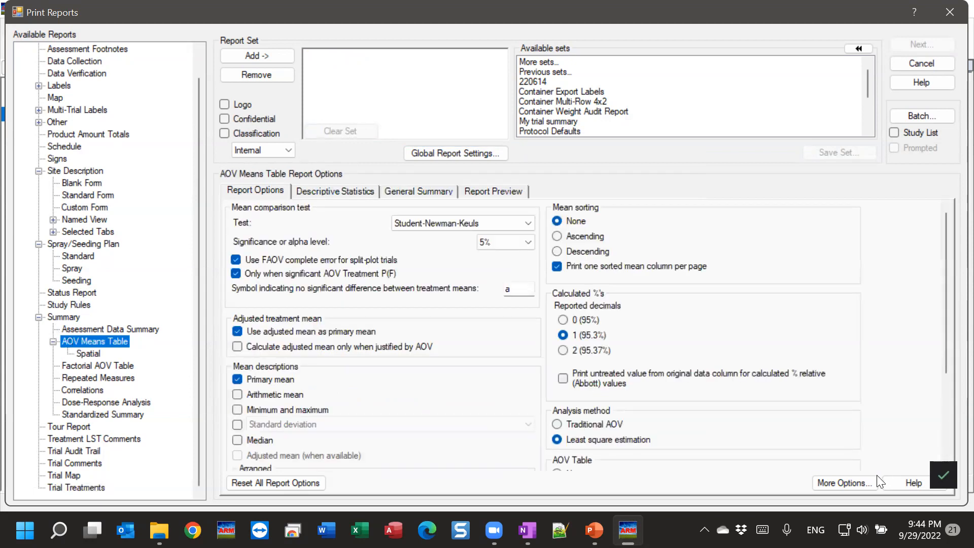
{"action": "left_click", "coordinate": [853, 483]}
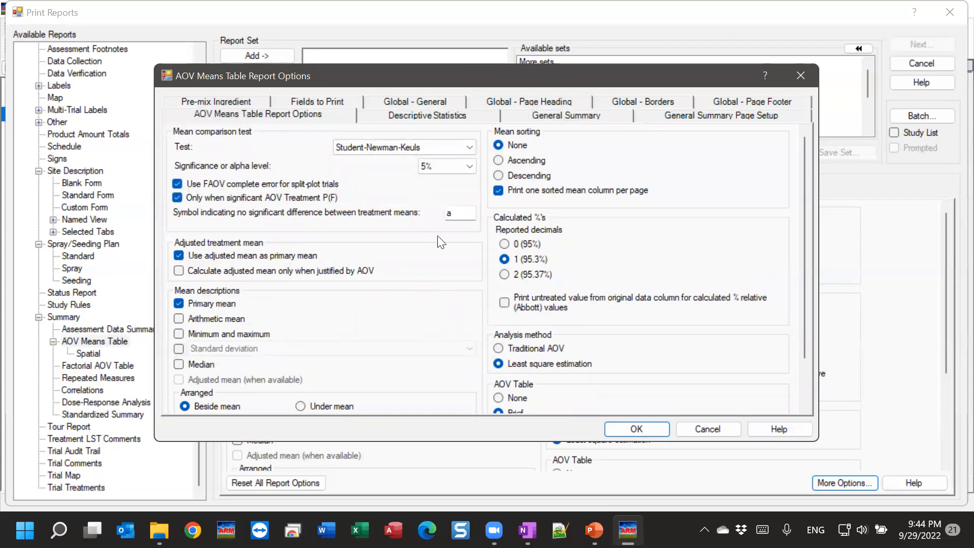
{"action": "left_click", "coordinate": [552, 113]}
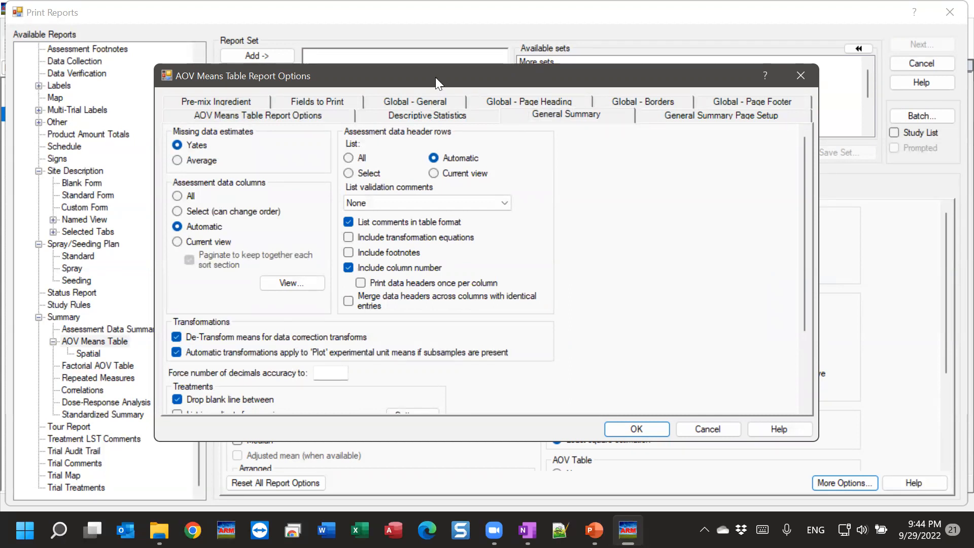
{"action": "left_click_drag", "start_coordinate": [436, 77], "coordinate": [477, 84]}
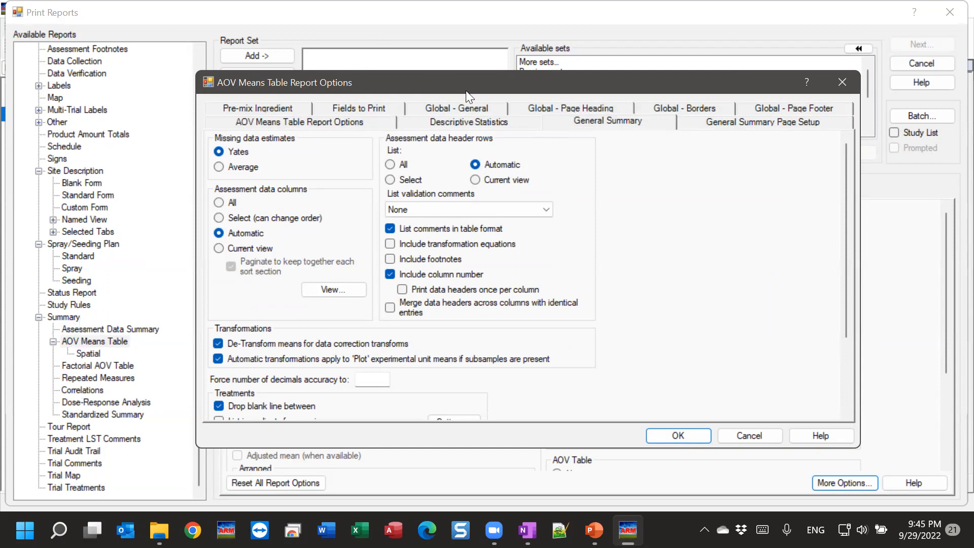
{"action": "left_click", "coordinate": [843, 82]}
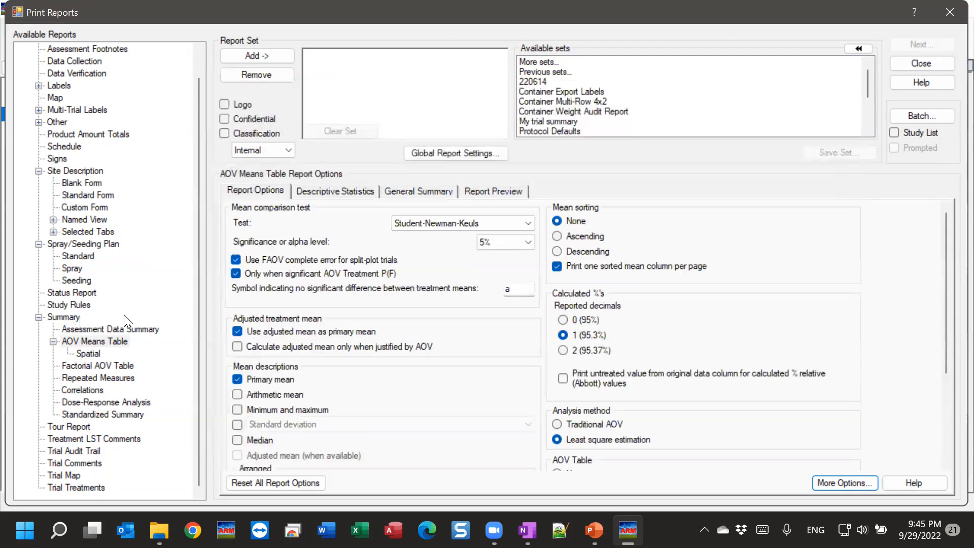
Step: Add the Assessment Data Summary report to the report set and compare its options with those of the AOV Means Table
{"action": "left_click", "coordinate": [114, 327]}
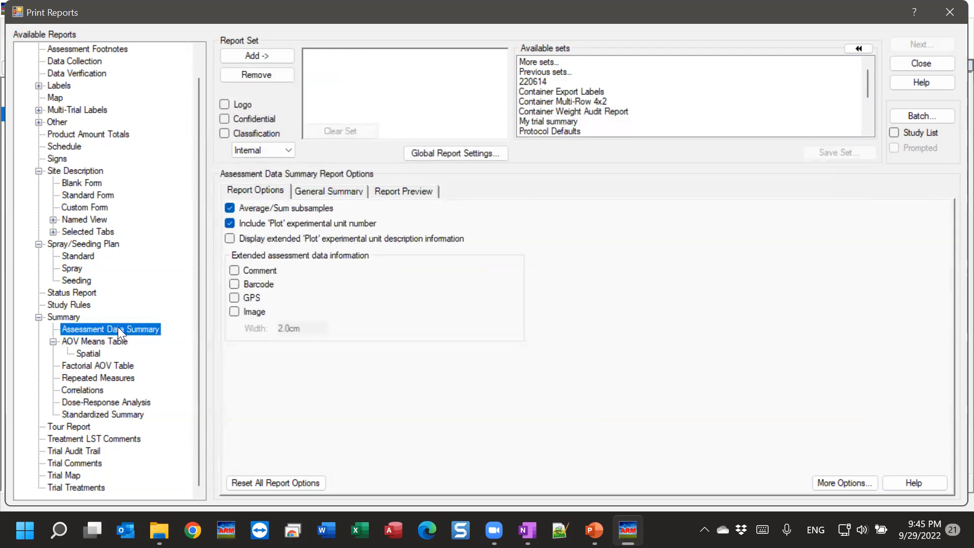
{"action": "double_click", "coordinate": [118, 329]}
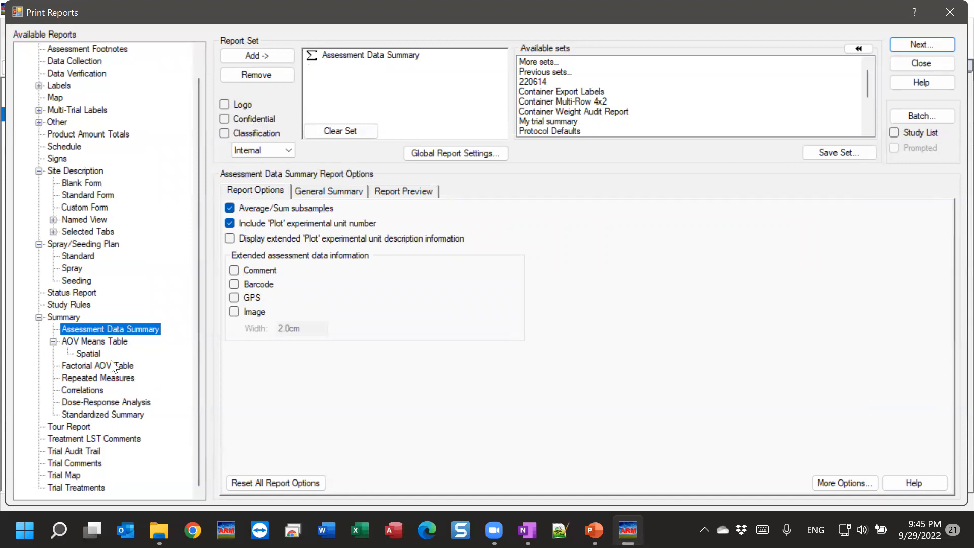
{"action": "left_click", "coordinate": [66, 316]}
{"action": "left_click", "coordinate": [84, 328]}
{"action": "left_click", "coordinate": [79, 341]}
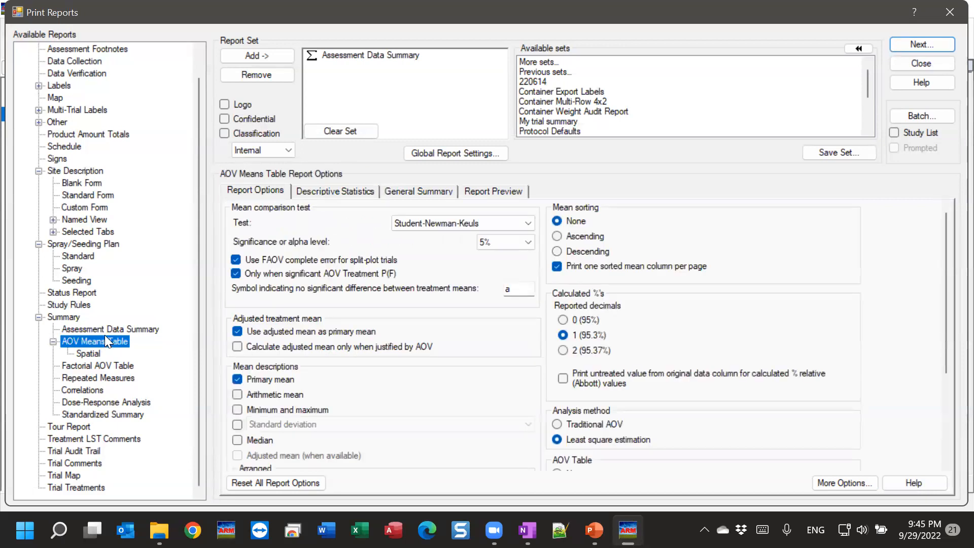
{"action": "left_click", "coordinate": [105, 331]}
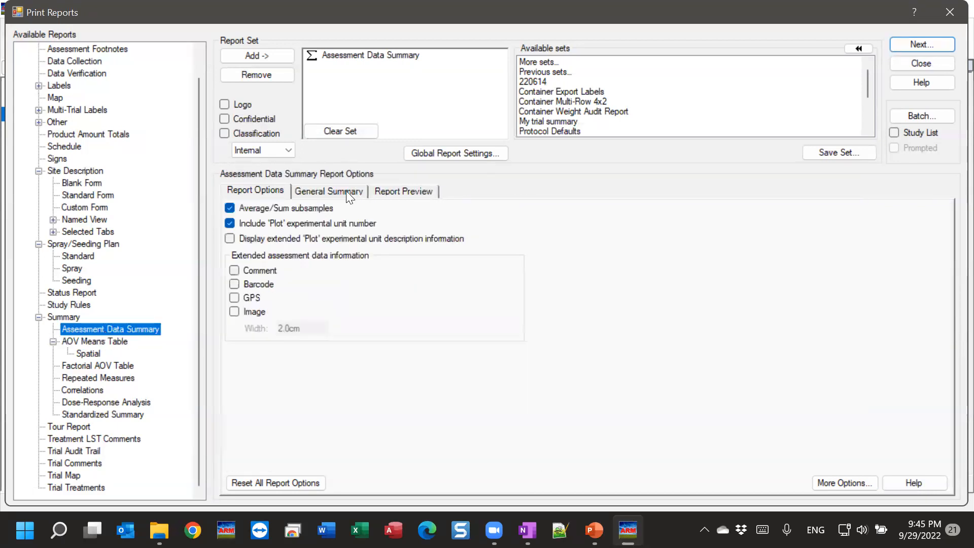
Step: Set the assessment data columns to Select (can change order) in the Assessment Data Summary's General Summary options
{"action": "left_click", "coordinate": [335, 190]}
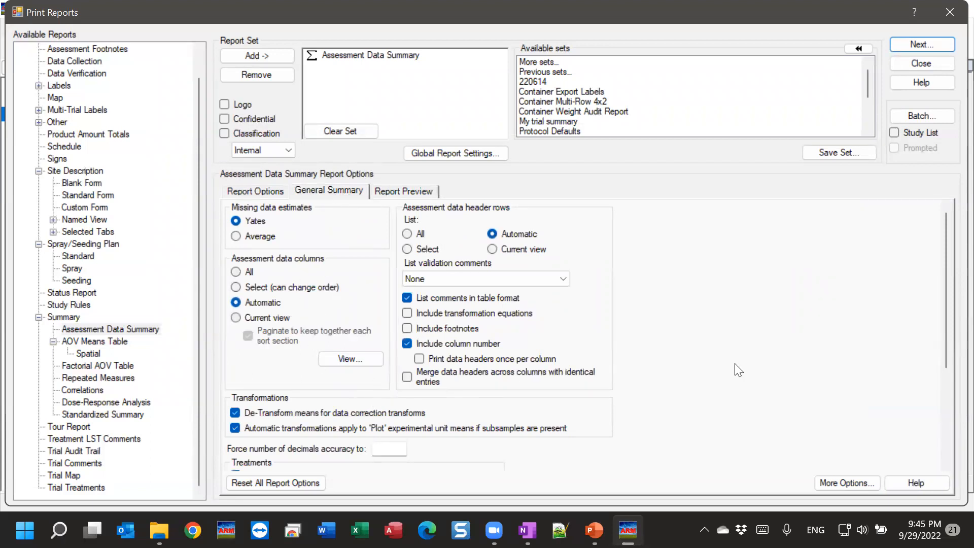
{"action": "left_click_drag", "start_coordinate": [944, 256], "coordinate": [949, 255]}
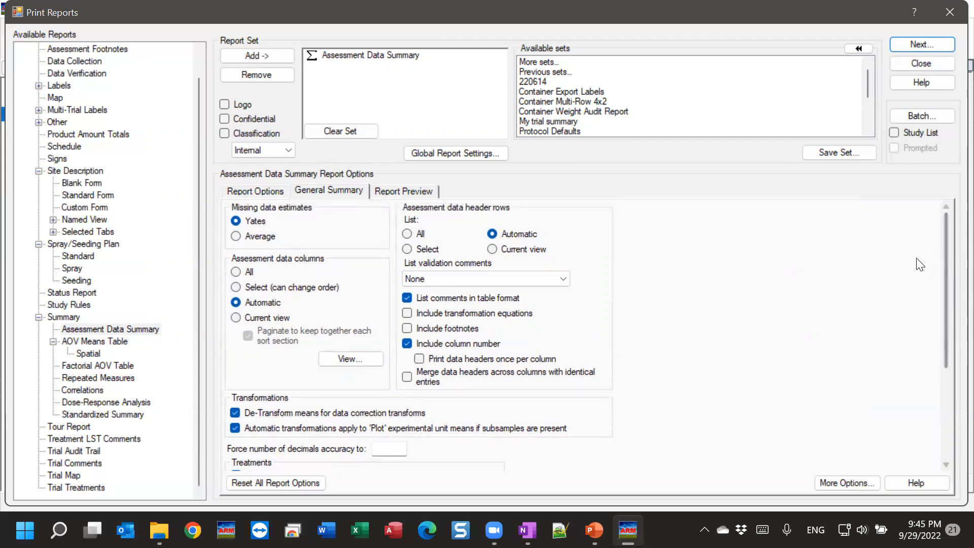
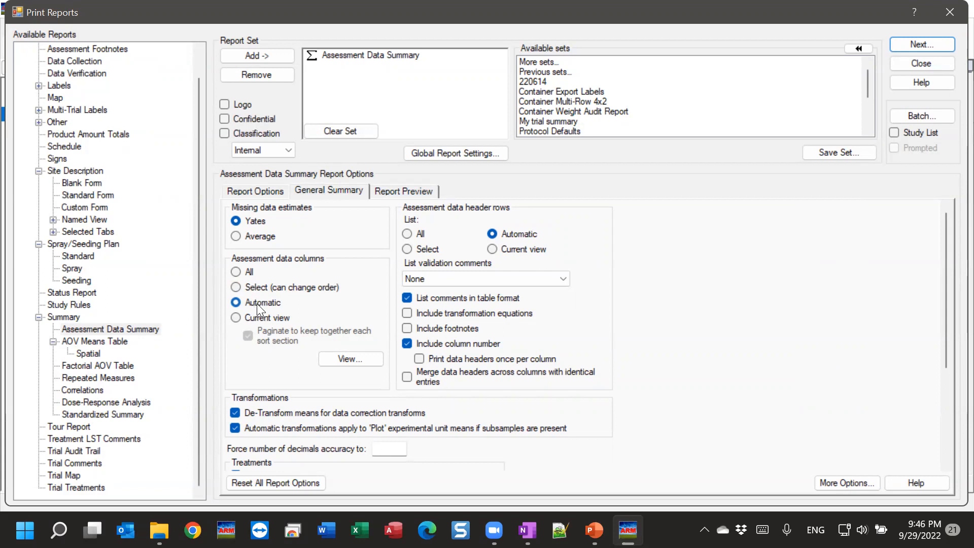
{"action": "left_click", "coordinate": [249, 275]}
{"action": "left_click_drag", "start_coordinate": [225, 4], "coordinate": [224, 26]}
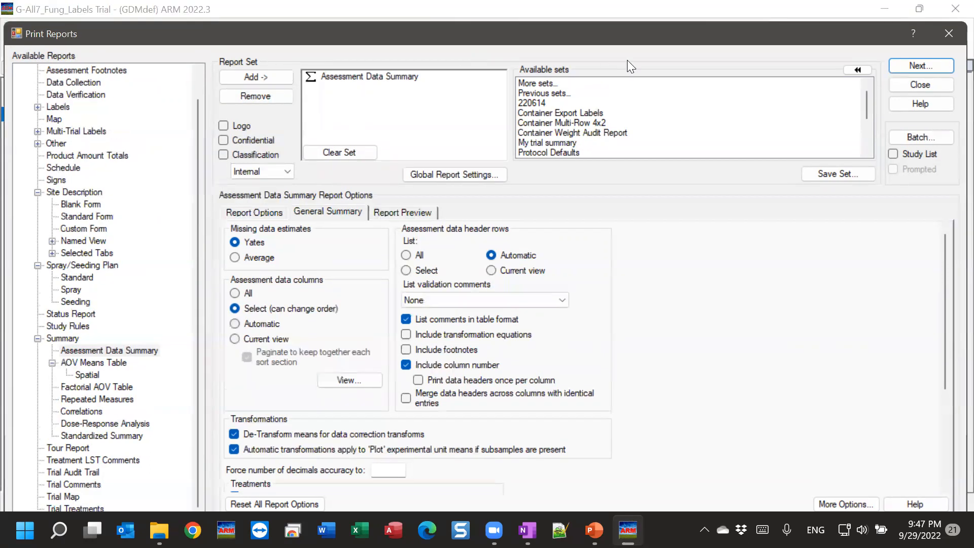
Step: Close the report window and examine the column header rows in the trial's Assessment Data
{"action": "left_click", "coordinate": [941, 34]}
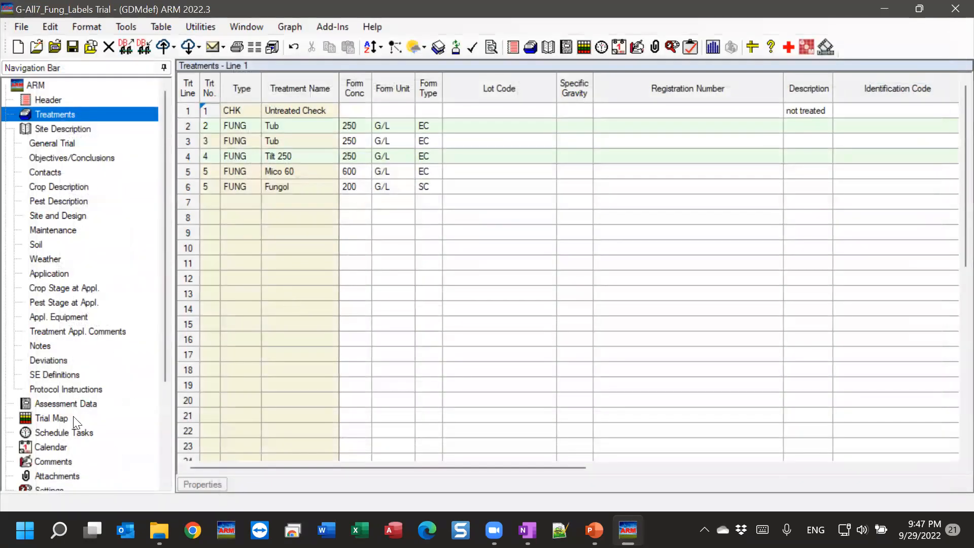
{"action": "left_click", "coordinate": [78, 404]}
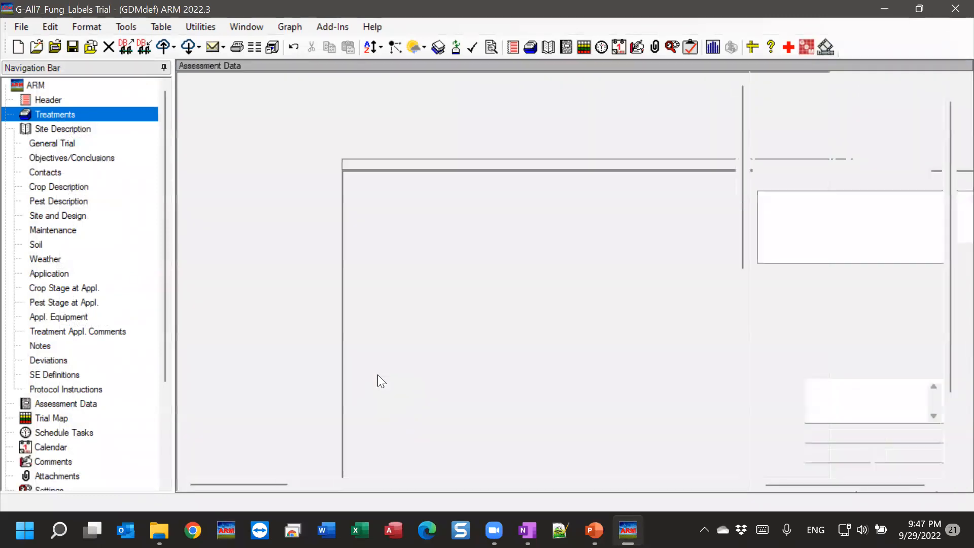
{"action": "left_click_drag", "start_coordinate": [274, 100], "coordinate": [277, 251]}
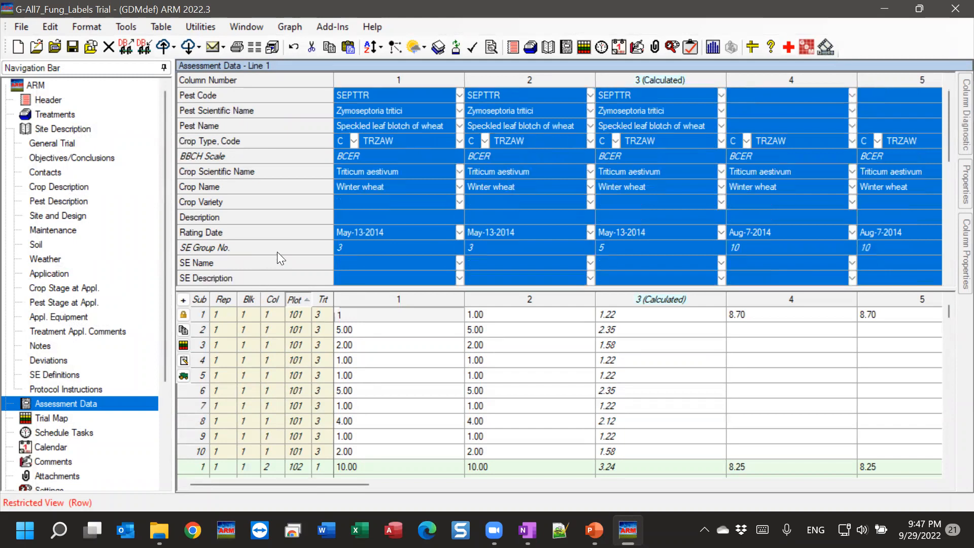
{"action": "left_click", "coordinate": [379, 216]}
{"action": "scroll", "coordinate": [372, 256], "scroll_direction": "down", "scroll_amount": 3}
{"action": "scroll", "coordinate": [375, 262], "scroll_direction": "down", "scroll_amount": 1}
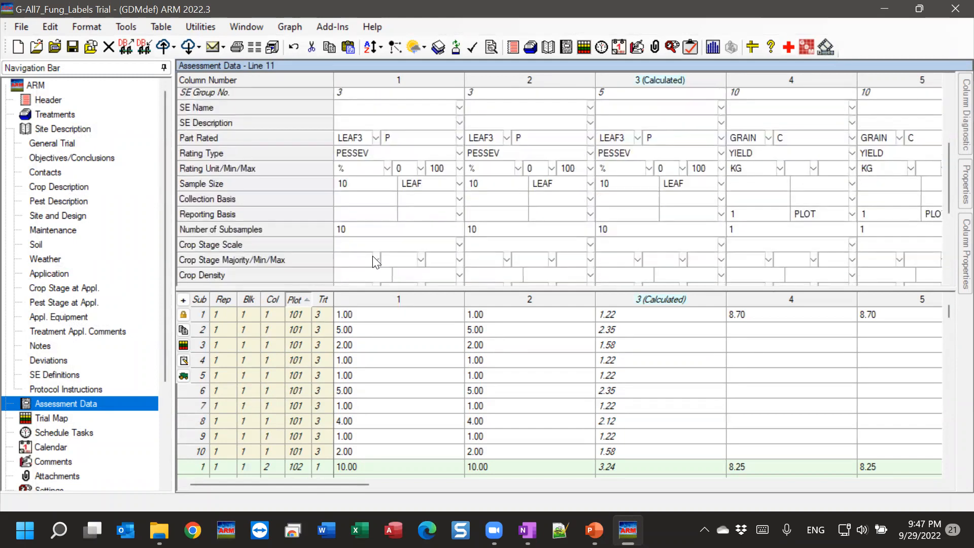
{"action": "scroll", "coordinate": [373, 243], "scroll_direction": "down", "scroll_amount": 4}
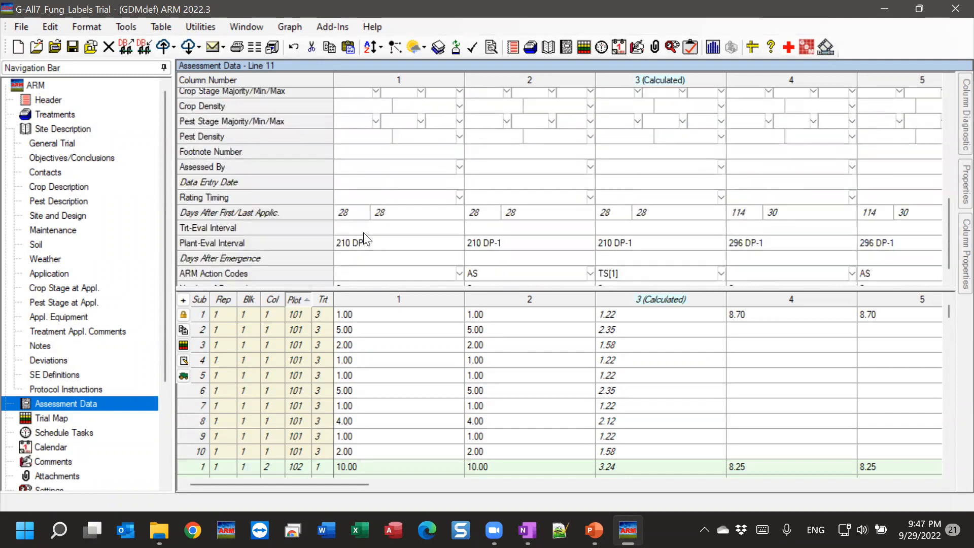
{"action": "scroll", "coordinate": [369, 239], "scroll_direction": "down", "scroll_amount": 1}
{"action": "scroll", "coordinate": [369, 246], "scroll_direction": "up", "scroll_amount": 6}
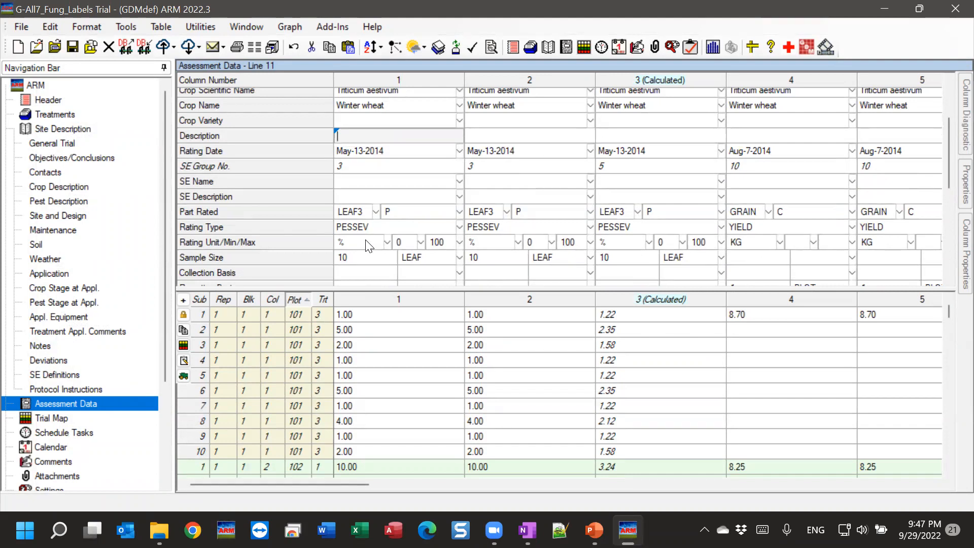
Step: Set the assessment data header rows and columns to Current view in the Assessment Data Summary's General Summary options, and close the report window
{"action": "left_click", "coordinate": [237, 47]}
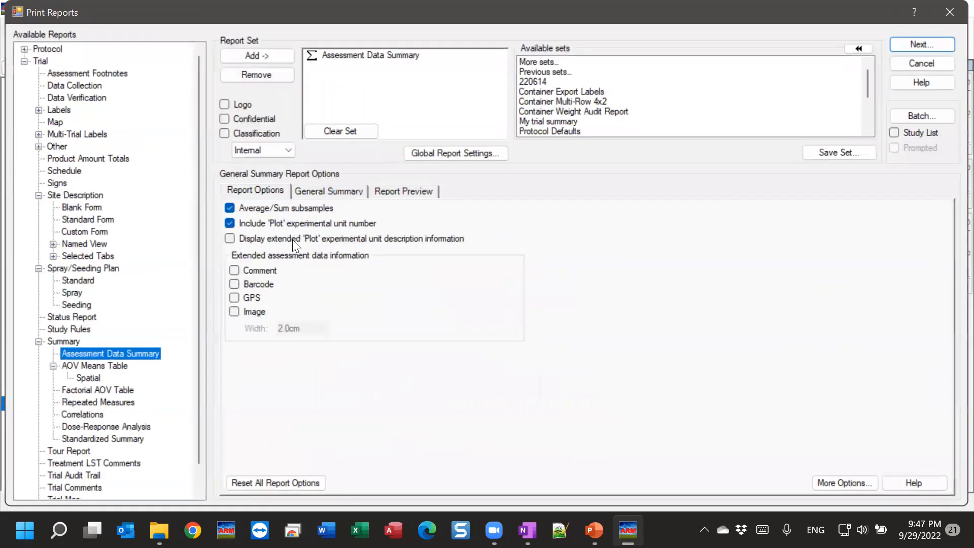
{"action": "left_click", "coordinate": [316, 190]}
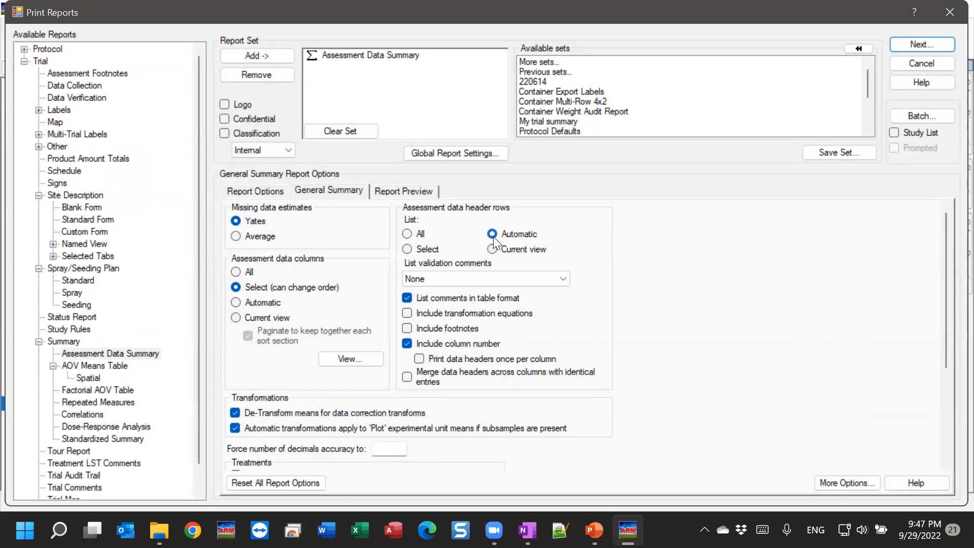
{"action": "left_click", "coordinate": [426, 250]}
{"action": "left_click", "coordinate": [510, 250]}
{"action": "left_click", "coordinate": [268, 318]}
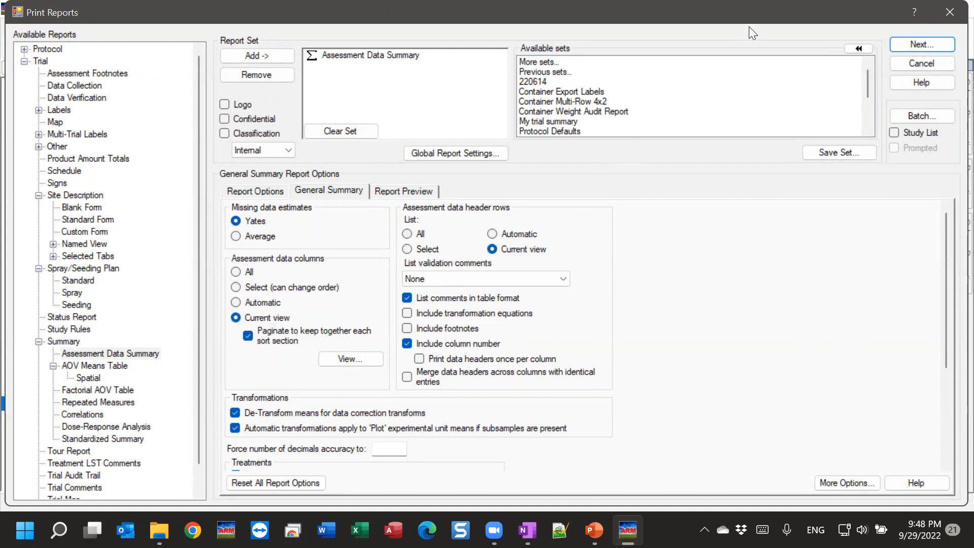
{"action": "left_click_drag", "start_coordinate": [749, 18], "coordinate": [731, 23]}
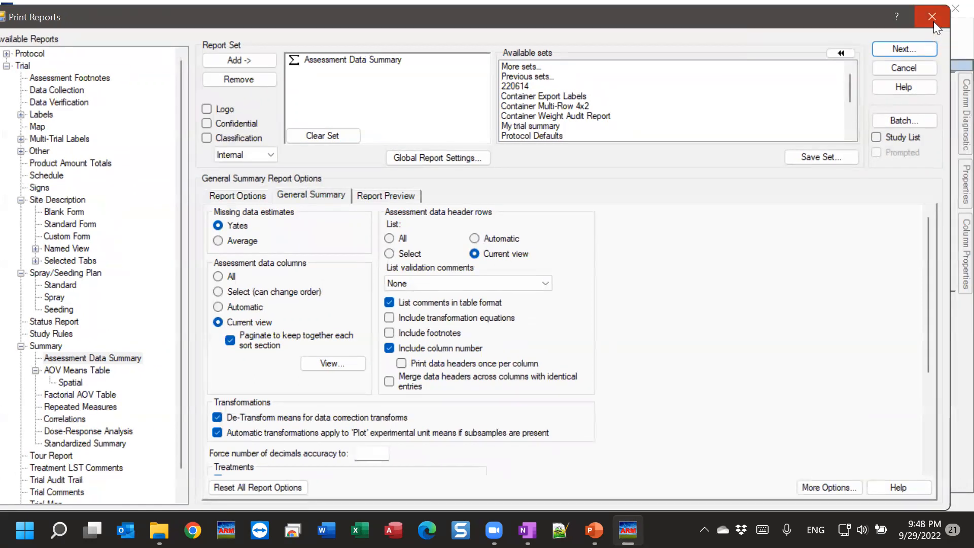
{"action": "left_click", "coordinate": [934, 22]}
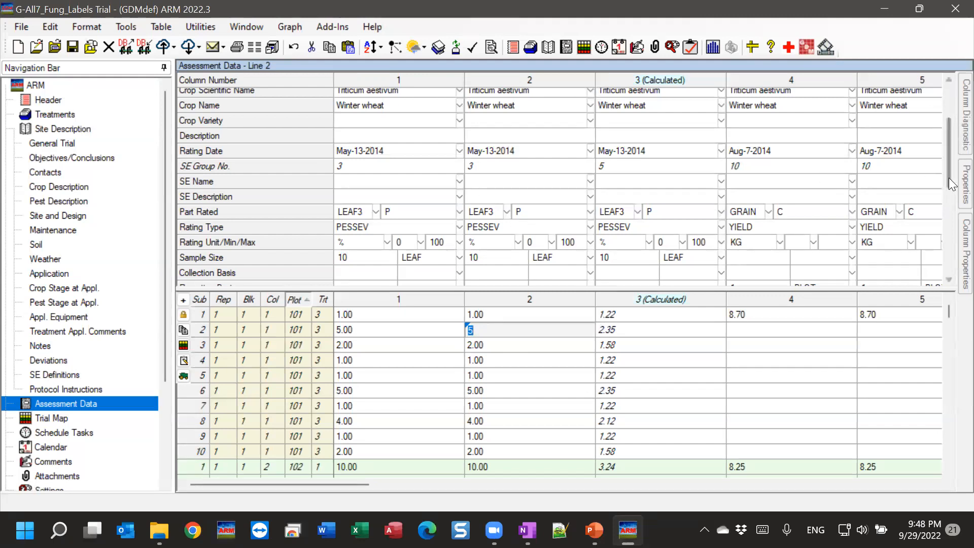
Step: Review the Assessment Data View options, including the column filter, and cancel them without changes
{"action": "left_click", "coordinate": [965, 184]}
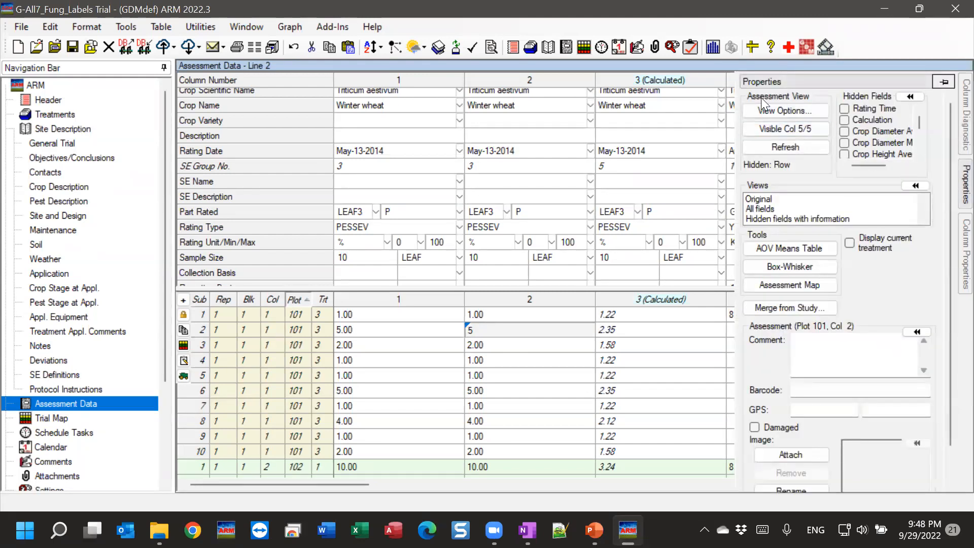
{"action": "left_click", "coordinate": [779, 107]}
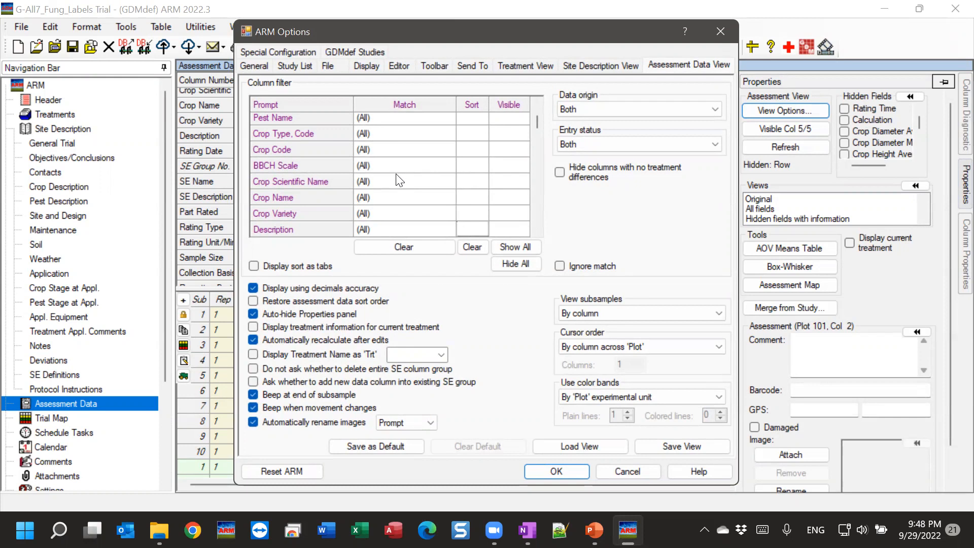
{"action": "left_click", "coordinate": [625, 471]}
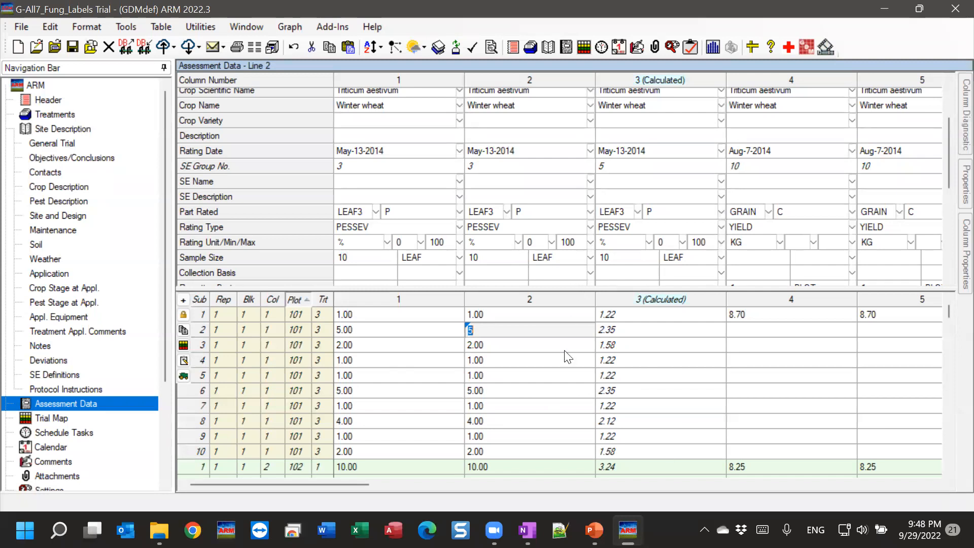
{"action": "left_click", "coordinate": [542, 375]}
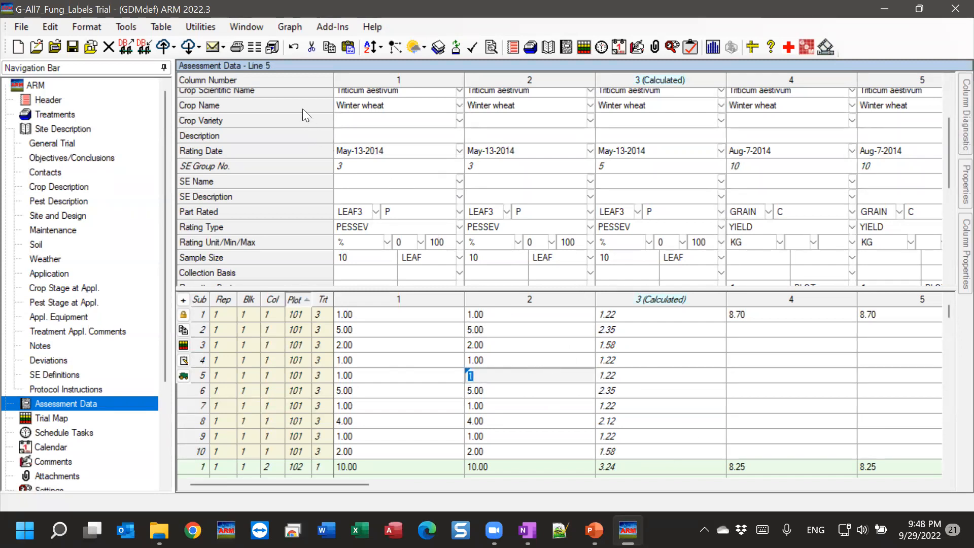
Step: Reopen the report options and set both the assessment data columns and header rows to Automatic in General Summary
{"action": "left_click", "coordinate": [237, 50]}
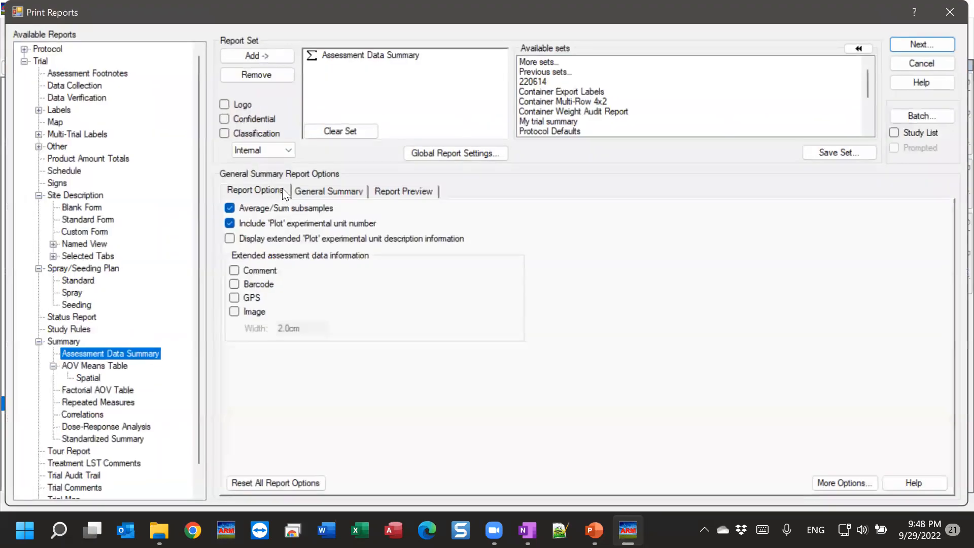
{"action": "left_click", "coordinate": [330, 191]}
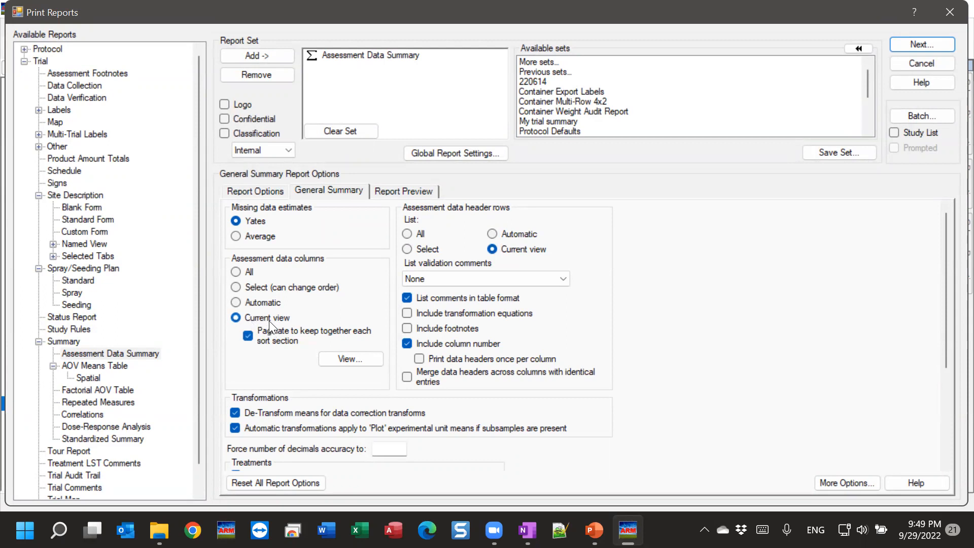
{"action": "left_click", "coordinate": [258, 302]}
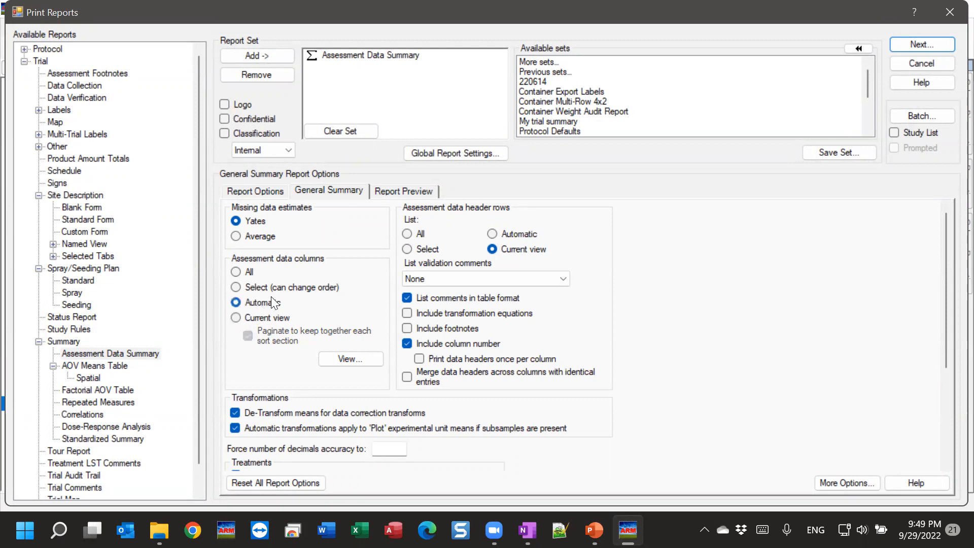
{"action": "left_click", "coordinate": [521, 235]}
Step: Force the number of decimals accuracy to 1, and move the report window aside briefly to check the assessment values behind it
{"action": "left_click_drag", "start_coordinate": [946, 228], "coordinate": [943, 316]}
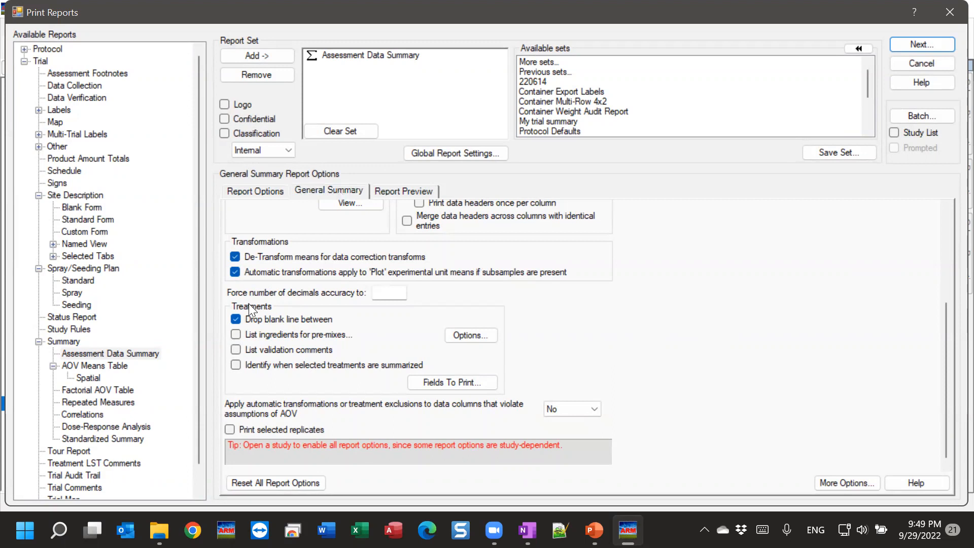
{"action": "left_click", "coordinate": [391, 293]}
{"action": "type", "text": "1"}
{"action": "left_click_drag", "start_coordinate": [748, 12], "coordinate": [737, 440]}
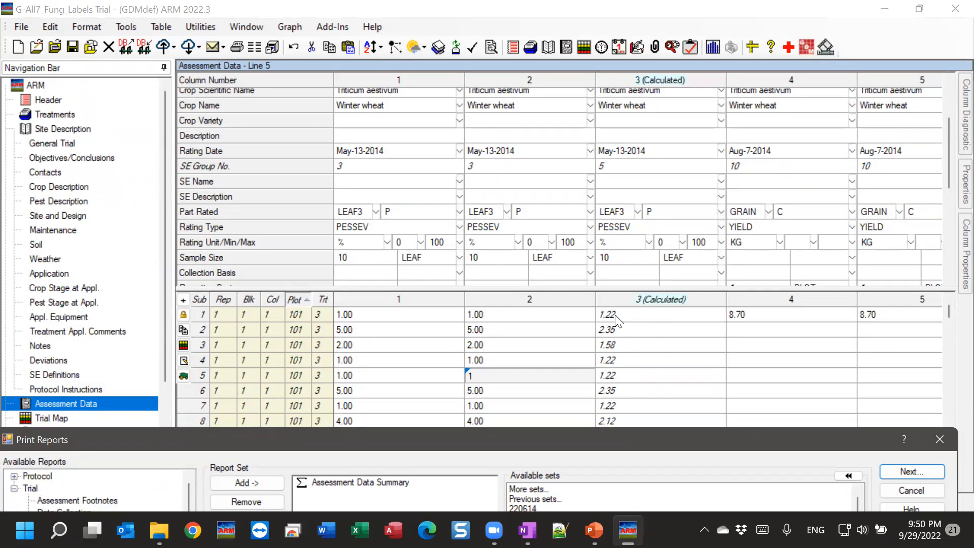
{"action": "double_click", "coordinate": [615, 438]}
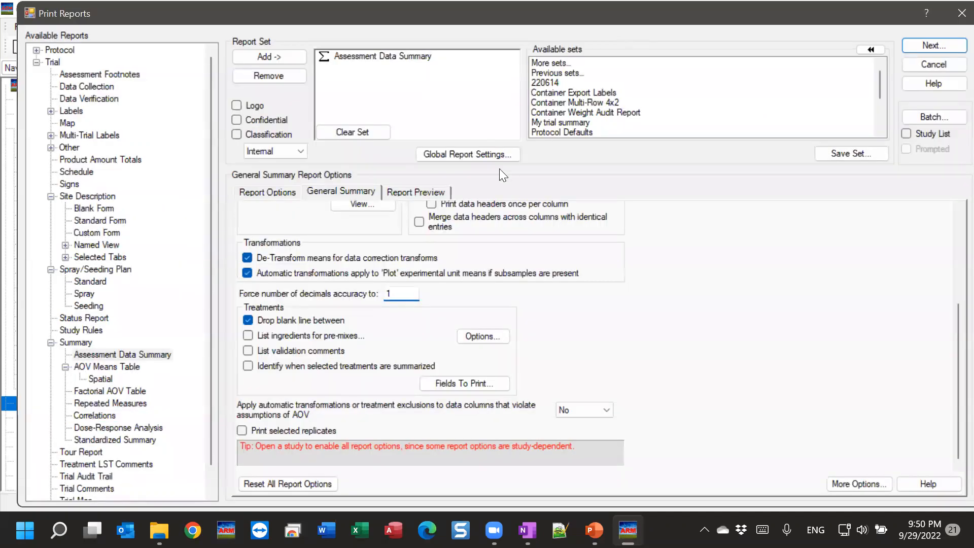
Step: Preview the Assessment Data Summary's treatment values and recheck the forced decimals accuracy in General Summary
{"action": "left_click", "coordinate": [433, 191]}
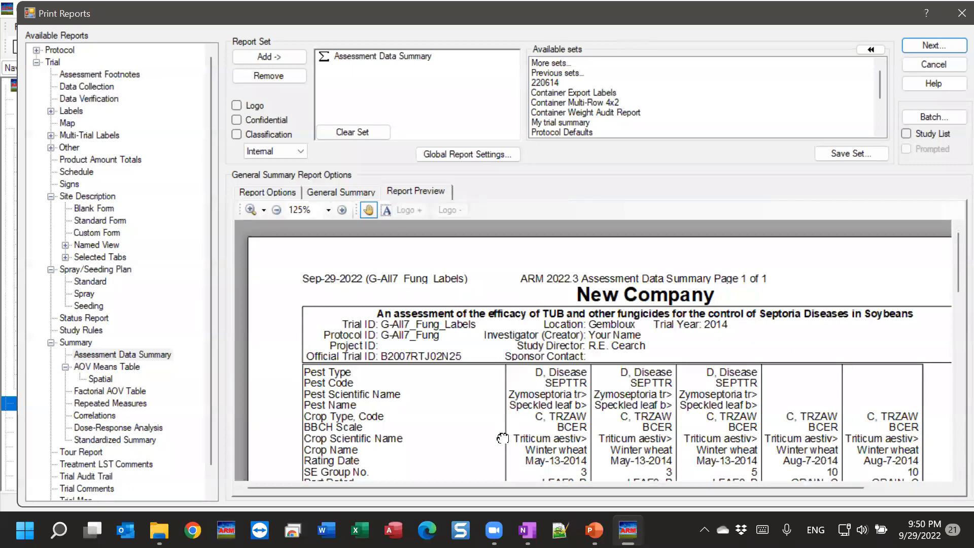
{"action": "scroll", "coordinate": [500, 406], "scroll_direction": "down", "scroll_amount": 3}
{"action": "left_click_drag", "start_coordinate": [496, 430], "coordinate": [500, 288]}
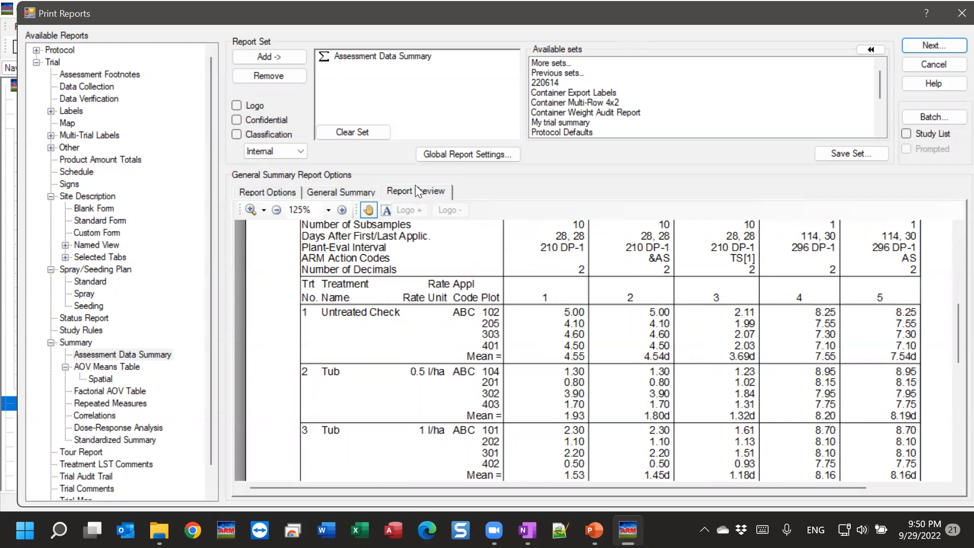
{"action": "left_click", "coordinate": [330, 191]}
{"action": "double_click", "coordinate": [401, 450]}
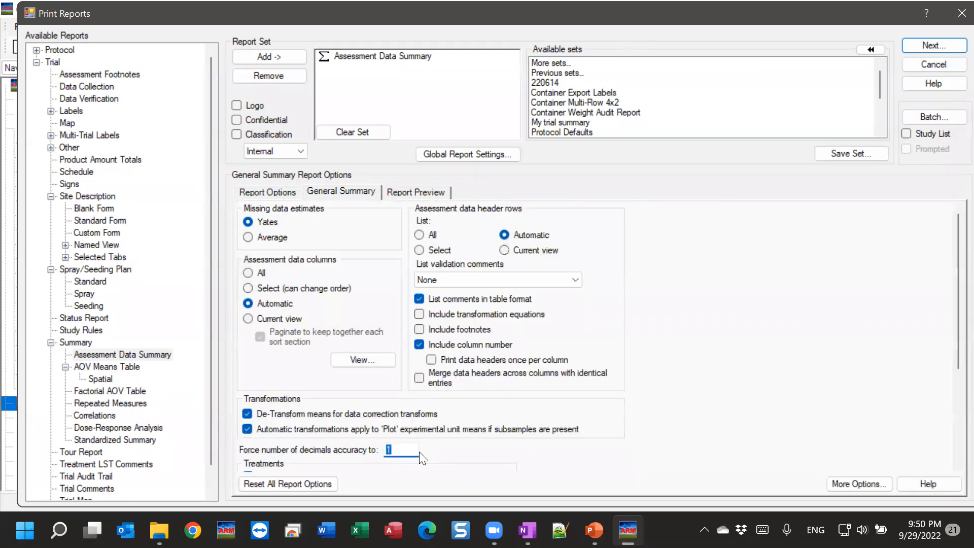
Step: Enlarge the report preview to 200% and examine the Number of Decimals row and the treatment values across all five data columns
{"action": "left_click", "coordinate": [421, 190]}
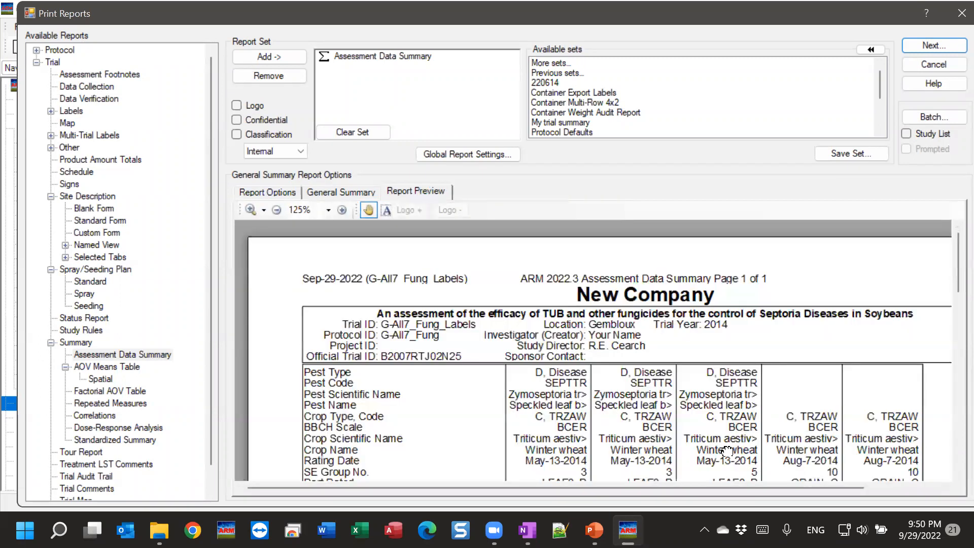
{"action": "scroll", "coordinate": [706, 321], "scroll_direction": "down", "scroll_amount": 10}
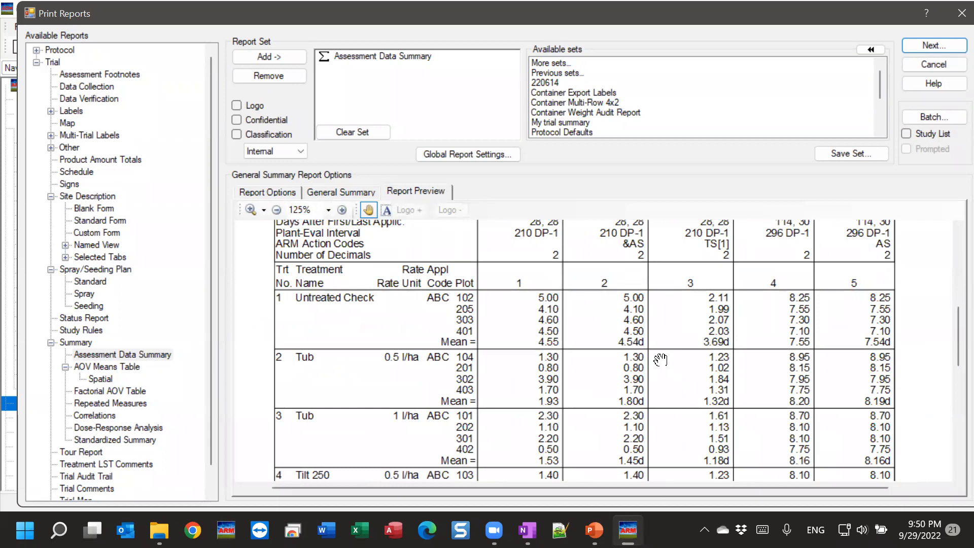
{"action": "left_click", "coordinate": [341, 210]}
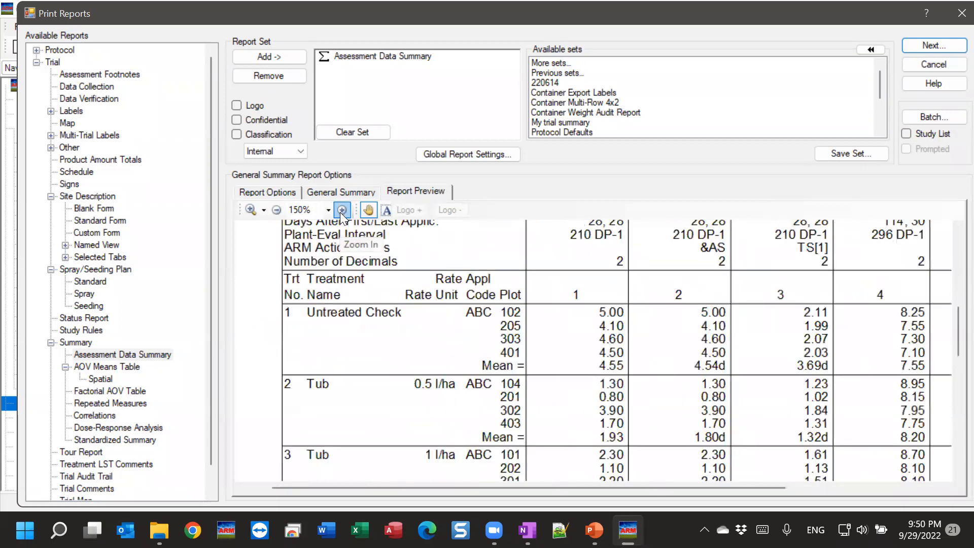
{"action": "left_click", "coordinate": [342, 210]}
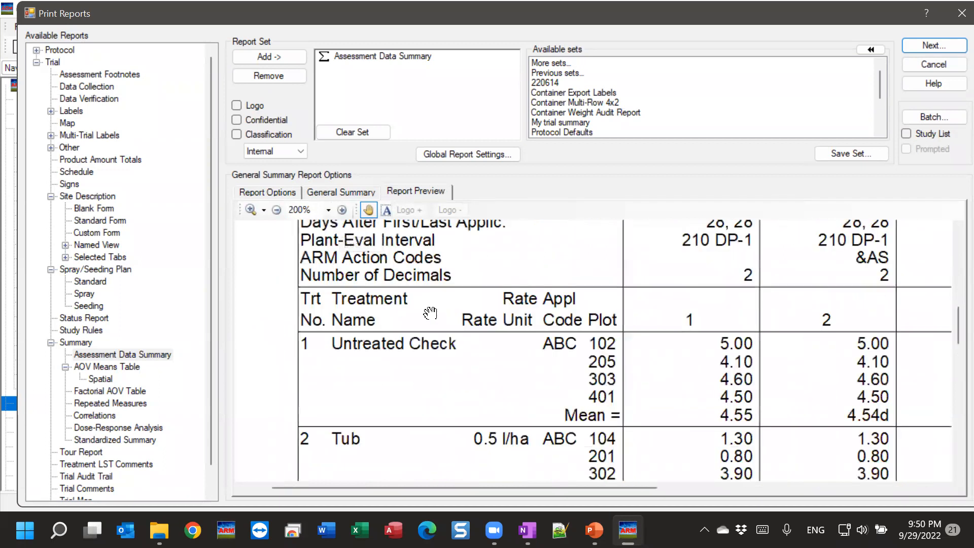
{"action": "left_click_drag", "start_coordinate": [438, 395], "coordinate": [391, 388]}
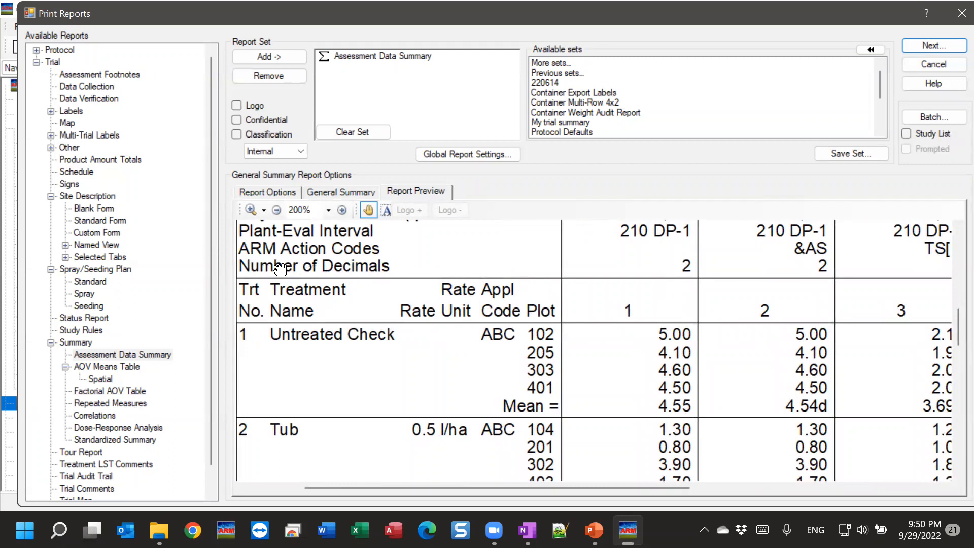
{"action": "left_click_drag", "start_coordinate": [296, 265], "coordinate": [291, 397]}
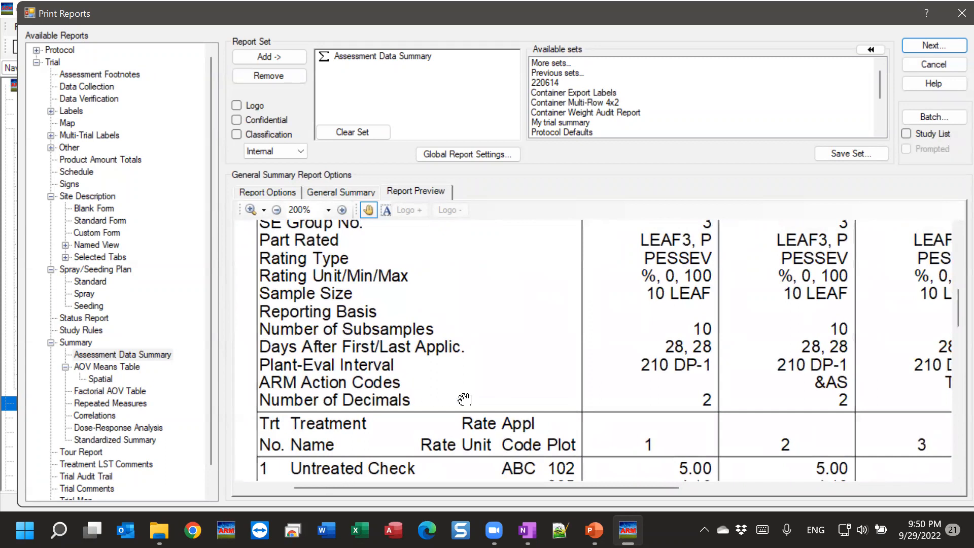
{"action": "left_click_drag", "start_coordinate": [902, 398], "coordinate": [668, 395]}
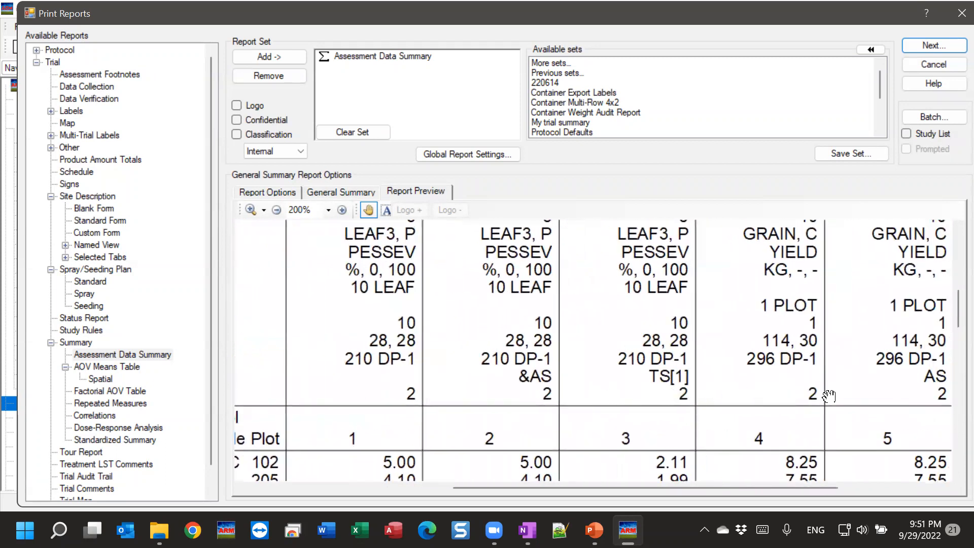
{"action": "left_click_drag", "start_coordinate": [691, 394], "coordinate": [602, 388]}
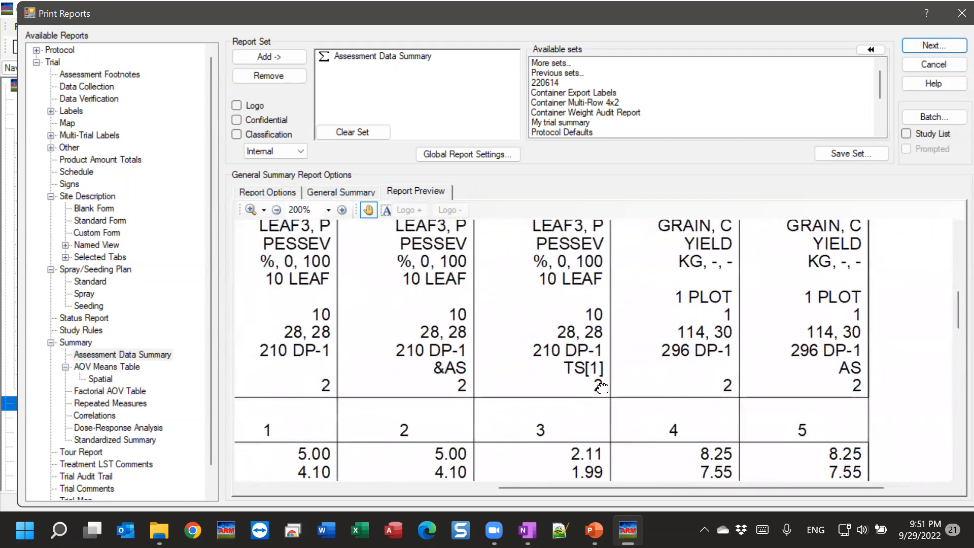
{"action": "scroll", "coordinate": [603, 355], "scroll_direction": "down", "scroll_amount": 2}
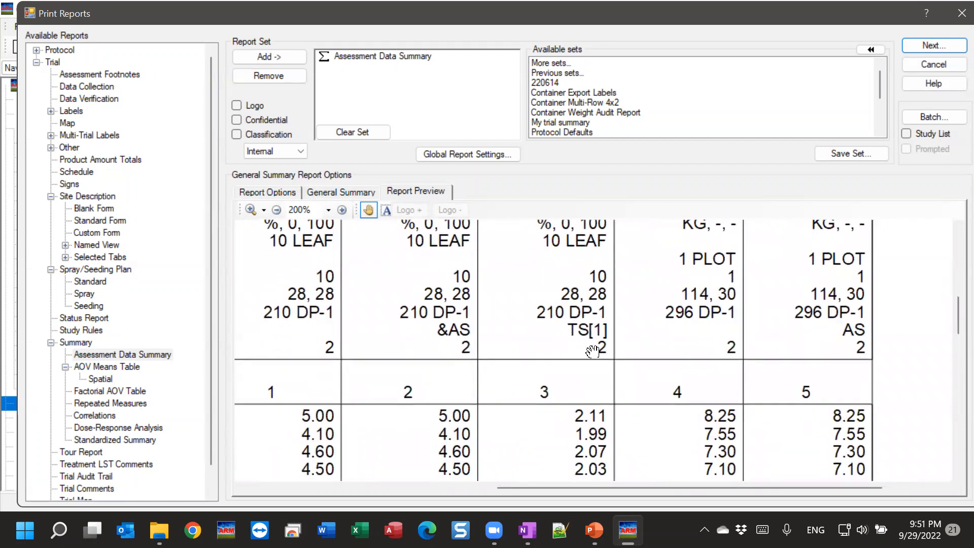
{"action": "scroll", "coordinate": [604, 355], "scroll_direction": "down", "scroll_amount": 5}
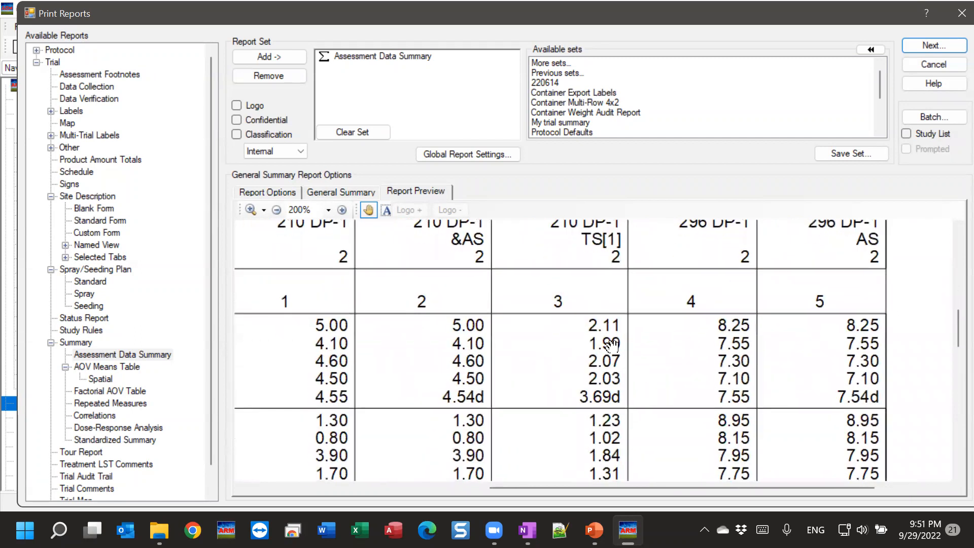
{"action": "left_click_drag", "start_coordinate": [614, 447], "coordinate": [617, 346]}
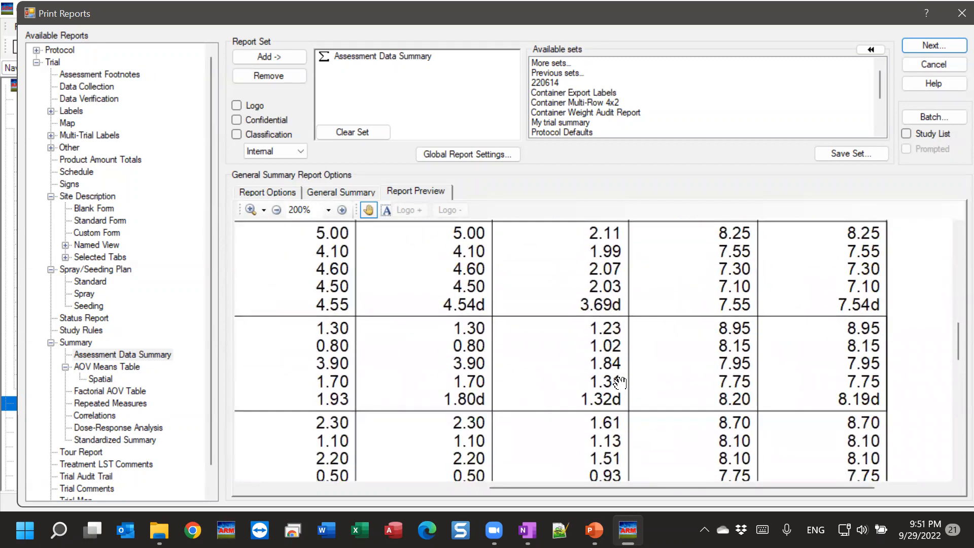
Step: Leave the report preview and clear the Number of Decimals entries for assessment data columns 1 to 4
{"action": "left_click_drag", "start_coordinate": [612, 340], "coordinate": [632, 427]}
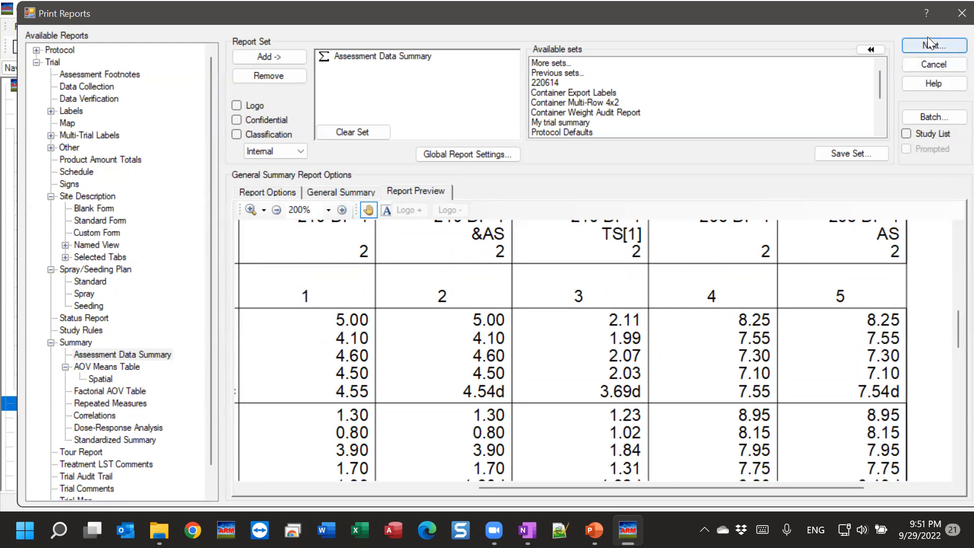
{"action": "left_click", "coordinate": [951, 17]}
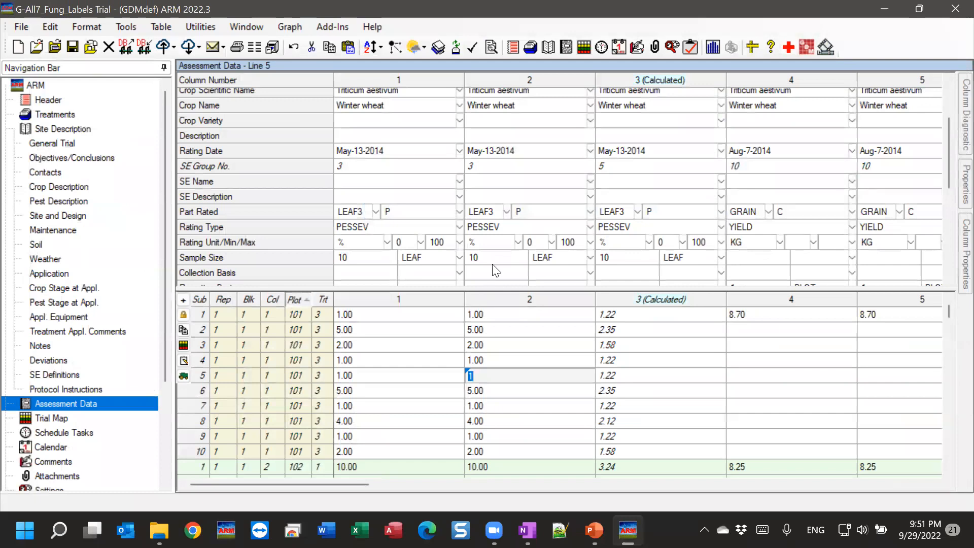
{"action": "left_click_drag", "start_coordinate": [945, 142], "coordinate": [945, 243]}
{"action": "left_click", "coordinate": [370, 278]}
{"action": "key", "text": "Delete"}
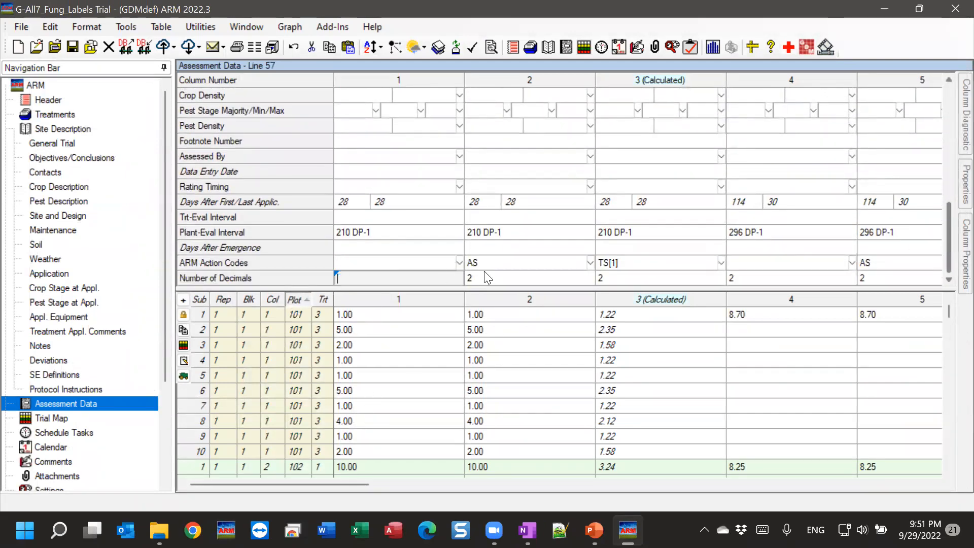
{"action": "left_click", "coordinate": [589, 279]}
{"action": "key", "text": "Delete"}
{"action": "left_click", "coordinate": [637, 275]}
{"action": "key", "text": "Delete"}
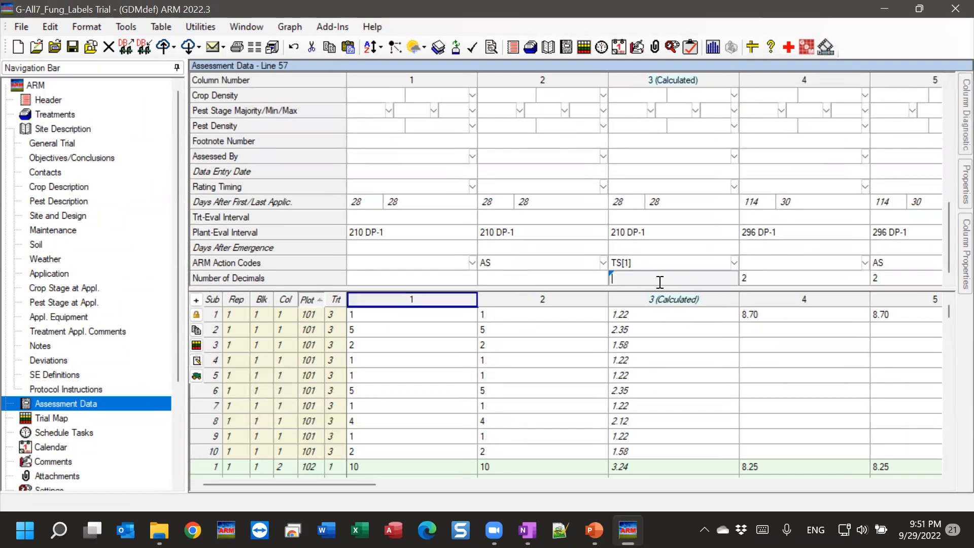
{"action": "left_click", "coordinate": [776, 278]}
{"action": "key", "text": "Delete"}
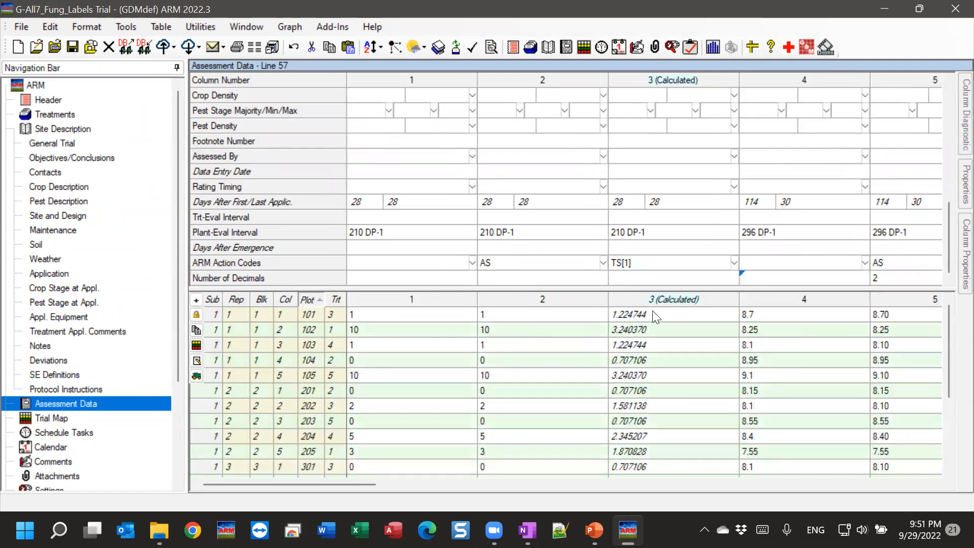
Step: Inspect the full-precision values of subsamples 5 and 1 in calculated column 3 of the assessment data
{"action": "left_click", "coordinate": [629, 315]}
{"action": "left_click", "coordinate": [629, 269]}
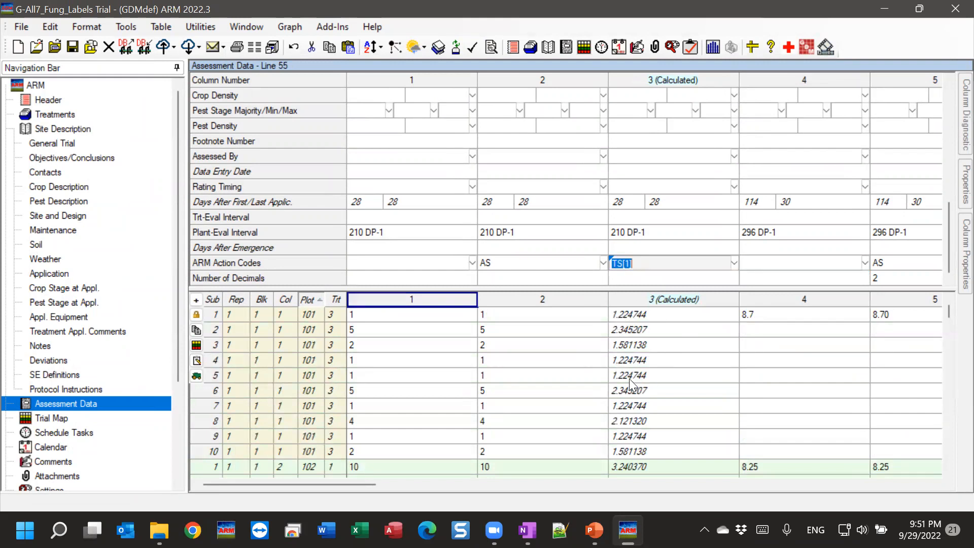
{"action": "left_click", "coordinate": [673, 374]}
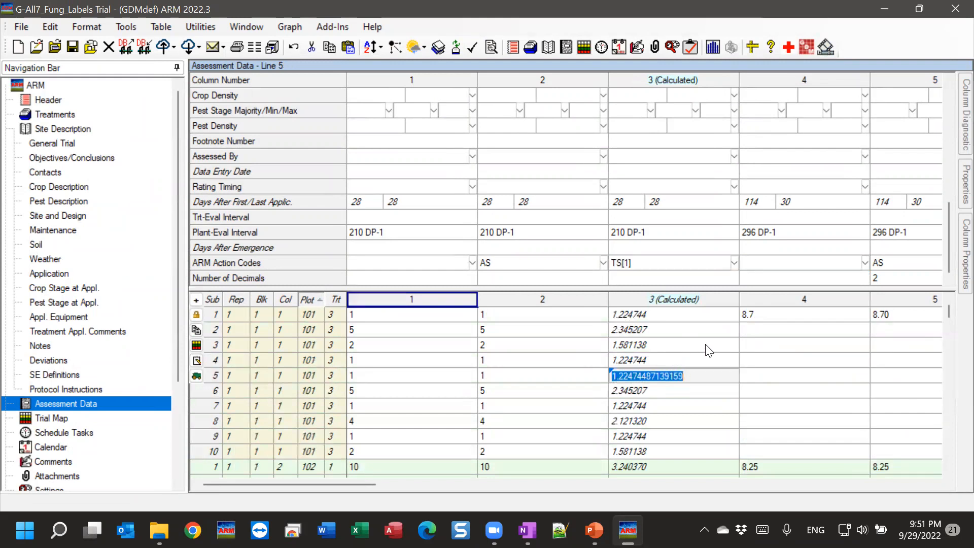
{"action": "left_click", "coordinate": [698, 315]}
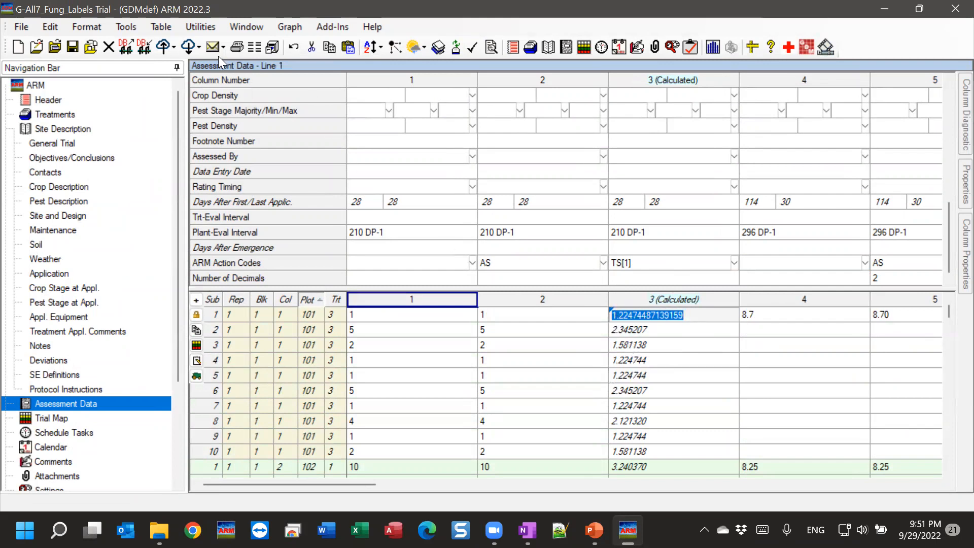
Step: Reopen the report options and clear the forced number of decimals accuracy in General Summary
{"action": "left_click", "coordinate": [237, 47]}
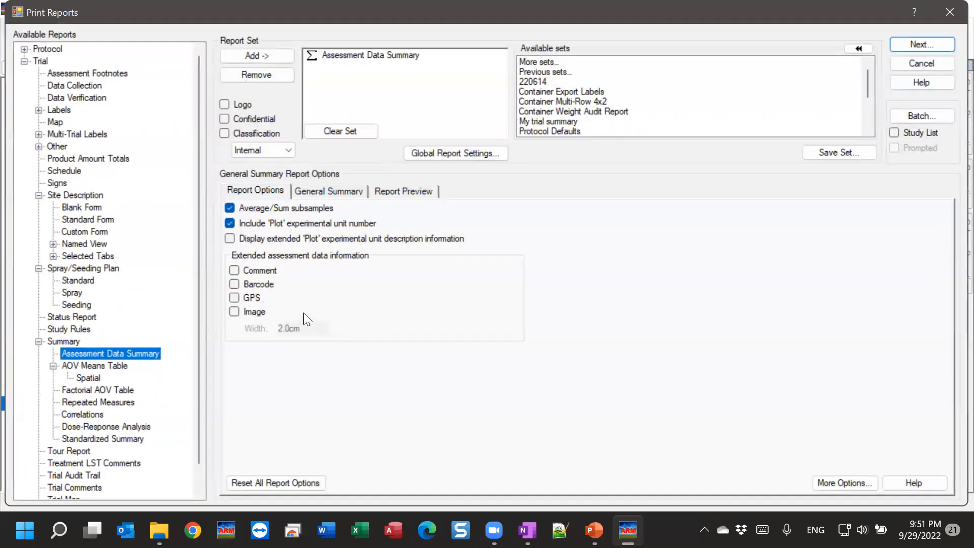
{"action": "left_click", "coordinate": [329, 192]}
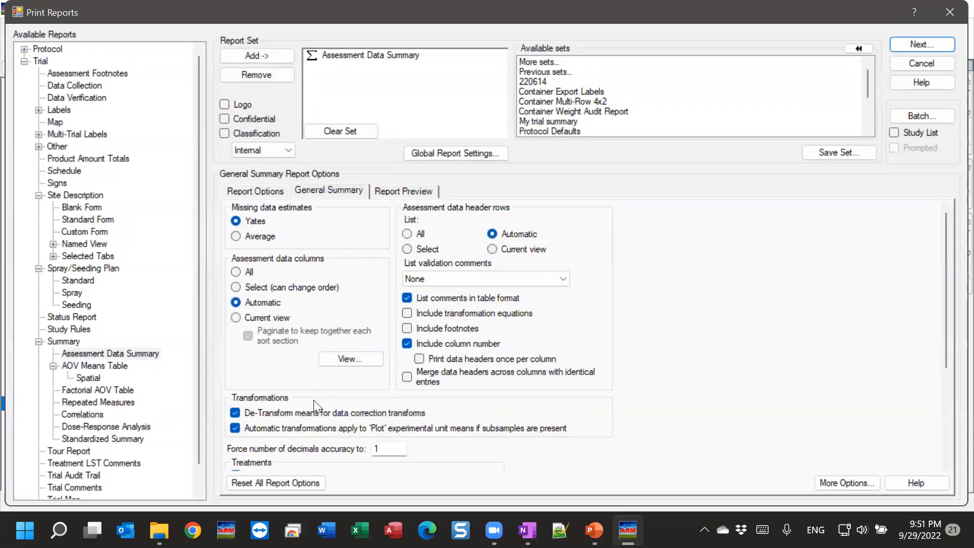
{"action": "scroll", "coordinate": [304, 388], "scroll_direction": "down", "scroll_amount": 3}
{"action": "double_click", "coordinate": [401, 356]}
{"action": "key", "text": "BackSpace"}
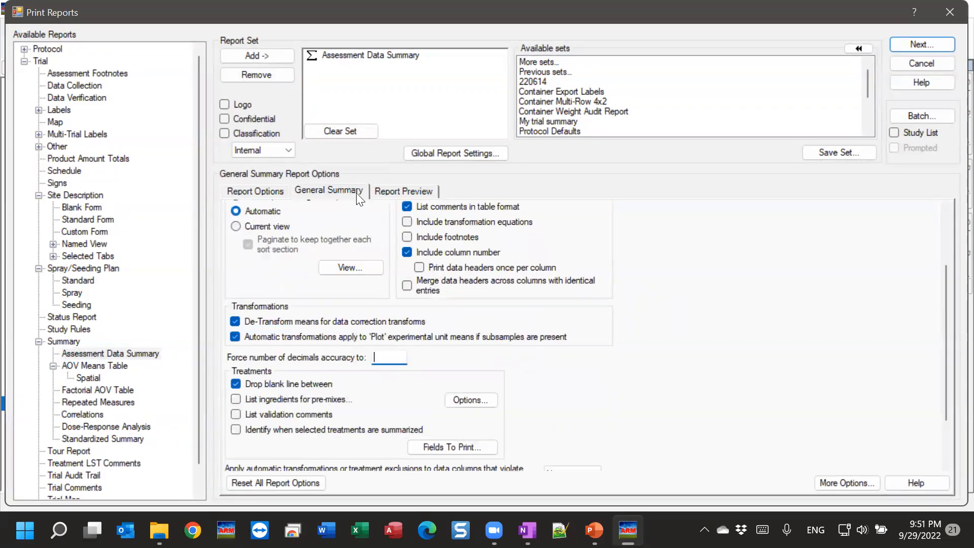
Step: Preview the Assessment Data Summary at 150% and examine the decimals of the treatment values without forced accuracy
{"action": "left_click", "coordinate": [386, 190]}
{"action": "left_click_drag", "start_coordinate": [436, 402], "coordinate": [334, 130]}
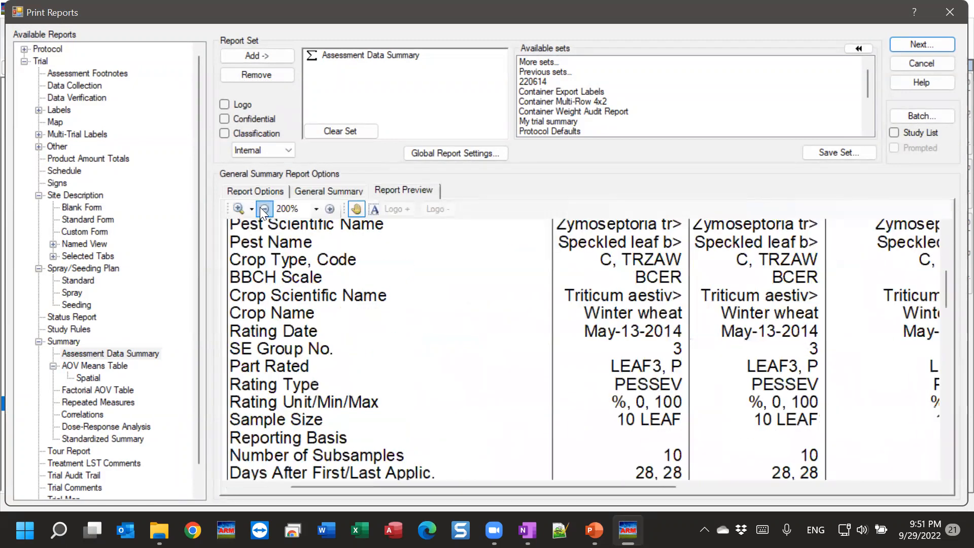
{"action": "left_click", "coordinate": [261, 209]}
{"action": "left_click_drag", "start_coordinate": [523, 412], "coordinate": [499, 237]}
{"action": "left_click_drag", "start_coordinate": [717, 369], "coordinate": [738, 339]}
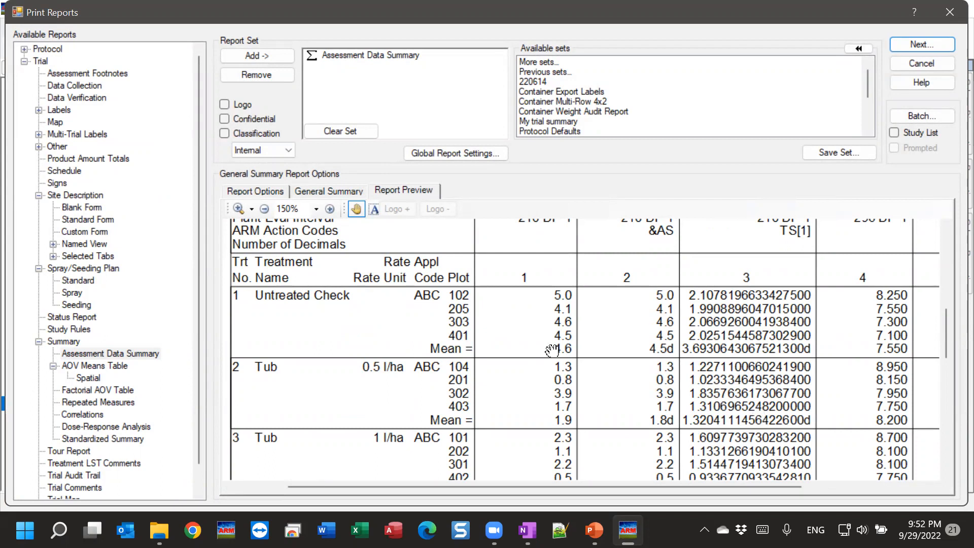
{"action": "left_click_drag", "start_coordinate": [699, 380], "coordinate": [704, 399]}
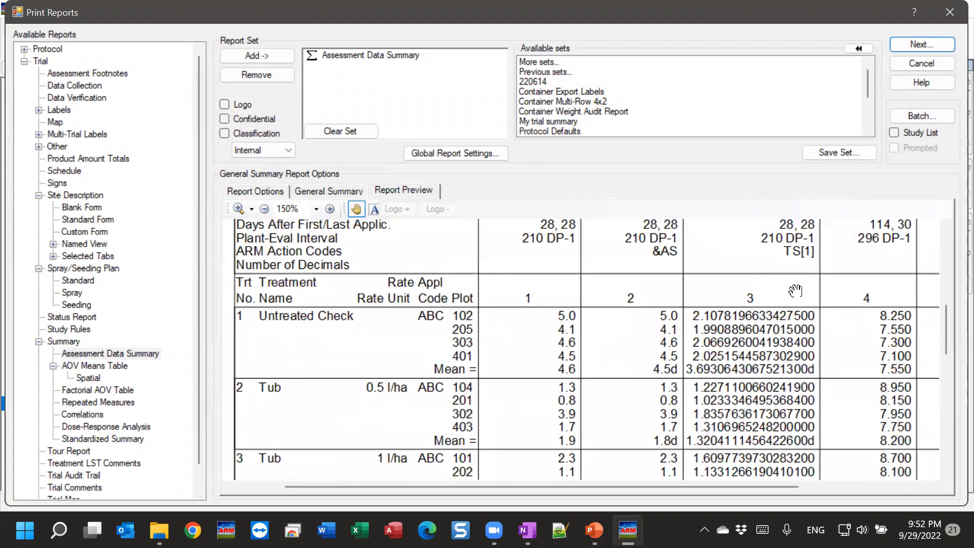
Step: Set the forced number of decimals accuracy to 1 in General Summary
{"action": "left_click", "coordinate": [314, 191]}
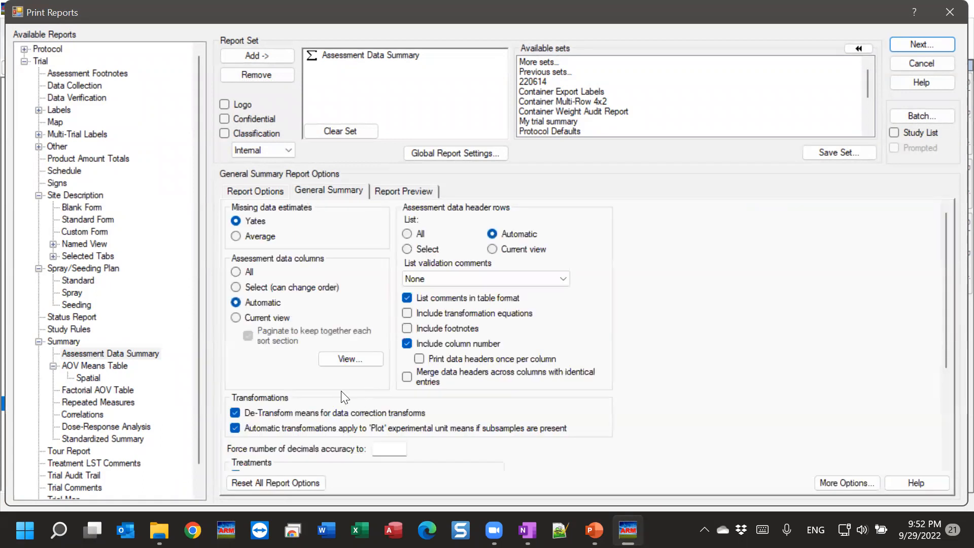
{"action": "scroll", "coordinate": [341, 391], "scroll_direction": "down", "scroll_amount": 3}
{"action": "left_click", "coordinate": [386, 356]}
{"action": "type", "text": "1"}
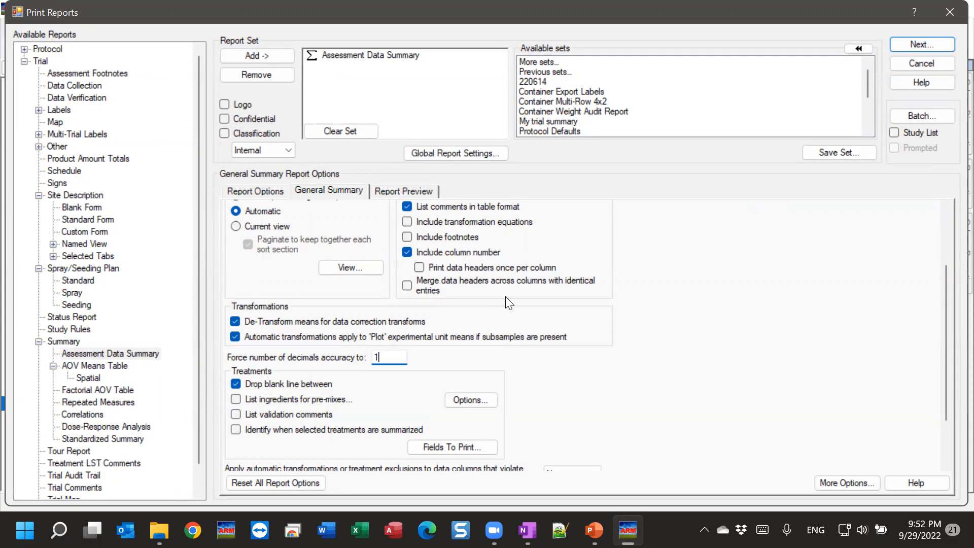
Step: Preview the summary with forced decimals and compare the treatment values and Number of Decimals row across columns 1 to 5
{"action": "left_click", "coordinate": [399, 191]}
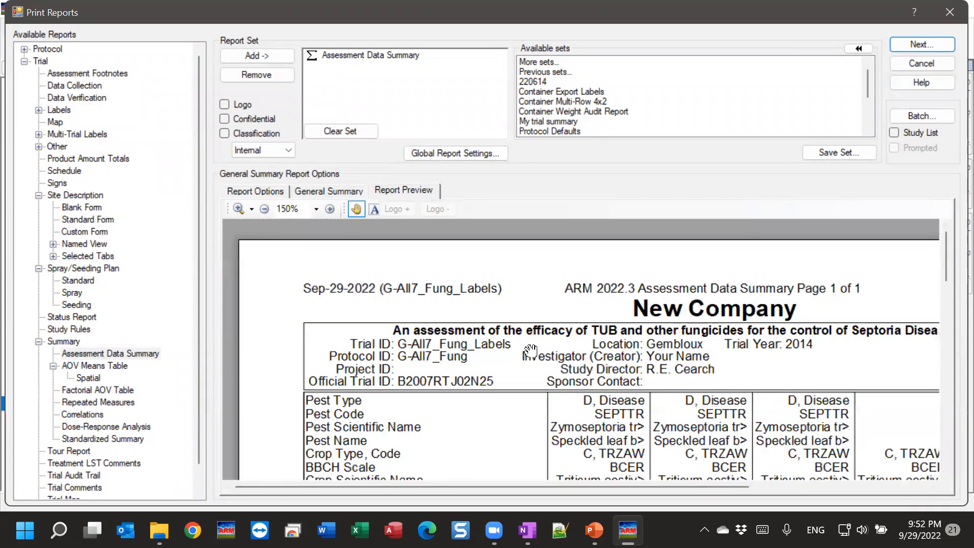
{"action": "scroll", "coordinate": [526, 447], "scroll_direction": "down", "scroll_amount": 10}
{"action": "left_click_drag", "start_coordinate": [518, 424], "coordinate": [426, 369]}
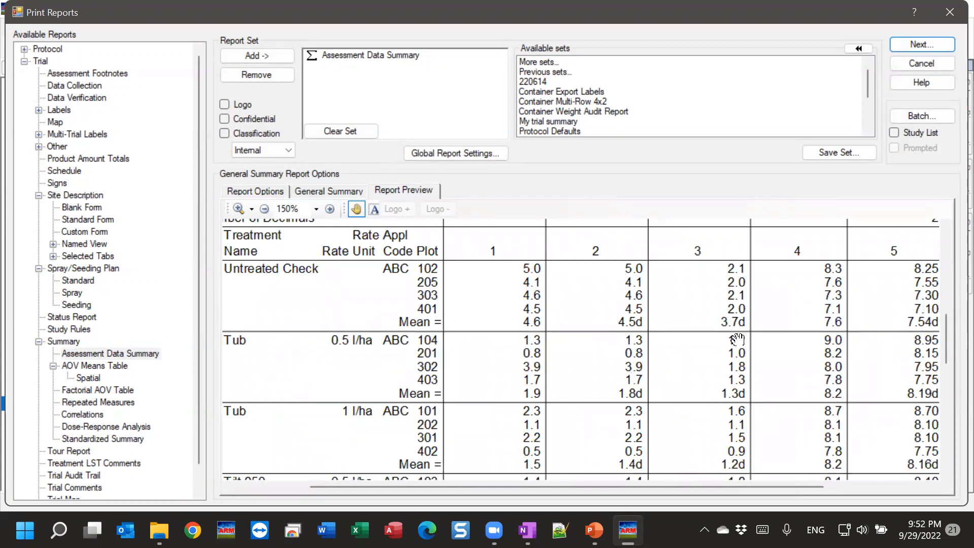
{"action": "left_click_drag", "start_coordinate": [739, 315], "coordinate": [641, 347]}
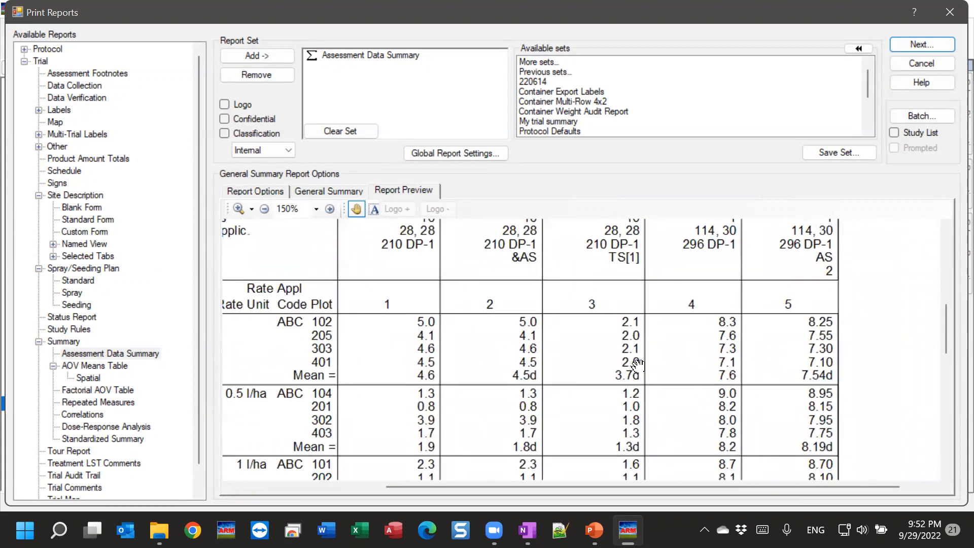
{"action": "left_click_drag", "start_coordinate": [576, 381], "coordinate": [604, 316]}
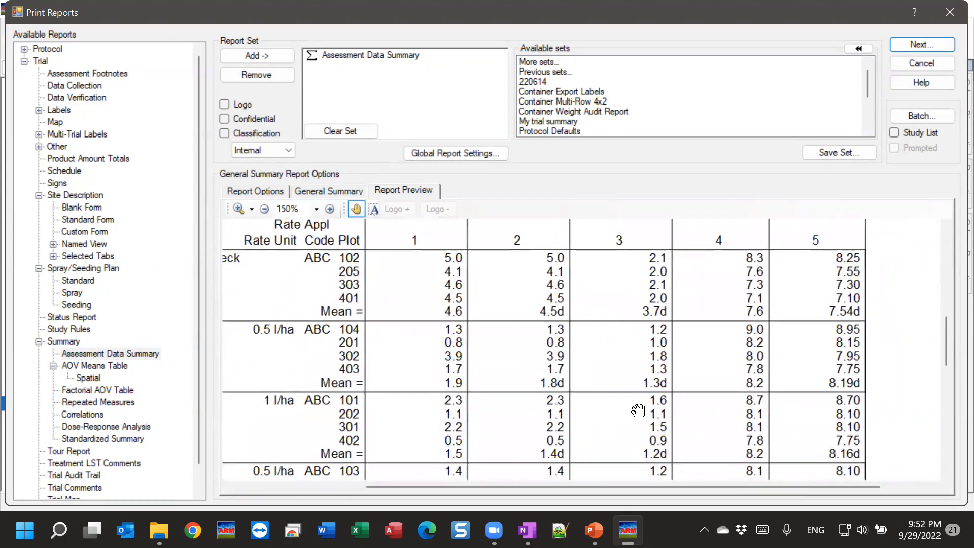
{"action": "left_click_drag", "start_coordinate": [370, 317], "coordinate": [385, 368]}
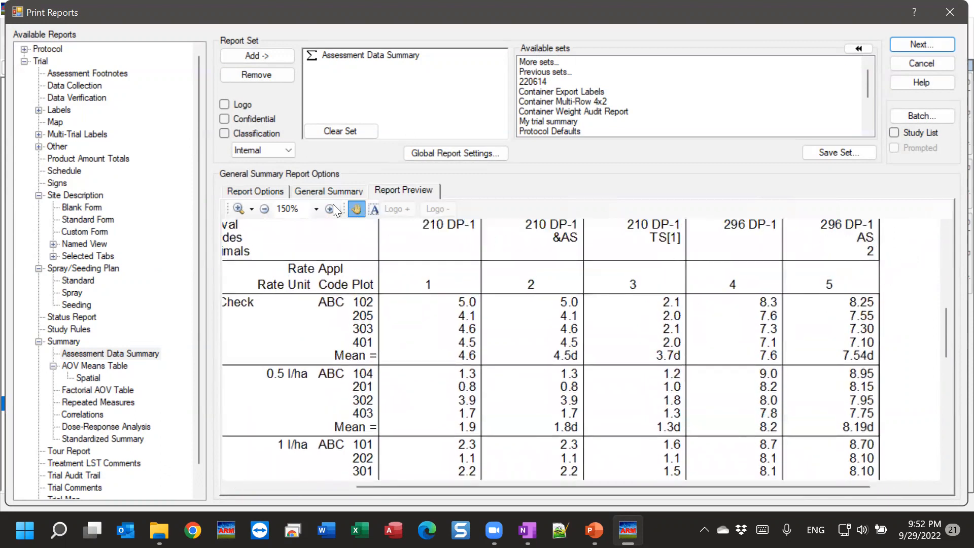
Step: Review the Assessment Data Summary's own report options and the full list of General Summary options
{"action": "left_click", "coordinate": [270, 189]}
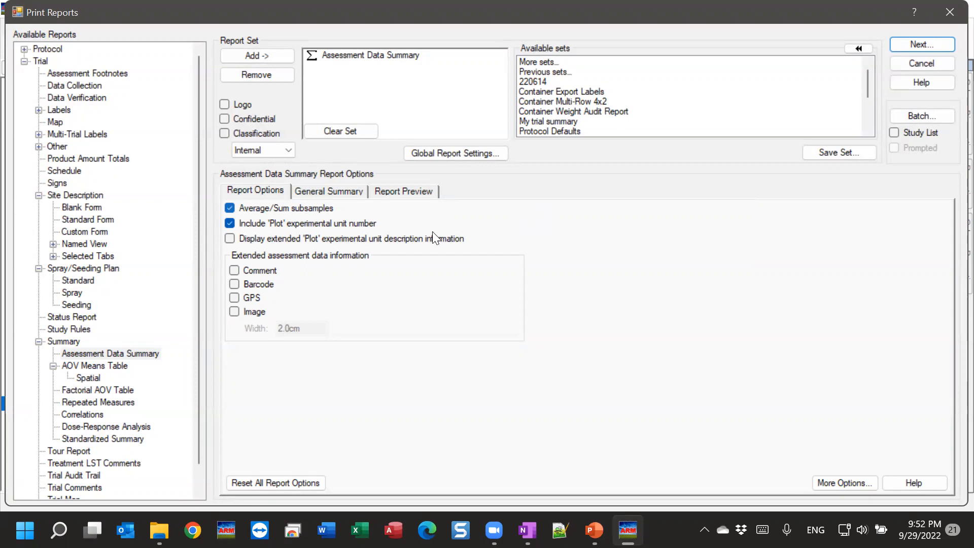
{"action": "left_click", "coordinate": [343, 188]}
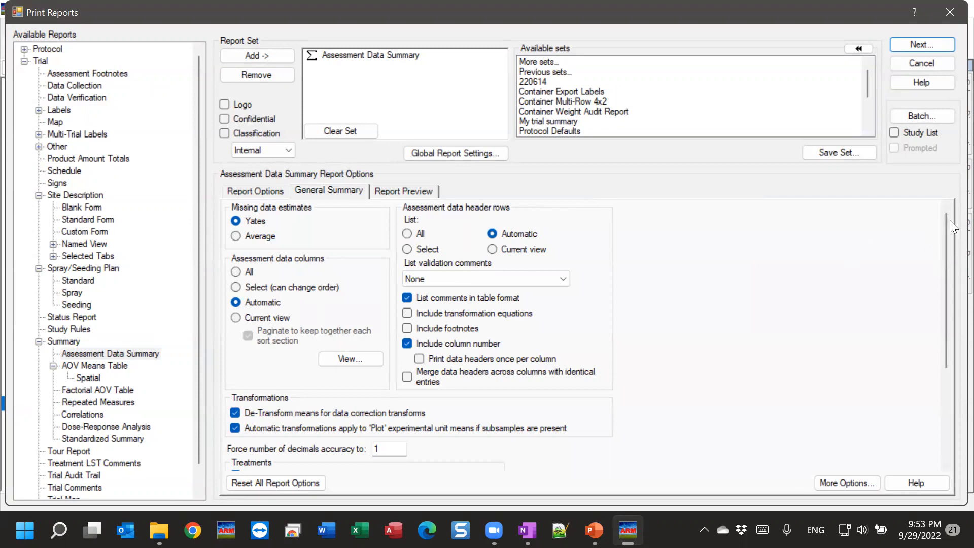
{"action": "scroll", "coordinate": [950, 224], "scroll_direction": "down", "scroll_amount": 3}
{"action": "left_click_drag", "start_coordinate": [948, 313], "coordinate": [950, 218]}
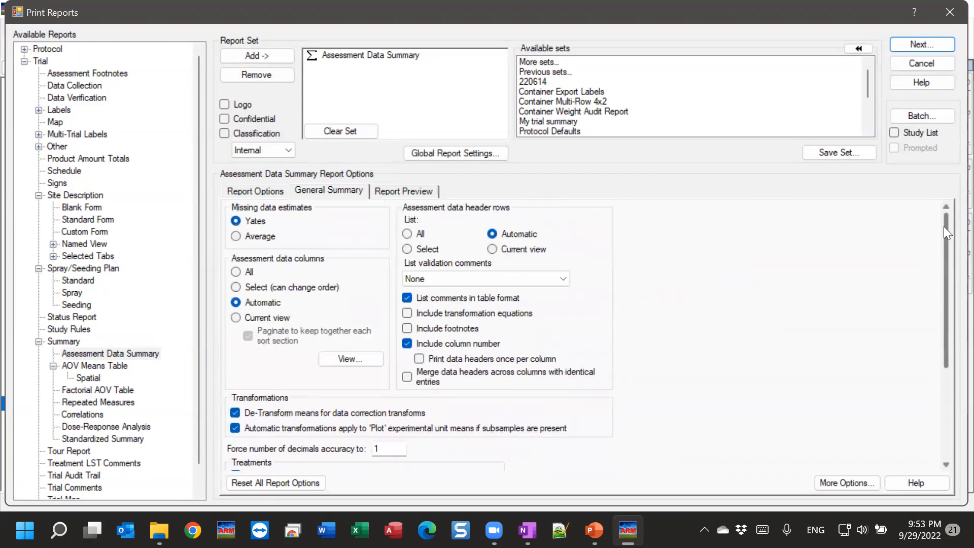
{"action": "scroll", "coordinate": [945, 227], "scroll_direction": "down", "scroll_amount": 1}
{"action": "left_click_drag", "start_coordinate": [947, 234], "coordinate": [949, 218]}
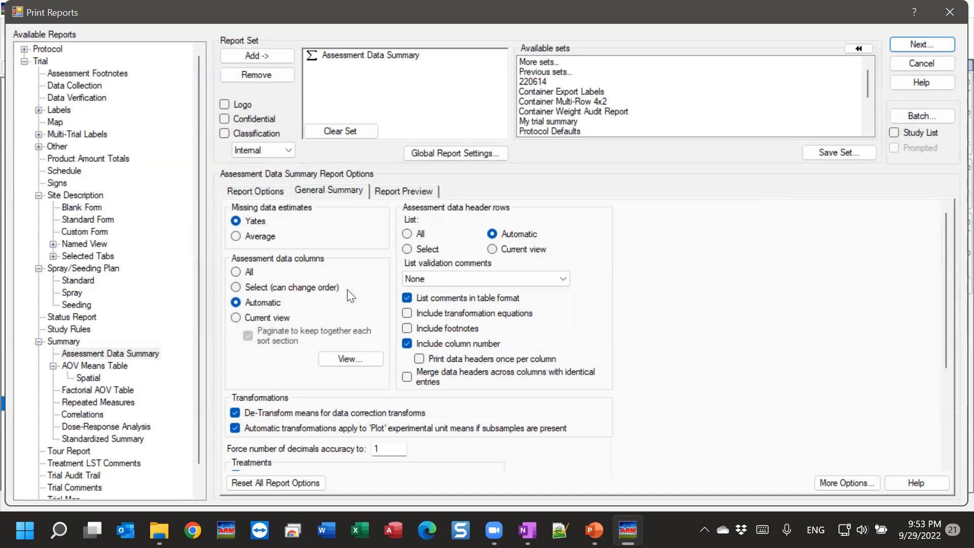
Step: Enable printing of selected replicates in the General Summary options
{"action": "scroll", "coordinate": [348, 289], "scroll_direction": "down", "scroll_amount": 3}
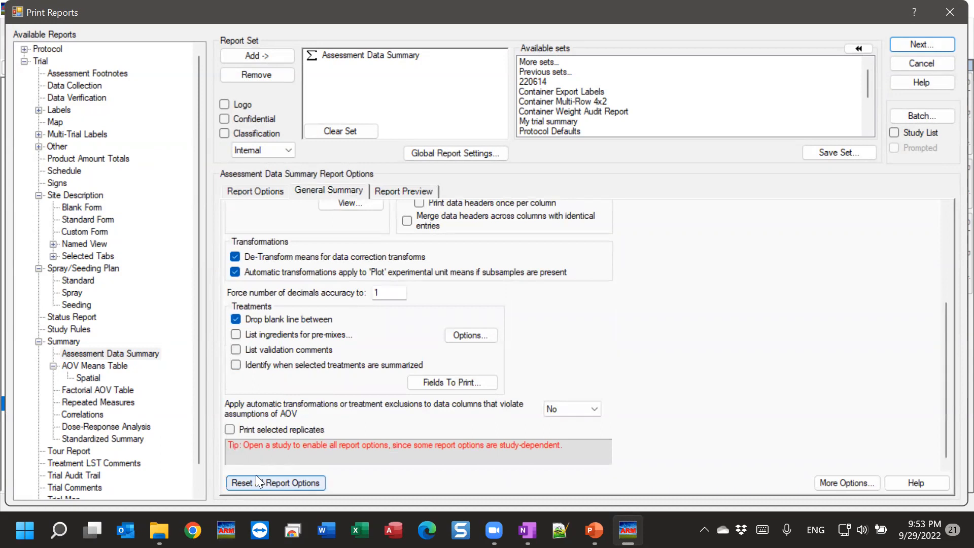
{"action": "left_click", "coordinate": [274, 429]}
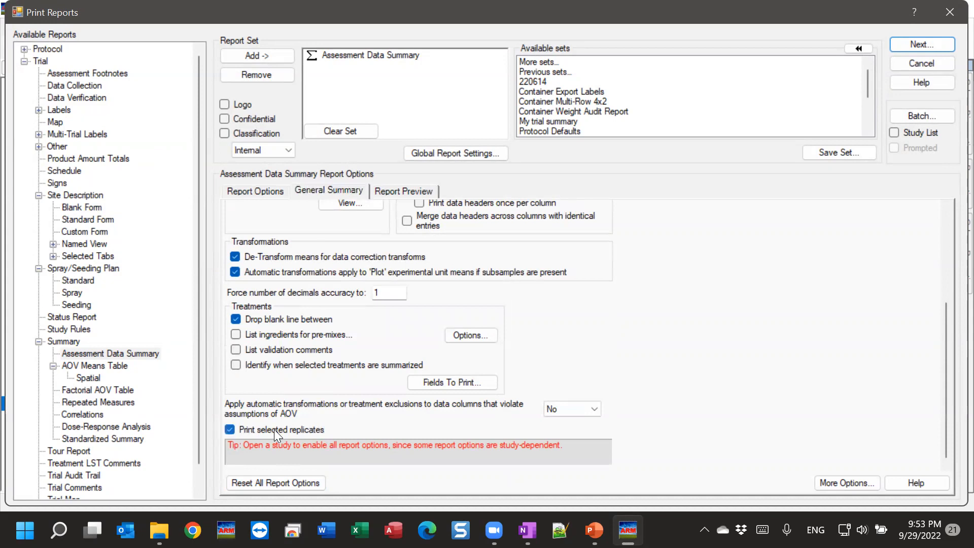
{"action": "left_click", "coordinate": [274, 430]}
{"action": "left_click", "coordinate": [274, 429]}
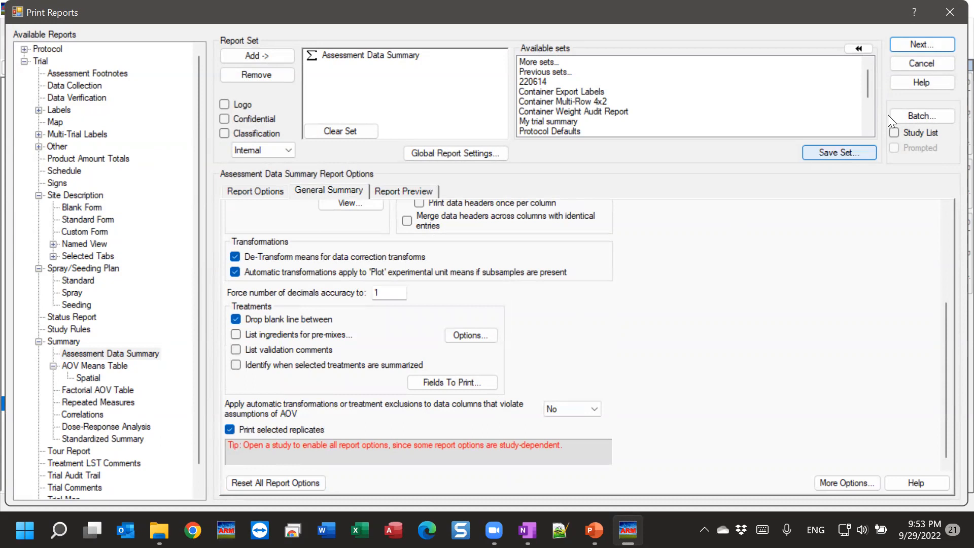
Step: Proceed with the Assessment Data Summary for treatments 5 4 3 2 1 and include only replicates 1, 2 and 4
{"action": "left_click", "coordinate": [926, 45]}
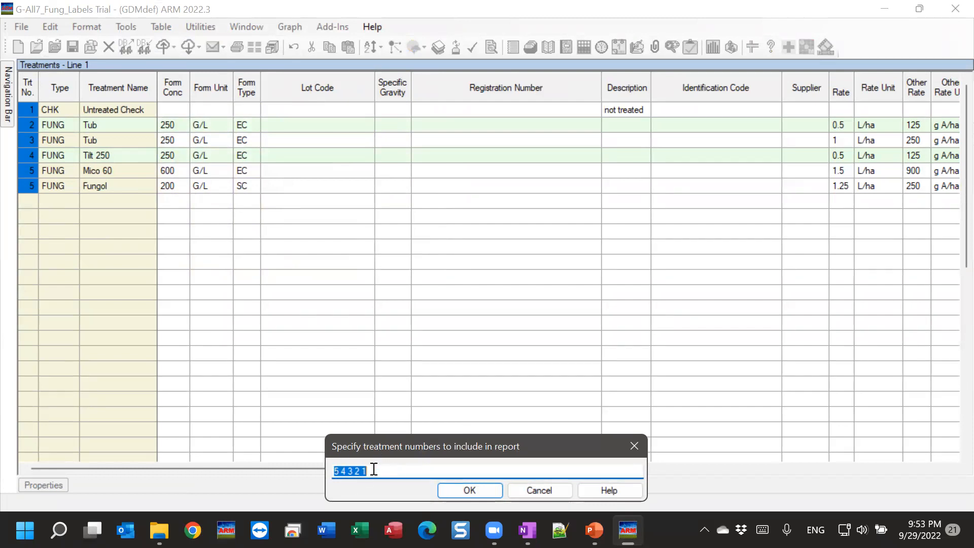
{"action": "left_click", "coordinate": [483, 490]}
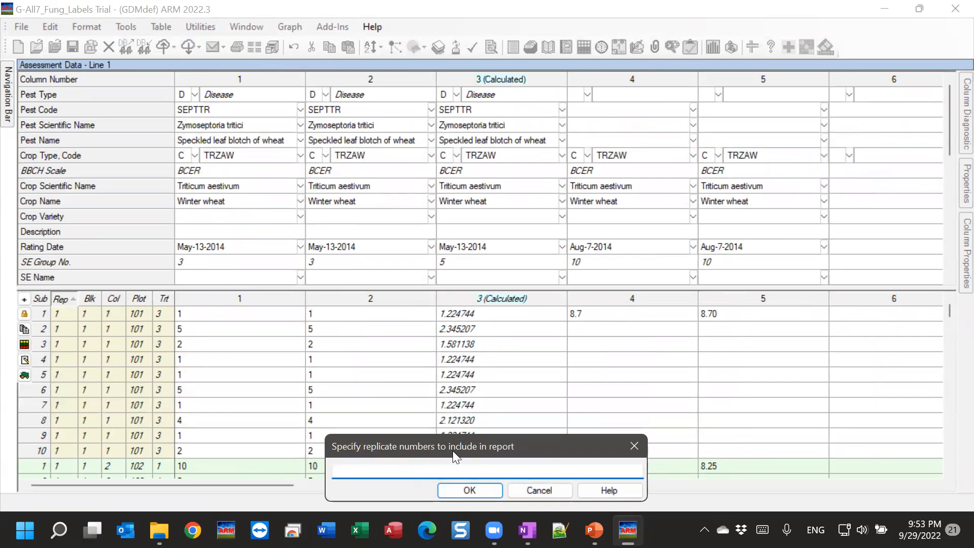
{"action": "left_click", "coordinate": [62, 340]}
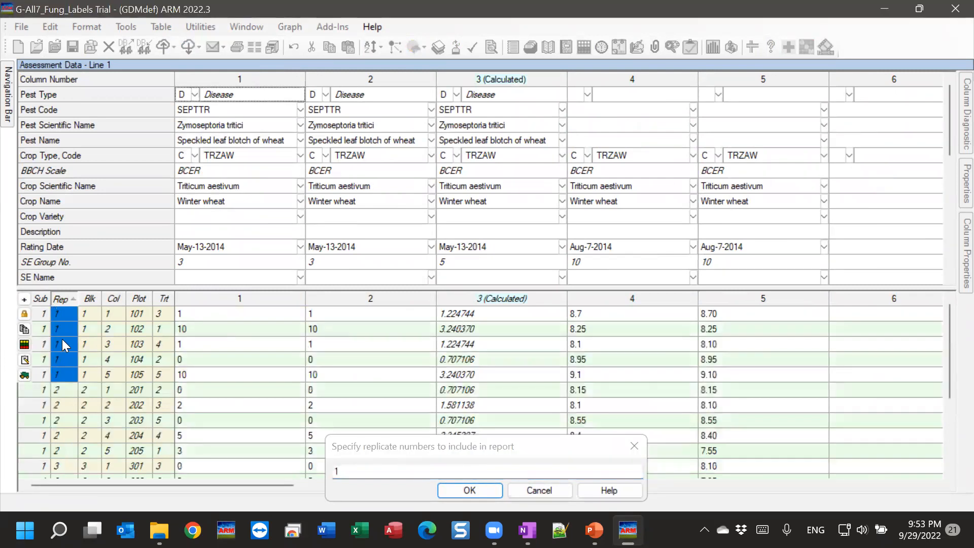
{"action": "left_click", "coordinate": [57, 419]}
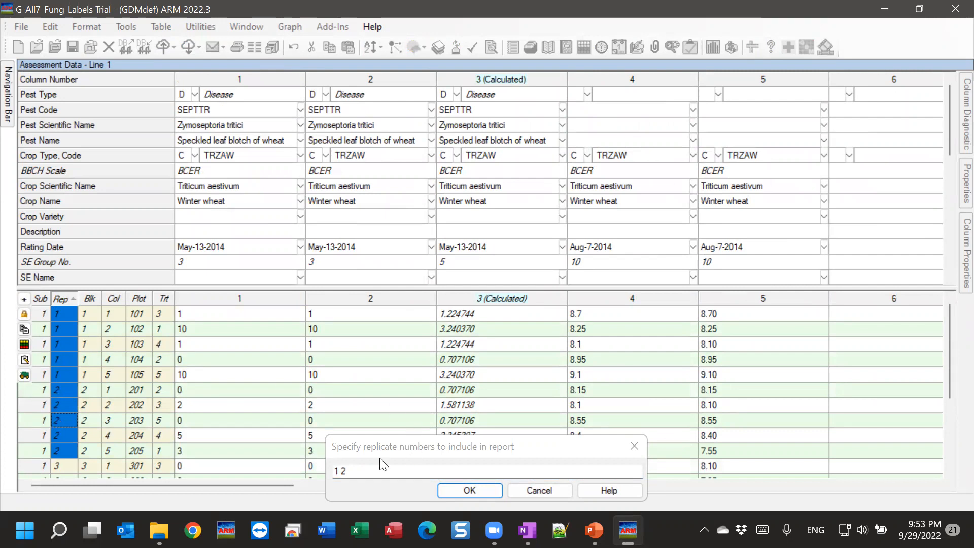
{"action": "scroll", "coordinate": [127, 396], "scroll_direction": "down", "scroll_amount": 3}
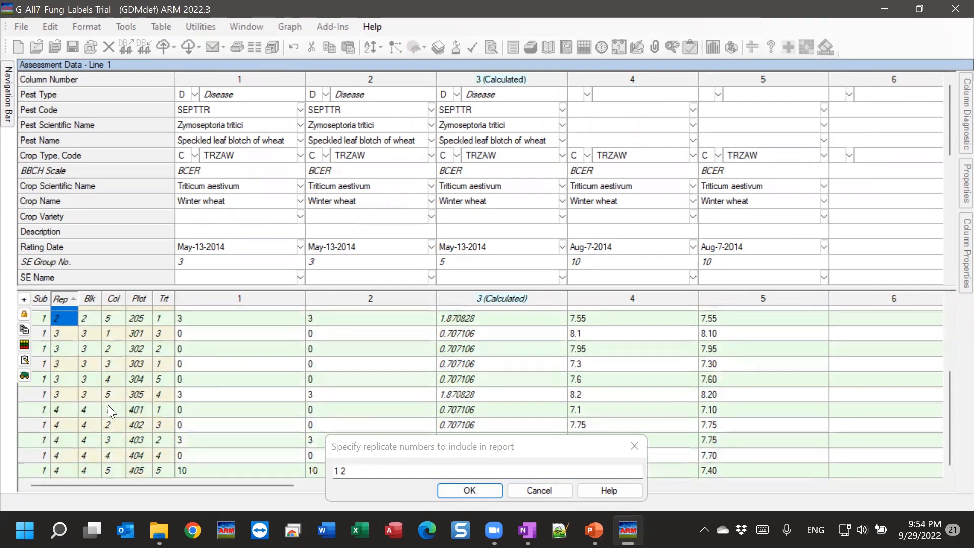
{"action": "left_click", "coordinate": [370, 471]}
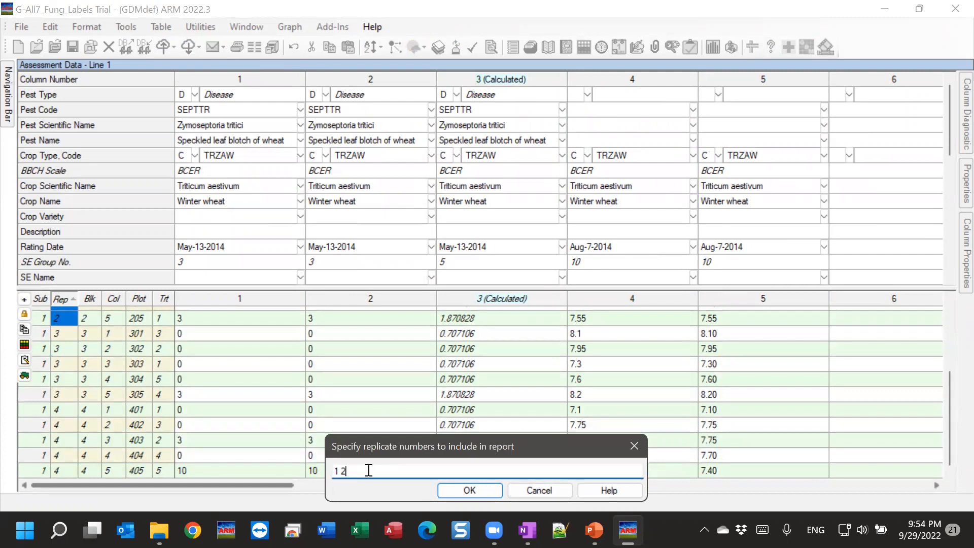
{"action": "type", "text": "4"}
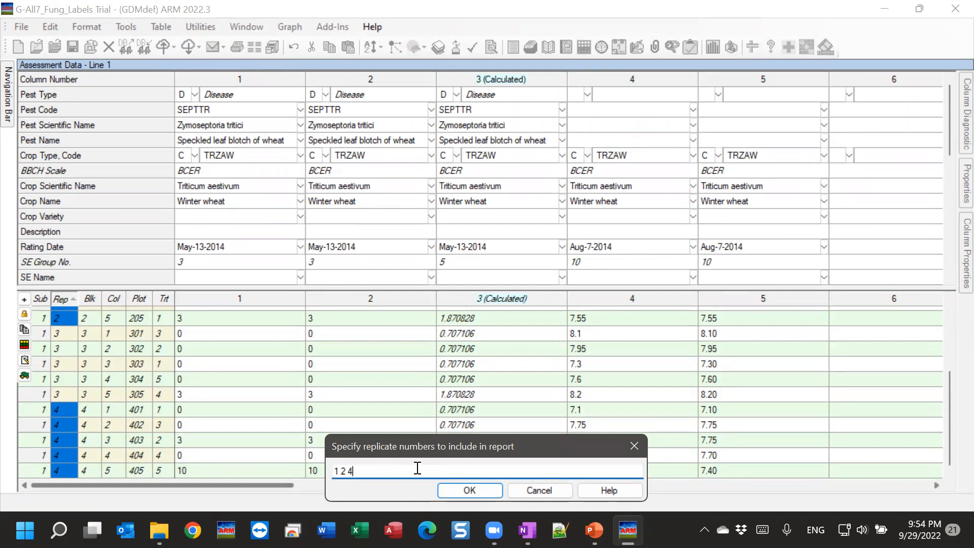
{"action": "left_click", "coordinate": [475, 489]}
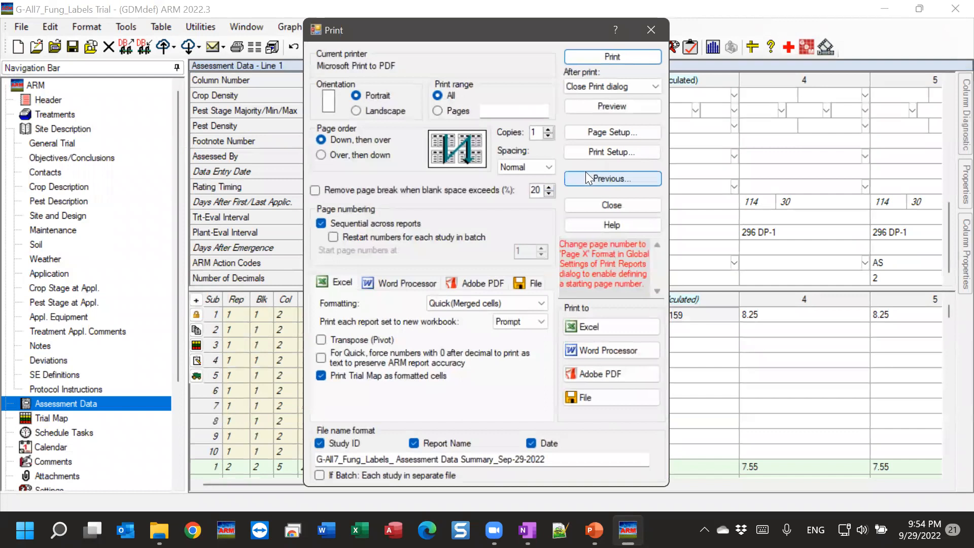
Step: Preview the Assessment Data Summary and examine the plot values and means listed under each treatment, plus the report header
{"action": "left_click", "coordinate": [609, 113]}
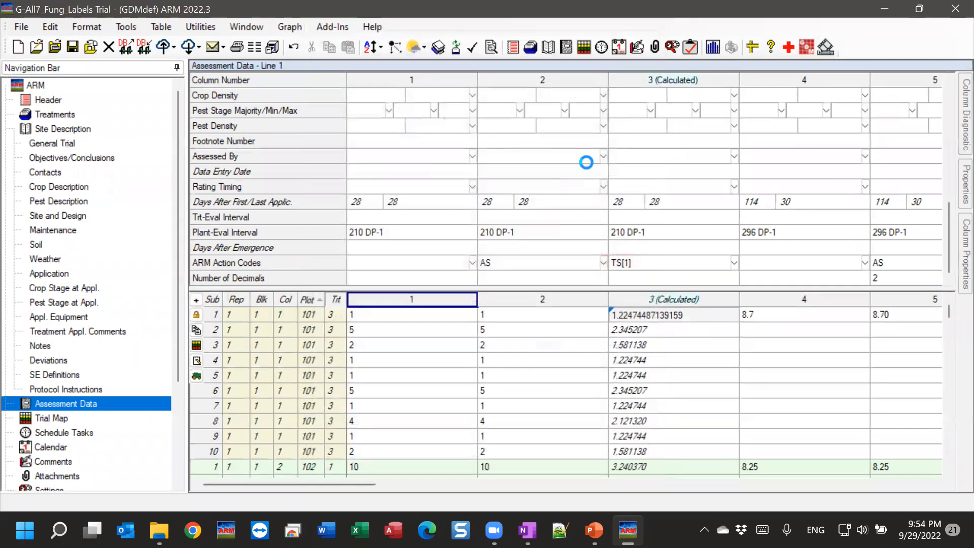
{"action": "scroll", "coordinate": [492, 344], "scroll_direction": "down", "scroll_amount": 3}
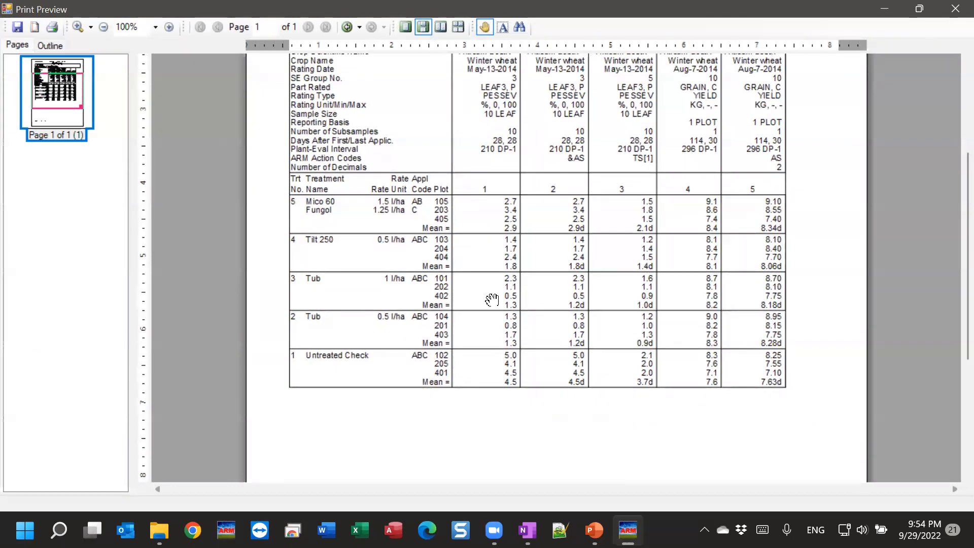
{"action": "left_click", "coordinate": [176, 29]}
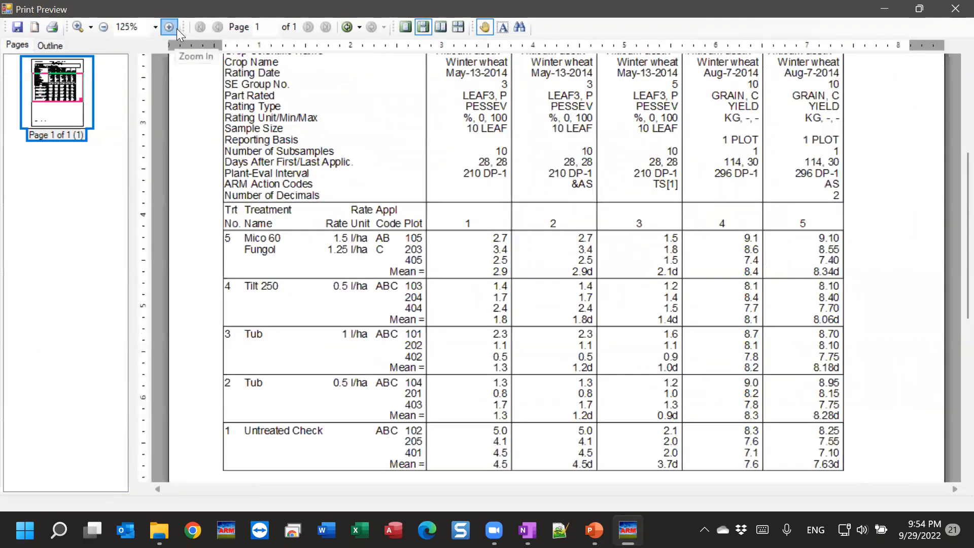
{"action": "left_click", "coordinate": [177, 29]}
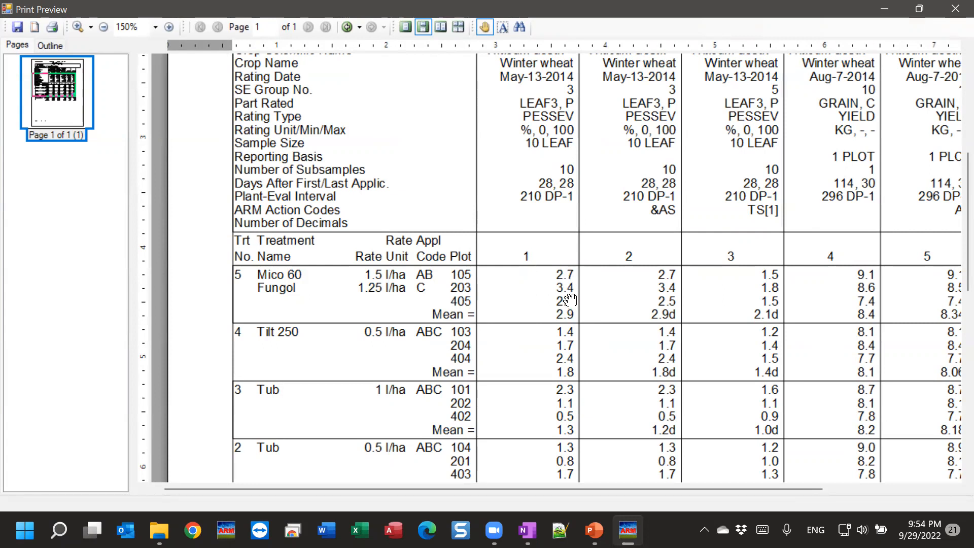
{"action": "left_click_drag", "start_coordinate": [615, 374], "coordinate": [503, 263]}
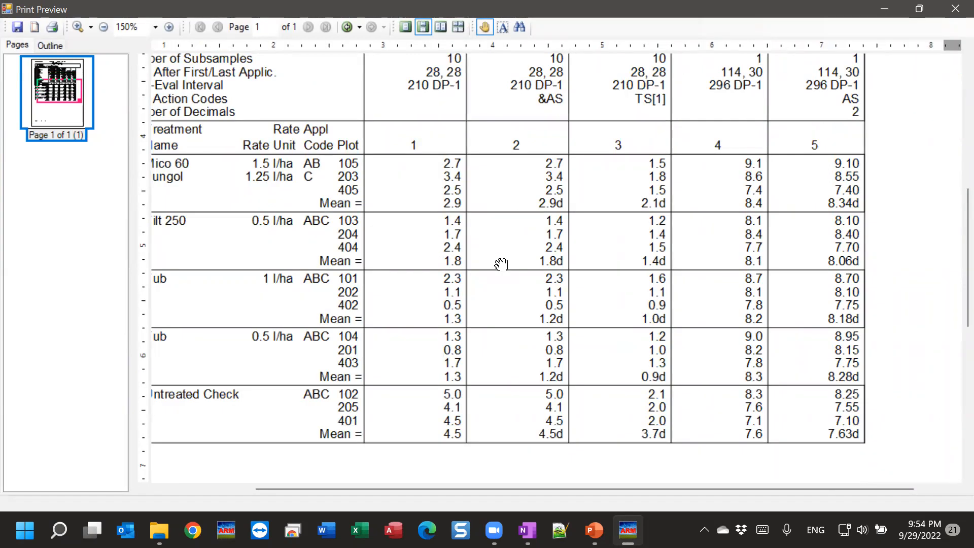
{"action": "scroll", "coordinate": [502, 264], "scroll_direction": "down", "scroll_amount": 9}
{"action": "scroll", "coordinate": [501, 267], "scroll_direction": "up", "scroll_amount": 11}
{"action": "scroll", "coordinate": [502, 271], "scroll_direction": "up", "scroll_amount": 3}
{"action": "left_click_drag", "start_coordinate": [473, 286], "coordinate": [539, 371]}
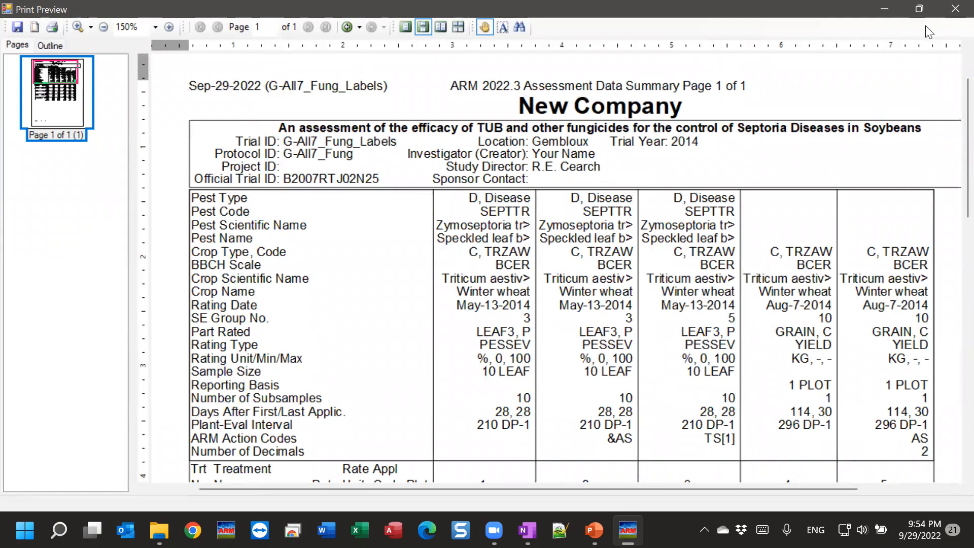
{"action": "left_click", "coordinate": [951, 12]}
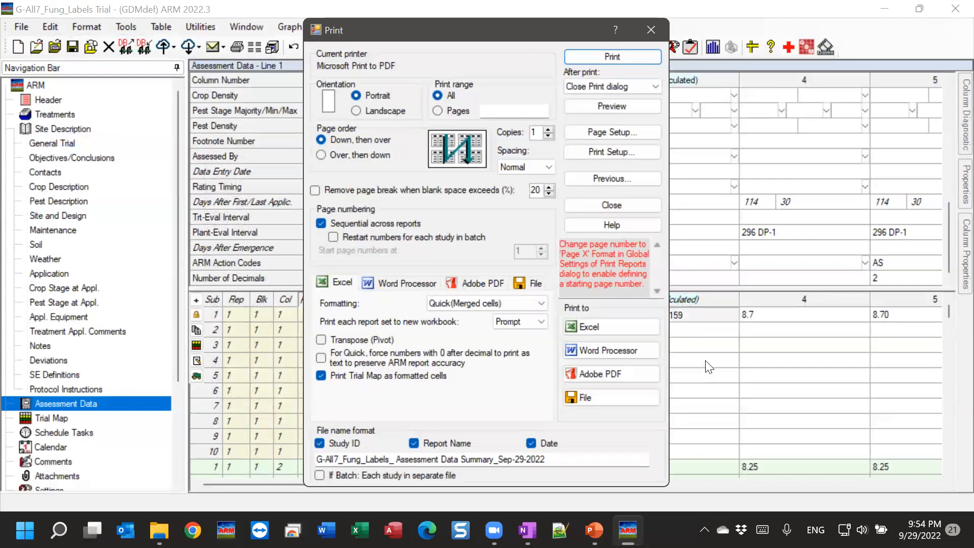
Step: Return to the report selection and review the report options of the Tour Report, Factorial AOV Table and AOV Means Table
{"action": "left_click", "coordinate": [636, 180]}
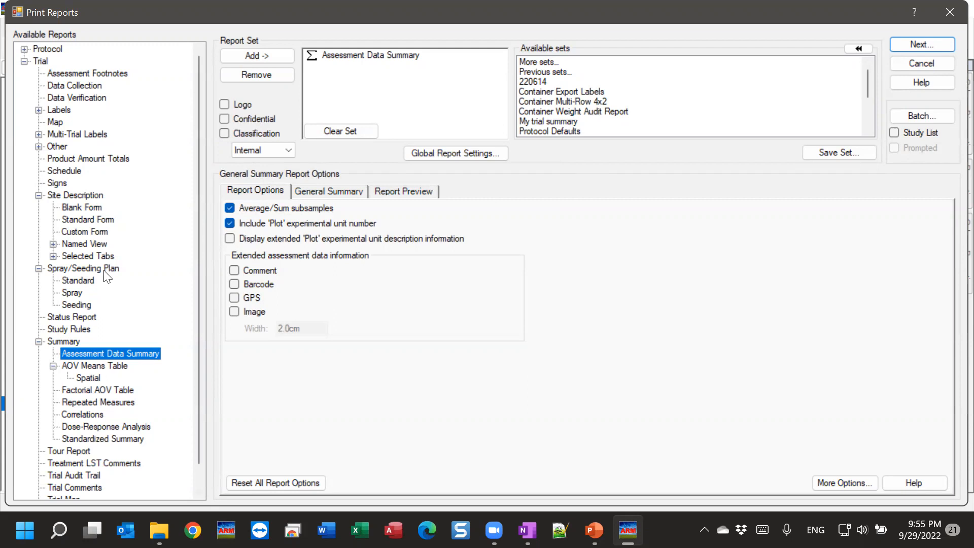
{"action": "scroll", "coordinate": [81, 264], "scroll_direction": "down", "scroll_amount": 1}
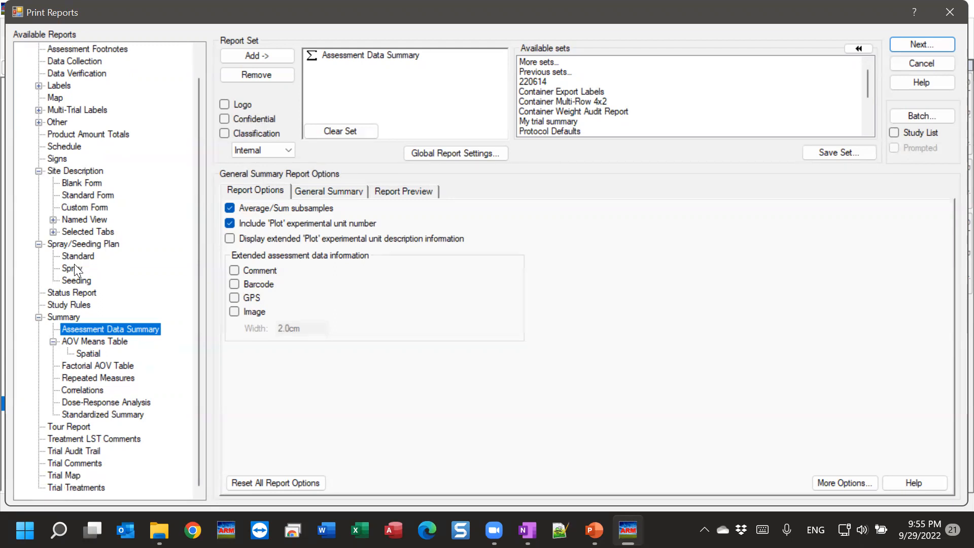
{"action": "left_click", "coordinate": [75, 452]}
{"action": "left_click", "coordinate": [68, 427]}
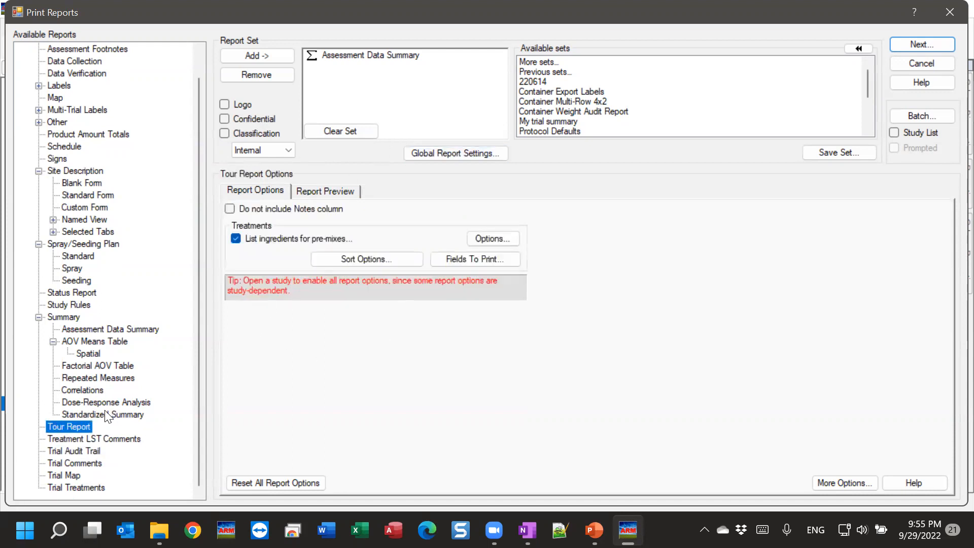
{"action": "left_click", "coordinate": [98, 365]}
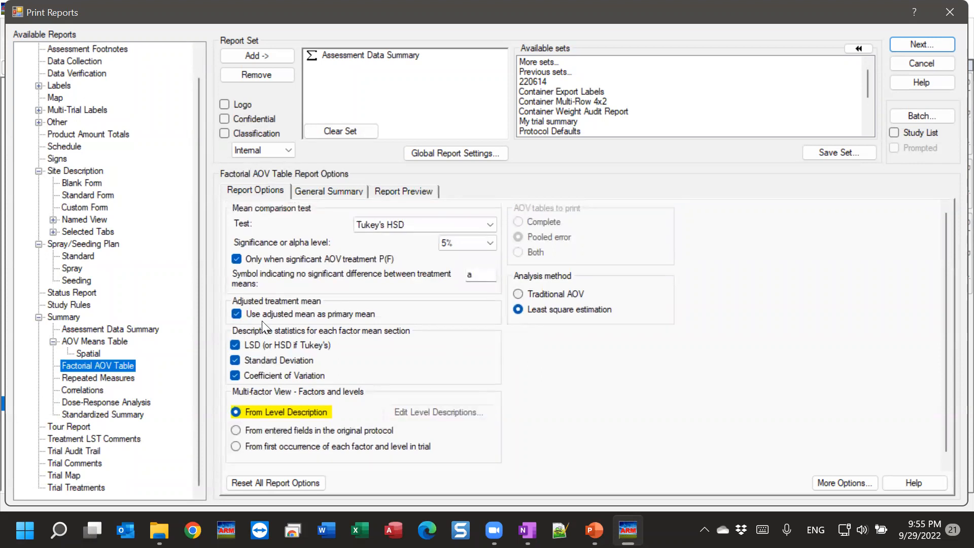
{"action": "left_click", "coordinate": [125, 341]}
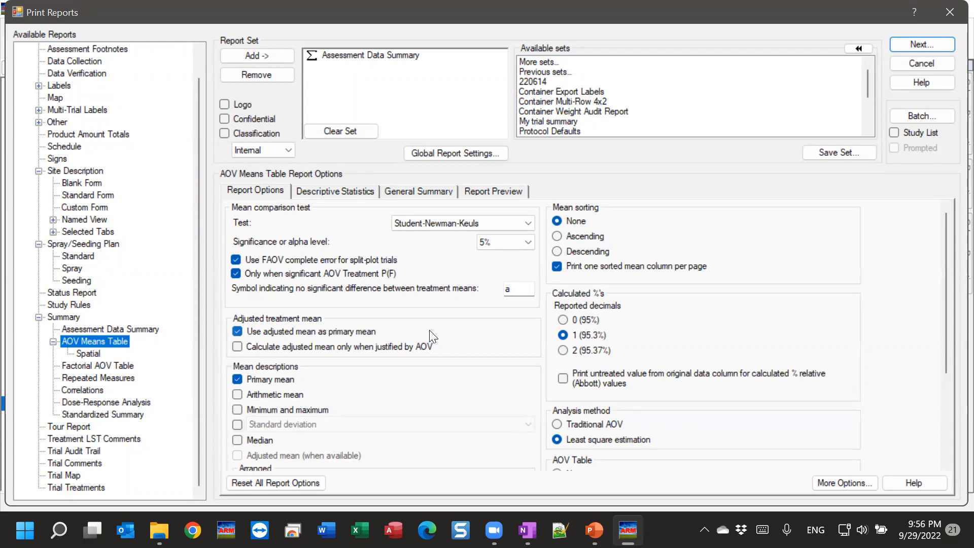
{"action": "scroll", "coordinate": [632, 363], "scroll_direction": "down", "scroll_amount": 3}
{"action": "scroll", "coordinate": [840, 406], "scroll_direction": "up", "scroll_amount": 3}
Step: Add the AOV Means Table to the report set and remove the Assessment Data Summary from it
{"action": "double_click", "coordinate": [110, 340]}
{"action": "double_click", "coordinate": [388, 53]}
{"action": "left_click", "coordinate": [391, 57]}
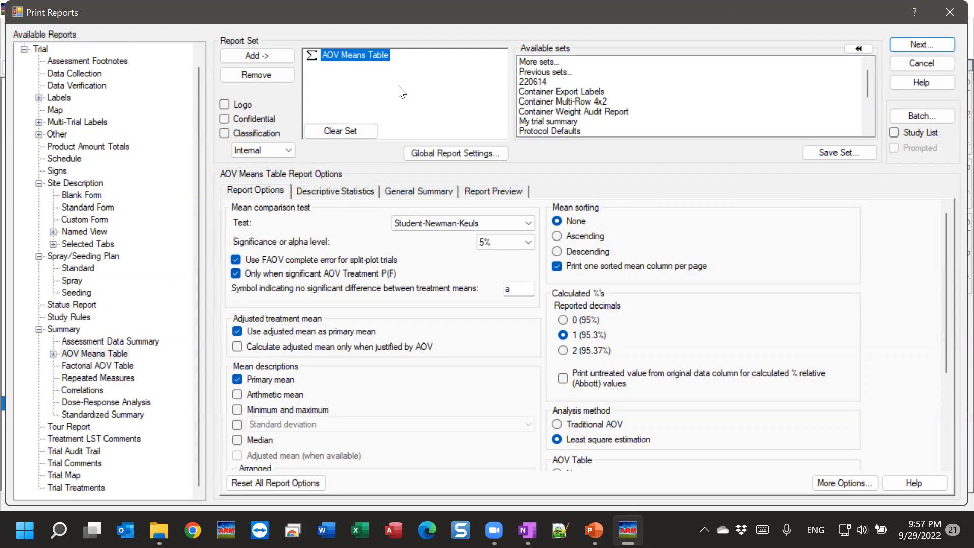
Step: Preview the AOV Means Table and examine its treatment description columns, means and statistics
{"action": "left_click", "coordinate": [503, 191]}
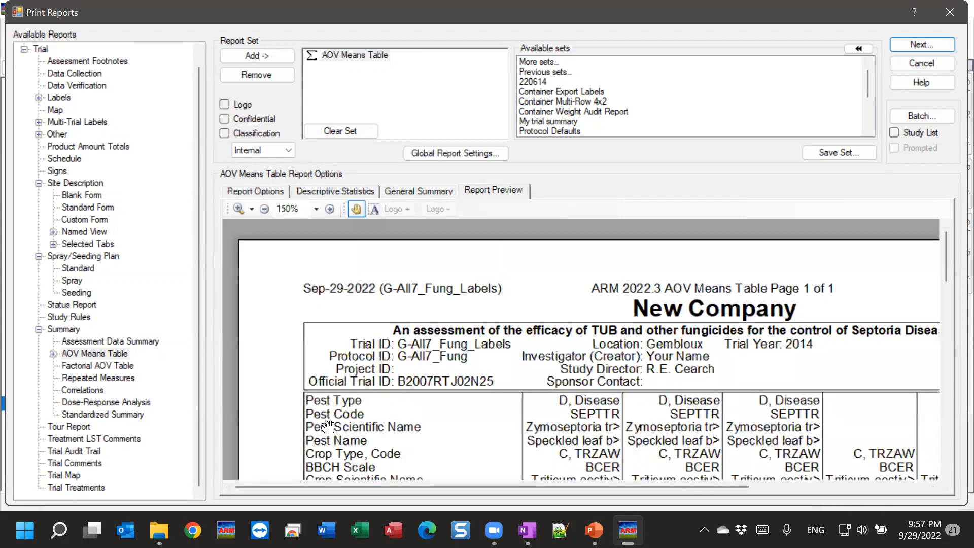
{"action": "left_click_drag", "start_coordinate": [327, 426], "coordinate": [354, 234]}
{"action": "left_click_drag", "start_coordinate": [348, 412], "coordinate": [318, 359]}
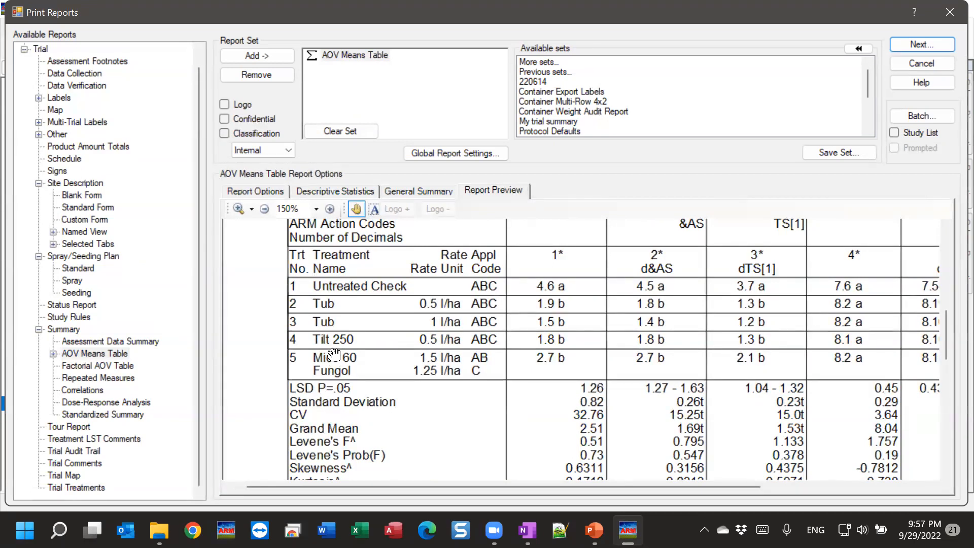
Step: Hide all treatment fields in the AOV Means Table's fields to print and apply the report options
{"action": "left_click", "coordinate": [269, 191]}
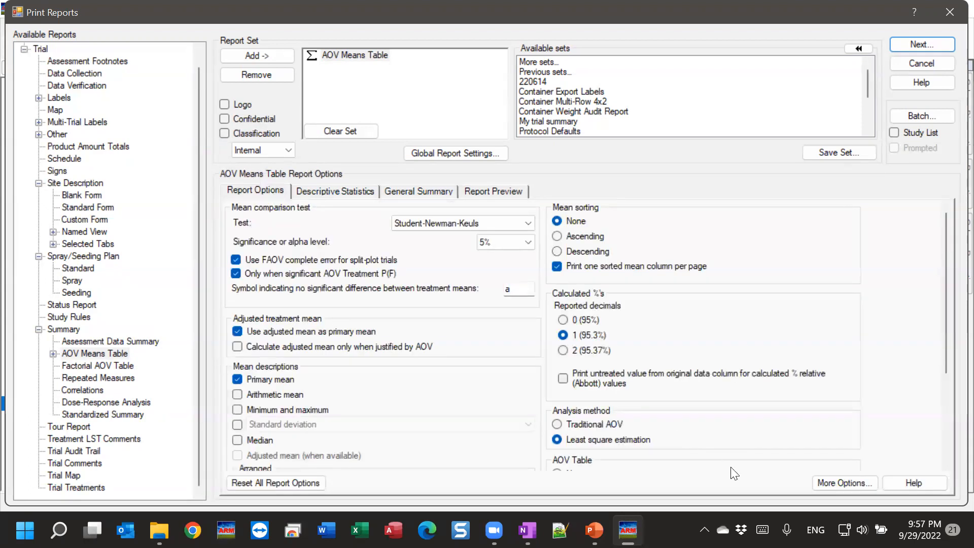
{"action": "left_click", "coordinate": [840, 485]}
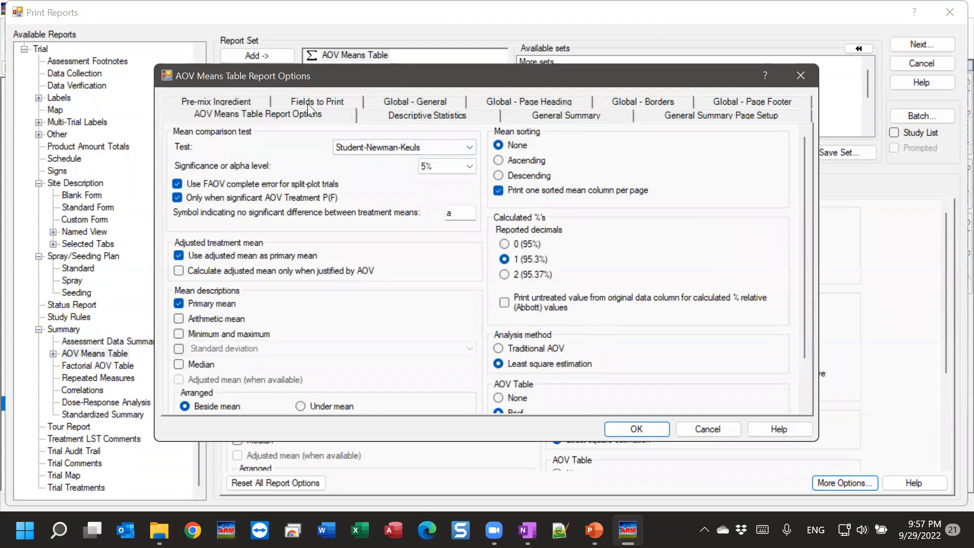
{"action": "left_click", "coordinate": [307, 100]}
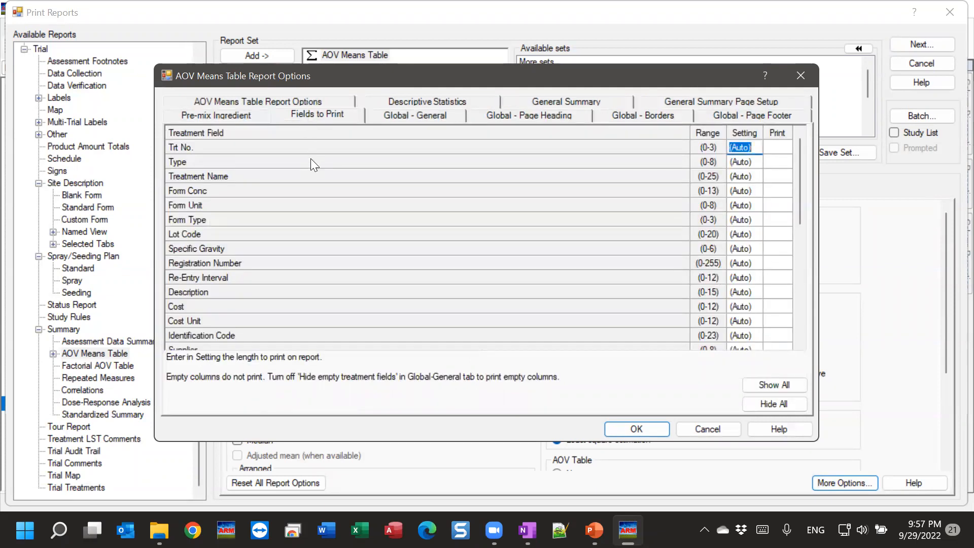
{"action": "scroll", "coordinate": [317, 210], "scroll_direction": "down", "scroll_amount": 5}
{"action": "scroll", "coordinate": [316, 210], "scroll_direction": "up", "scroll_amount": 6}
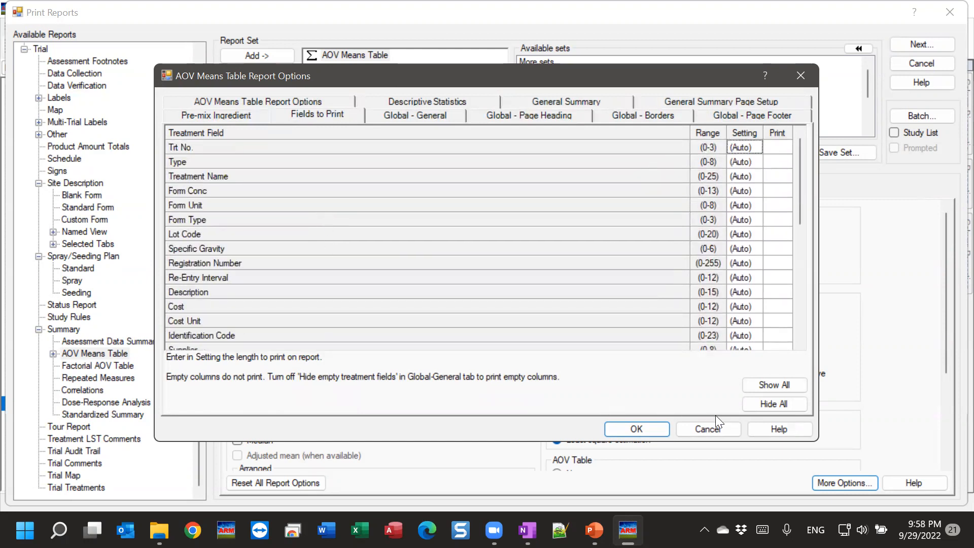
{"action": "left_click", "coordinate": [771, 405]}
{"action": "left_click", "coordinate": [778, 148]}
{"action": "left_click_drag", "start_coordinate": [802, 173], "coordinate": [792, 151]}
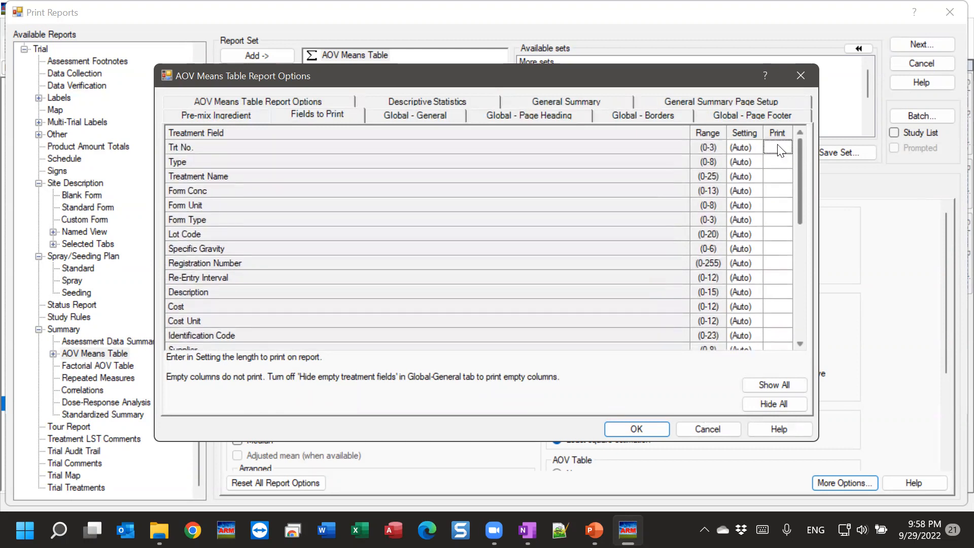
{"action": "left_click", "coordinate": [647, 429]}
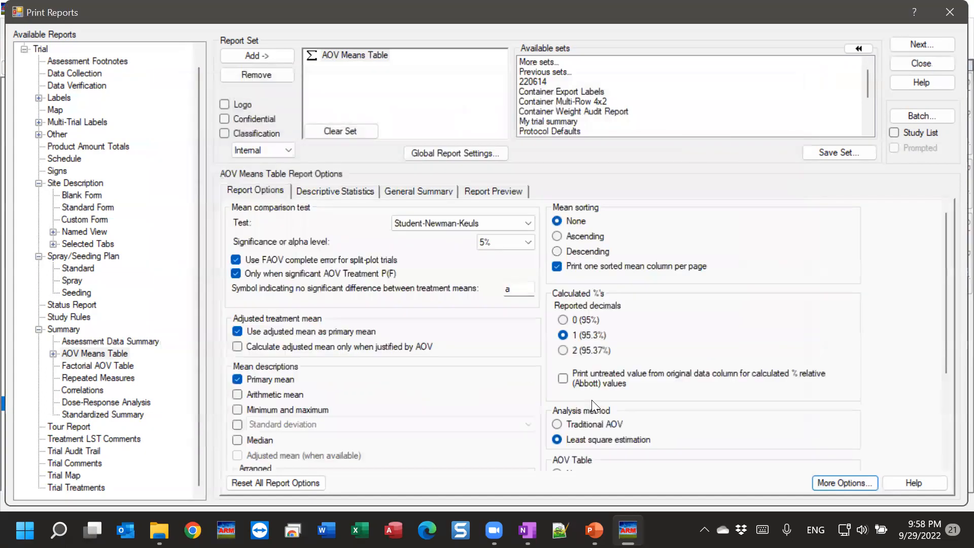
Step: Preview the AOV Means Table with the treatment fields hidden, check its treatment columns, and close the report dialog
{"action": "left_click", "coordinate": [481, 191]}
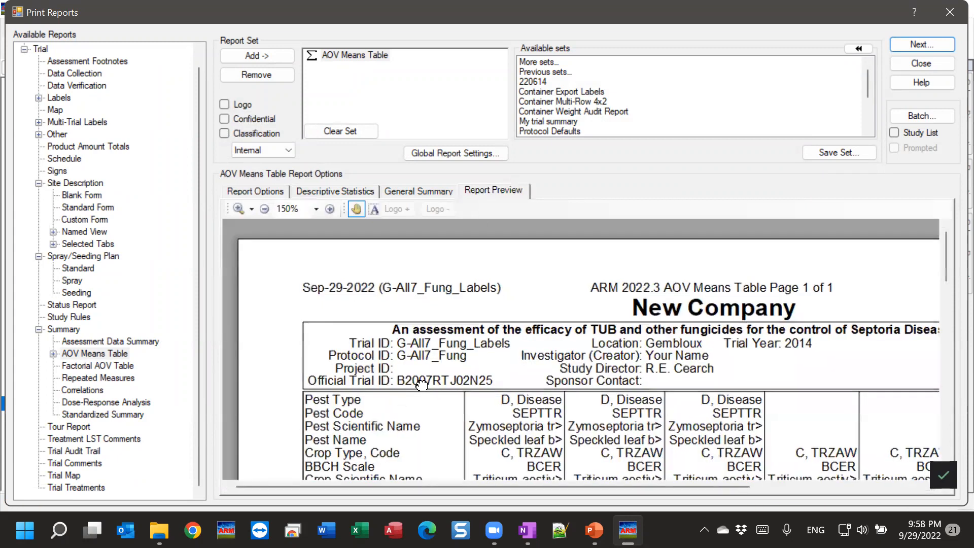
{"action": "scroll", "coordinate": [420, 405], "scroll_direction": "down", "scroll_amount": 5}
{"action": "scroll", "coordinate": [404, 435], "scroll_direction": "down", "scroll_amount": 3}
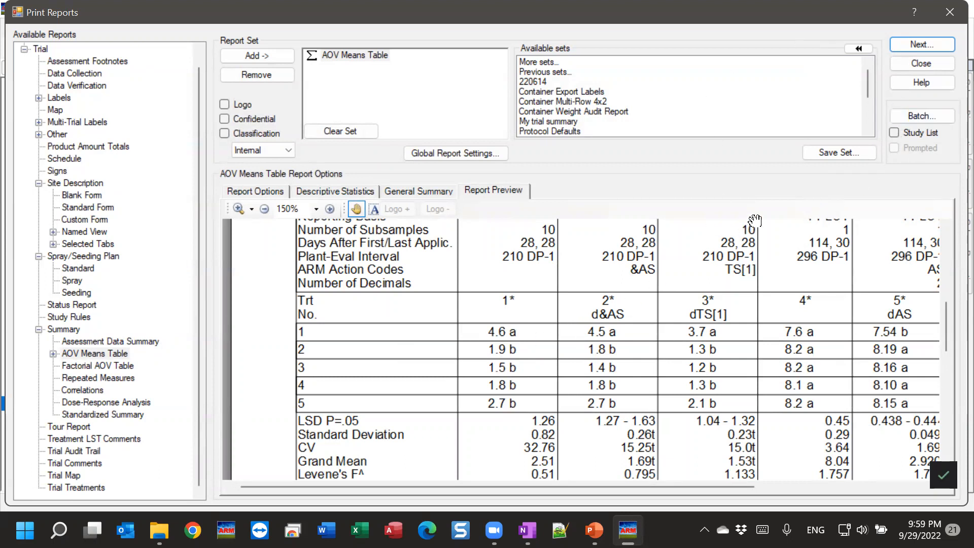
{"action": "left_click", "coordinate": [905, 64]}
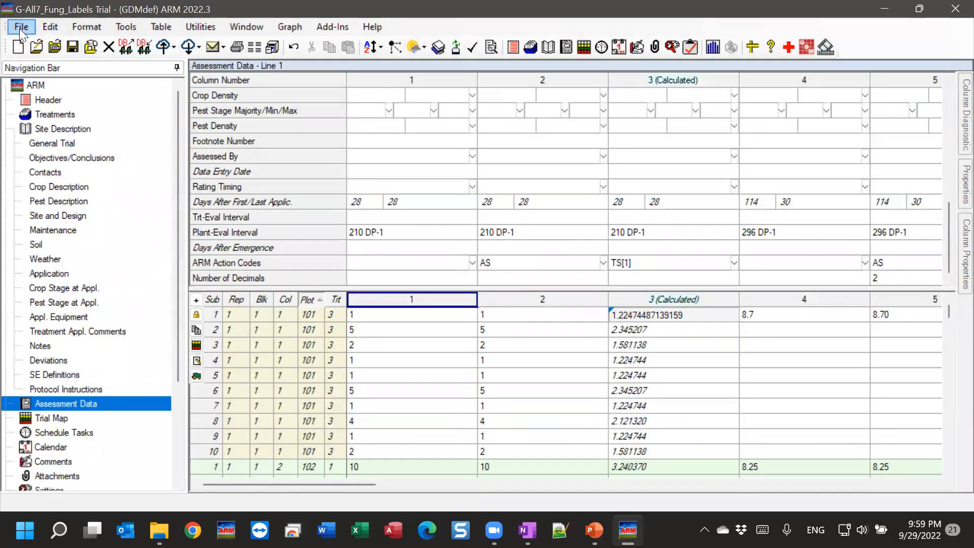
Step: Open the Data Export options for exporting the current trial
{"action": "left_click", "coordinate": [20, 29]}
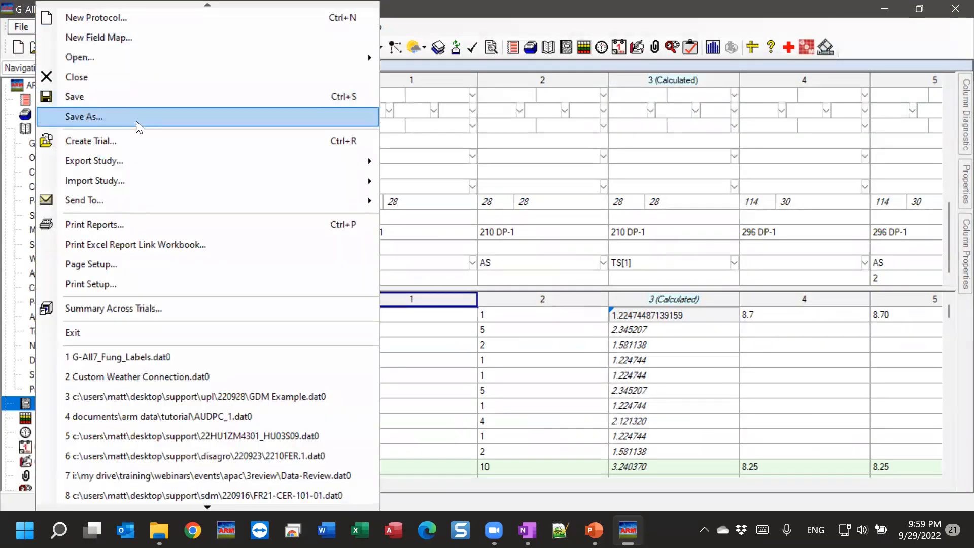
{"action": "mouse_move", "coordinate": [134, 161]}
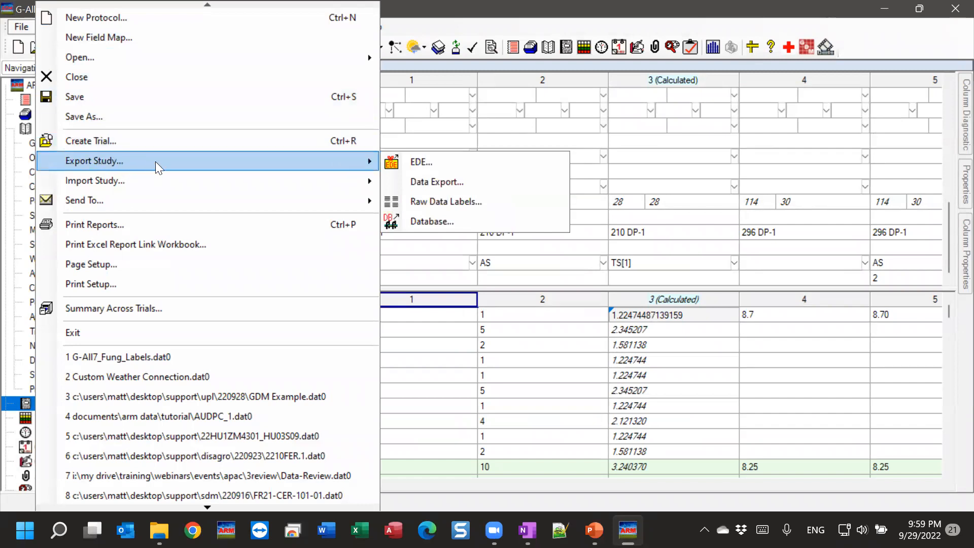
{"action": "left_click", "coordinate": [441, 182]}
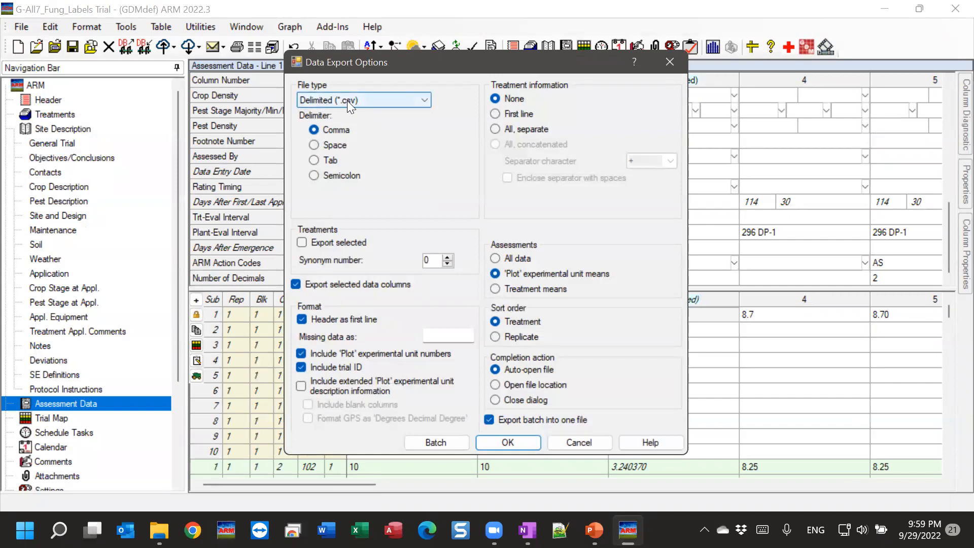
Step: Review the export file types, keep comma-delimited CSV, set the treatment information to First line and accept the export options
{"action": "left_click", "coordinate": [380, 109]}
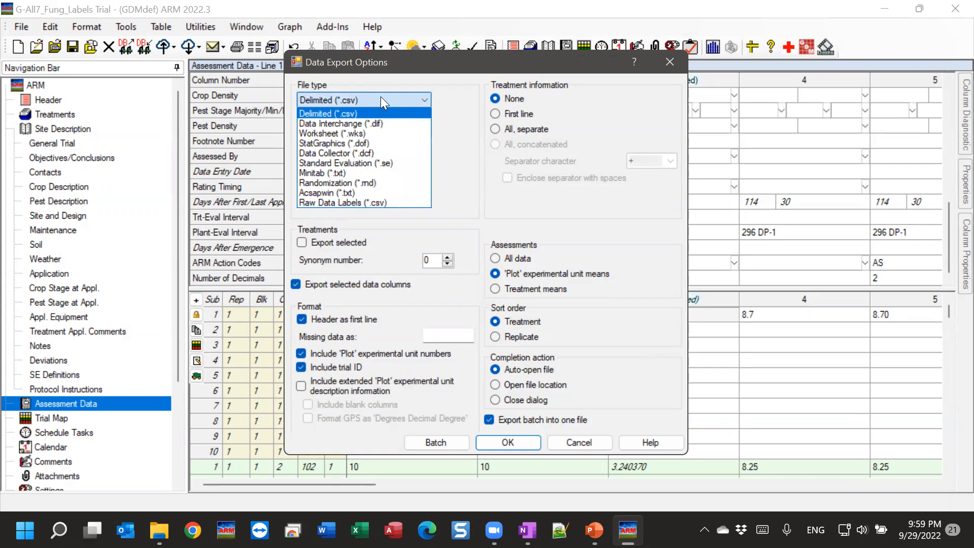
{"action": "left_click", "coordinate": [381, 96]}
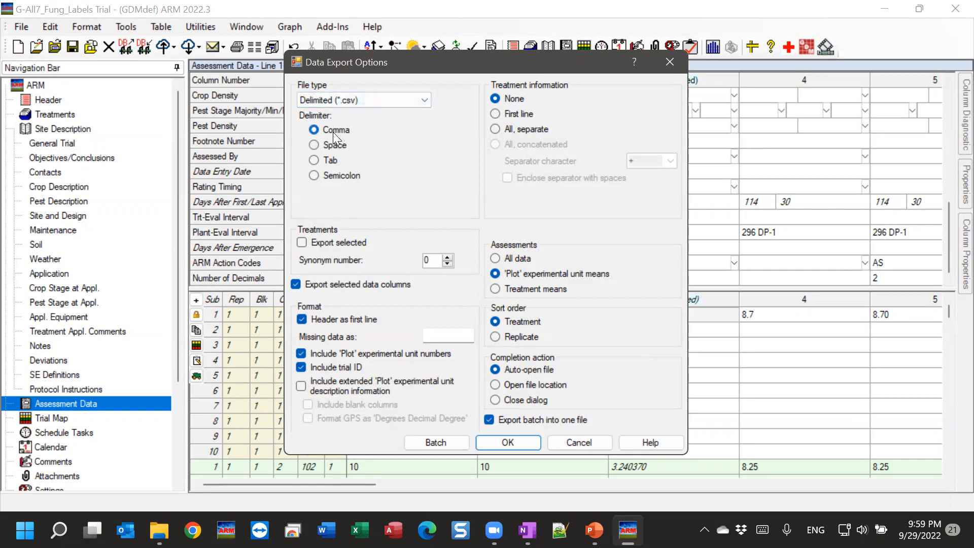
{"action": "left_click", "coordinate": [495, 129]}
{"action": "left_click", "coordinate": [496, 115]}
{"action": "left_click", "coordinate": [523, 445]}
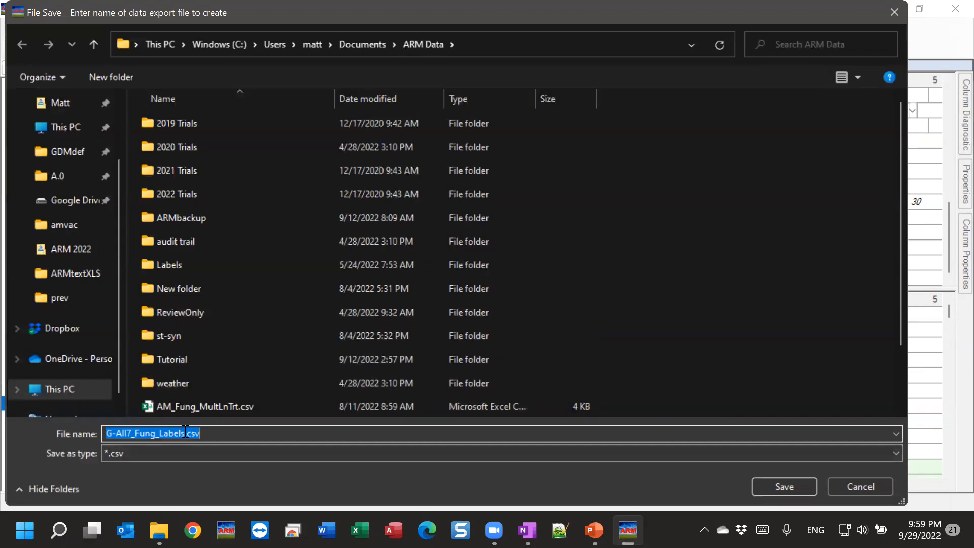
Step: Save the data export file as webinar in CSV format on the Desktop
{"action": "type", "text": "webinar"}
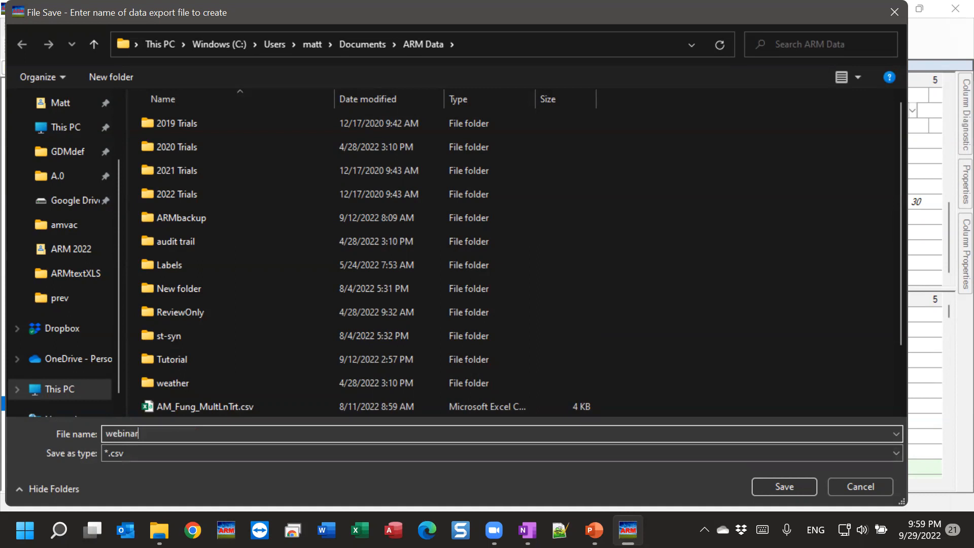
{"action": "scroll", "coordinate": [116, 222], "scroll_direction": "up", "scroll_amount": 3}
{"action": "left_click", "coordinate": [55, 133]}
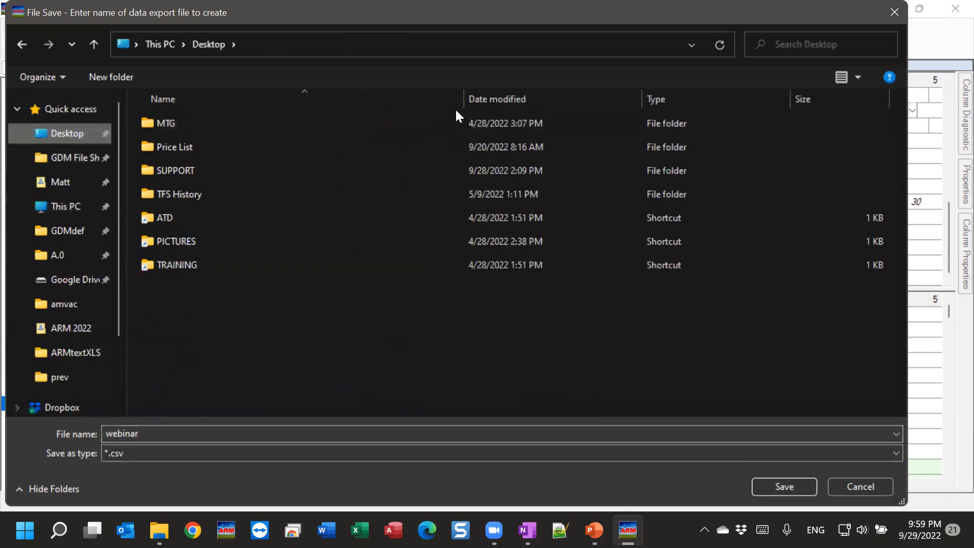
{"action": "left_click", "coordinate": [802, 486]}
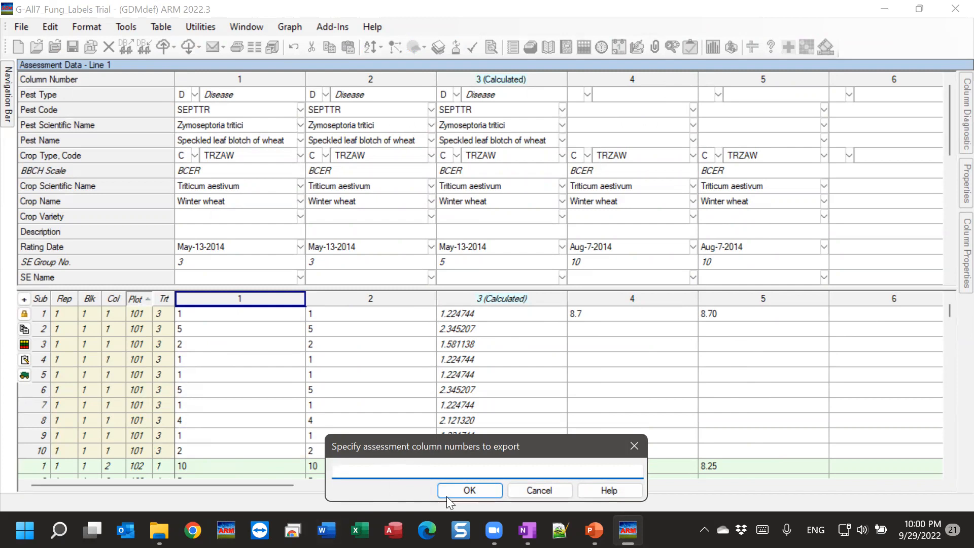
Step: Leave the assessment column numbers blank and choose the treatment fields to export, including Type and Form Type
{"action": "left_click", "coordinate": [484, 491]}
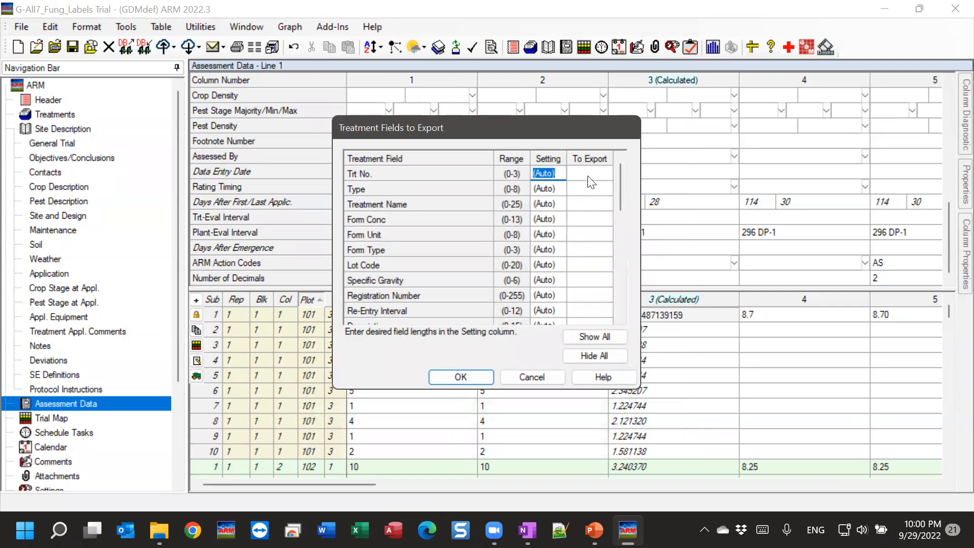
{"action": "mouse_move", "coordinate": [620, 189]}
{"action": "left_mouse_down"}
{"action": "mouse_move", "coordinate": [619, 204]}
{"action": "mouse_move", "coordinate": [618, 183]}
{"action": "left_mouse_up"}
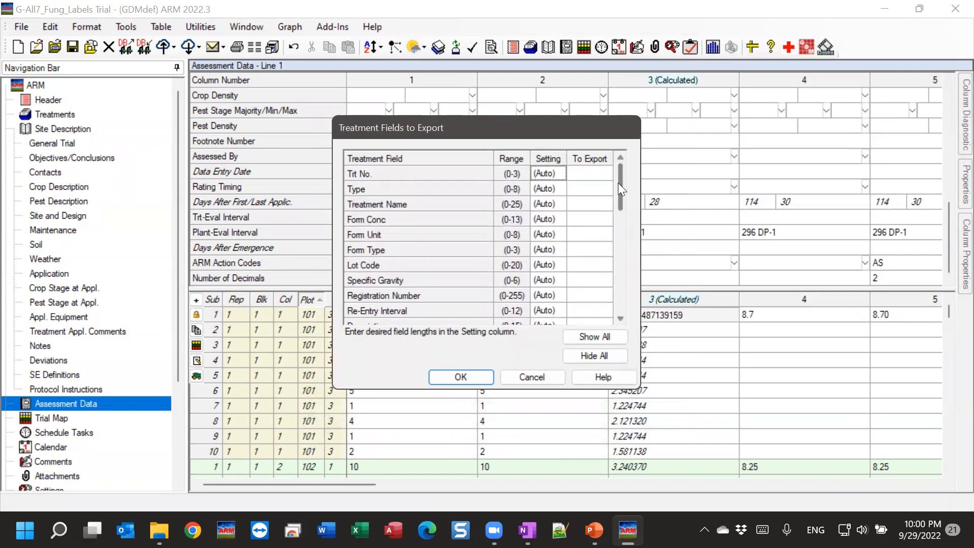
{"action": "left_click", "coordinate": [591, 191]}
{"action": "left_click", "coordinate": [588, 206]}
{"action": "left_click", "coordinate": [589, 223]}
{"action": "left_click", "coordinate": [591, 236]}
{"action": "left_click", "coordinate": [591, 252]}
{"action": "left_click", "coordinate": [466, 374]}
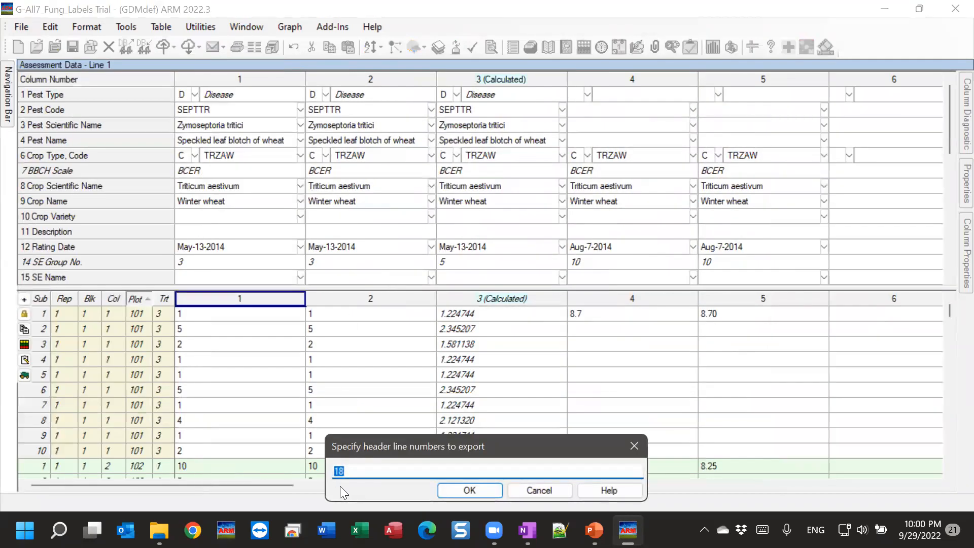
Step: Add header lines 2, 6, 12, 17, 19 and 22 to line 18 for export, and complete the data export
{"action": "left_click", "coordinate": [63, 110]}
{"action": "left_click", "coordinate": [57, 157]}
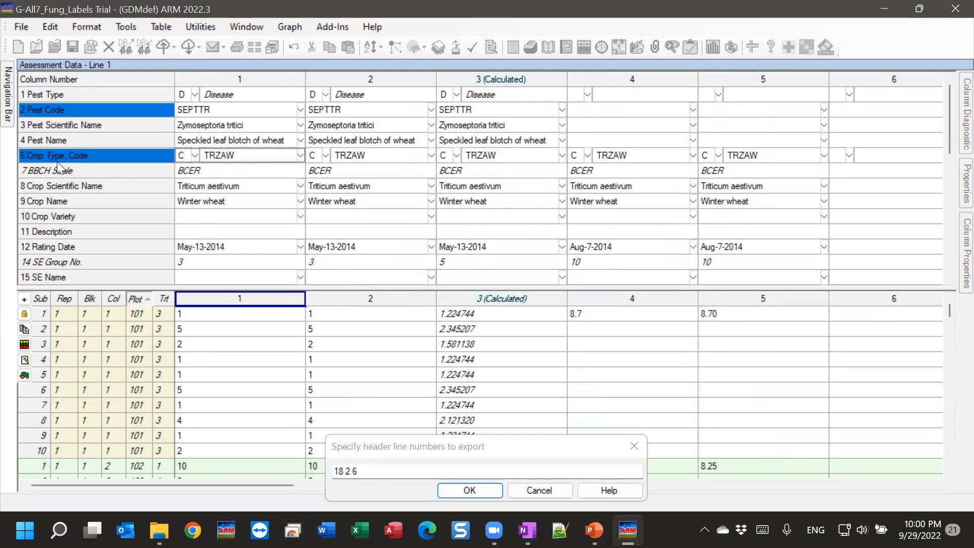
{"action": "scroll", "coordinate": [55, 223], "scroll_direction": "down", "scroll_amount": 2}
{"action": "left_click", "coordinate": [61, 161]}
{"action": "left_click", "coordinate": [65, 222]}
{"action": "scroll", "coordinate": [65, 221], "scroll_direction": "down", "scroll_amount": 2}
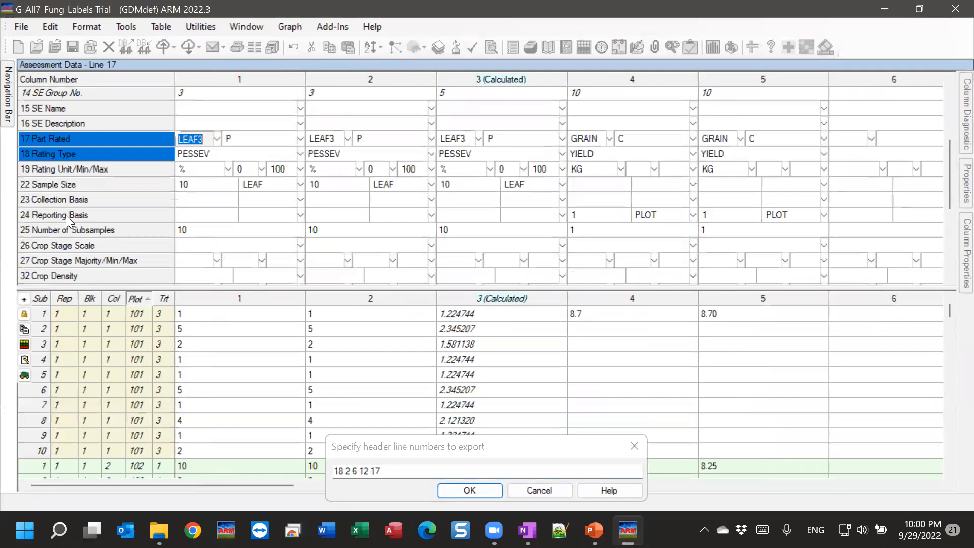
{"action": "left_click", "coordinate": [65, 169]}
{"action": "left_click", "coordinate": [59, 184]}
{"action": "left_click", "coordinate": [459, 491]}
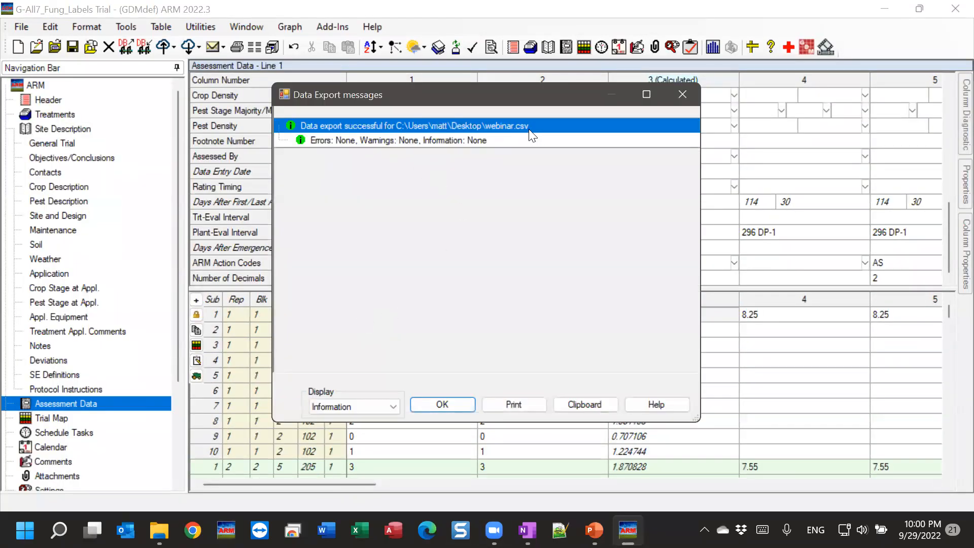
{"action": "left_click", "coordinate": [444, 406]}
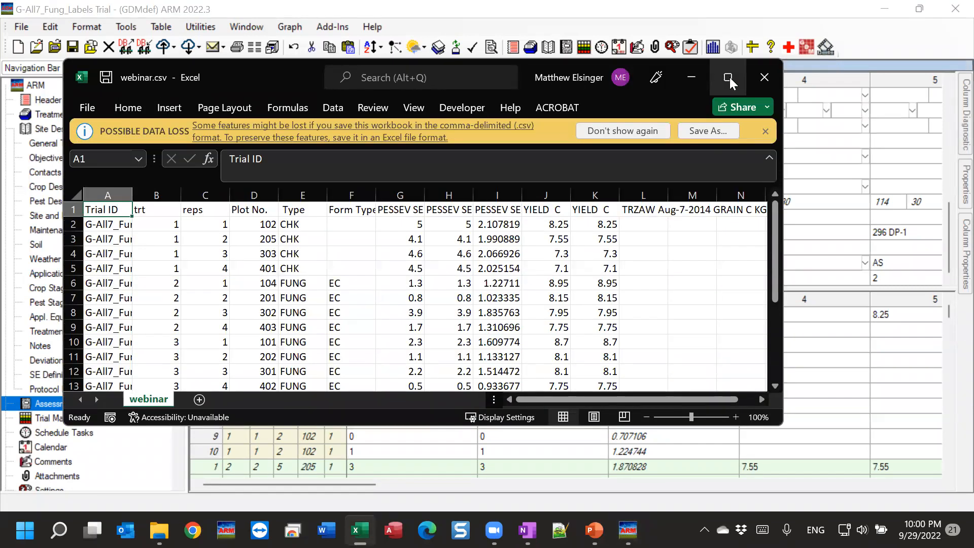
Step: Maximize the exported webinar.csv in Excel and autofit the width of all its columns
{"action": "left_click", "coordinate": [729, 76]}
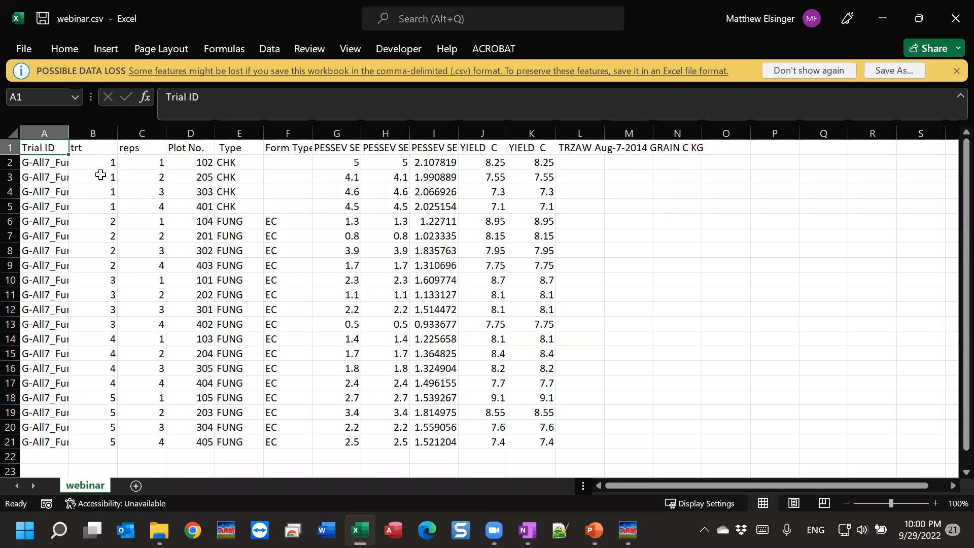
{"action": "left_click", "coordinate": [12, 133]}
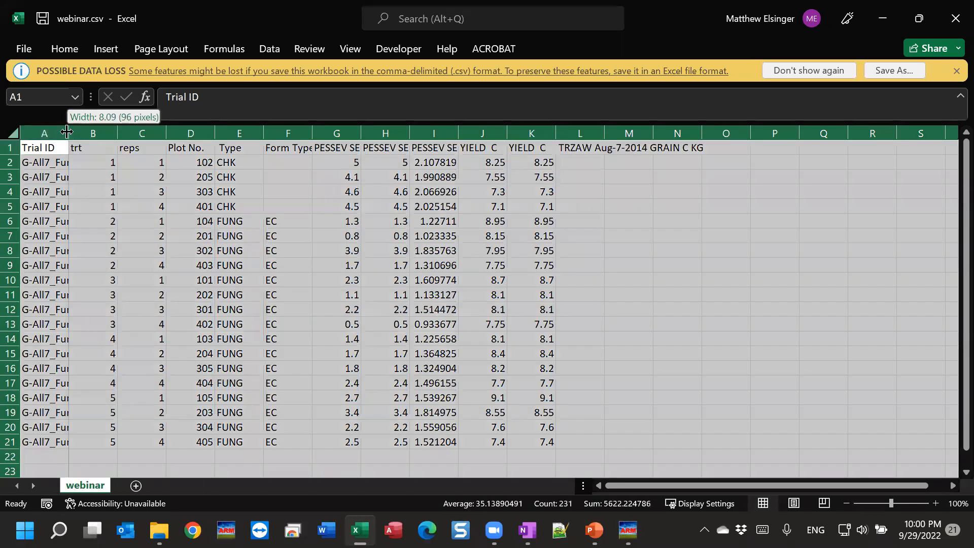
{"action": "double_click", "coordinate": [74, 133]}
{"action": "left_click", "coordinate": [103, 263]}
Step: Examine the exported trial ID, plot number and the first two assessment columns' headers and values
{"action": "left_click", "coordinate": [61, 164]}
{"action": "left_click", "coordinate": [75, 189]}
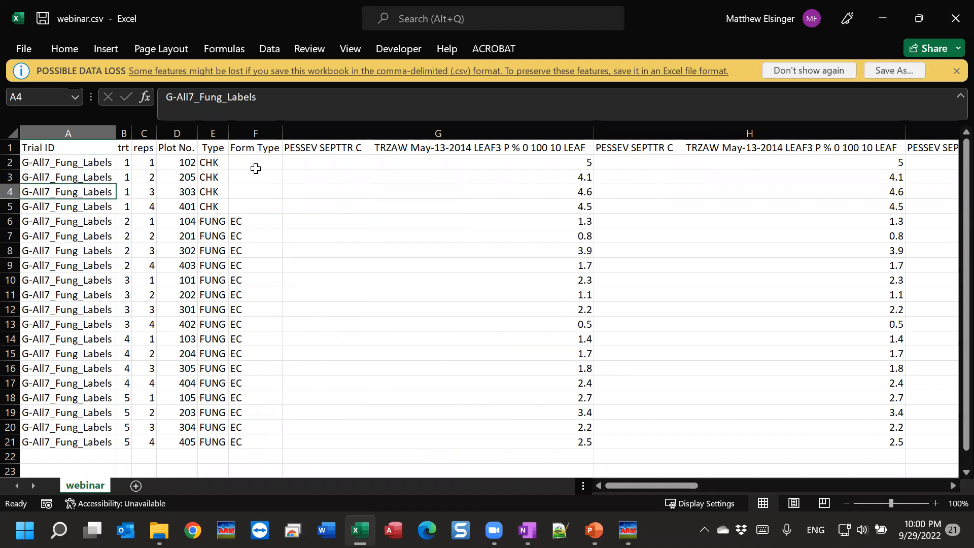
{"action": "left_click", "coordinate": [196, 162]}
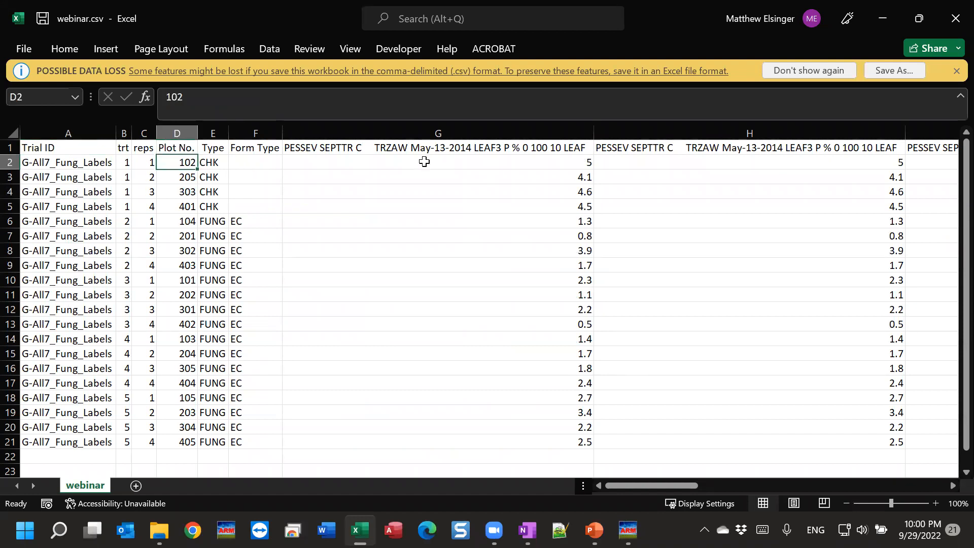
{"action": "left_click", "coordinate": [406, 149]}
{"action": "left_click", "coordinate": [691, 151]}
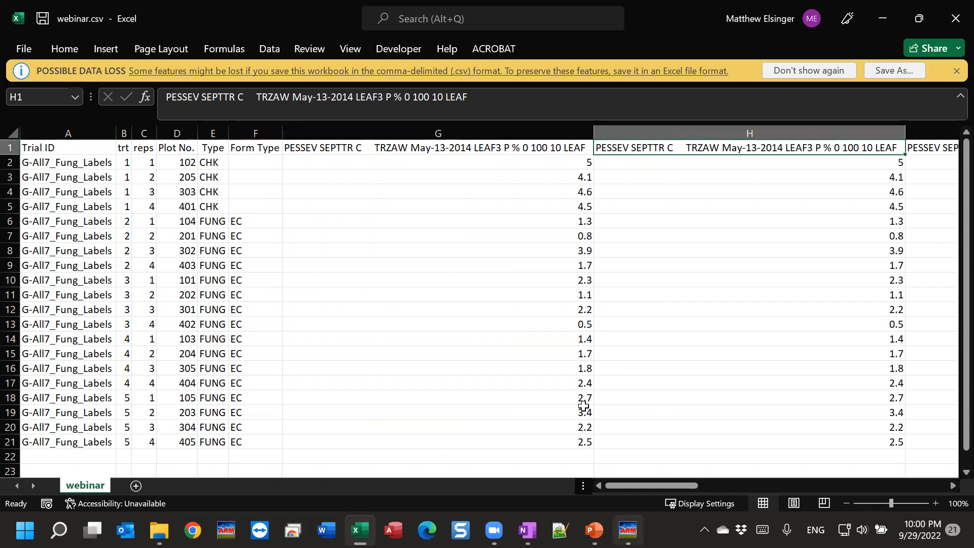
{"action": "left_click", "coordinate": [474, 165]}
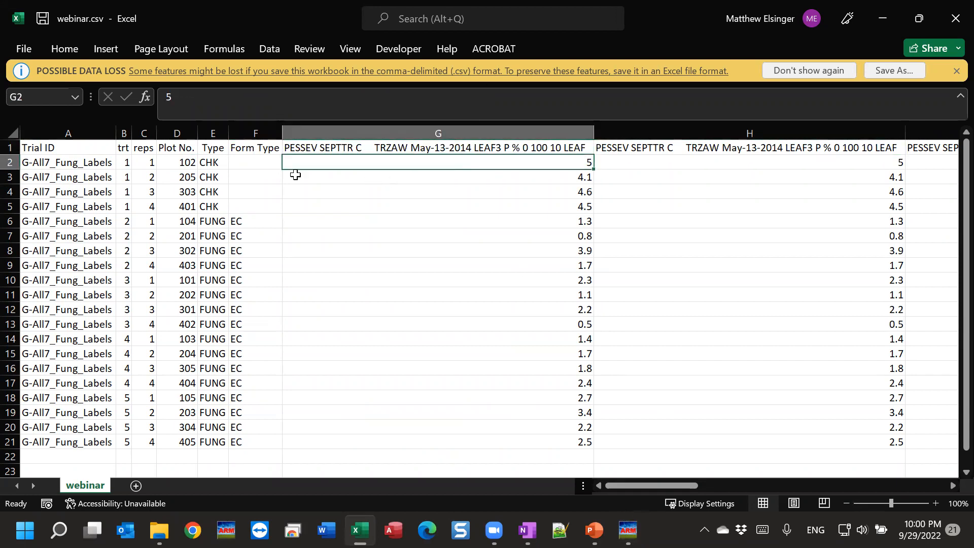
Step: Examine the remaining exported assessment columns and compare the Type column with the first assessment's values
{"action": "scroll", "coordinate": [178, 404], "scroll_direction": "down", "scroll_amount": 1}
{"action": "scroll", "coordinate": [279, 361], "scroll_direction": "up", "scroll_amount": 1}
{"action": "left_click_drag", "start_coordinate": [650, 488], "coordinate": [910, 477]}
{"action": "left_click", "coordinate": [679, 162]}
{"action": "left_click", "coordinate": [529, 163]}
{"action": "left_click_drag", "start_coordinate": [794, 481], "coordinate": [609, 486]}
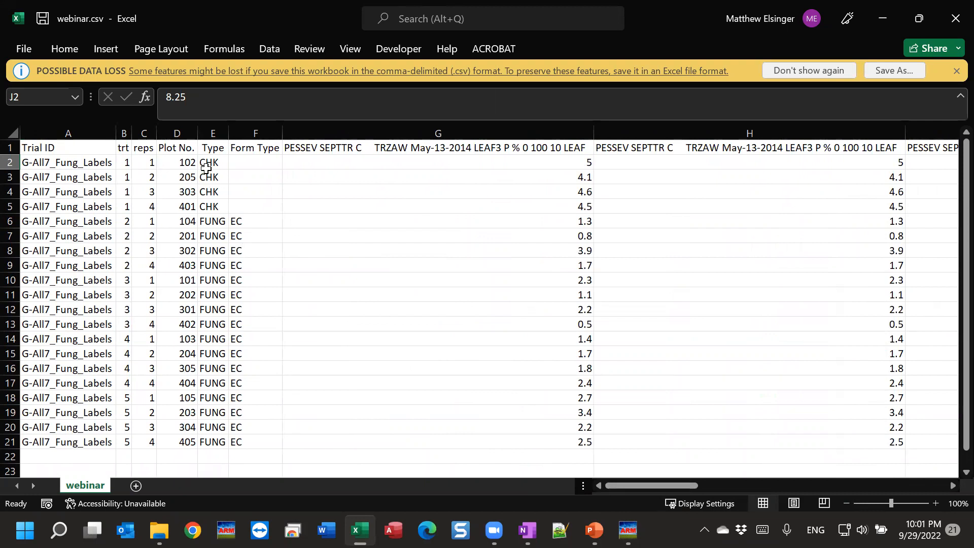
{"action": "left_click", "coordinate": [206, 166]}
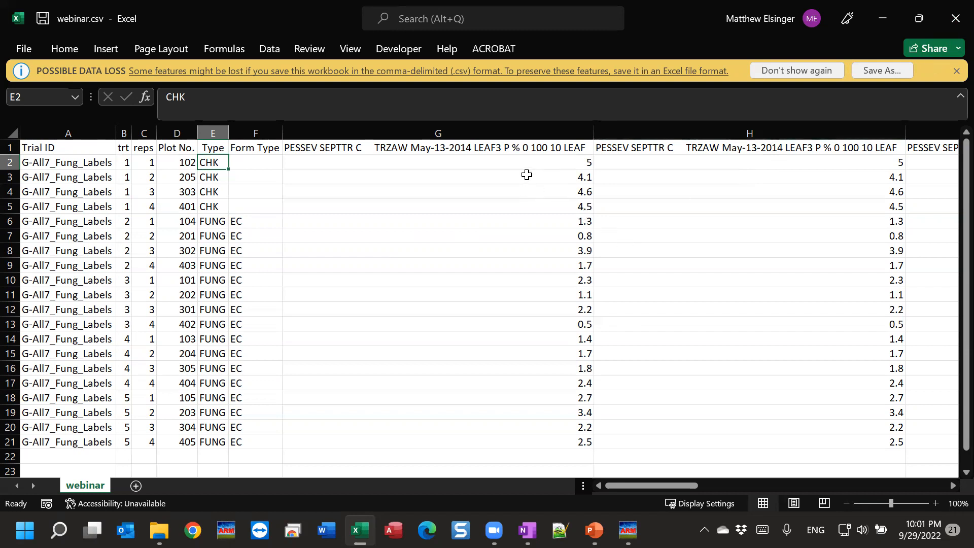
{"action": "left_click", "coordinate": [525, 168]}
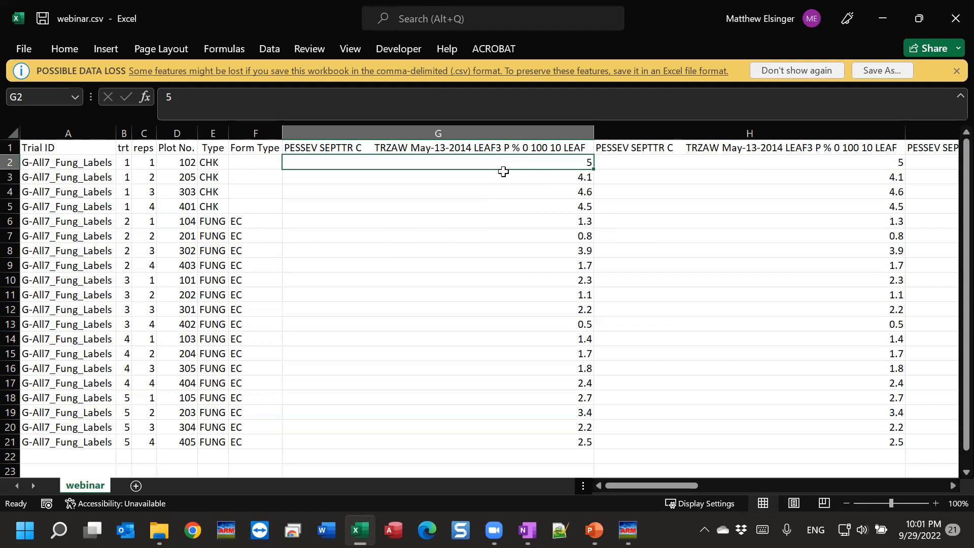
Step: Switch back to ARM and examine the fields of the trial's Treatments table through to Comment 2
{"action": "left_click", "coordinate": [887, 25]}
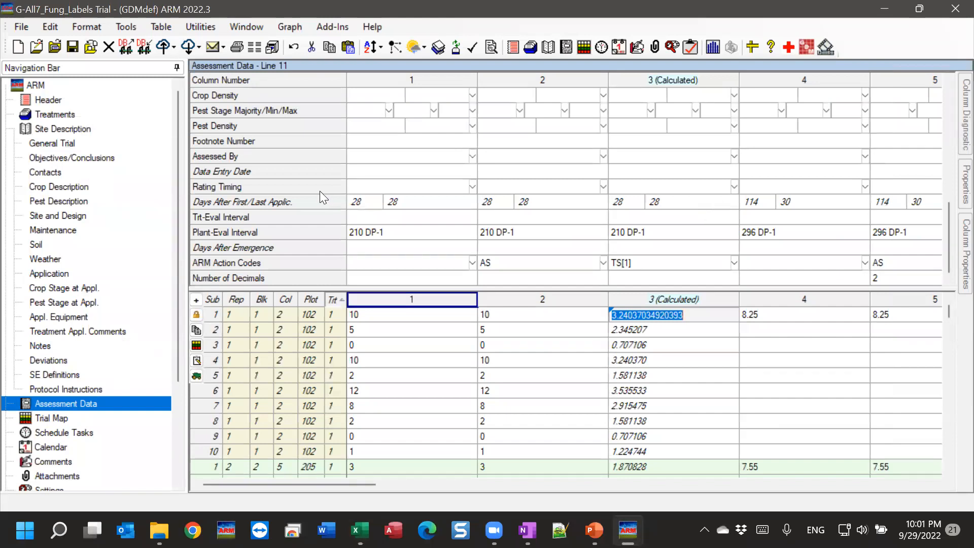
{"action": "left_click", "coordinate": [56, 114]}
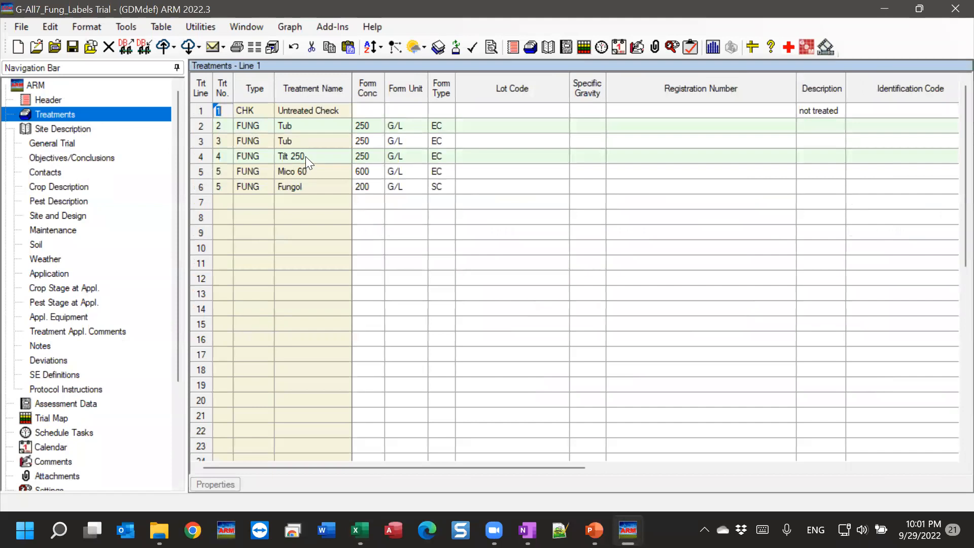
{"action": "left_click_drag", "start_coordinate": [393, 468], "coordinate": [605, 458]}
{"action": "left_click_drag", "start_coordinate": [621, 459], "coordinate": [793, 460]}
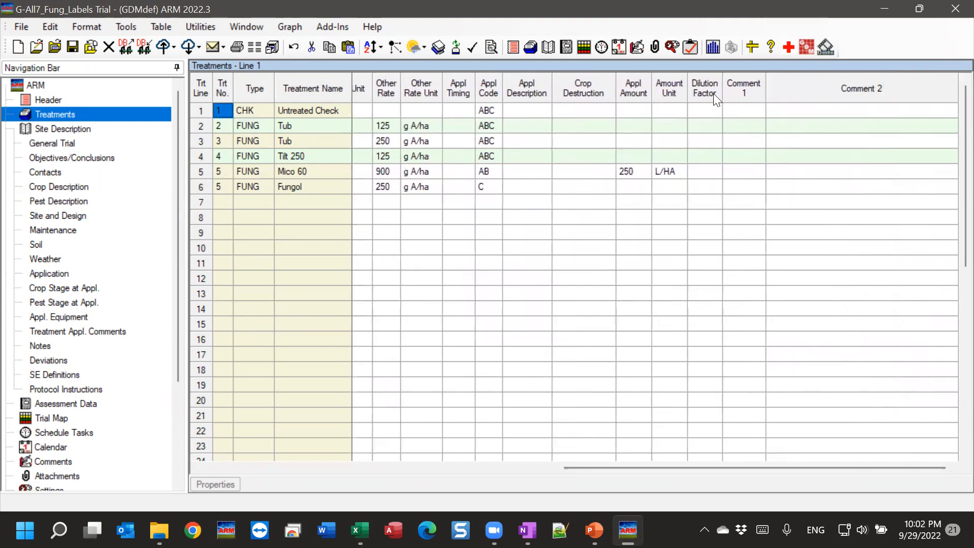